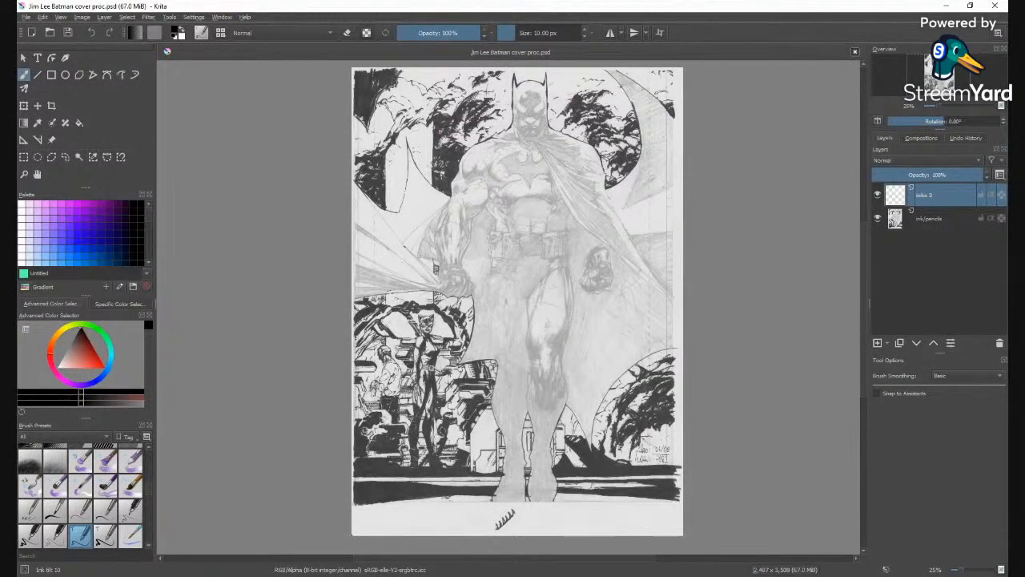
Examine the pencilled Batman figure and bring his head and chest into close view.
scroll(526, 210, "up", 1)
scroll(526, 210, "up", 1)
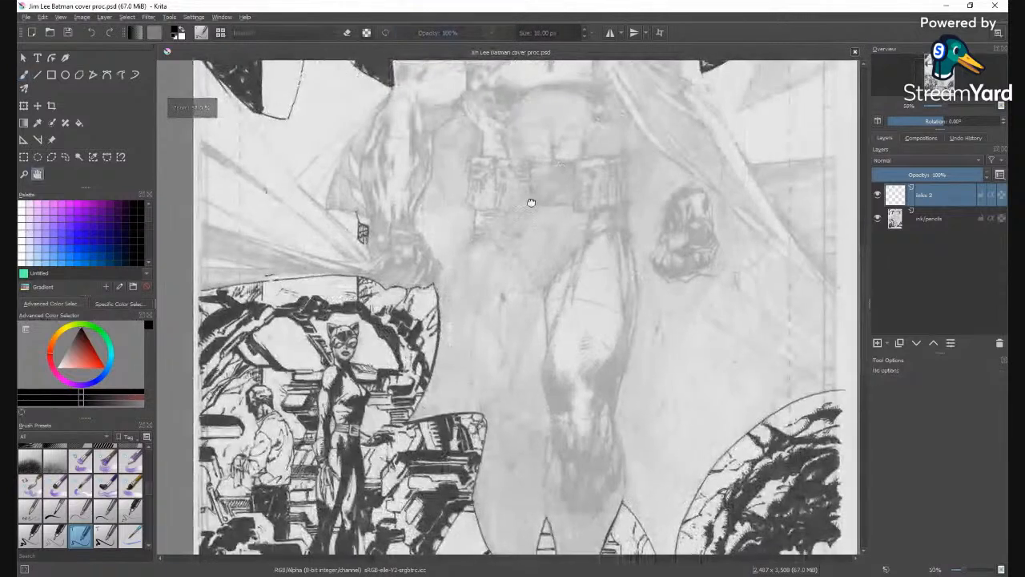
left_click_drag(527, 210, 446, 334)
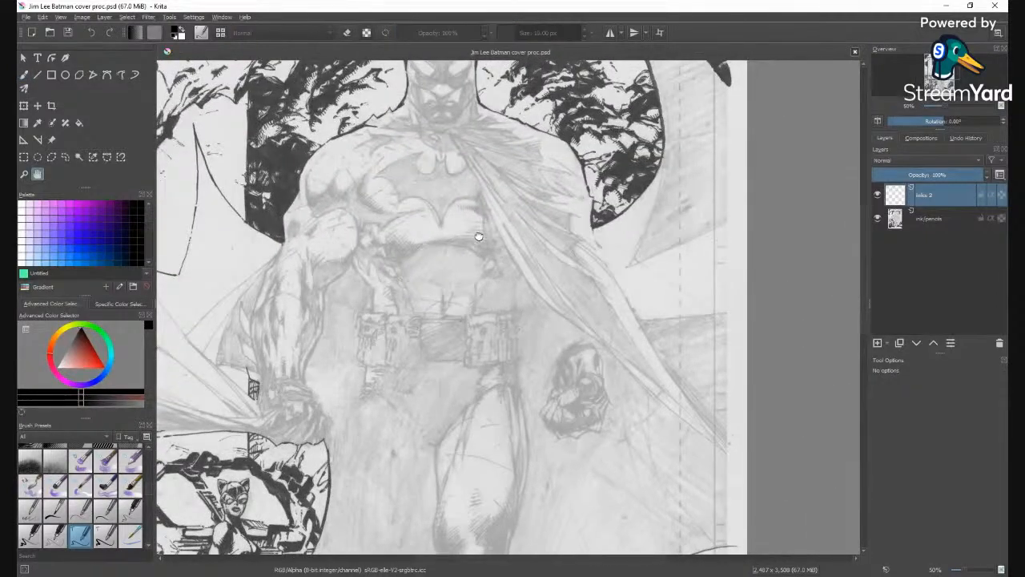
mouse_move(479, 238)
left_mouse_down()
mouse_move(492, 323)
mouse_move(501, 313)
left_mouse_up()
key("b")
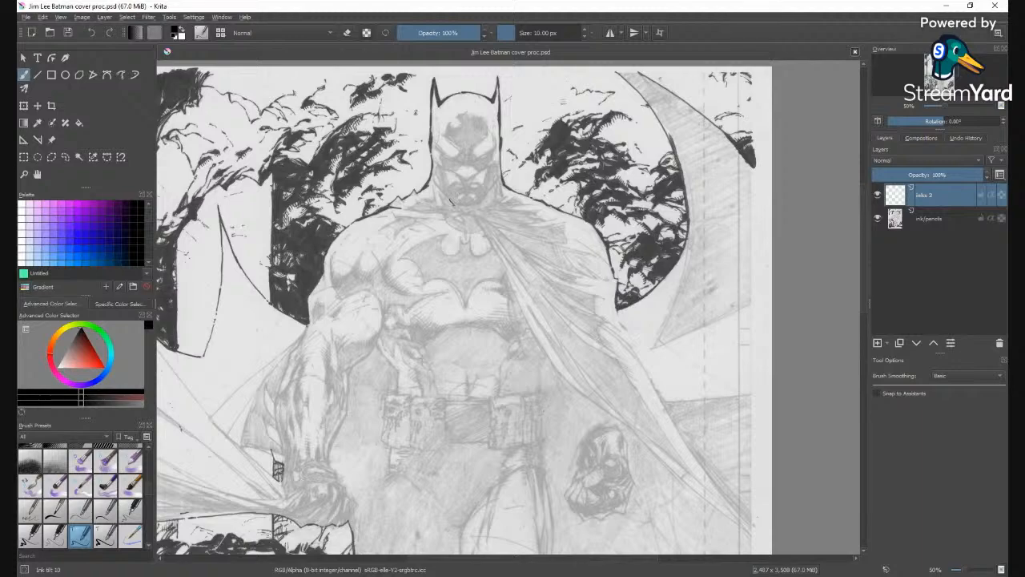
key("ctrl+z")
scroll(466, 137, "up", 4)
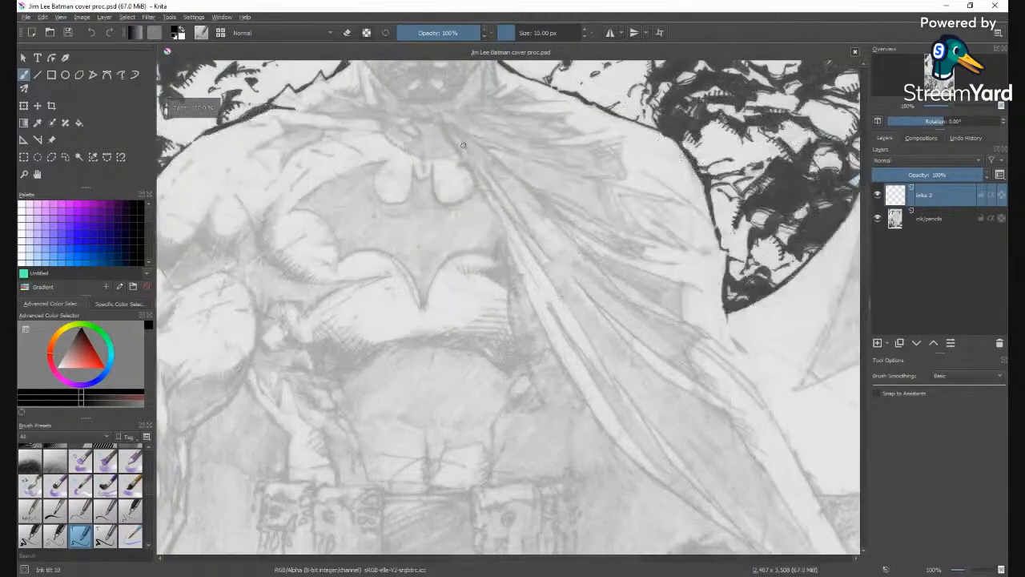
left_click_drag(456, 192, 487, 366)
key("b")
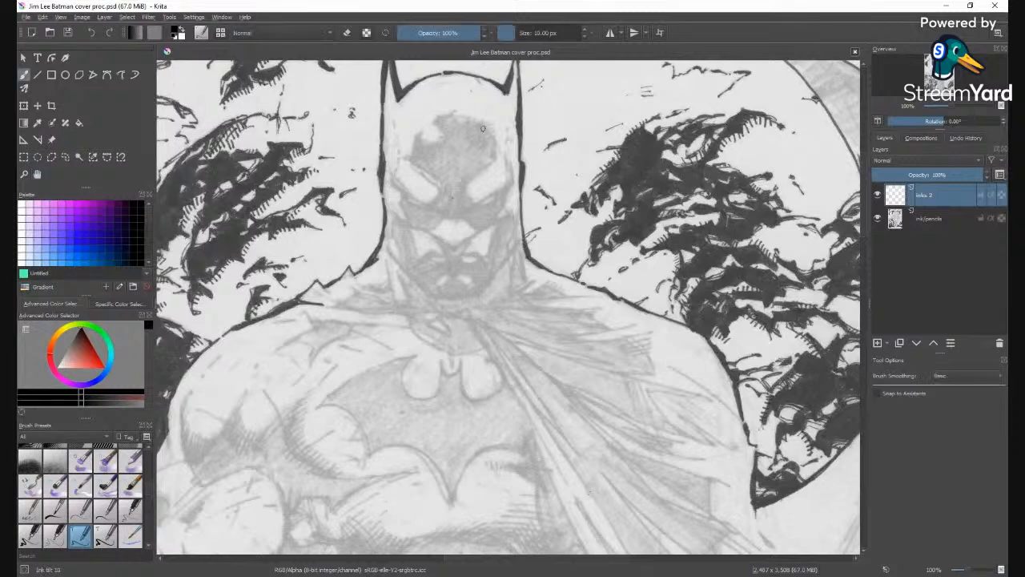
left_click(585, 28)
left_click(585, 29)
left_click(584, 29)
key("bracketright")
key("bracketright")
left_click_drag(474, 294, 521, 241)
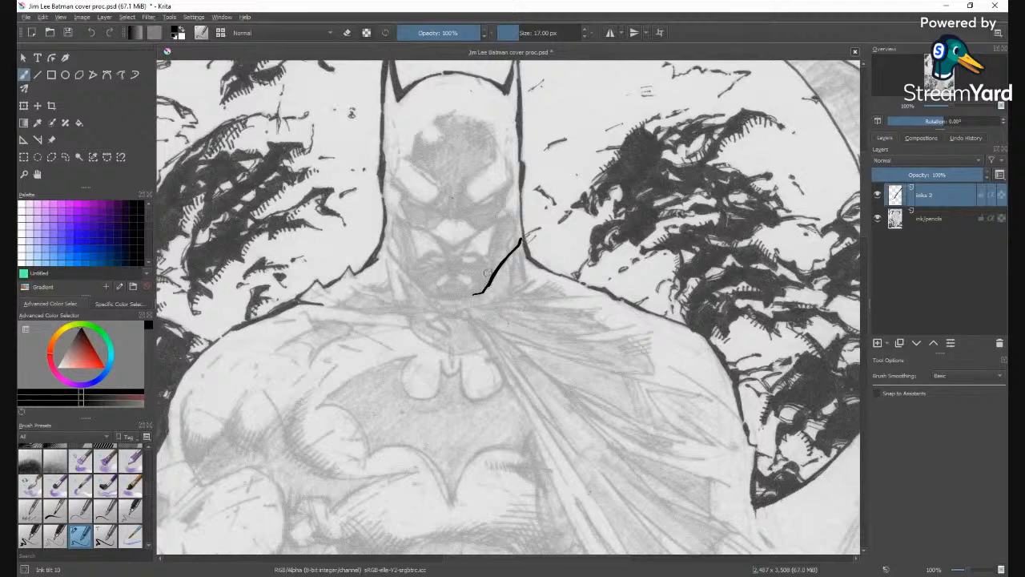
key("ctrl+z")
key("ctrl+z")
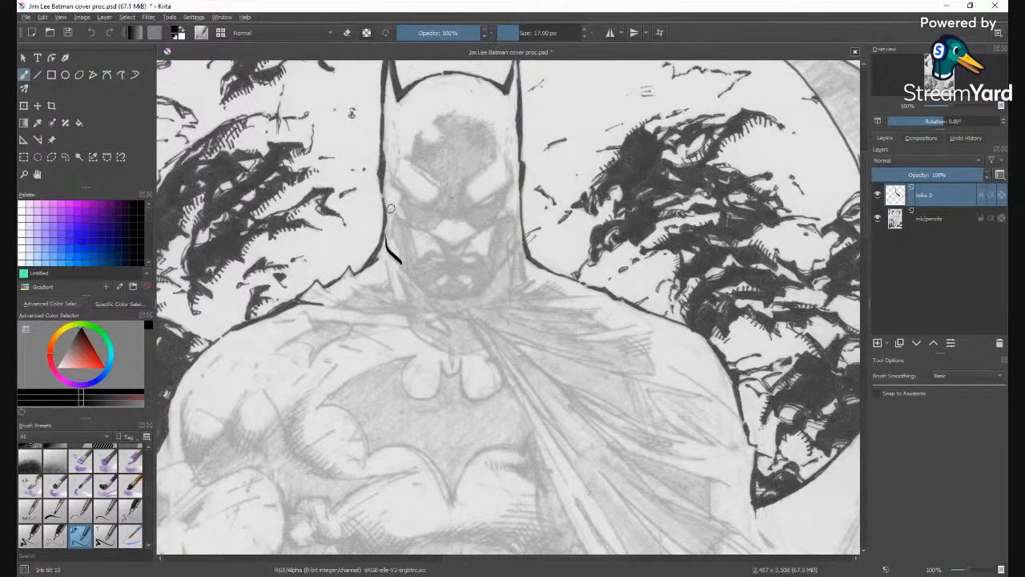
left_click(584, 36)
left_click_drag(388, 237, 400, 264)
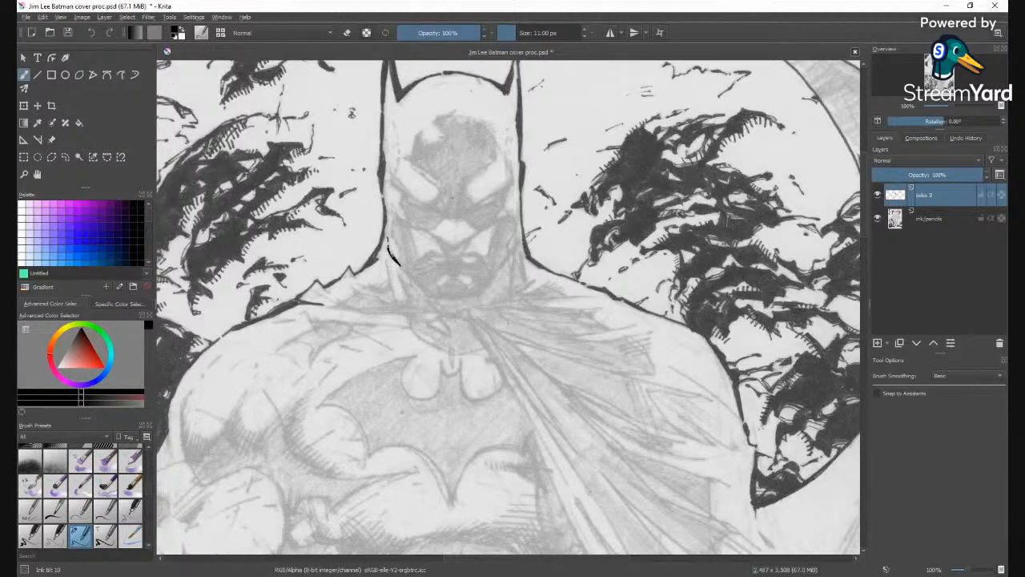
key("ctrl+z")
key("ctrl+s")
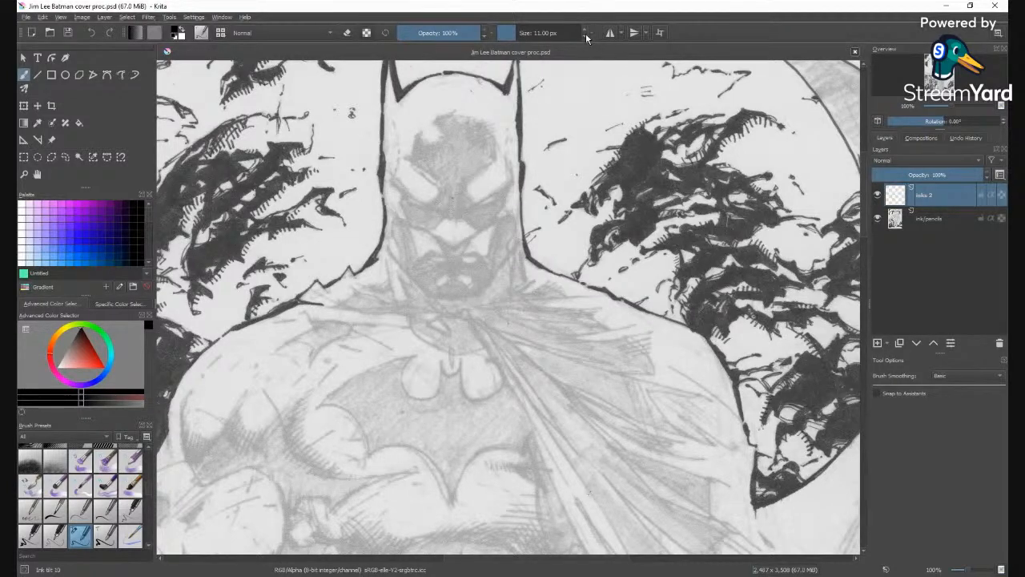
Set the brush size to 24.01 px.
left_click(521, 36)
left_click_drag(520, 36, 526, 36)
mouse_move(465, 295)
left_mouse_down()
mouse_move(498, 270)
mouse_move(519, 228)
left_mouse_up()
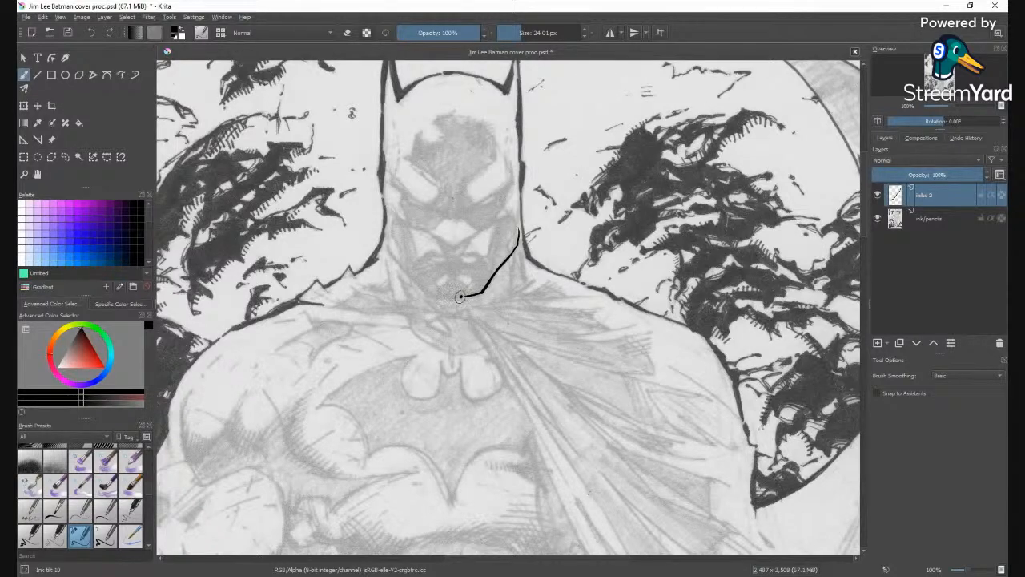
mouse_move(455, 296)
left_mouse_down()
mouse_move(439, 298)
mouse_move(406, 270)
left_mouse_up()
key("ctrl+z")
key("ctrl+z")
key("ctrl+z")
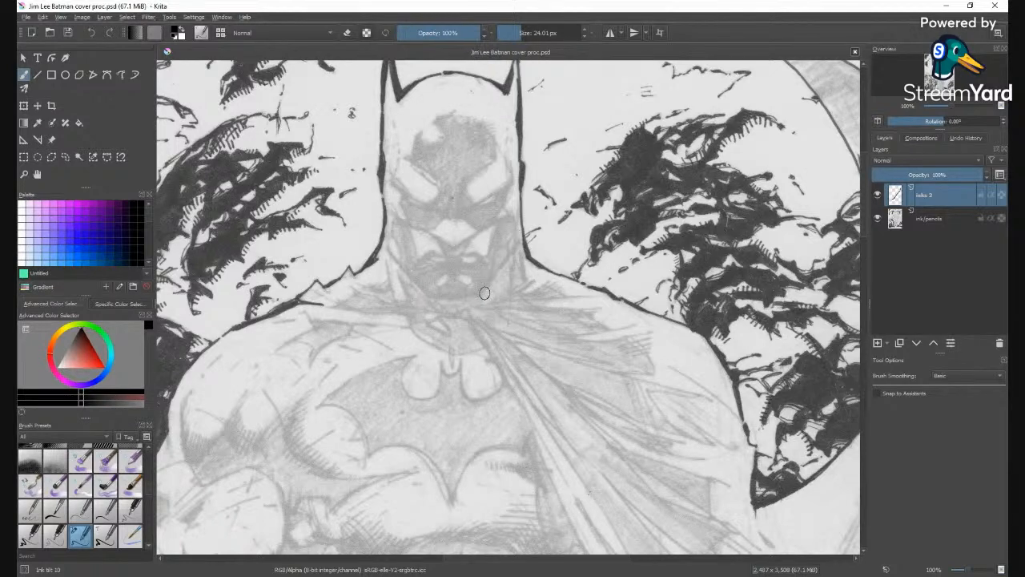
mouse_move(385, 250)
left_mouse_down()
mouse_move(386, 238)
mouse_move(423, 290)
left_mouse_up()
key("ctrl+z")
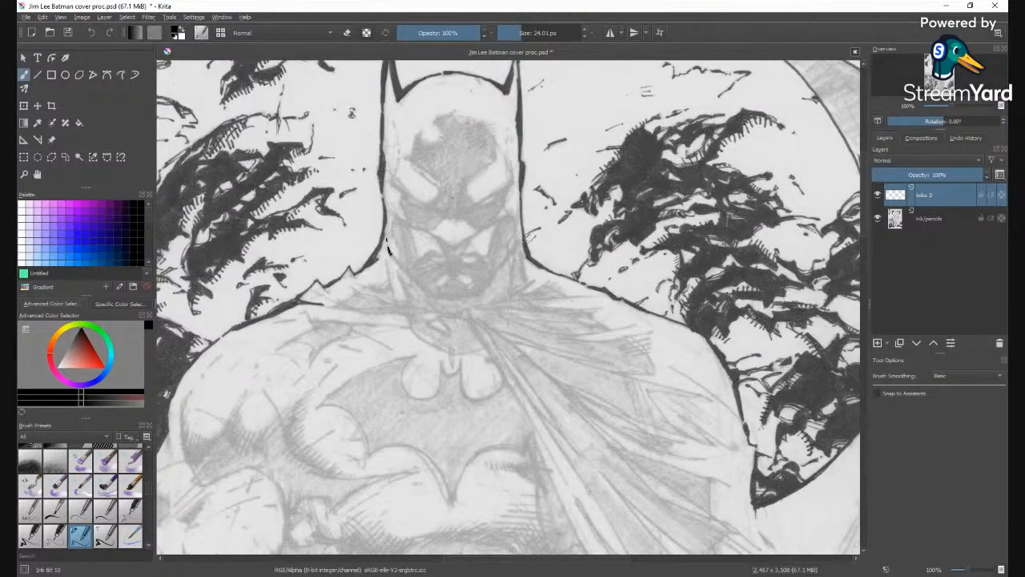
Ink Batman's jawline, then add short marks along the cowl's sides and crown, reducing the brush to 19.52 px.
mouse_move(388, 250)
left_mouse_down()
mouse_move(434, 297)
mouse_move(479, 296)
left_mouse_up()
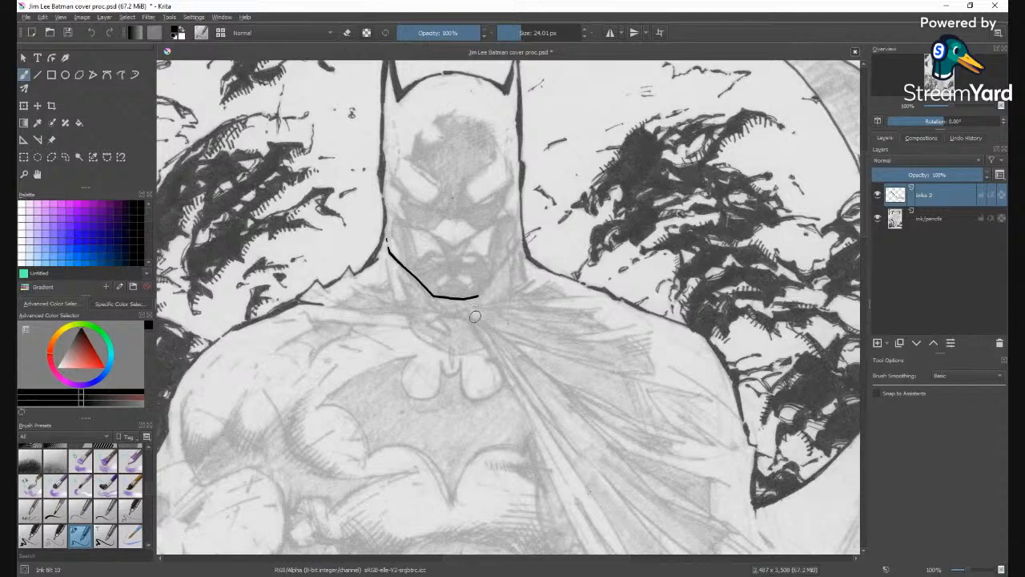
left_click_drag(477, 295, 521, 235)
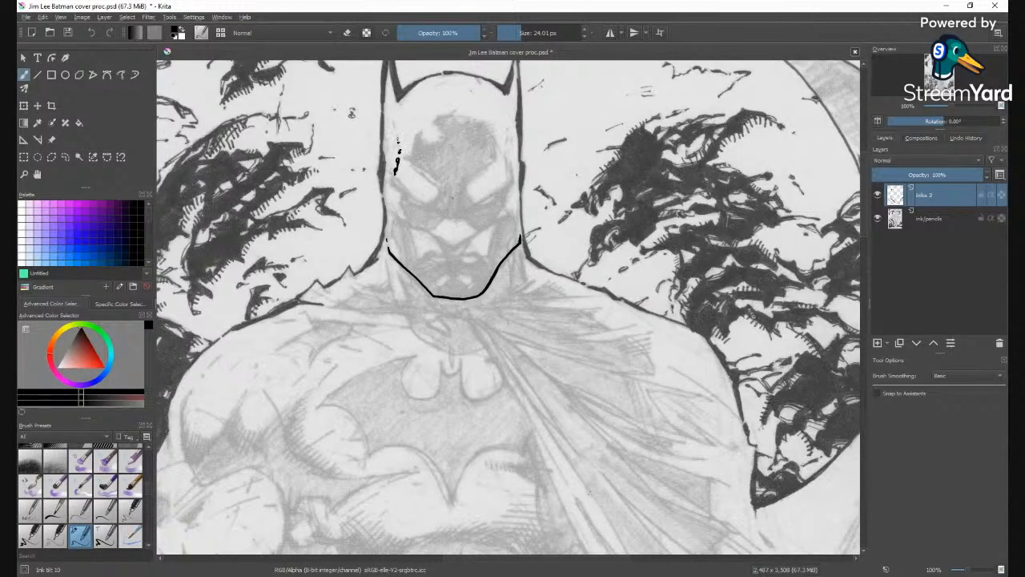
left_click_drag(392, 118, 394, 129)
left_click_drag(529, 35, 521, 38)
left_click_drag(506, 139, 506, 151)
left_click_drag(470, 73, 483, 78)
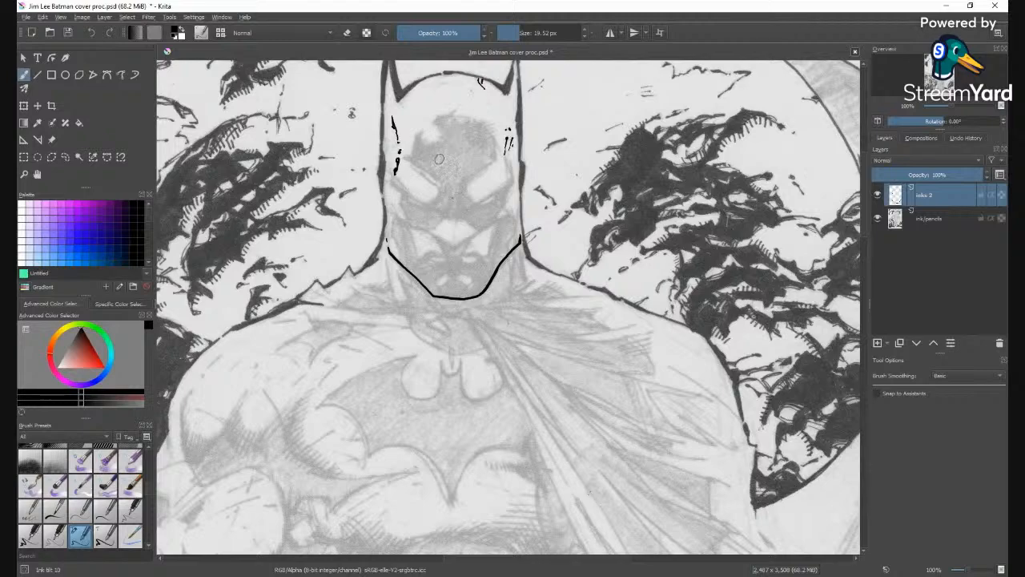
Examine Batman's arm and the finished inks around Catwoman, and return to Batman's head.
key("space")
mouse_move(446, 297)
left_mouse_down()
mouse_move(515, 213)
mouse_move(644, 90)
left_mouse_up()
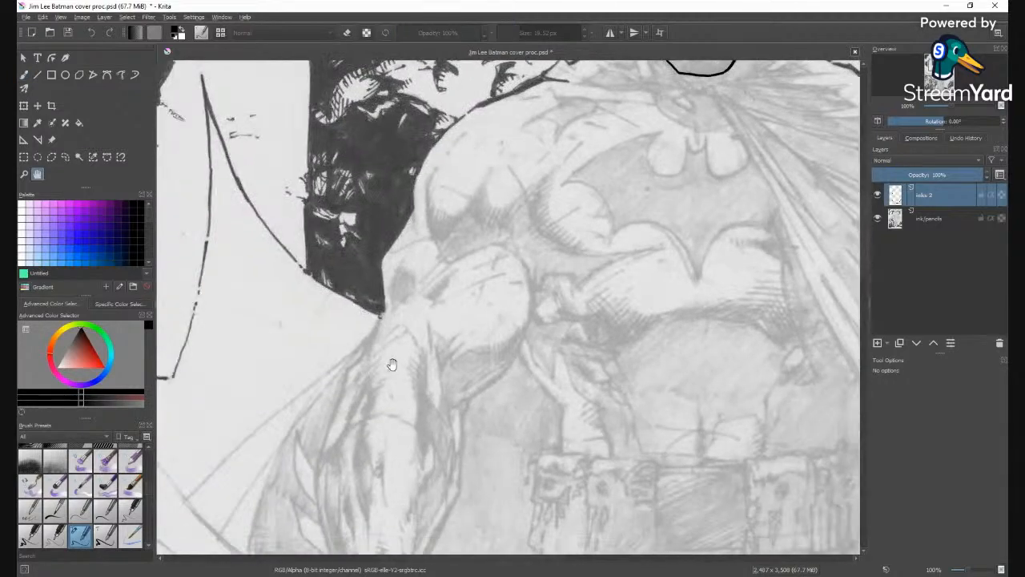
left_click_drag(391, 363, 638, 120)
left_click_drag(450, 404, 464, 197)
left_click_drag(539, 361, 476, 134)
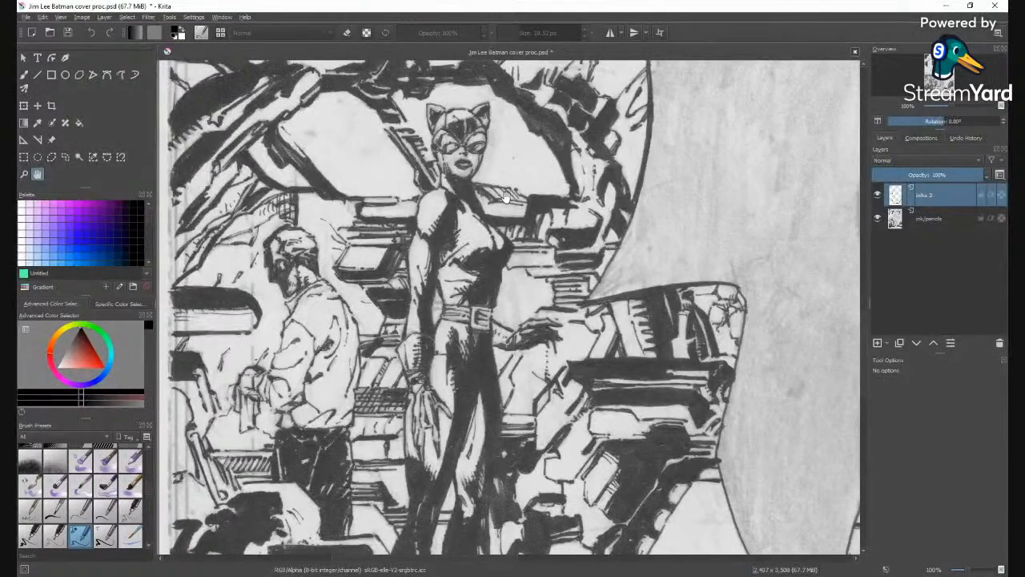
scroll(502, 210, "down", 2)
left_click_drag(502, 220, 421, 302)
mouse_move(541, 210)
left_mouse_down()
mouse_move(370, 378)
mouse_move(517, 201)
mouse_move(453, 293)
mouse_move(462, 242)
mouse_move(457, 320)
mouse_move(486, 362)
mouse_move(473, 270)
mouse_move(456, 360)
mouse_move(453, 320)
left_mouse_up()
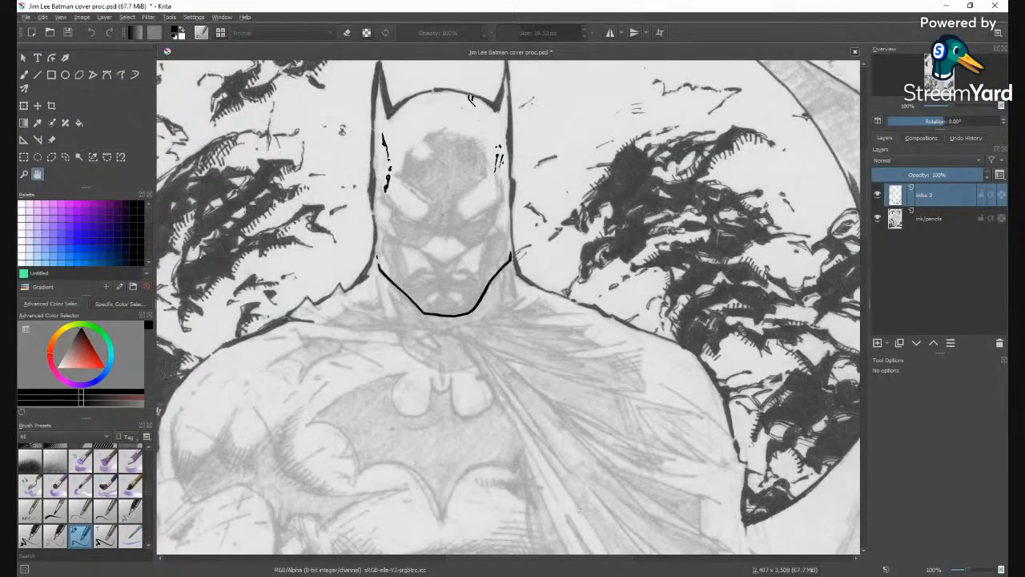
Ink the lower edge of the left eye, the left cheek strip and the mask edge down to the nose tip.
key("b")
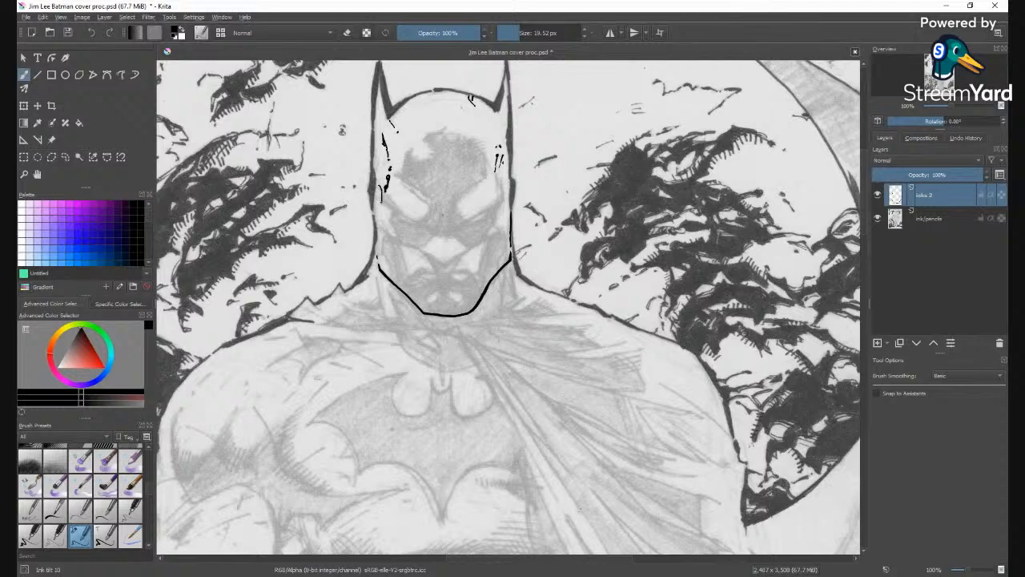
left_click_drag(383, 203, 406, 217)
left_click_drag(632, 170, 630, 207)
key("ctrl+z")
left_click_drag(389, 261, 392, 277)
mouse_move(396, 280)
left_mouse_down()
mouse_move(385, 239)
mouse_move(444, 263)
left_mouse_up()
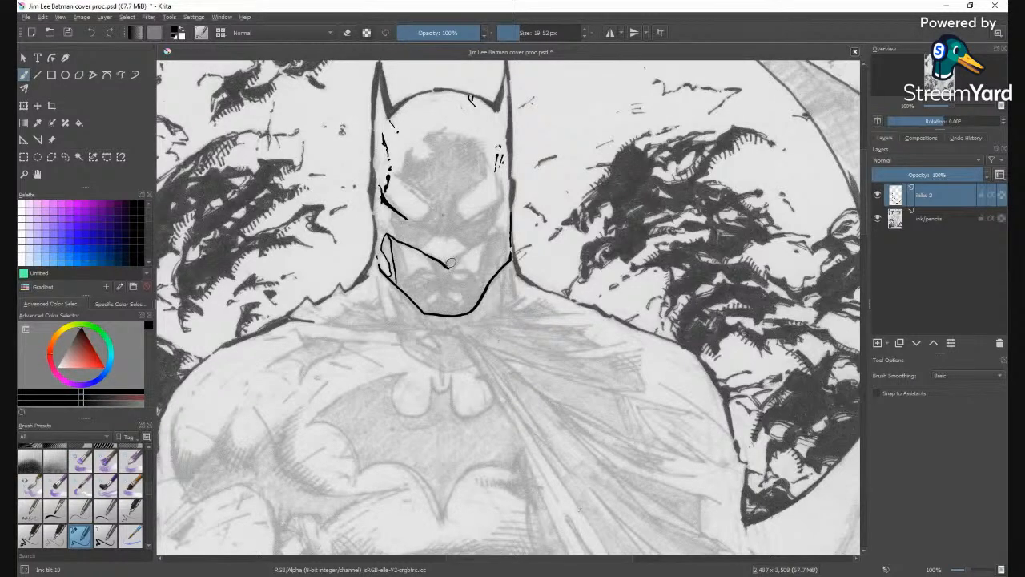
key("ctrl+z")
mouse_move(398, 275)
left_mouse_down()
mouse_move(392, 248)
mouse_move(408, 244)
left_mouse_up()
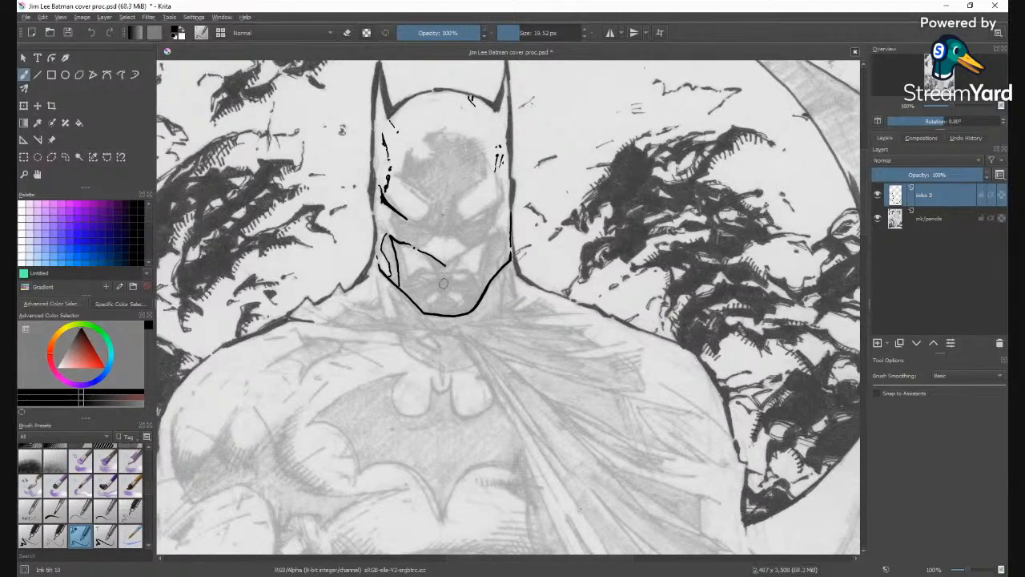
Ink the right half of the mask edge and the right cheek strip, and fill that strip with black.
mouse_move(441, 257)
left_mouse_down()
mouse_move(447, 266)
mouse_move(484, 242)
mouse_move(485, 286)
left_mouse_up()
left_click_drag(500, 274, 501, 233)
left_click_drag(505, 237, 498, 231)
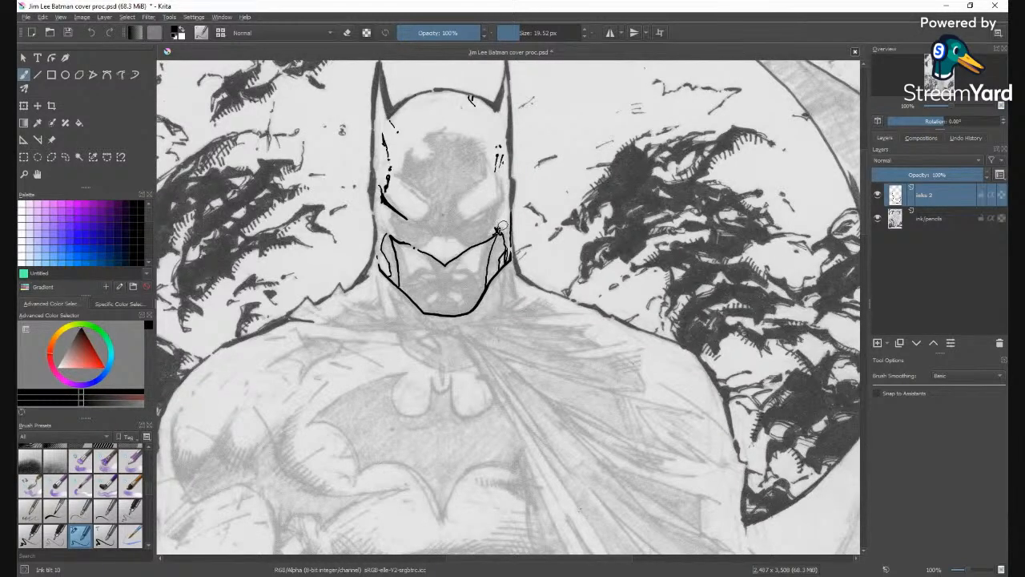
left_click_drag(502, 225, 503, 241)
mouse_move(511, 235)
left_mouse_down()
mouse_move(498, 244)
mouse_move(498, 266)
left_mouse_up()
key("f")
left_click(506, 263)
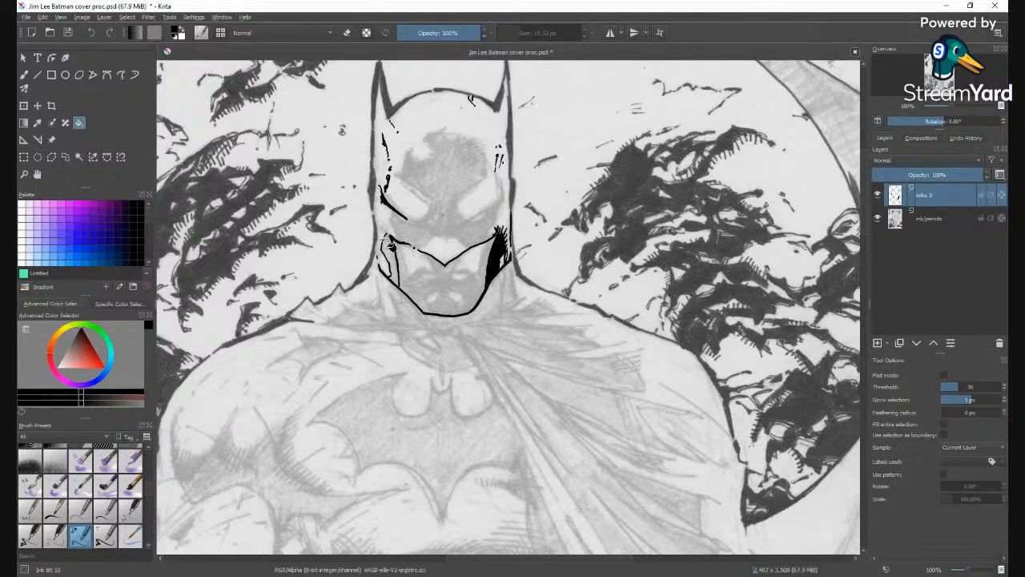
Add hatching at the top of the left cheek strip and fill the strip with black.
key("b")
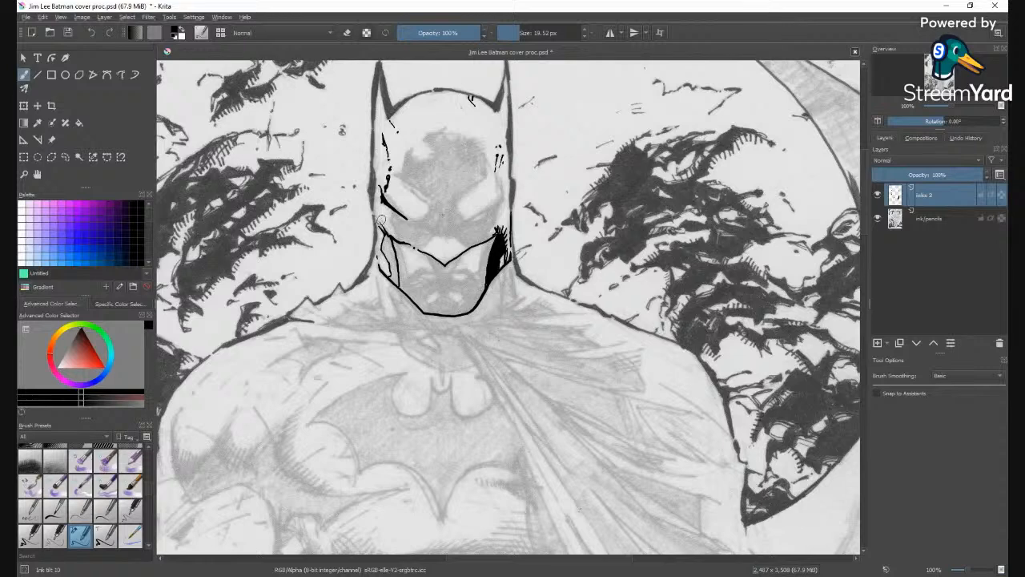
left_click_drag(382, 220, 391, 237)
key("f")
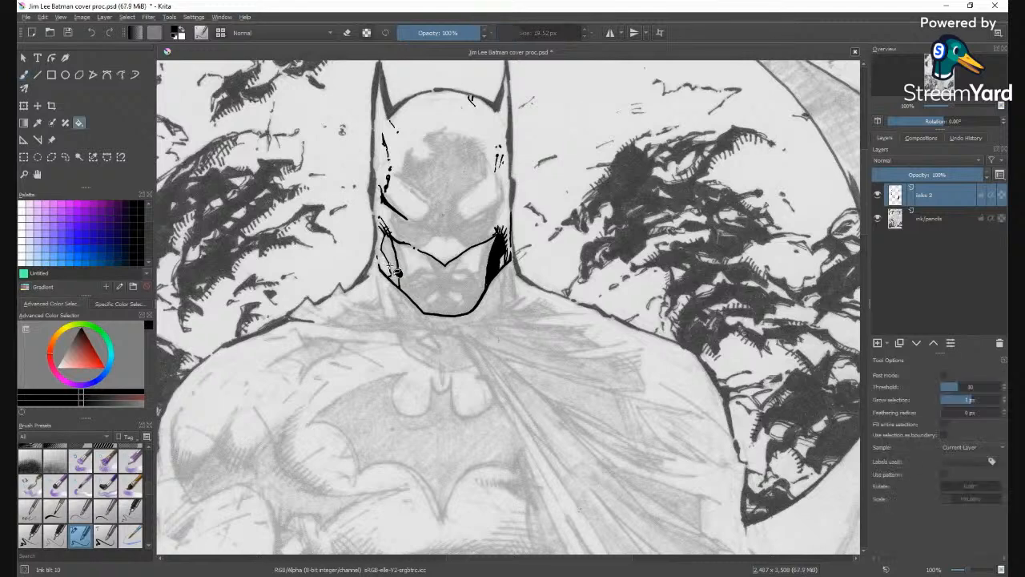
left_click(395, 261)
Ink the nose outline with short centre lines and hatch the inner edges of both eyes.
key("b")
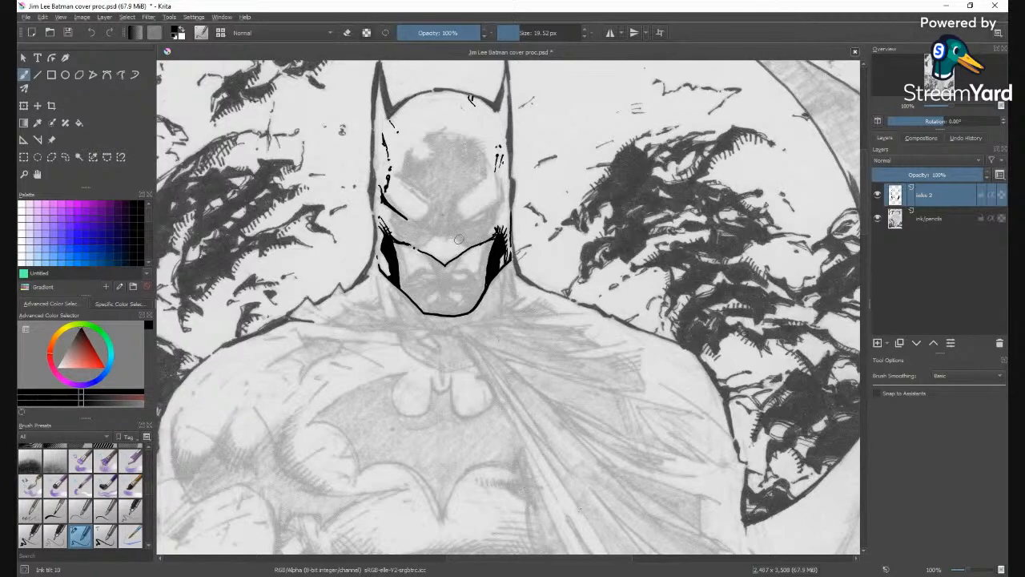
left_click_drag(420, 247, 433, 234)
left_click_drag(446, 249, 446, 261)
mouse_move(397, 202)
left_mouse_down()
mouse_move(413, 225)
mouse_move(424, 219)
left_mouse_up()
left_click_drag(465, 206, 458, 217)
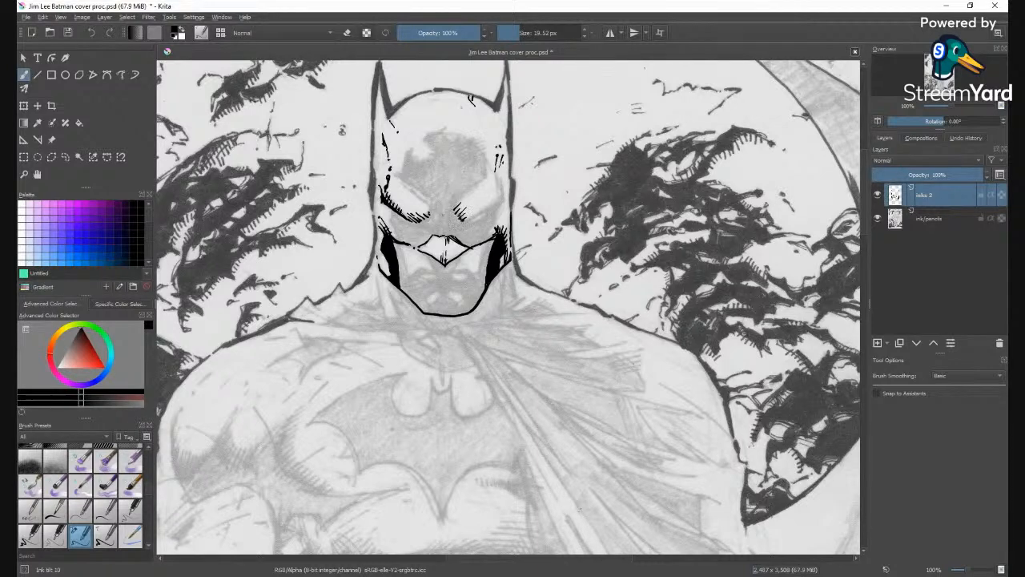
left_click_drag(457, 201, 452, 210)
Outline the jagged forehead shadow and carry the line down around the left eye.
mouse_move(486, 155)
left_mouse_down()
mouse_move(479, 169)
mouse_move(472, 163)
left_mouse_up()
left_click_drag(467, 140, 470, 152)
mouse_move(458, 148)
left_mouse_down()
mouse_move(422, 141)
mouse_move(431, 157)
mouse_move(421, 143)
mouse_move(402, 172)
mouse_move(427, 222)
left_mouse_up()
left_click_drag(432, 216, 419, 224)
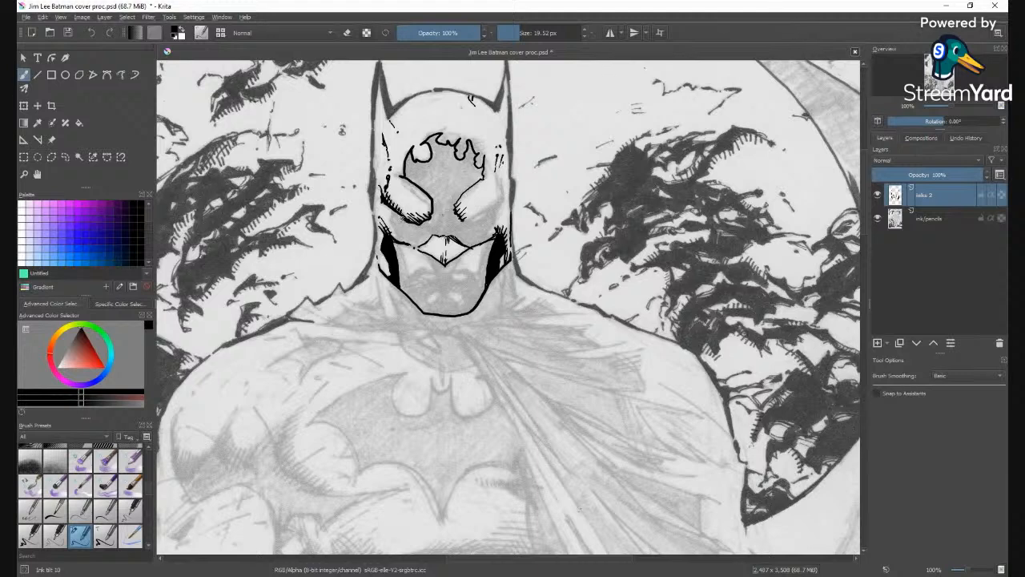
Clean up the ink around the left eye and close the mask shadow outline beside the right eye.
key("e")
left_click_drag(404, 213, 398, 223)
key("e")
left_click_drag(493, 212, 495, 222)
key("ctrl+z")
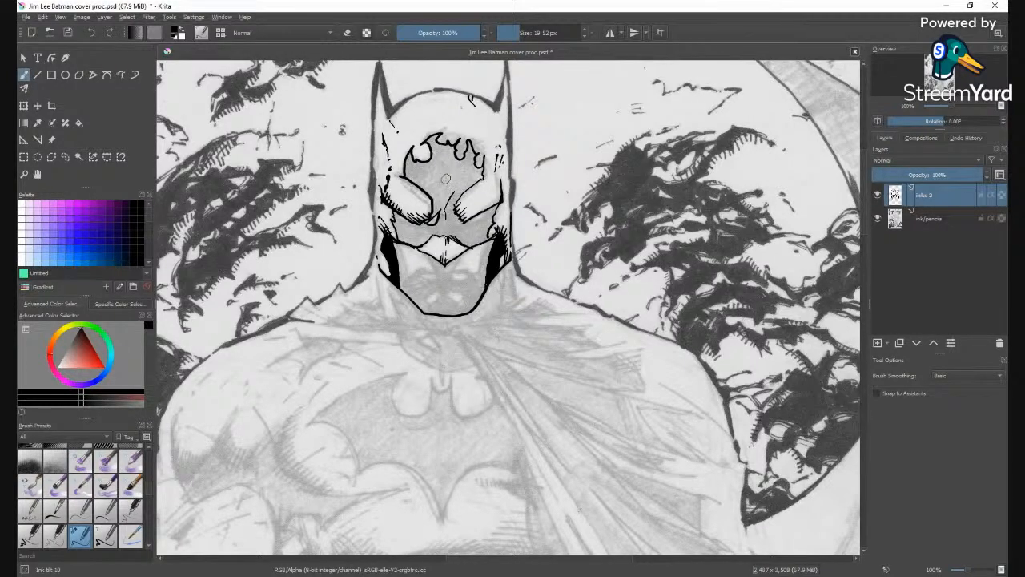
Try filling the mask's forehead and eye shadow with black and refining the edges of both eyes.
key("f")
left_click(450, 190)
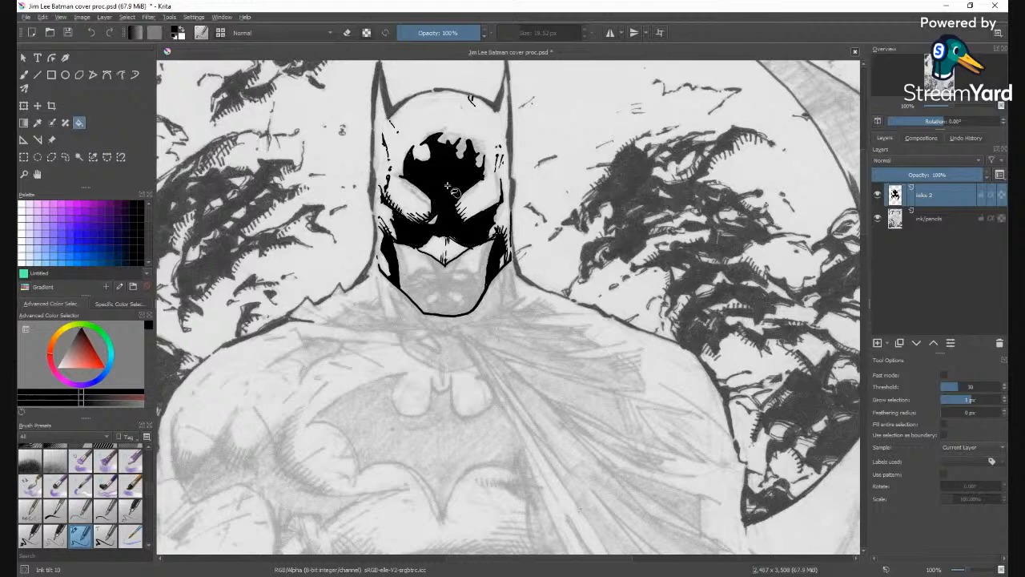
key("b")
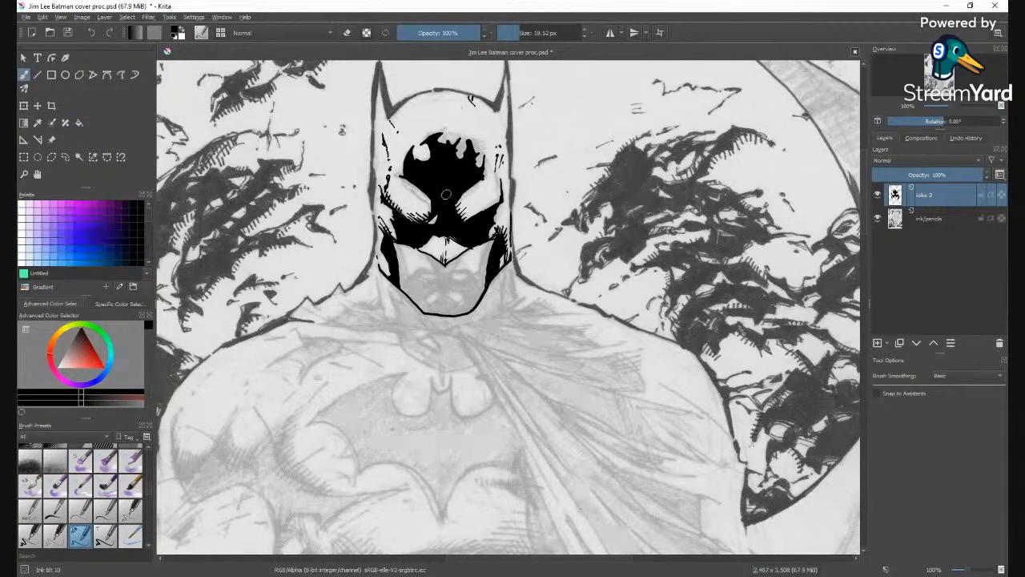
mouse_move(438, 193)
left_mouse_down()
mouse_move(401, 228)
mouse_move(410, 223)
left_mouse_up()
key("e")
left_click_drag(403, 218, 408, 218)
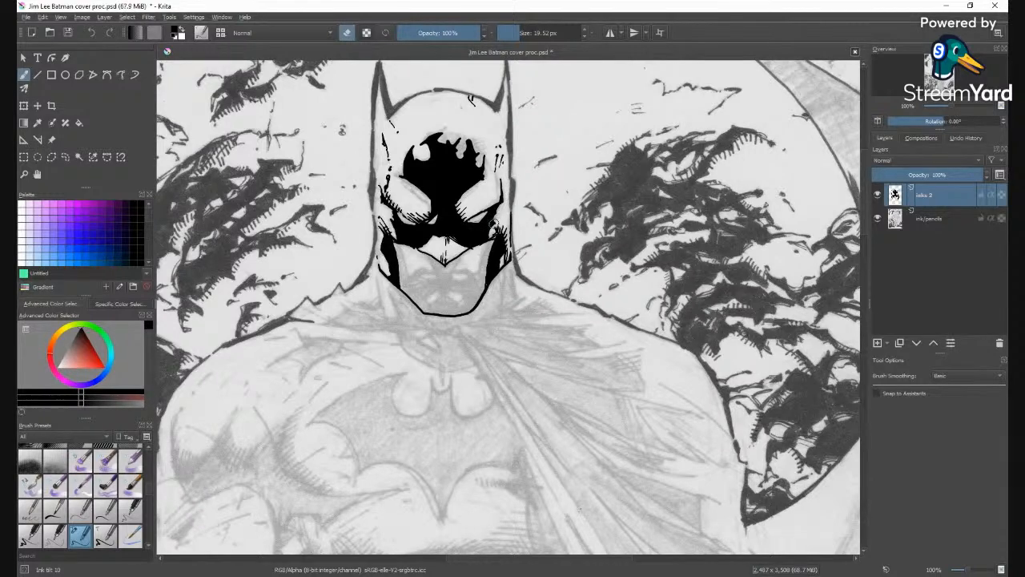
key("e")
left_click_drag(487, 210, 482, 216)
Check the face in a mirrored view and undo the eye refinements and the black mask fill.
key("ctrl+s")
key("e")
key("e")
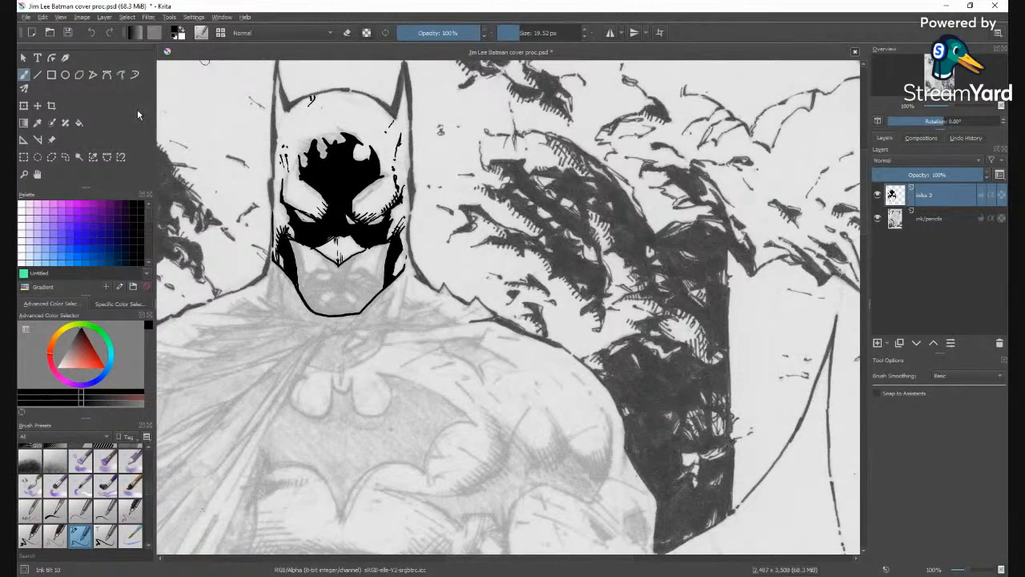
left_click_drag(323, 205, 432, 206)
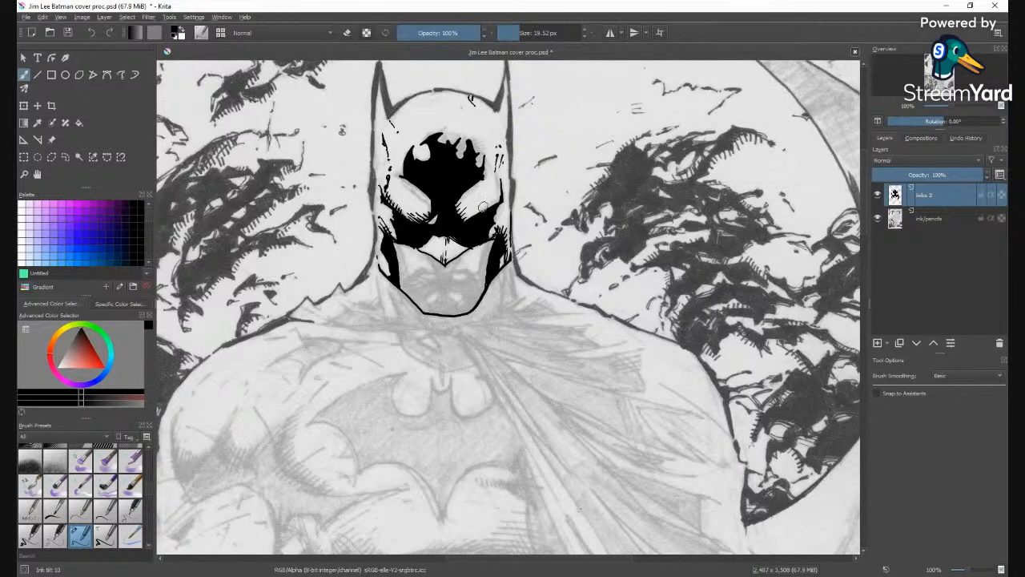
key("ctrl+z")
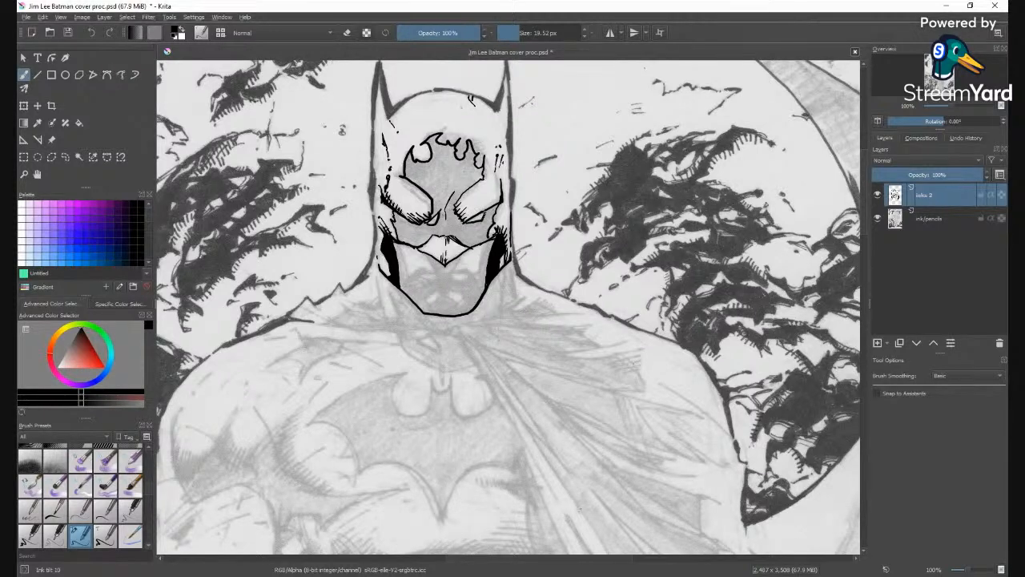
Fill the mask's forehead and eye shadow with solid black on the inks layer.
key("e")
key("e")
left_click_drag(418, 223, 406, 224)
key("e")
key("ctrl+z")
key("f")
left_click(463, 186)
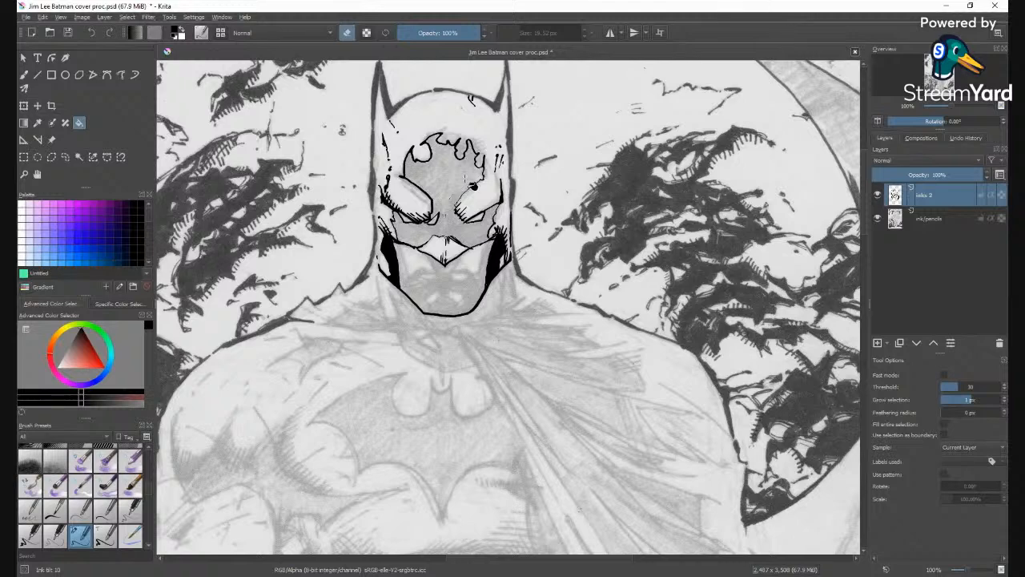
key("ctrl+z")
key("e")
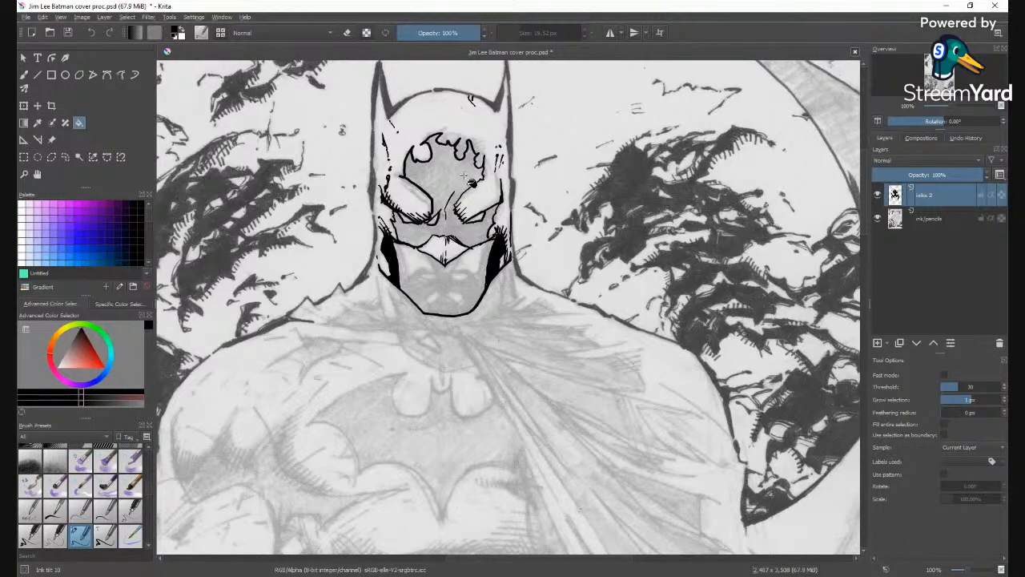
left_click(462, 173)
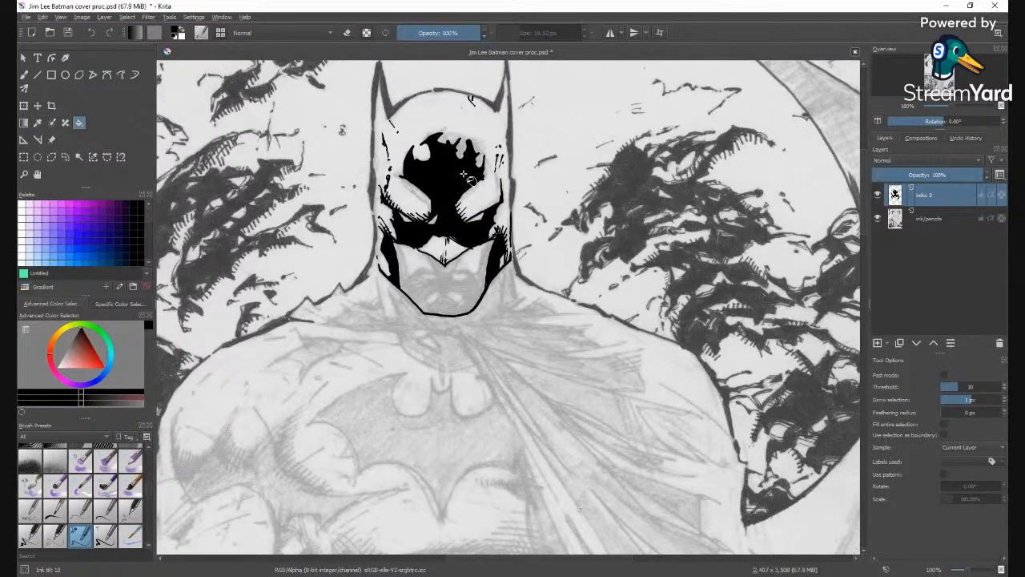
key("b")
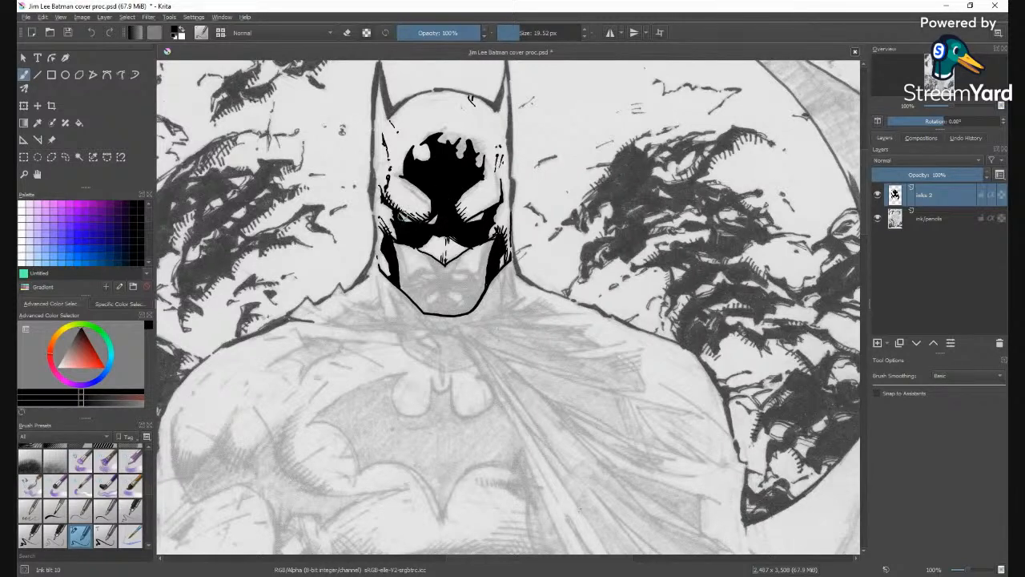
Refine the edges of both eyes and add feathered hatching around the left eye and brow.
key("e")
left_click(410, 226)
left_click(474, 217)
key("e")
mouse_move(468, 205)
left_mouse_down()
mouse_move(459, 216)
mouse_move(416, 213)
left_mouse_up()
left_click_drag(413, 189, 405, 183)
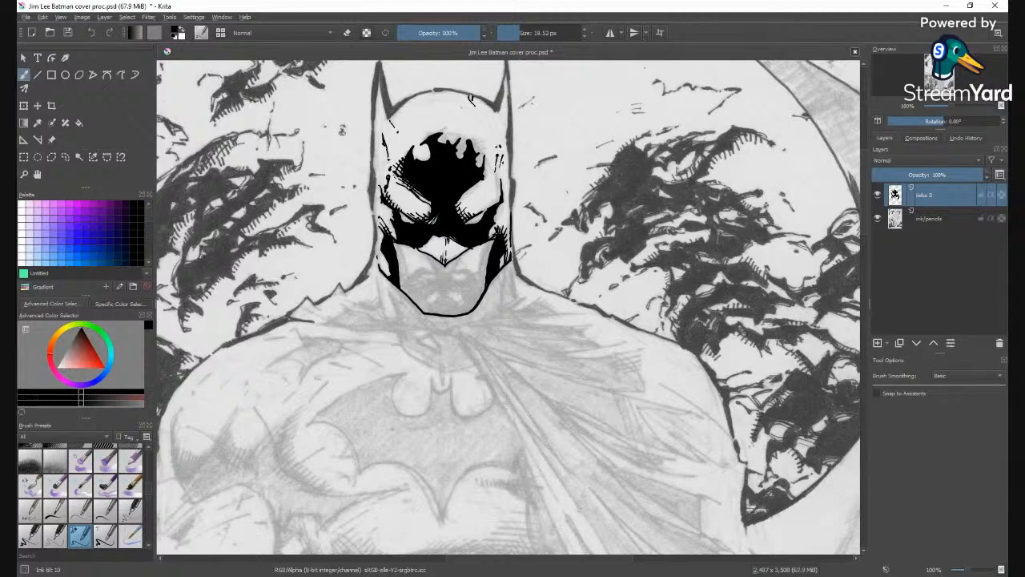
Erase thin frown lines out of the black between the brows and touch up the ink beneath the right eye.
key("e")
left_click_drag(436, 221, 433, 191)
left_click_drag(446, 197, 441, 178)
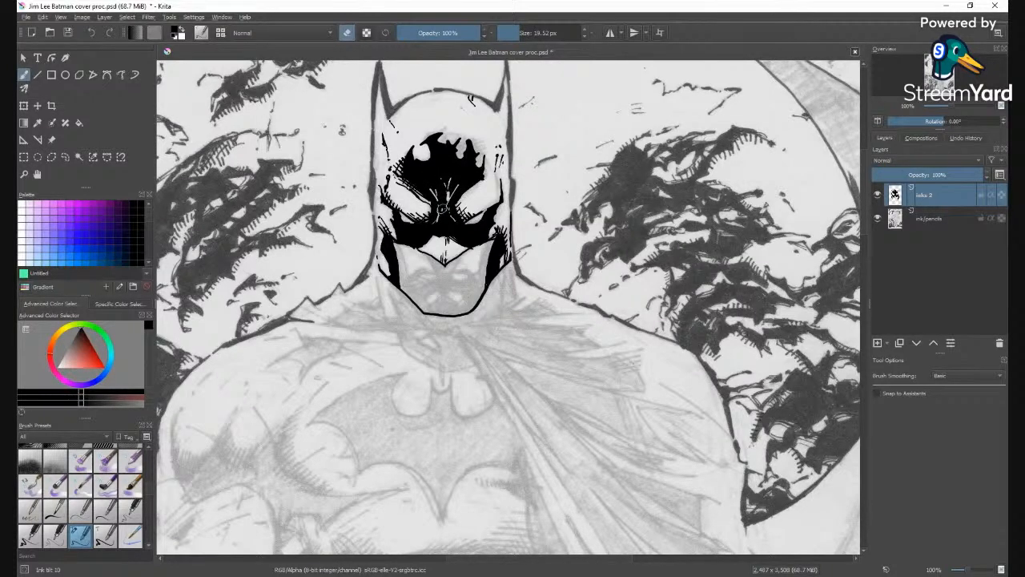
key("e")
left_click_drag(465, 226, 476, 221)
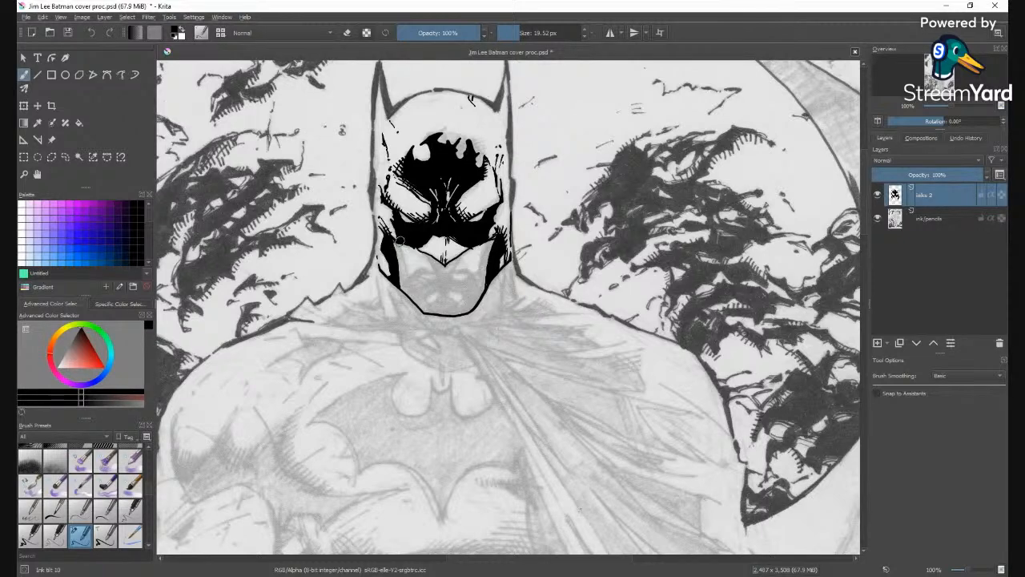
Feather the left and upper edges of the forehead shadow with short hatch strokes, using a slightly smaller brush.
mouse_move(404, 167)
left_mouse_down()
mouse_move(412, 164)
mouse_move(404, 154)
left_mouse_up()
scroll(585, 34, "down", 5)
left_click_drag(460, 138, 461, 160)
key("e")
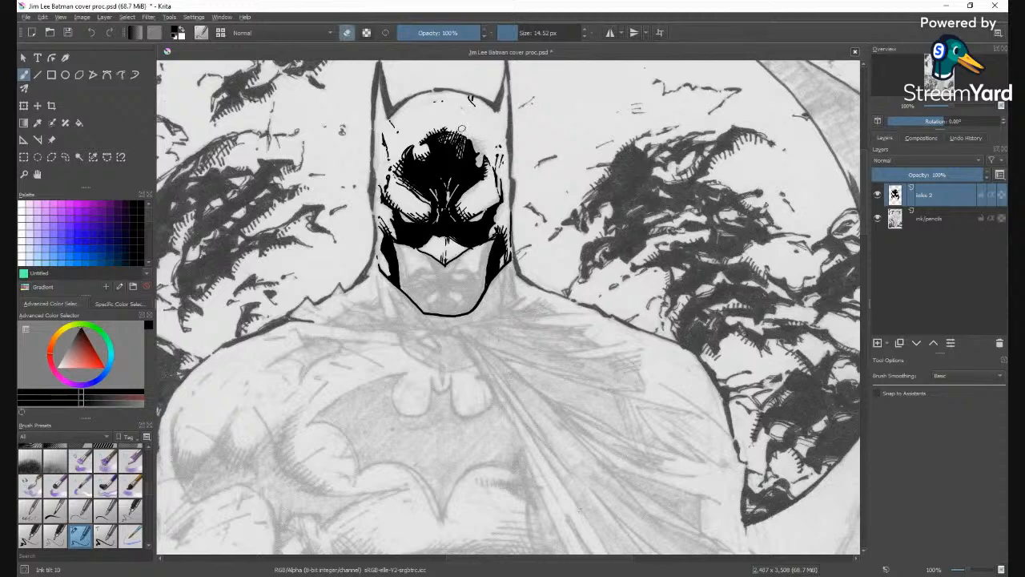
key("e")
left_click_drag(472, 137, 479, 139)
Rotate the canvas to -60° to hatch the upper right edge of the forehead shadow, and restore the upright view.
key("ctrl+[")
key("ctrl+[")
key("ctrl+[")
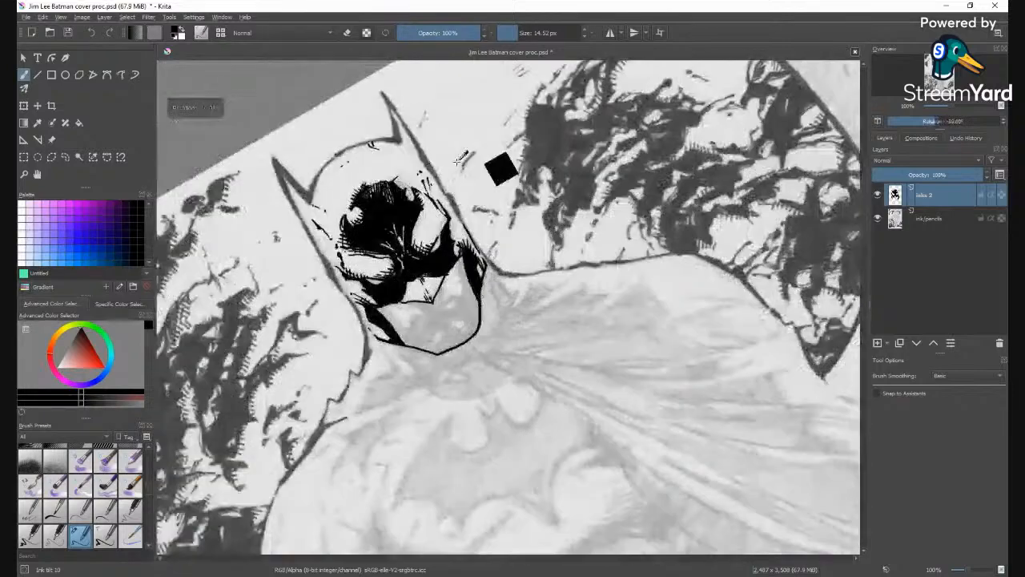
key("ctrl+[")
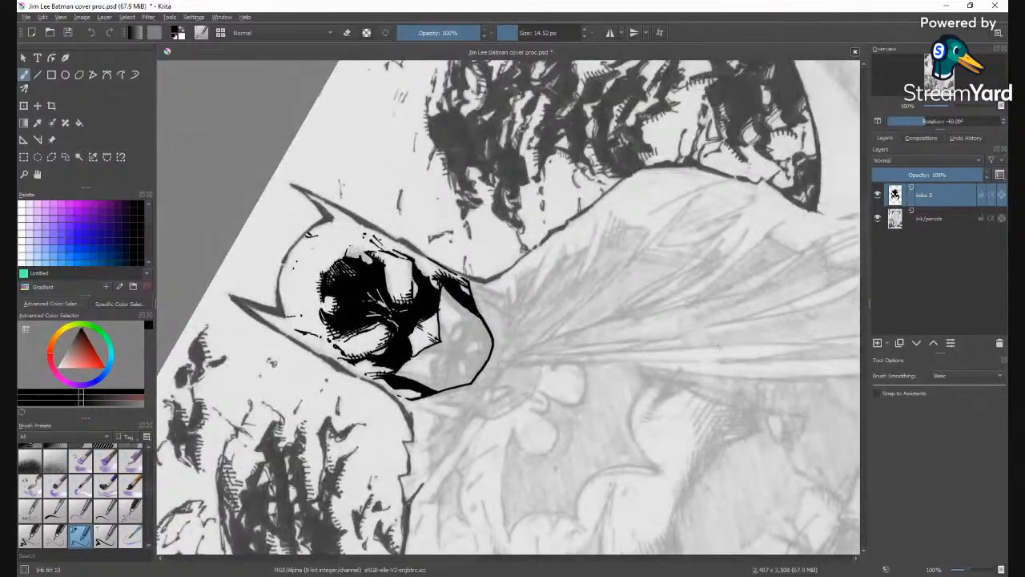
left_click_drag(352, 259, 365, 245)
mouse_move(357, 262)
left_mouse_down()
mouse_move(351, 253)
mouse_move(370, 250)
left_mouse_up()
key("5")
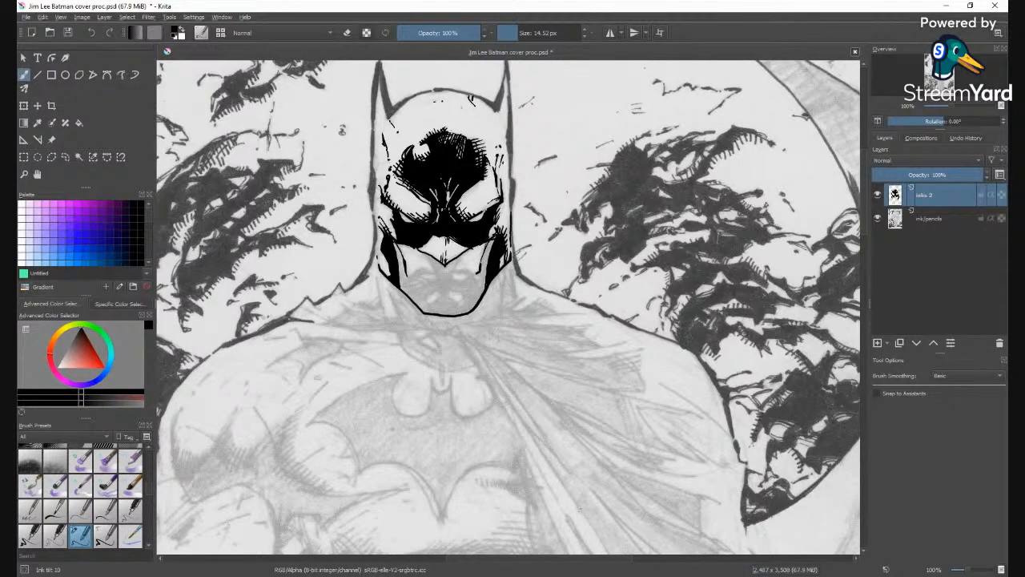
Check how the inked face reads against the whole figure and return to the close view.
key("e")
key("e")
key("minus")
key("minus")
key("minus")
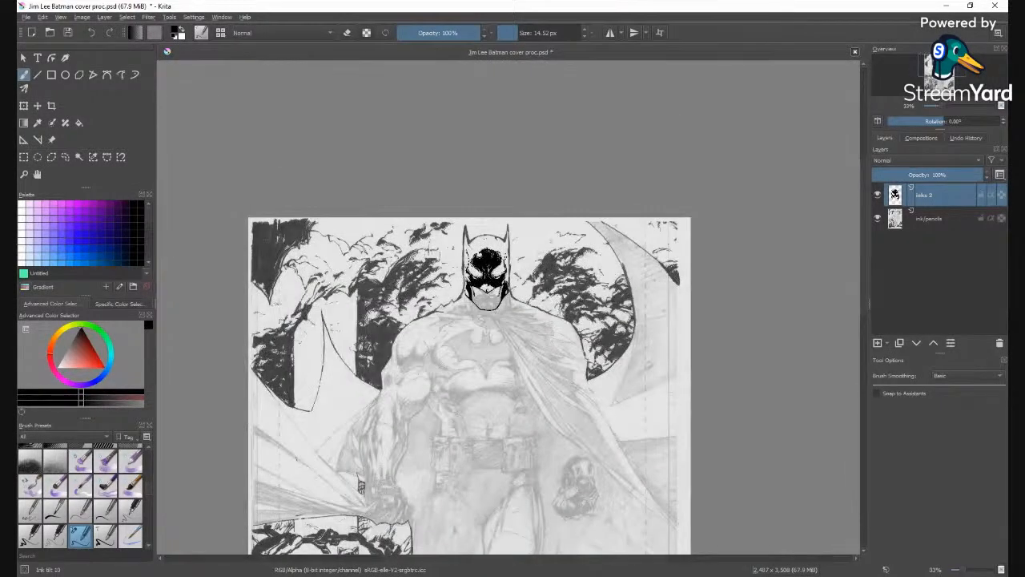
key("plus")
key("plus")
key("plus")
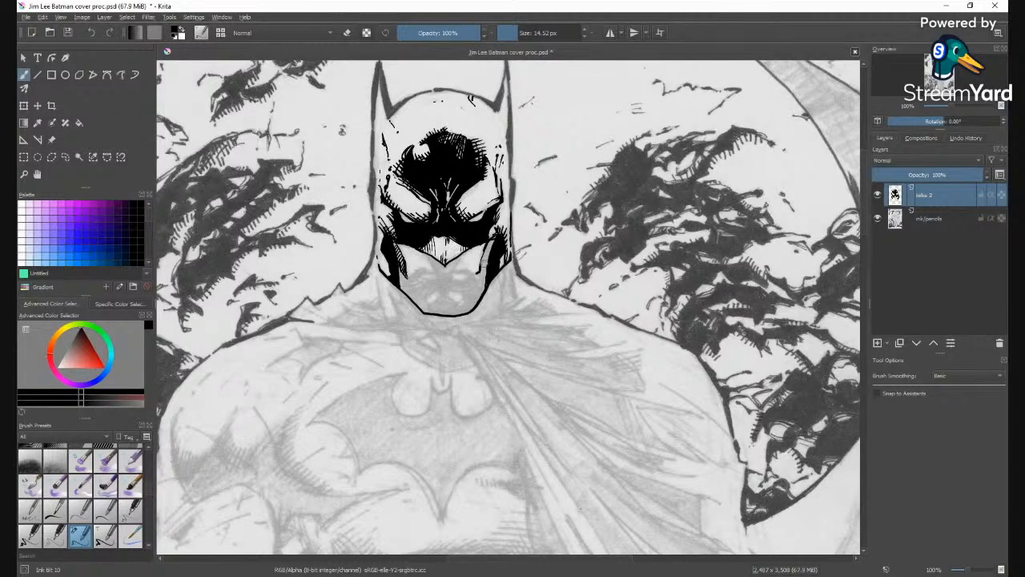
Thicken the right cheek shadow, hatch the nose and ink the black shadow beneath it.
mouse_move(480, 273)
left_mouse_down()
mouse_move(477, 288)
mouse_move(490, 251)
mouse_move(482, 258)
left_mouse_up()
left_click_drag(491, 240, 484, 285)
mouse_move(426, 252)
left_mouse_down()
mouse_move(441, 274)
mouse_move(463, 266)
mouse_move(445, 275)
mouse_move(458, 272)
mouse_move(464, 248)
mouse_move(442, 264)
mouse_move(418, 256)
left_mouse_up()
mouse_move(441, 252)
left_mouse_down()
mouse_move(428, 260)
mouse_move(456, 255)
left_mouse_up()
left_click_drag(471, 206, 464, 214)
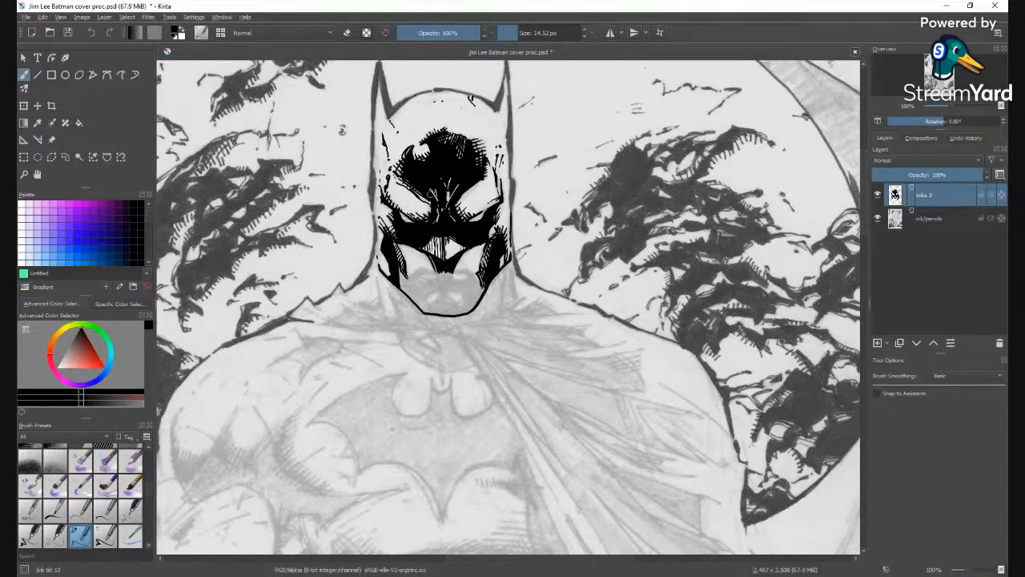
Darken the left side of the nose with hatching and ink the shadow line above the mouth on both sides.
key("e")
key("e")
mouse_move(426, 240)
left_mouse_down()
mouse_move(447, 238)
mouse_move(442, 247)
left_mouse_up()
mouse_move(418, 258)
left_mouse_down()
mouse_move(426, 268)
mouse_move(426, 248)
left_mouse_up()
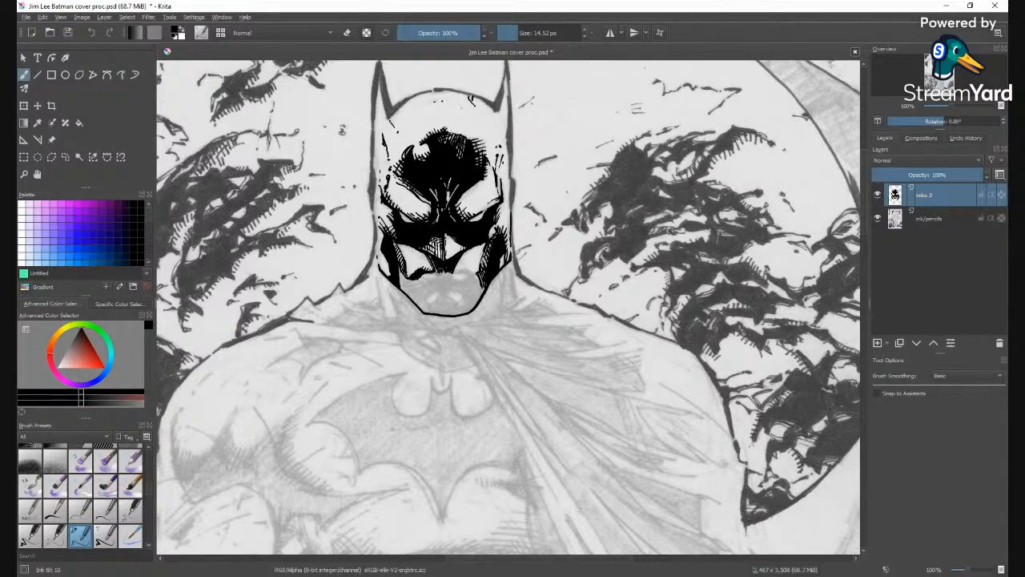
left_click_drag(481, 277, 480, 289)
left_click_drag(422, 266, 431, 277)
left_click_drag(485, 242, 491, 258)
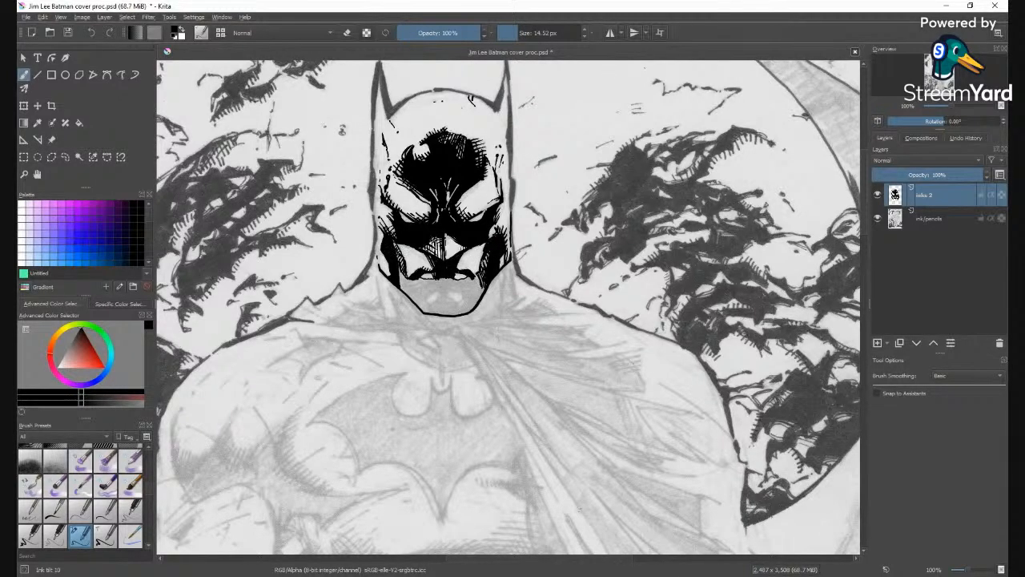
Ink the mouth line and its left corner, clean it with the eraser, and refine the upper lip with a 7.12 px brush.
left_click_drag(399, 243, 405, 258)
mouse_move(431, 280)
left_mouse_down()
mouse_move(400, 284)
mouse_move(418, 292)
left_mouse_up()
key("e")
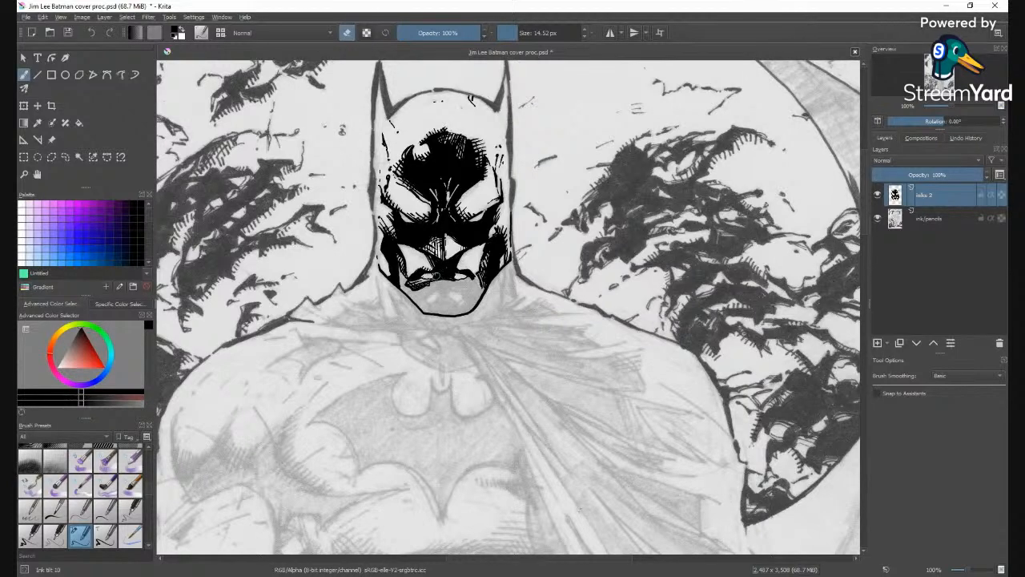
left_click_drag(431, 278, 440, 278)
key("e")
left_click_drag(513, 33, 506, 33)
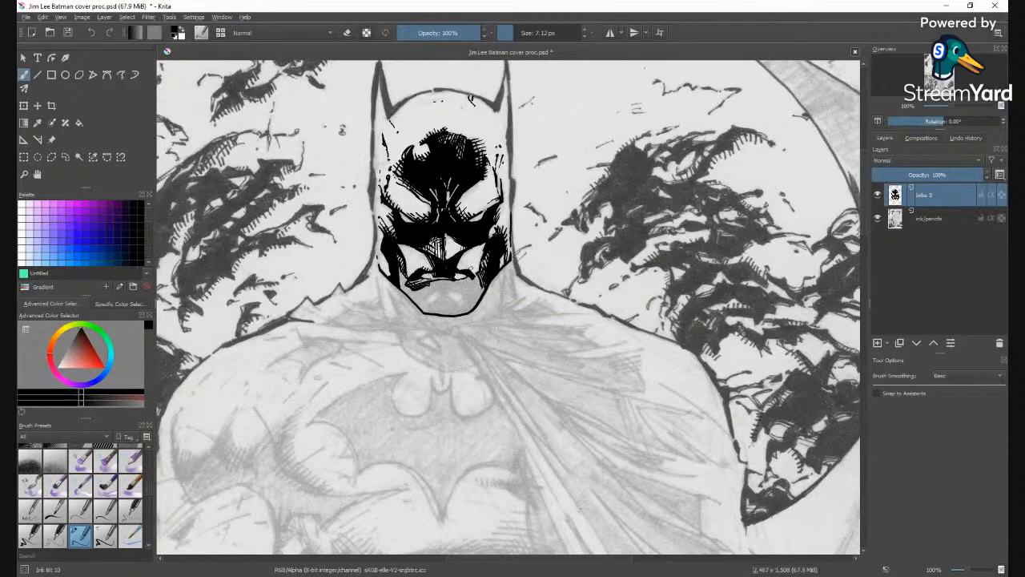
left_click_drag(457, 261, 465, 269)
Outline the two chin highlights with a larger brush, fill the chin around them with black, and trim the left highlight.
left_click_drag(519, 33, 501, 72)
mouse_move(427, 299)
left_mouse_down()
mouse_move(439, 288)
mouse_move(438, 312)
mouse_move(465, 299)
left_mouse_up()
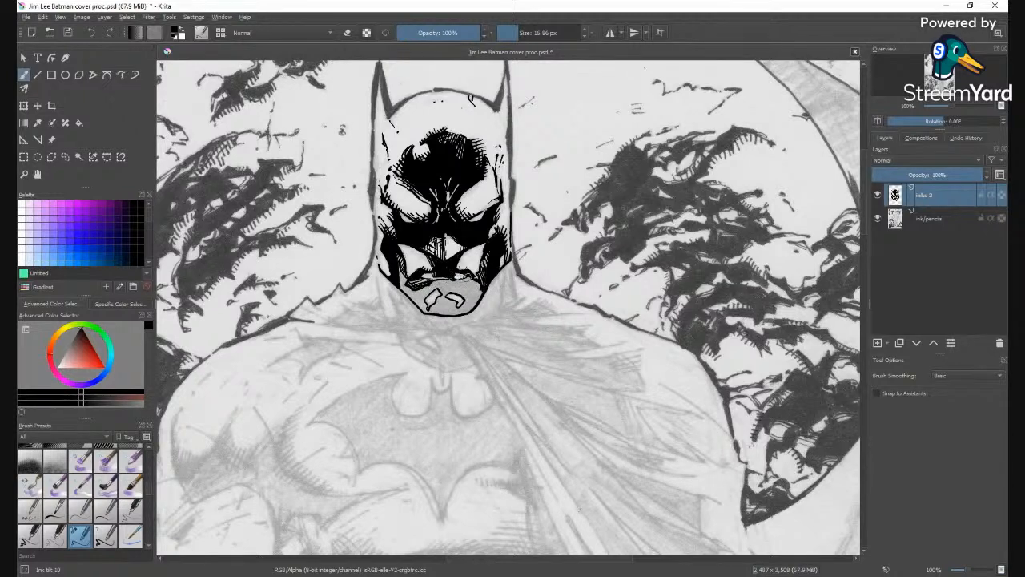
key("f")
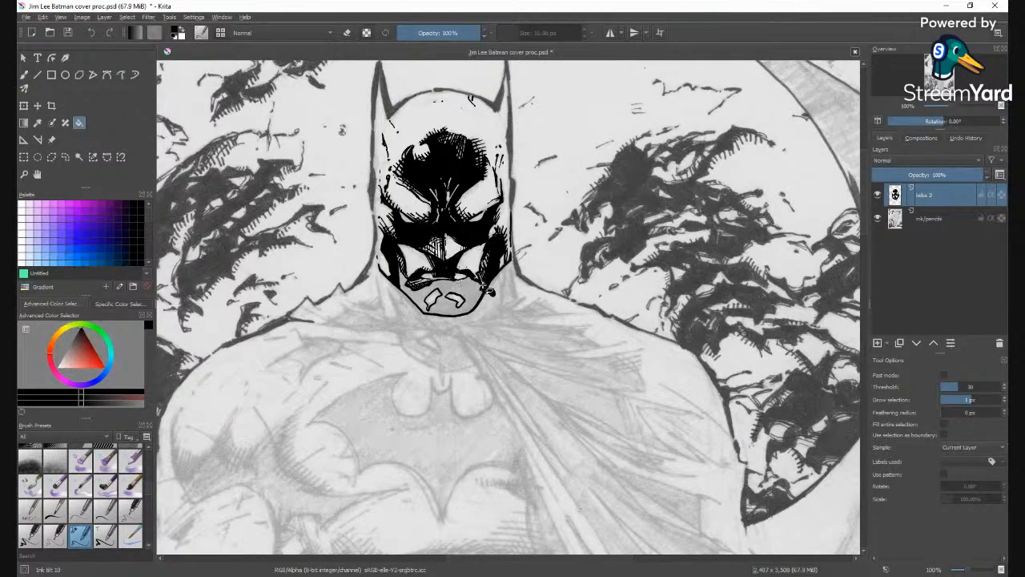
left_click(479, 290)
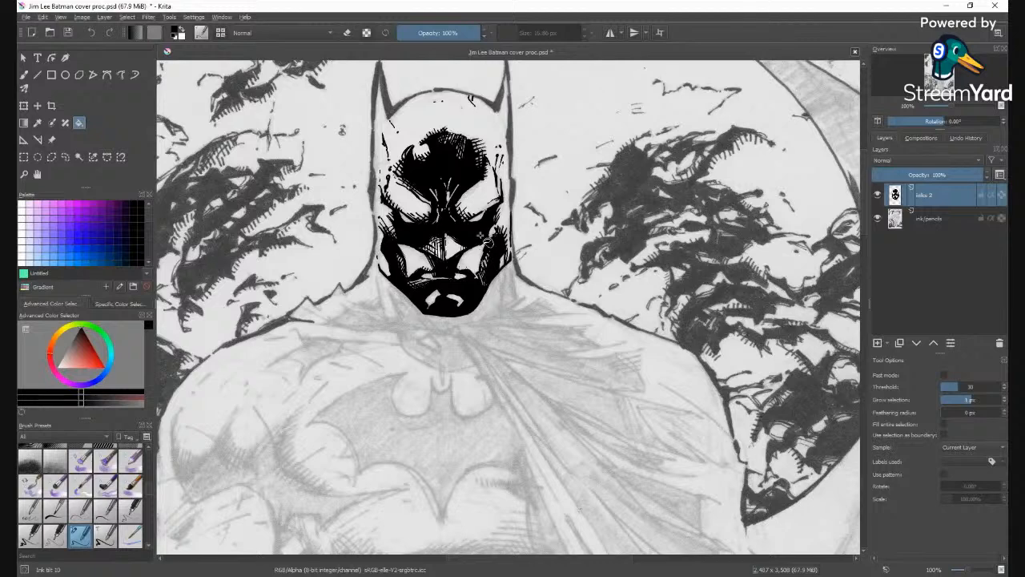
key("b")
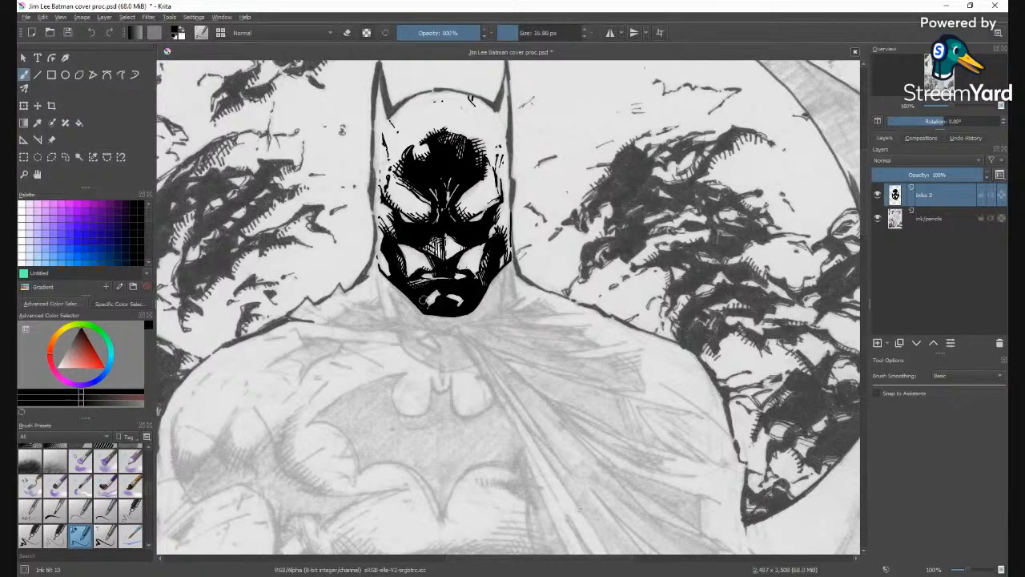
left_click_drag(434, 295, 432, 306)
Ink the long cape edge running from the dark background shape down to the clenched fist.
key("minus")
key("minus")
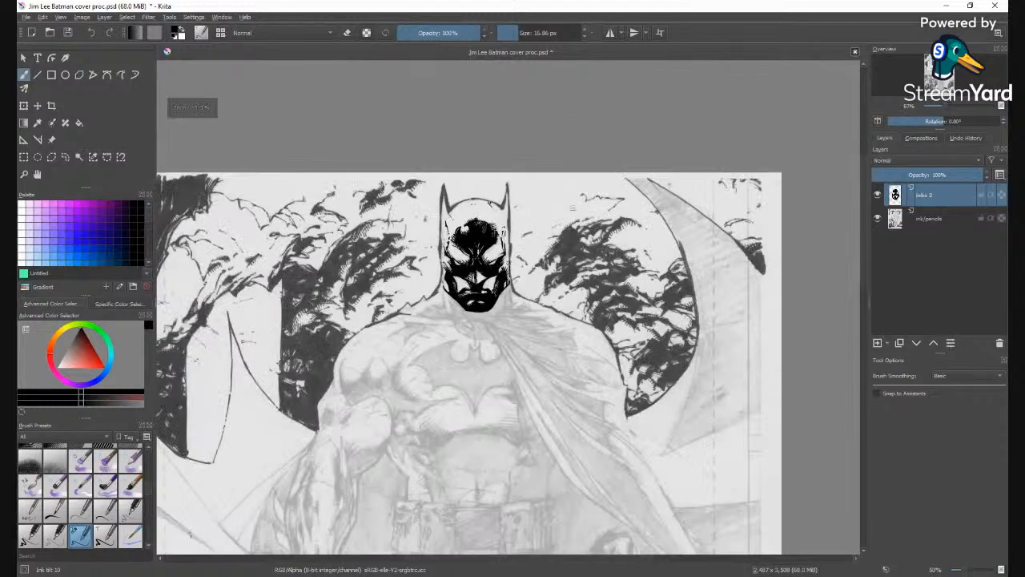
key("space")
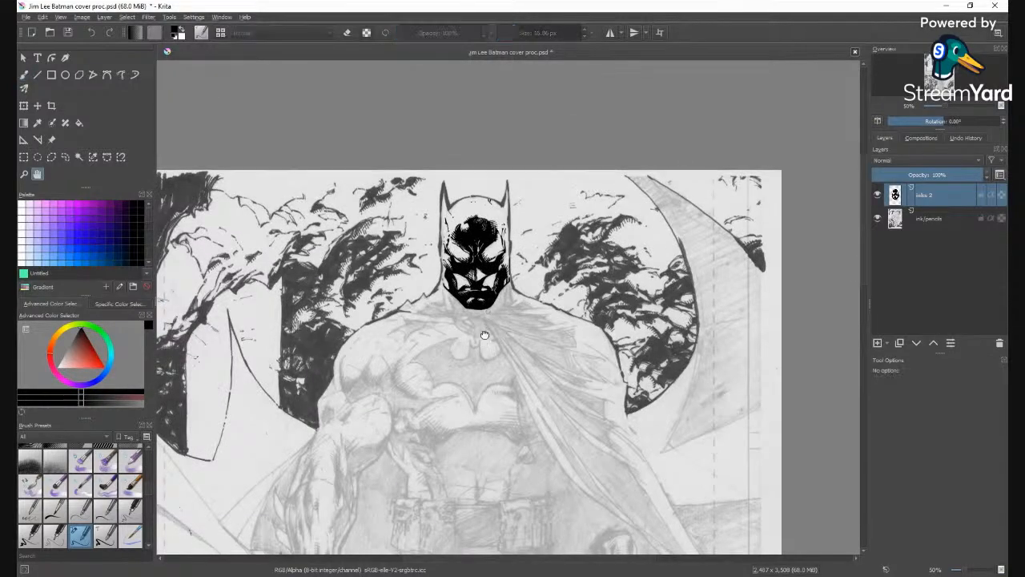
mouse_move(483, 336)
left_mouse_down()
mouse_move(515, 229)
mouse_move(449, 393)
mouse_move(511, 191)
mouse_move(528, 181)
mouse_move(537, 214)
mouse_move(513, 264)
mouse_move(480, 293)
mouse_move(512, 331)
mouse_move(611, 259)
mouse_move(584, 267)
mouse_move(572, 288)
mouse_move(586, 267)
mouse_move(577, 283)
mouse_move(566, 275)
left_mouse_up()
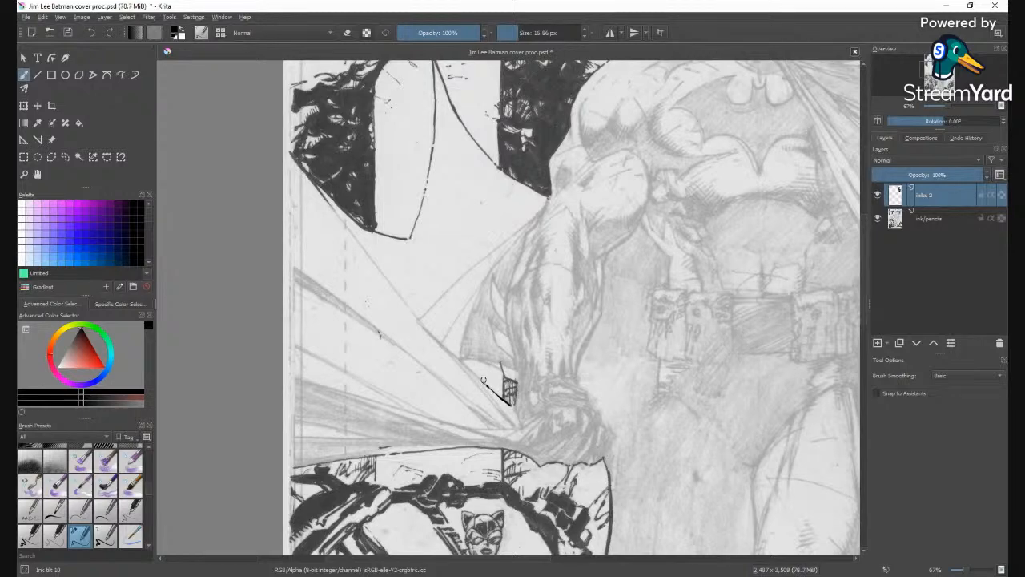
left_click_drag(482, 381, 460, 361)
left_click_drag(443, 346, 312, 180)
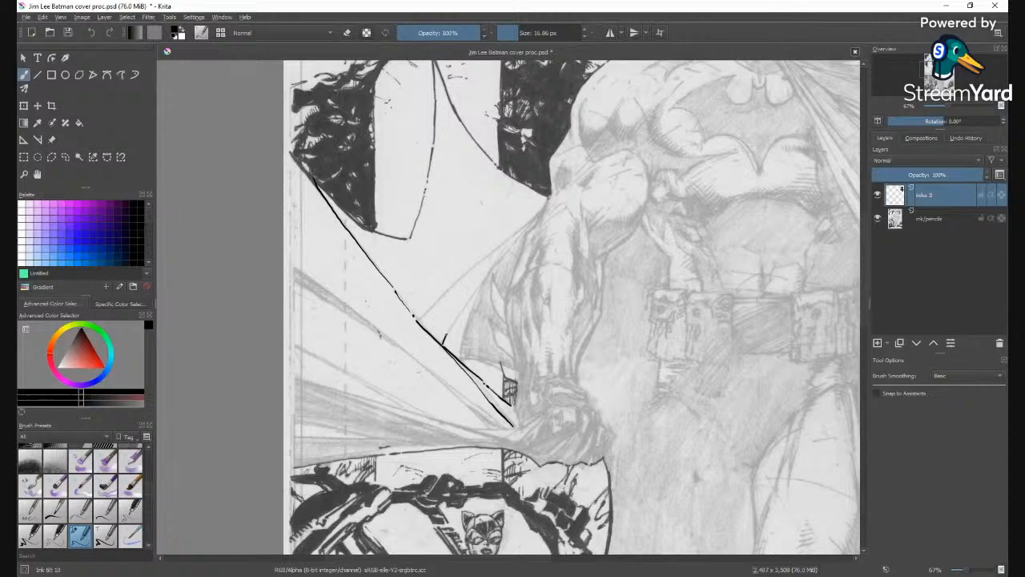
Ink the two cape edges rising from the long diagonal line to the upper arm and repair the lower edge's gap.
left_click_drag(443, 343, 507, 249)
left_click_drag(418, 322, 544, 210)
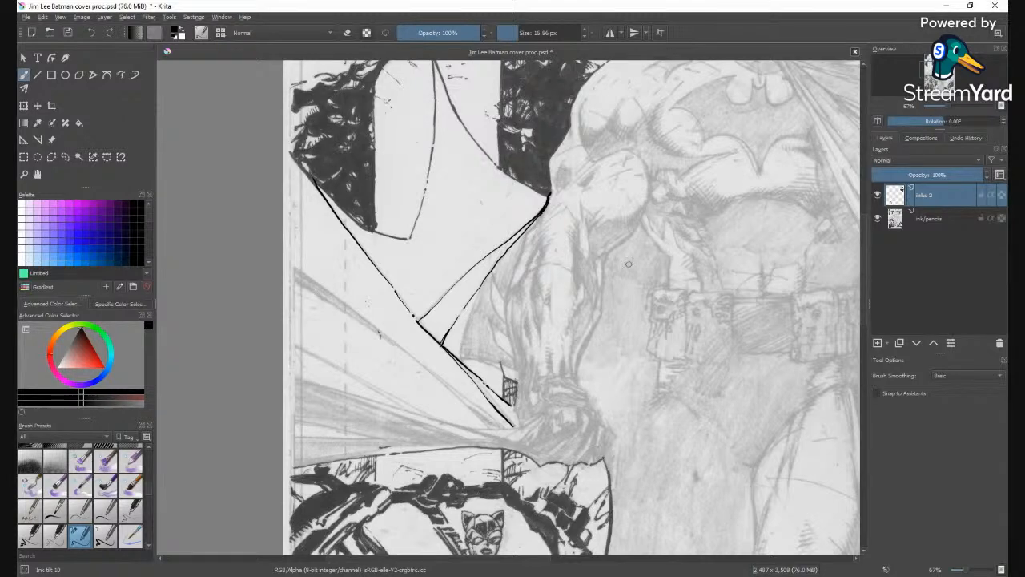
key("1")
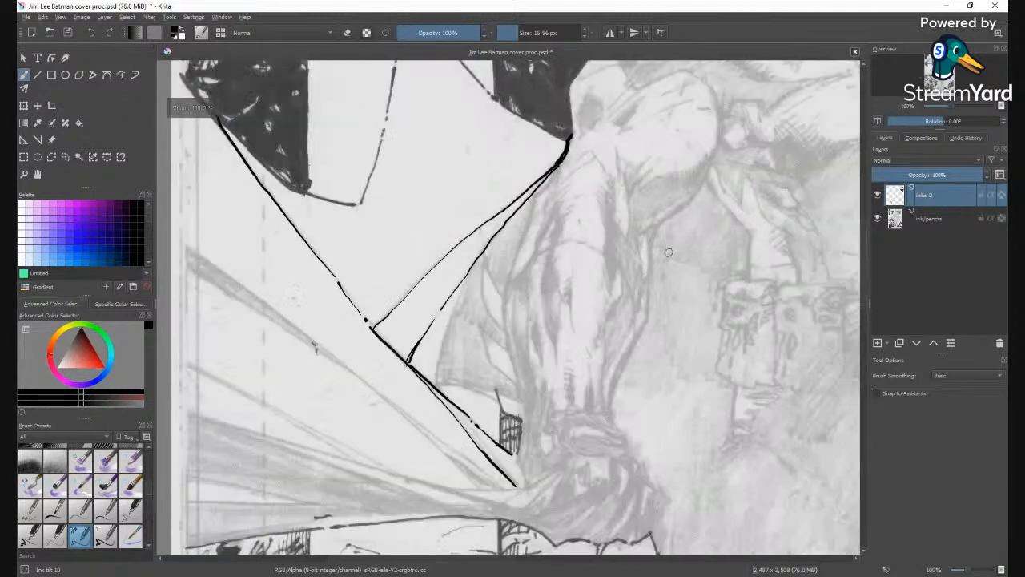
key("plus")
key("plus")
key("plus")
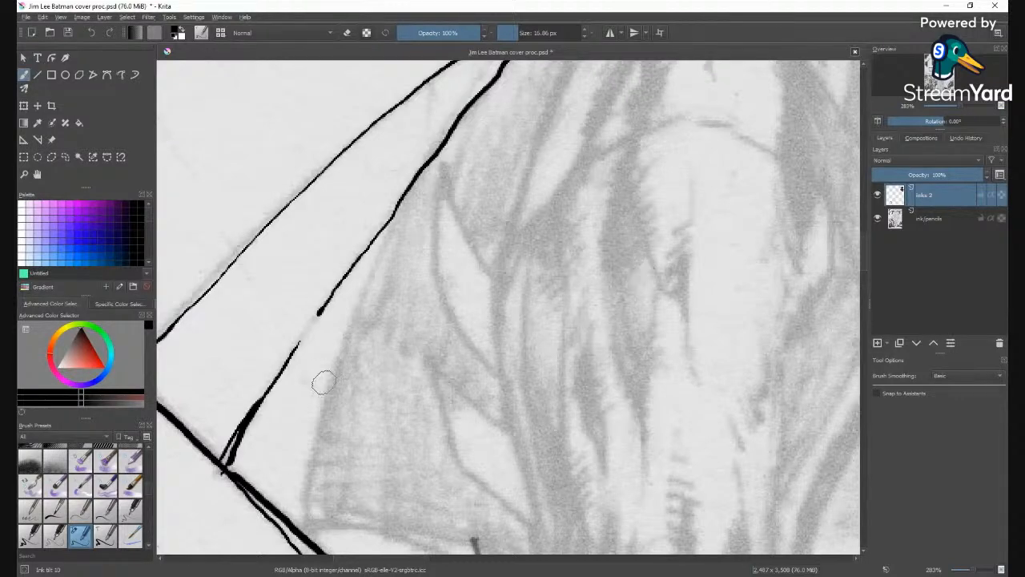
left_click_drag(298, 344, 305, 330)
left_click_drag(217, 469, 222, 473)
scroll(480, 298, "down", 5)
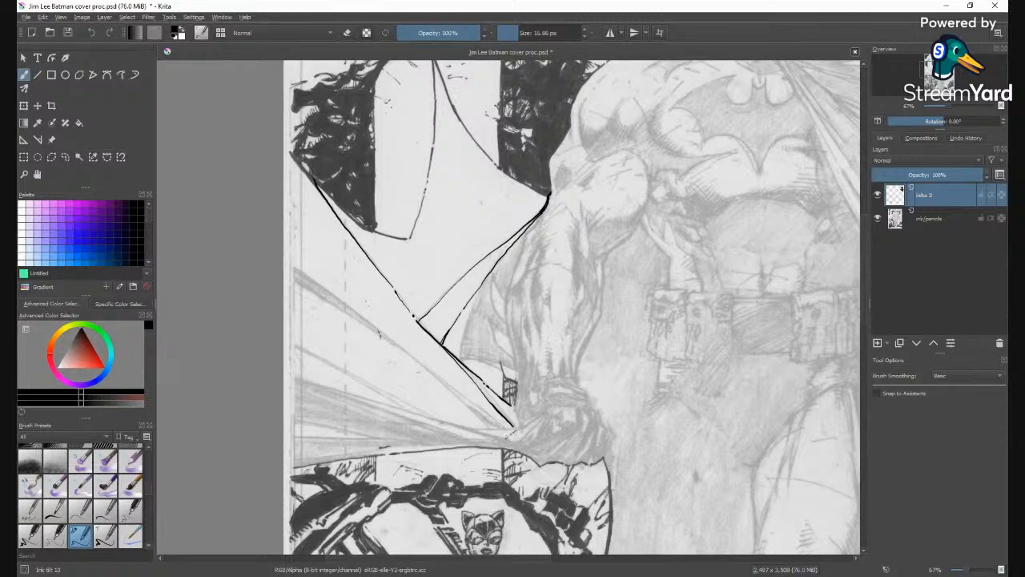
Ink the short cape folds gathered beside the fist and undo the last change.
left_click_drag(532, 421, 536, 415)
left_click_drag(515, 439, 542, 417)
key("e")
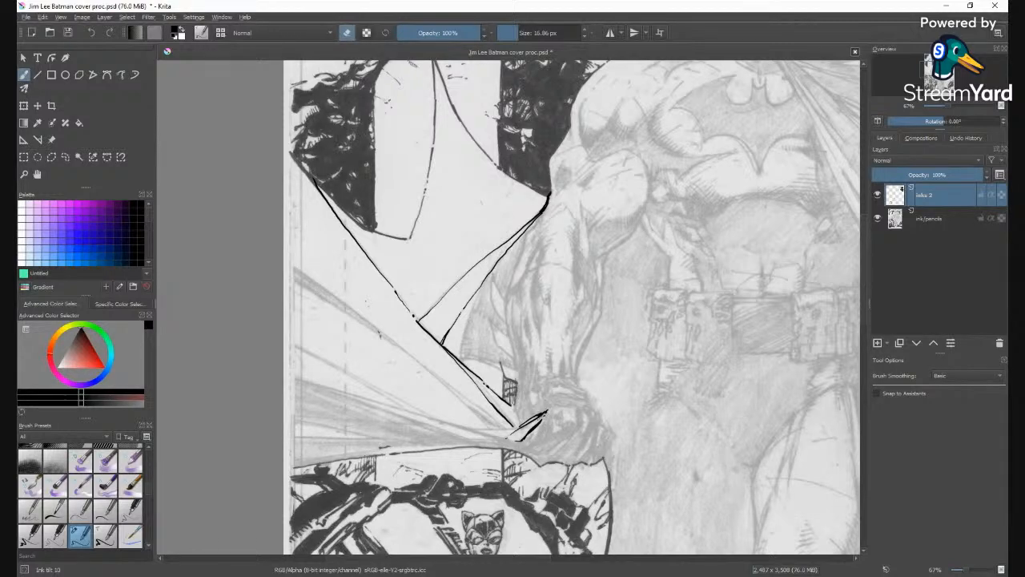
key("e")
key("ctrl+z")
Rotate the canvas to 45° and ink the long cape fold running from the fist toward the page edge.
key("6")
key("6")
key("6")
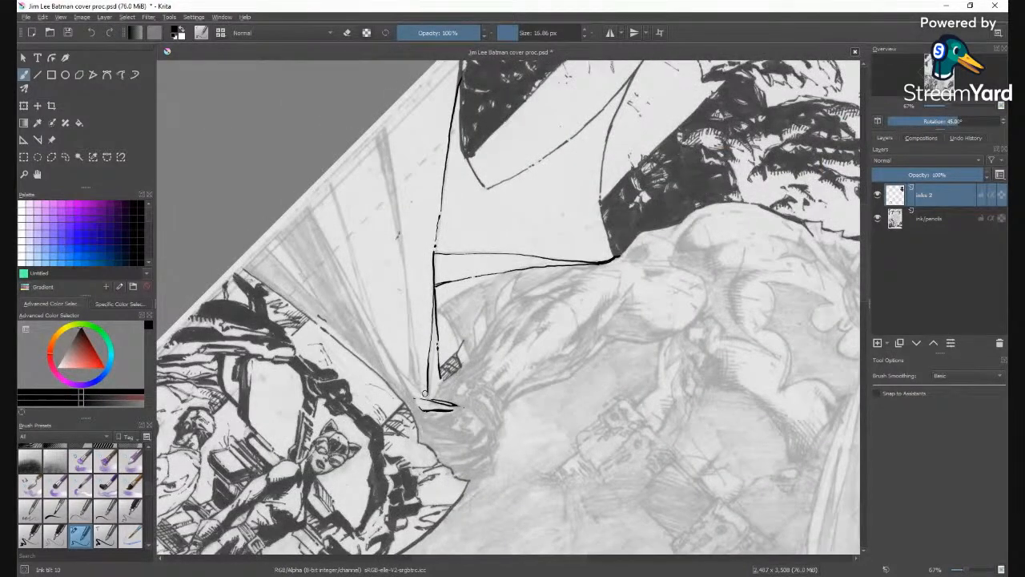
left_click_drag(422, 392, 396, 366)
left_click_drag(374, 329, 342, 271)
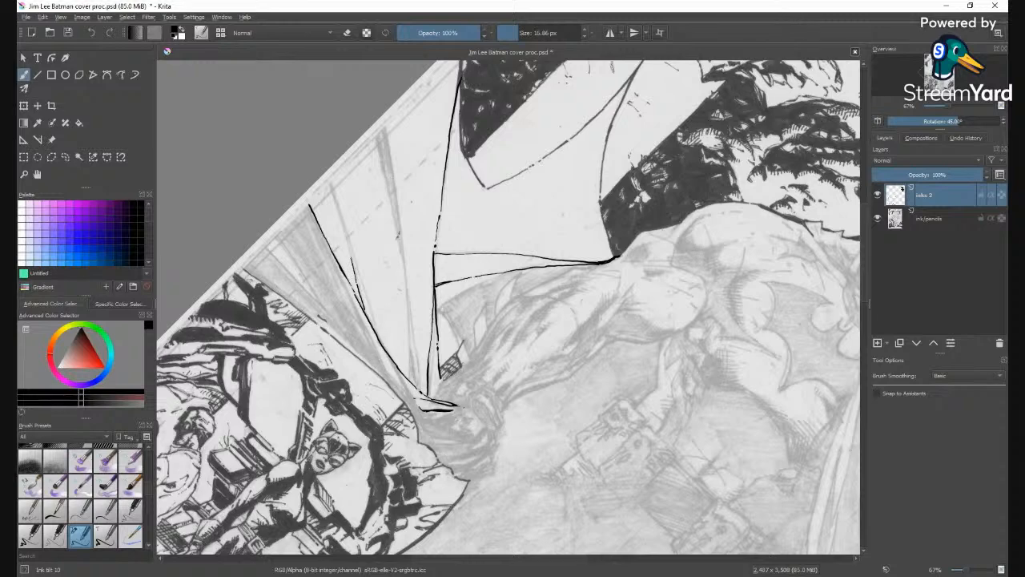
Ink the narrow neighbouring cape fold, redoing its strokes, and shade the strip between its two lines.
mouse_move(329, 187)
left_mouse_down()
mouse_move(378, 328)
mouse_move(363, 291)
left_mouse_up()
left_click_drag(381, 340, 358, 272)
key("ctrl+z")
key("ctrl+z")
left_click_drag(337, 205, 346, 229)
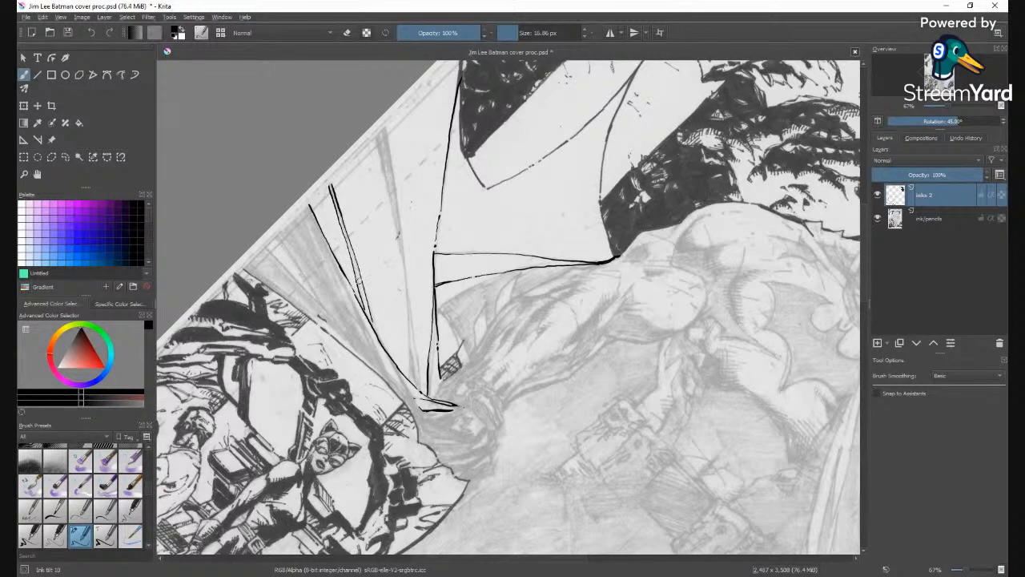
left_click_drag(367, 293, 381, 337)
left_click_drag(331, 191, 349, 247)
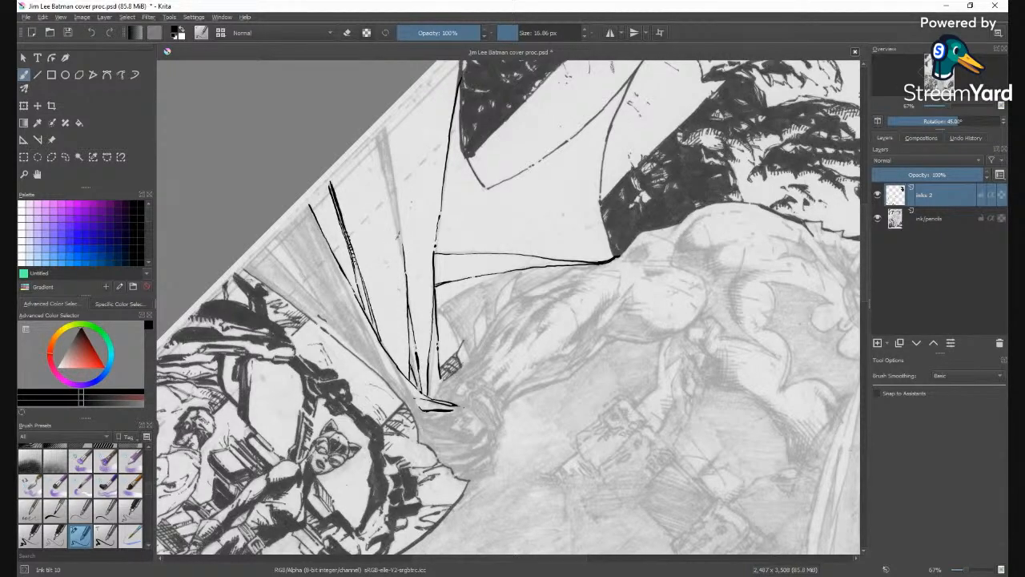
Ink both edges of the tapering cape fold between the shaded strip and the long diagonal line, redoing its second edge.
left_click_drag(415, 366, 417, 384)
left_click_drag(393, 183, 383, 134)
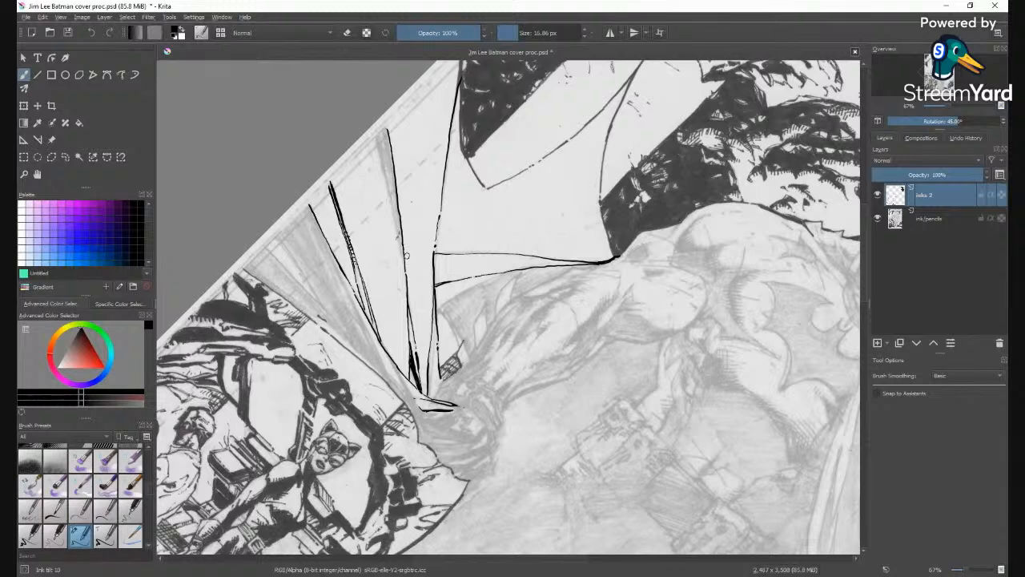
left_click_drag(402, 256, 375, 140)
key("ctrl+z")
mouse_move(392, 197)
left_mouse_down()
mouse_move(382, 154)
mouse_move(396, 233)
left_mouse_up()
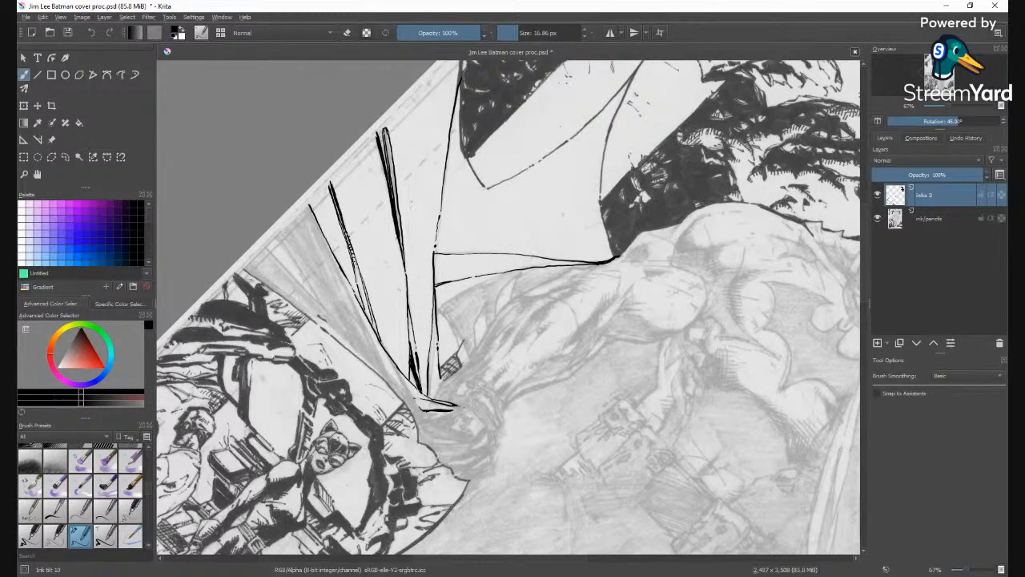
Fill the tapering cape fold with solid black and touch up its narrow end with the ink brush.
key("f")
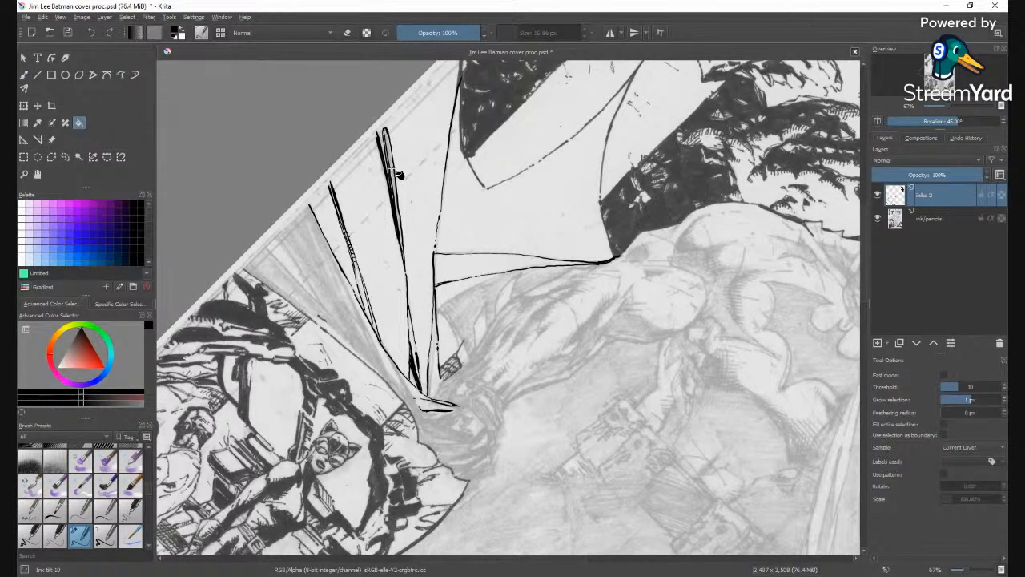
left_click(397, 177)
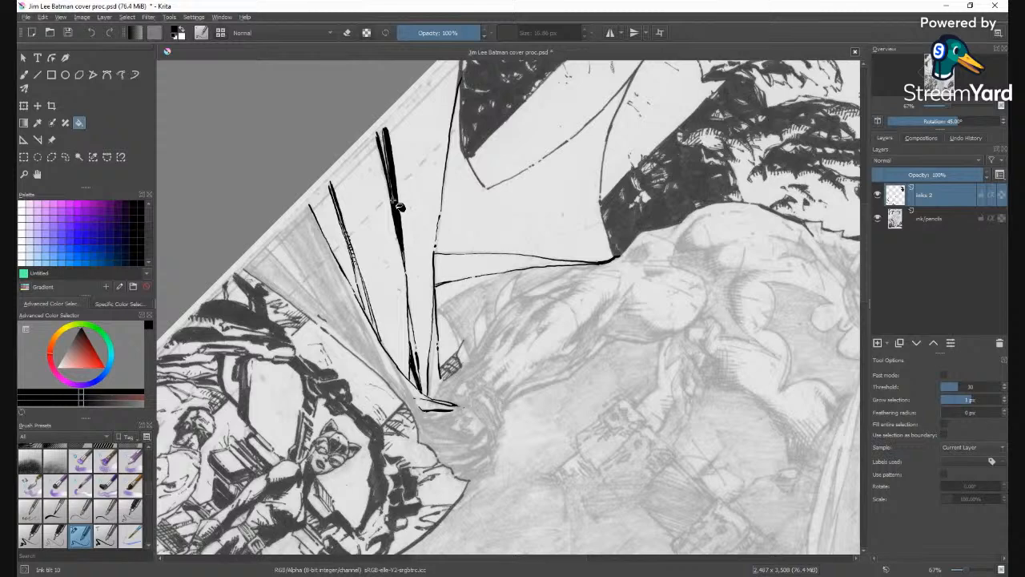
key("b")
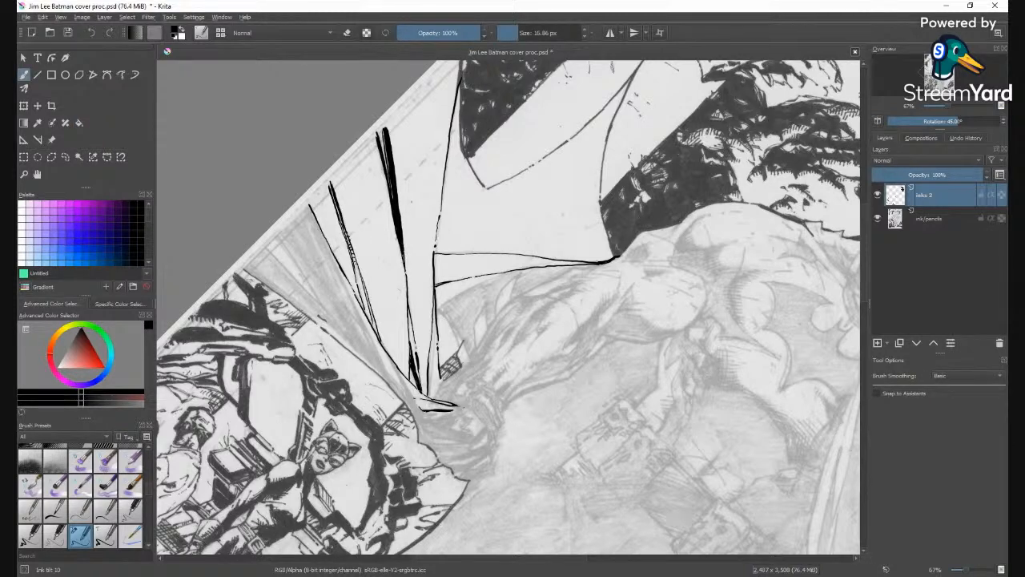
left_click_drag(394, 229, 400, 260)
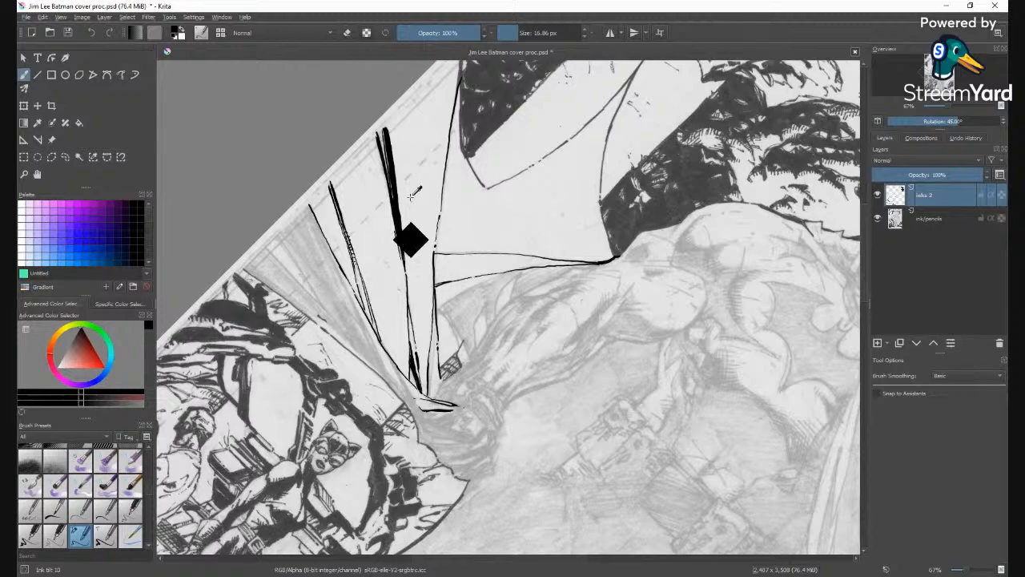
Ink the short curved cape line above the fist and the jagged shadow edge running up beside the forearm.
key("4")
key("4")
key("4")
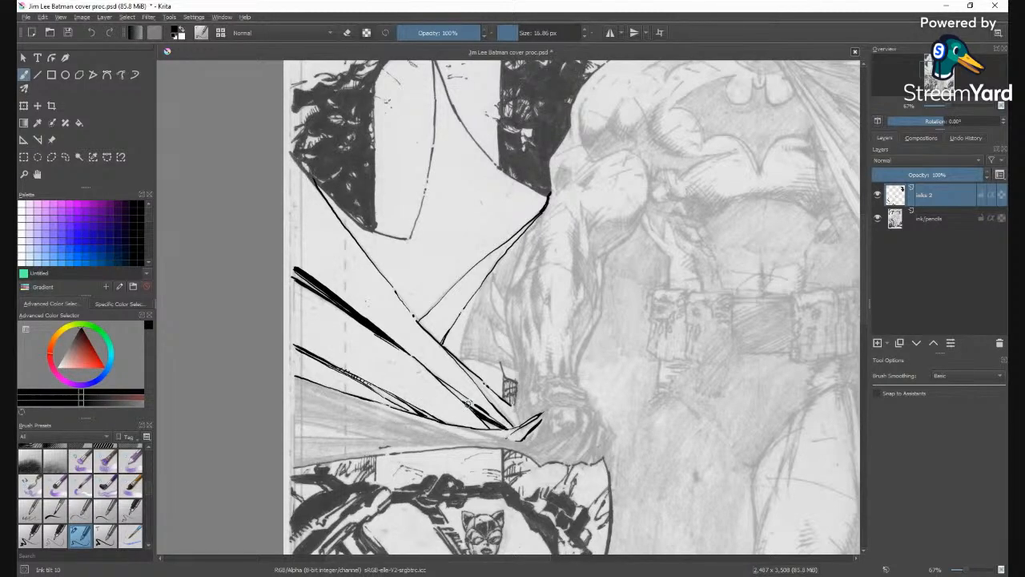
key("minus")
key("minus")
key("minus")
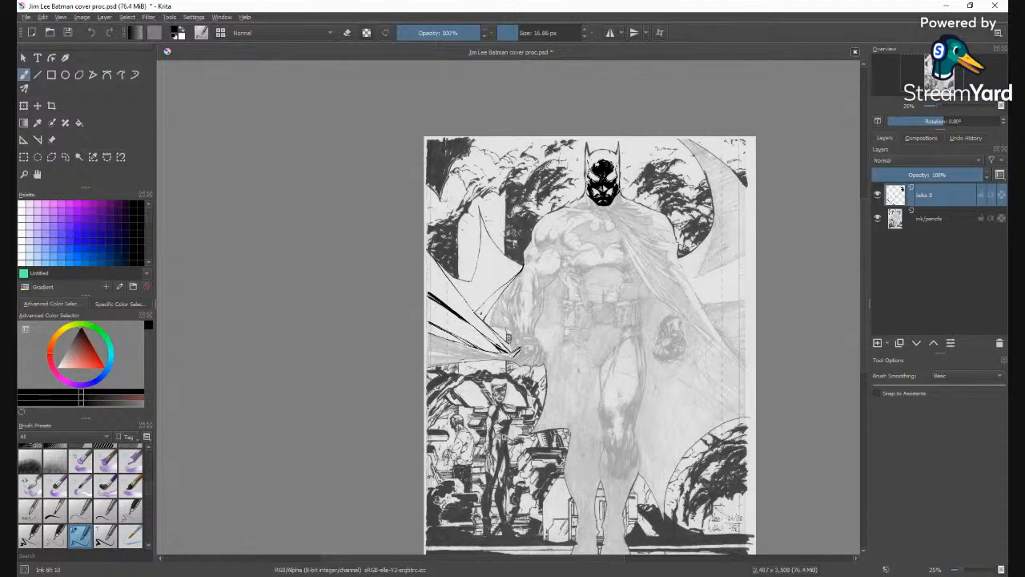
key("plus")
key("plus")
key("plus")
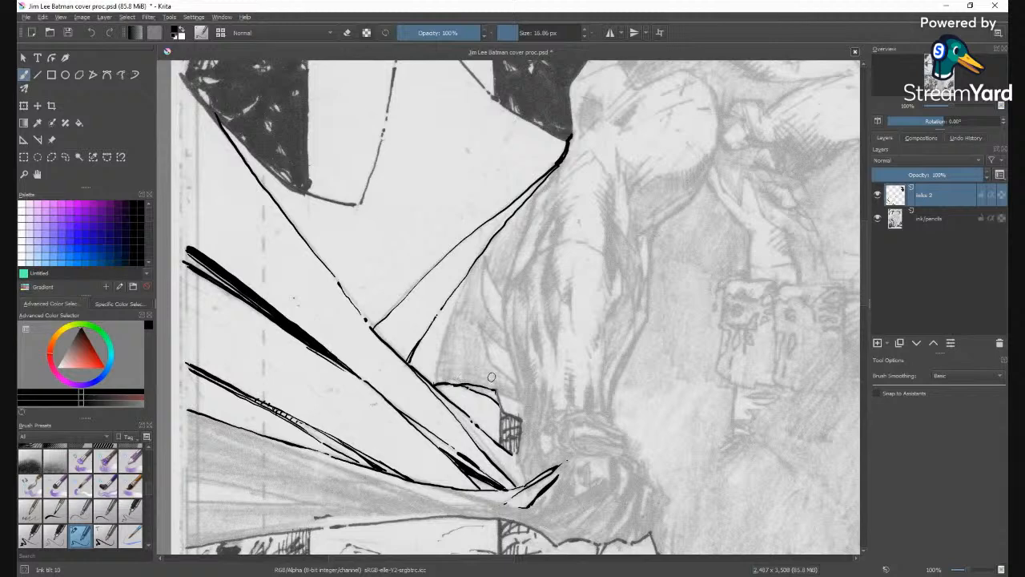
key("e")
key("e")
mouse_move(503, 373)
left_mouse_down()
mouse_move(481, 327)
mouse_move(497, 344)
mouse_move(501, 332)
mouse_move(481, 277)
left_mouse_up()
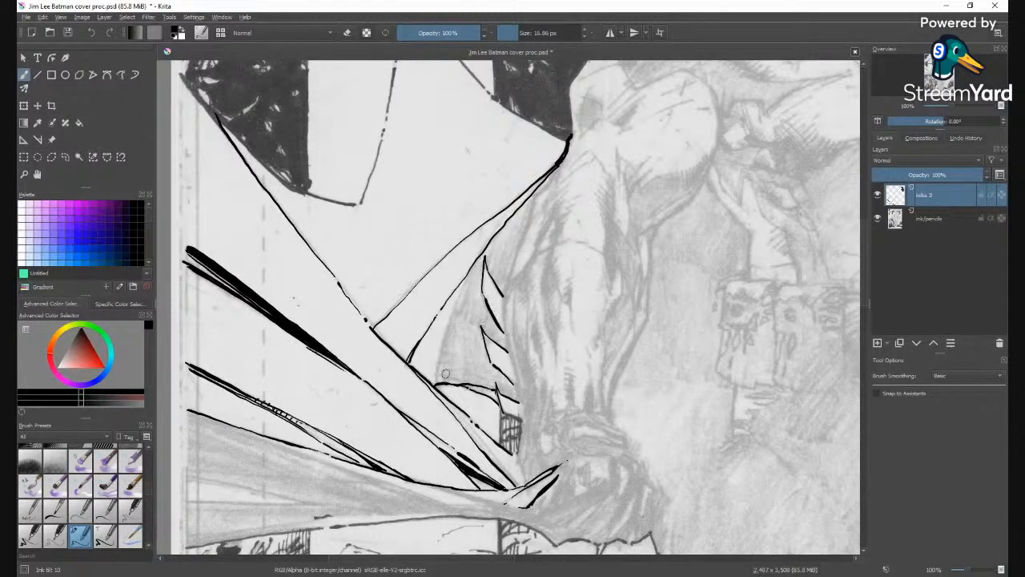
Ink the outer edge of the cape shadow with feathered strokes and close its upper part along the arm.
left_click_drag(439, 382, 461, 278)
key("ctrl+z")
left_click_drag(438, 360, 465, 277)
left_click_drag(447, 324, 473, 271)
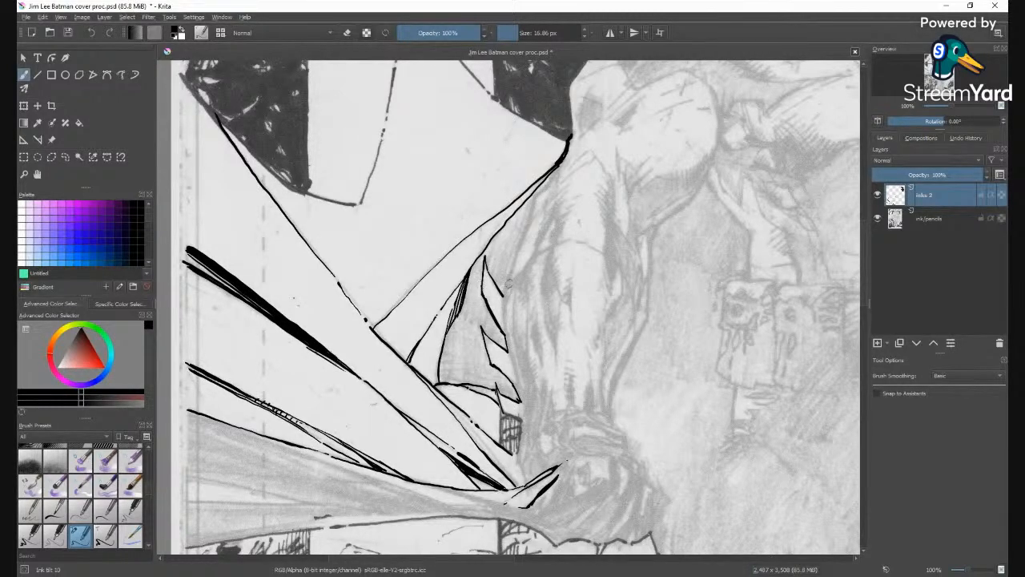
mouse_move(517, 250)
left_mouse_down()
mouse_move(550, 180)
mouse_move(540, 195)
left_mouse_up()
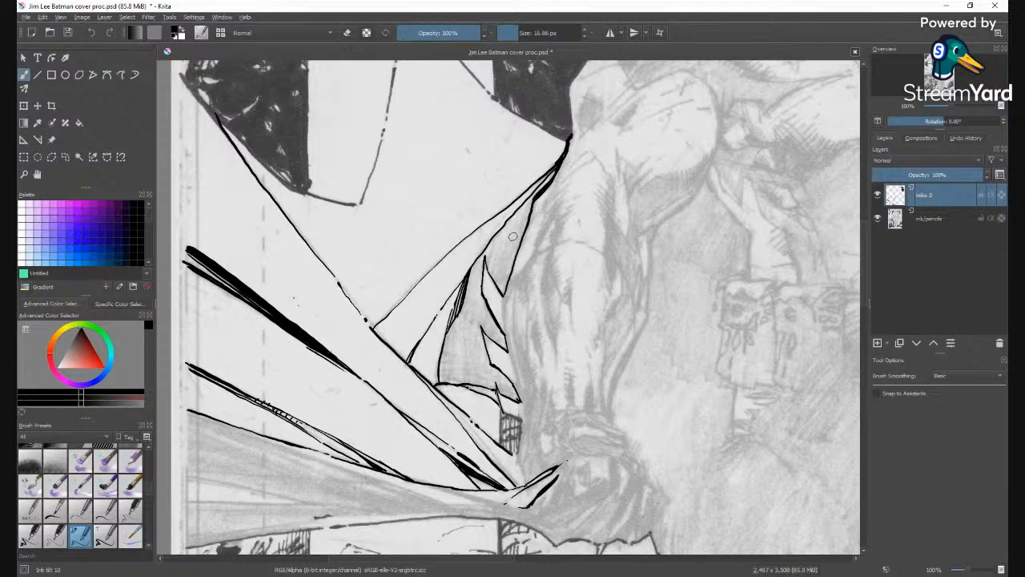
Fill the jagged cape shadow beside the forearm with solid black.
key("f")
left_click(507, 276)
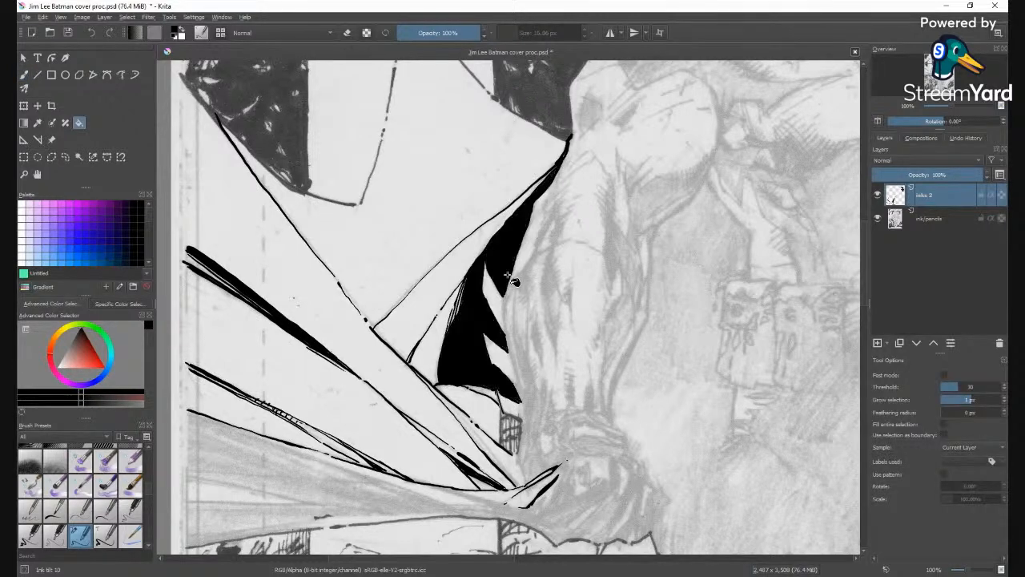
key("b")
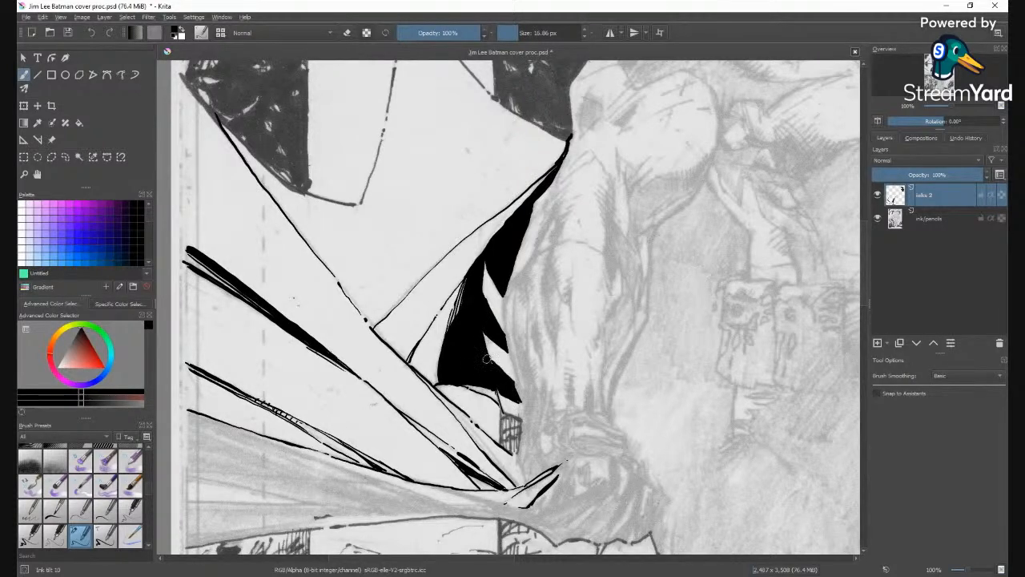
Ink the cape fold line tapering into the fist and thicken the tip of the gathered fold.
scroll(483, 315, "down", 1)
scroll(483, 315, "down", 2)
scroll(483, 315, "down", 1)
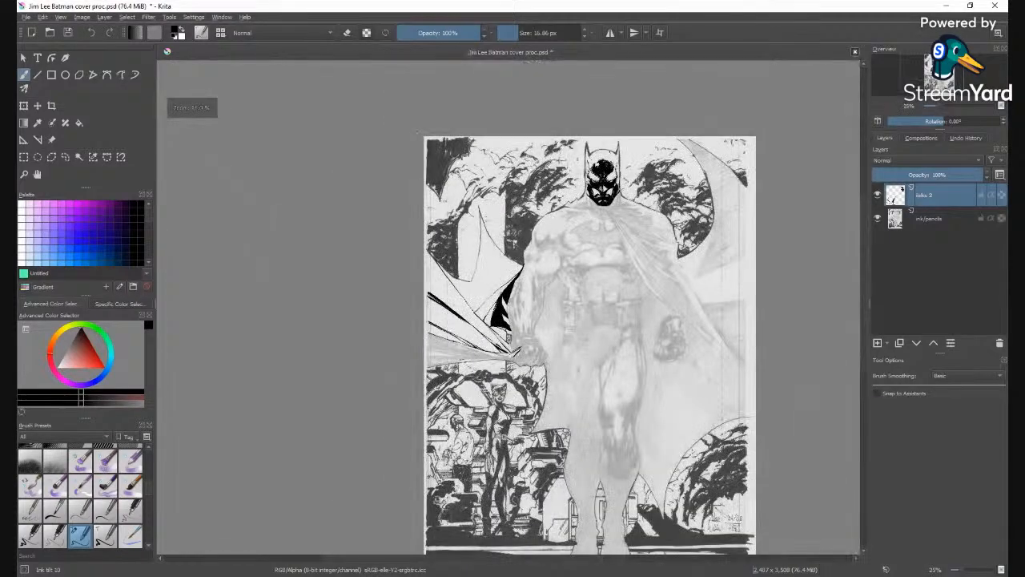
scroll(488, 376, "up", 3)
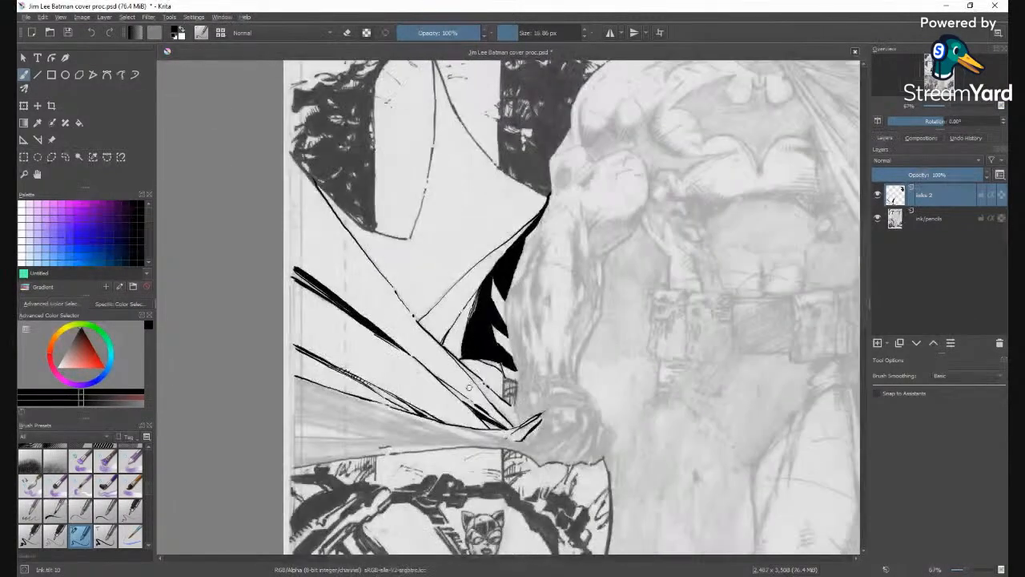
left_click_drag(469, 388, 514, 312)
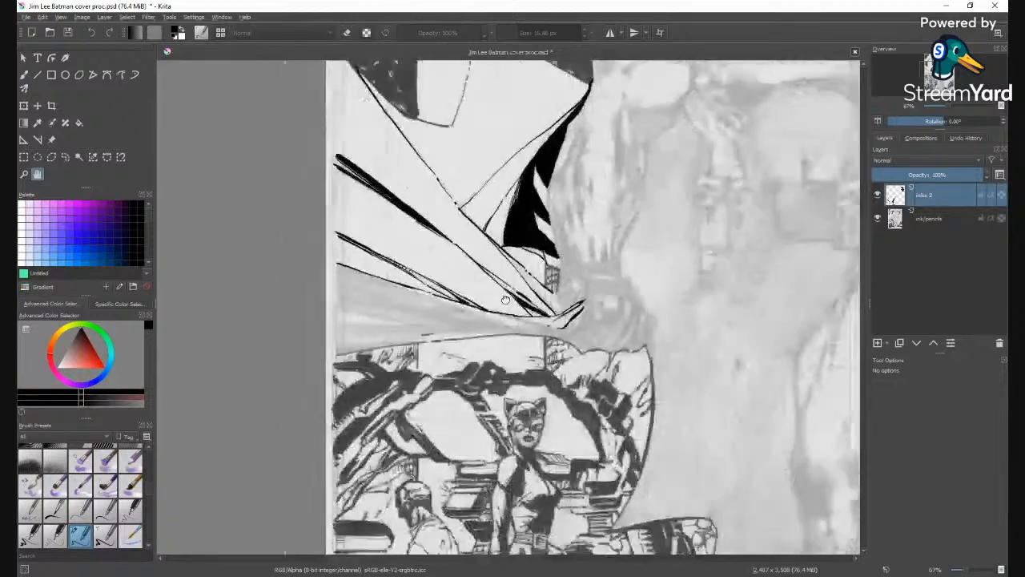
scroll(514, 312, "up", 1)
key("b")
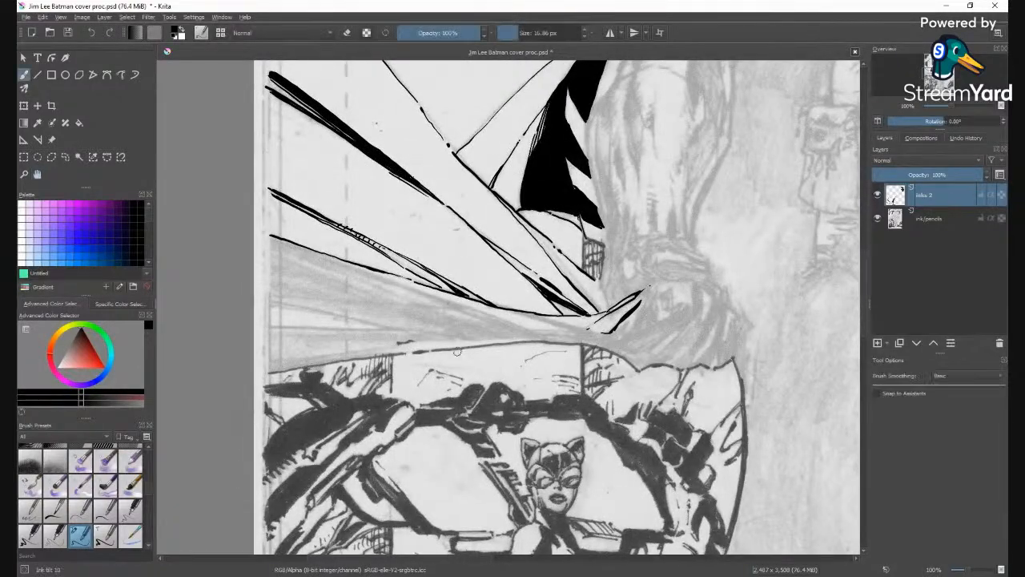
key("4")
key("4")
key("4")
key("4")
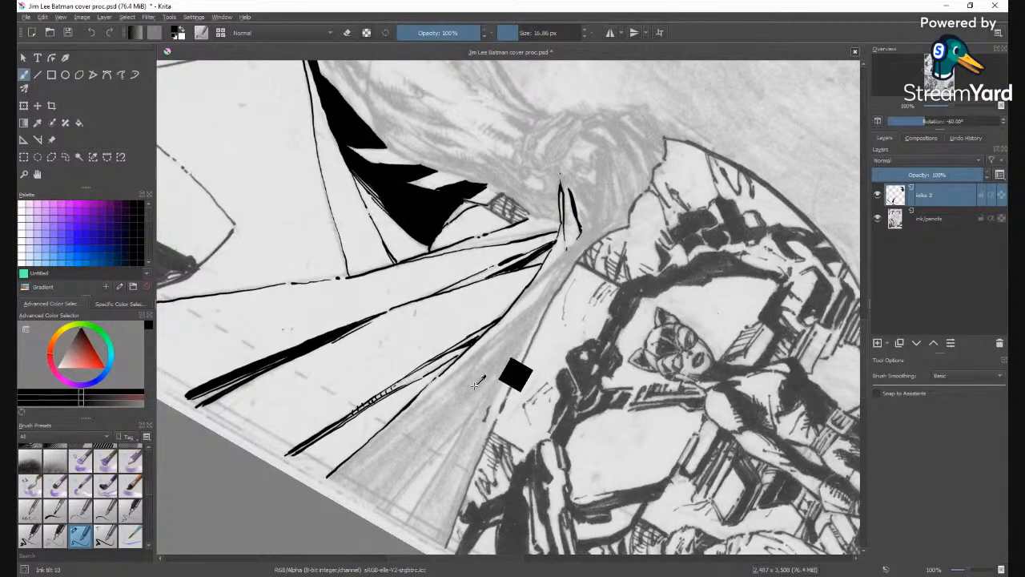
key("4")
key("4")
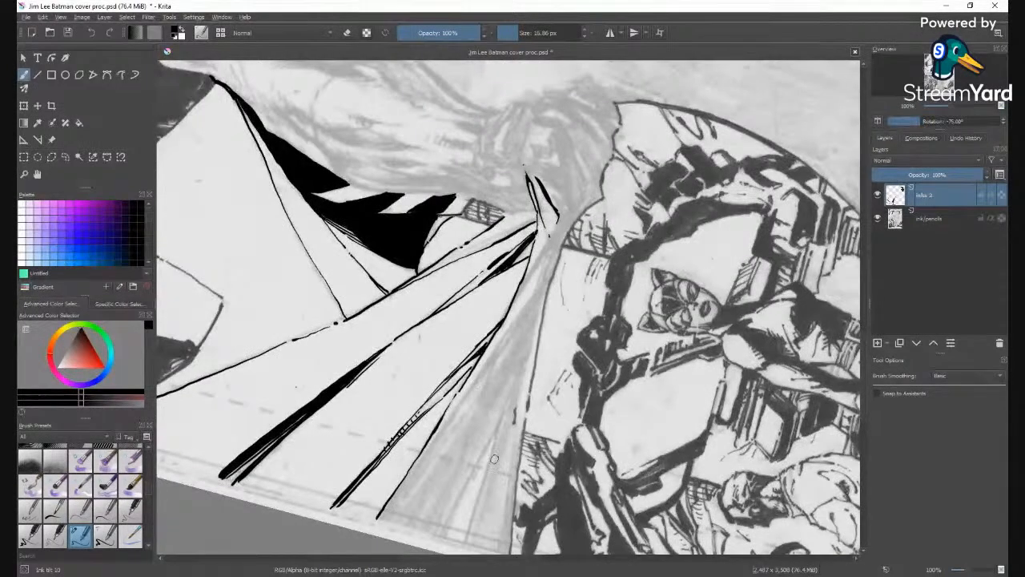
mouse_move(493, 464)
left_mouse_down()
mouse_move(478, 338)
mouse_move(483, 193)
left_mouse_up()
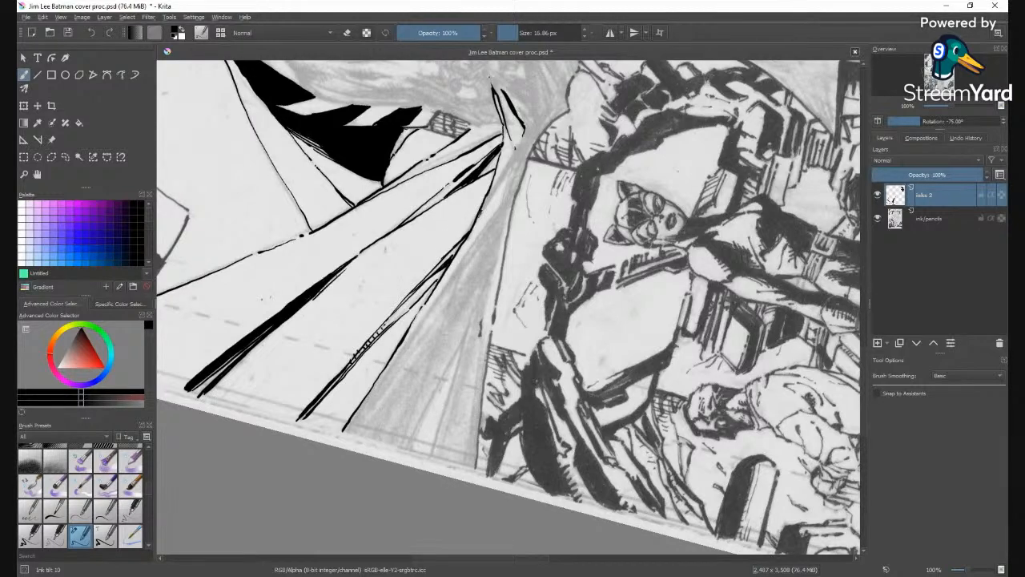
left_click_drag(513, 157, 494, 187)
left_click_drag(519, 107, 525, 120)
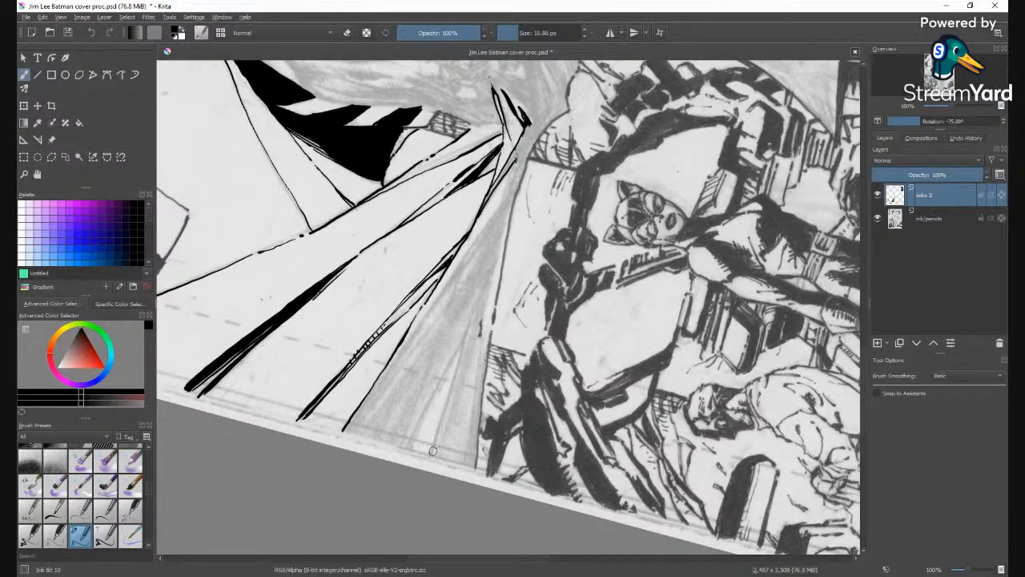
Ink the narrow lower cape fold by the page edge, feather its inner line, and outline the cape's bottom edge.
left_click_drag(433, 446, 467, 318)
left_click_drag(399, 449, 470, 315)
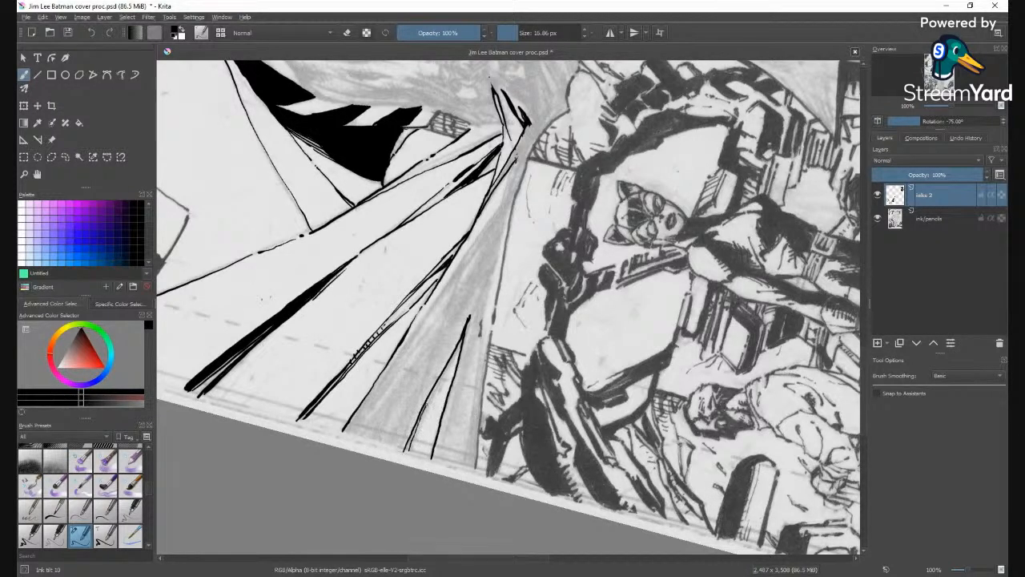
left_click_drag(408, 451, 417, 430)
left_click_drag(435, 392, 462, 352)
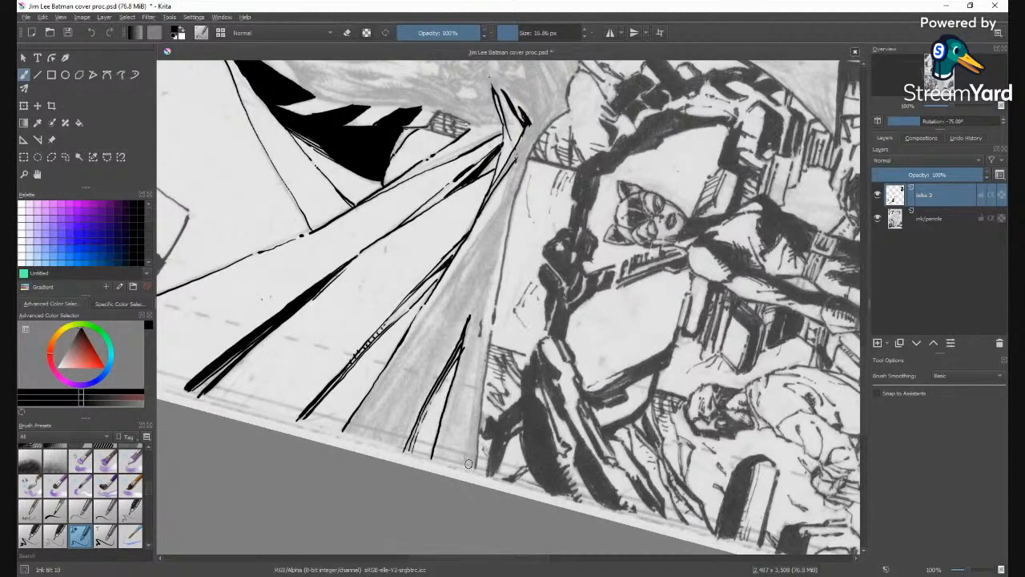
left_click_drag(469, 466, 503, 228)
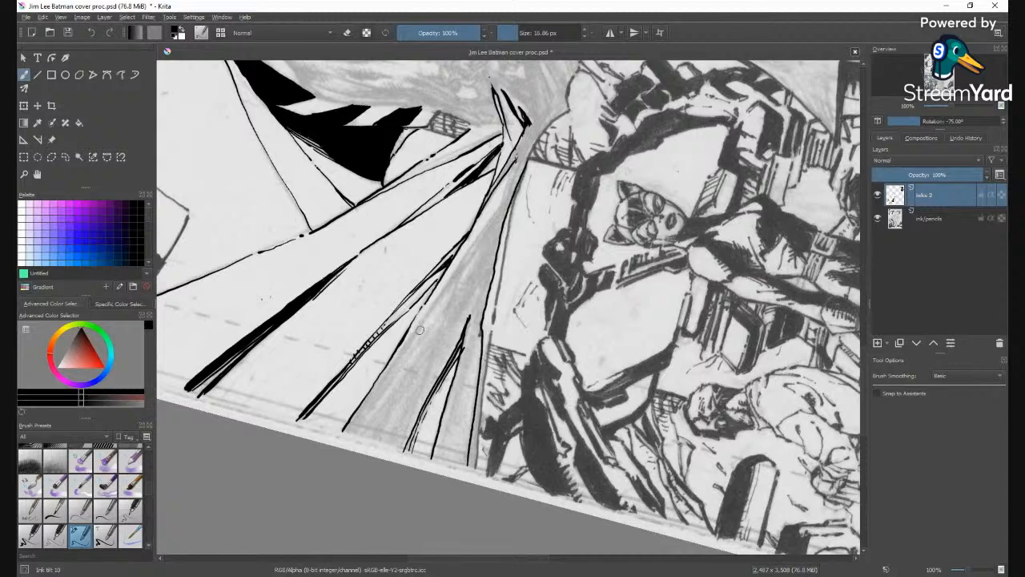
Ink the parallel line and ragged contour of the shaded lower cape fold up to the fist, redoing the contour.
mouse_move(356, 429)
left_mouse_down()
mouse_move(342, 431)
mouse_move(511, 196)
mouse_move(515, 157)
left_mouse_up()
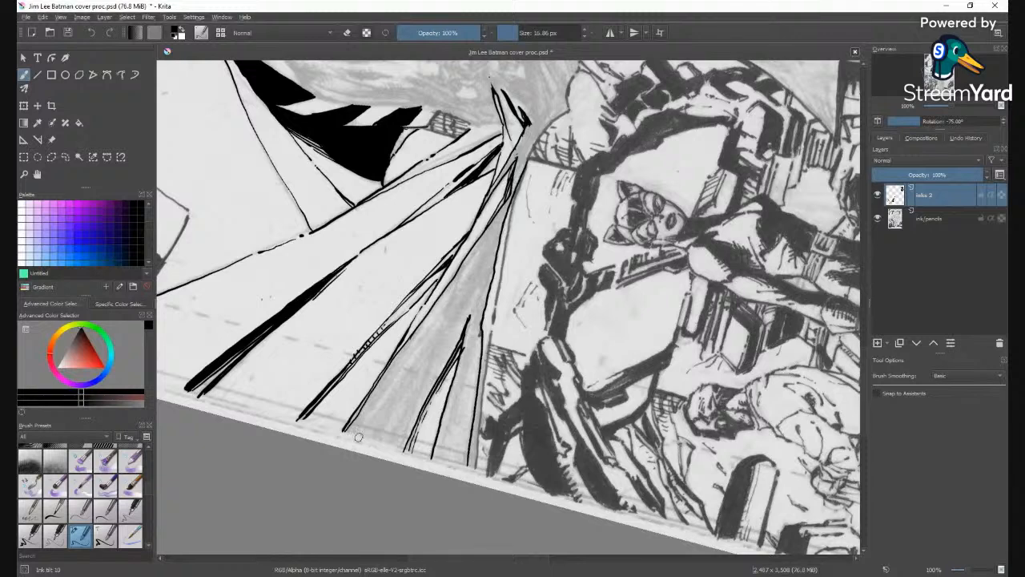
left_click_drag(367, 423, 408, 351)
mouse_move(365, 425)
left_mouse_down()
mouse_move(445, 311)
mouse_move(455, 277)
left_mouse_up()
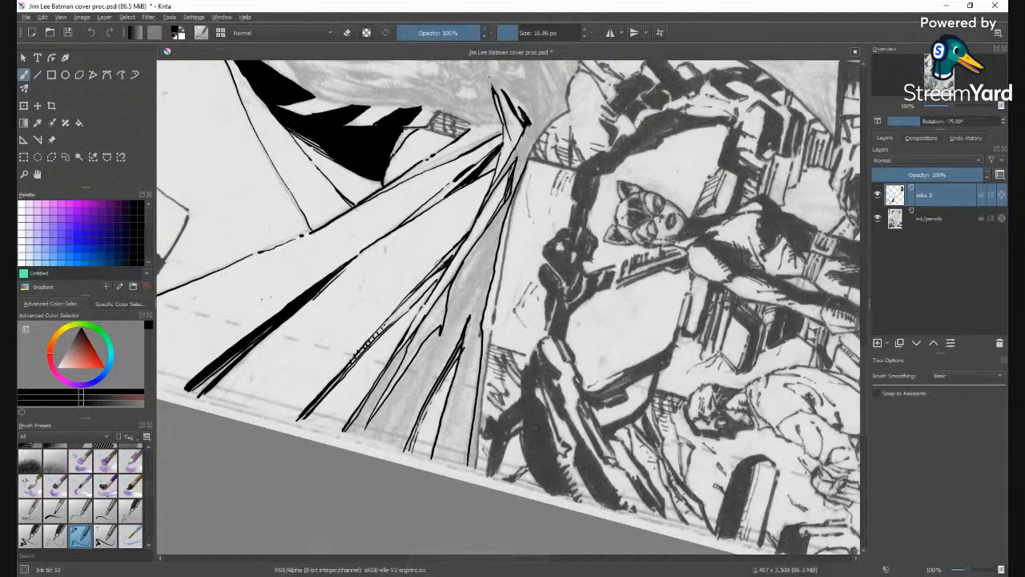
key("ctrl+z")
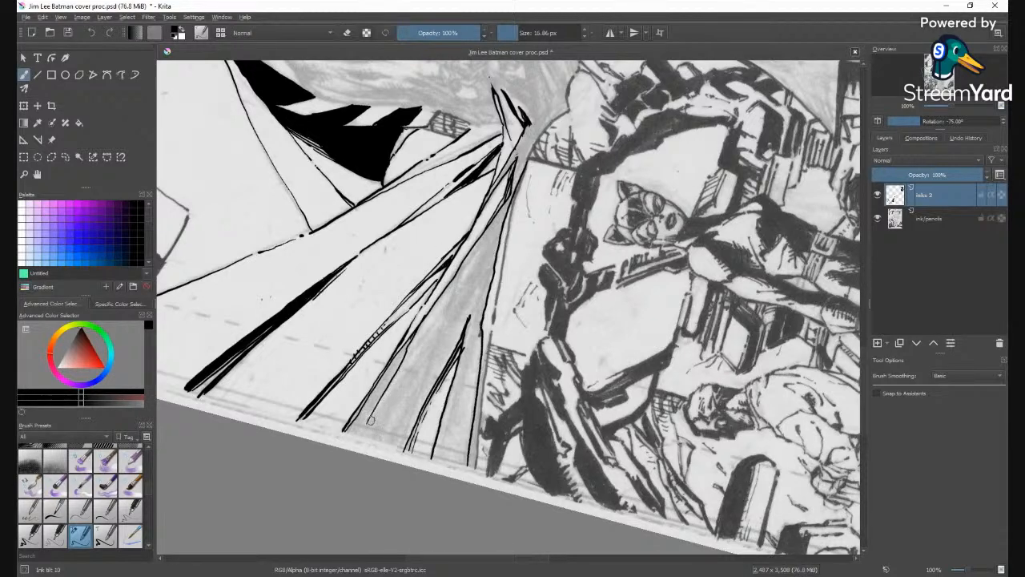
mouse_move(367, 426)
left_mouse_down()
mouse_move(458, 301)
mouse_move(489, 230)
left_mouse_up()
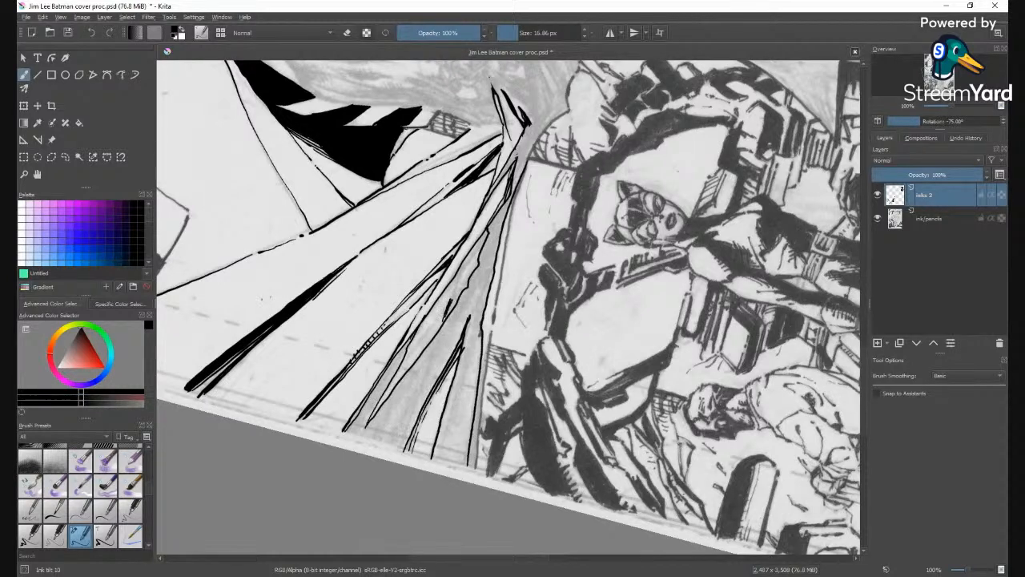
left_click_drag(447, 314, 486, 229)
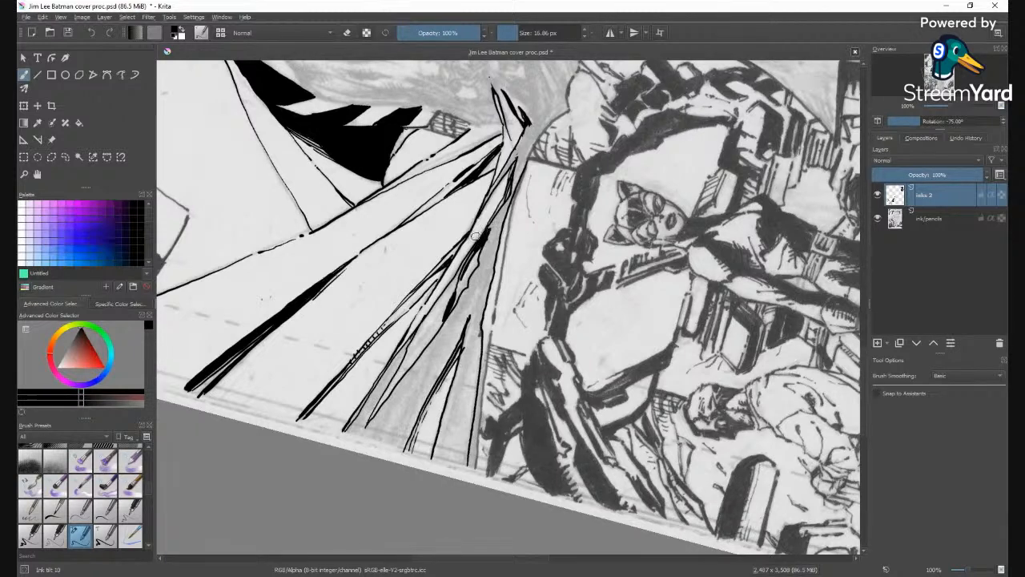
Feather long tapered strokes along the ragged contour of the lower cape fold.
left_click_drag(445, 304, 402, 364)
left_click_drag(450, 305, 424, 338)
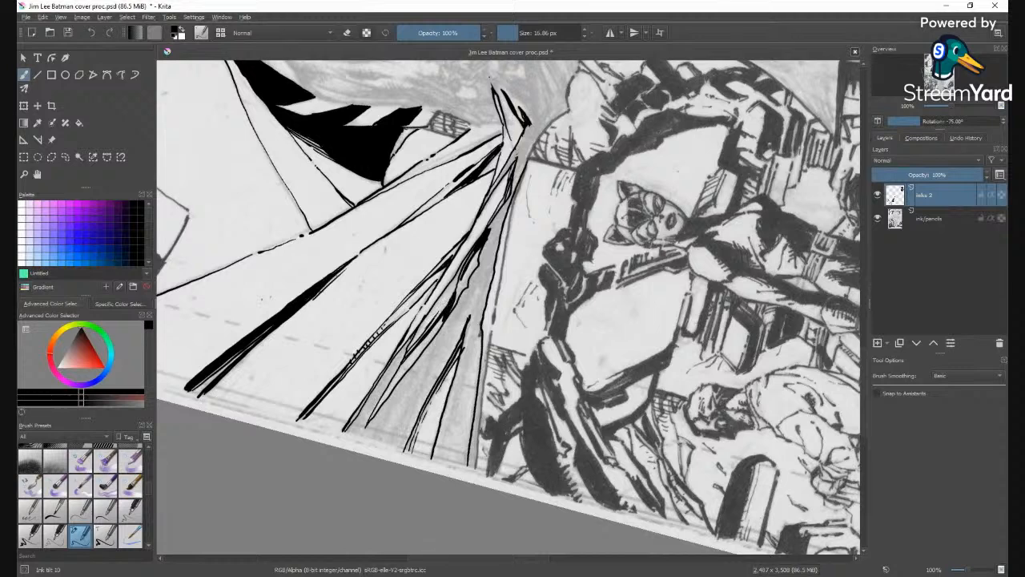
left_click_drag(456, 284, 428, 315)
mouse_move(464, 263)
left_mouse_down()
mouse_move(410, 336)
mouse_move(418, 328)
left_mouse_up()
left_click_drag(451, 287, 383, 394)
left_click_drag(429, 335, 386, 392)
left_click_drag(449, 309, 424, 341)
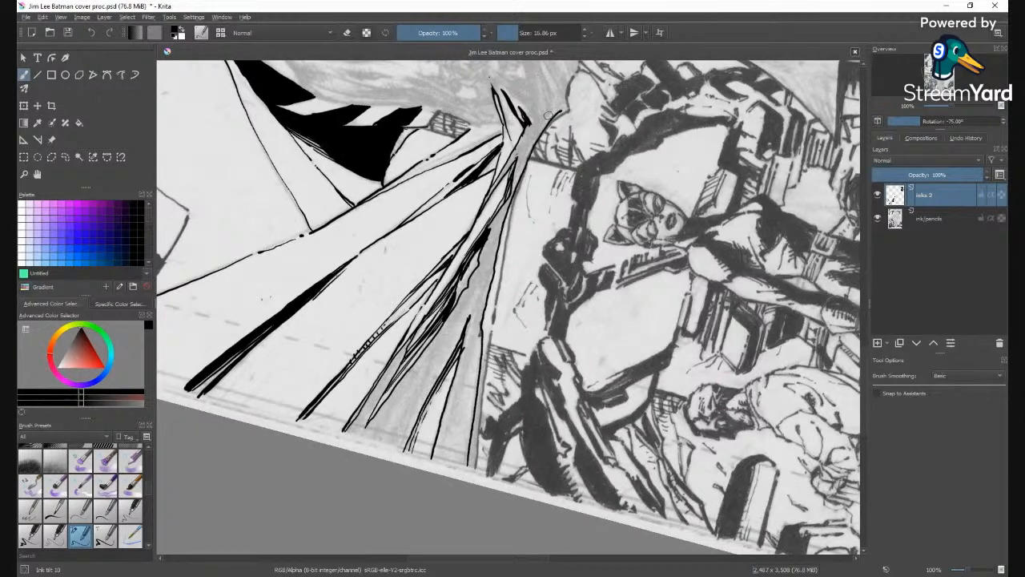
Ink the outline of the gathered cape end beneath the fist.
left_click_drag(529, 157, 571, 111)
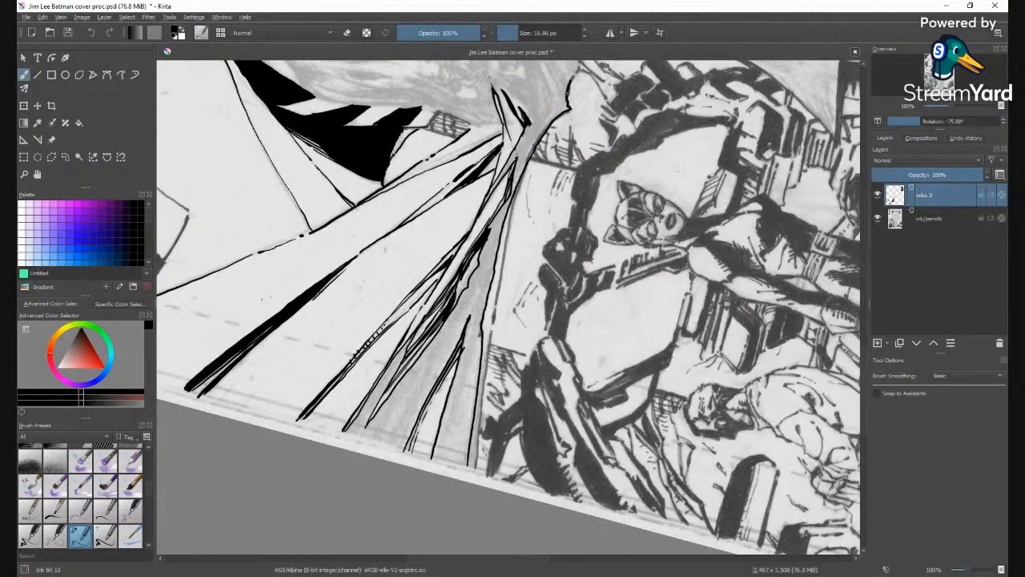
left_click_drag(559, 102, 539, 133)
left_click_drag(555, 99, 547, 115)
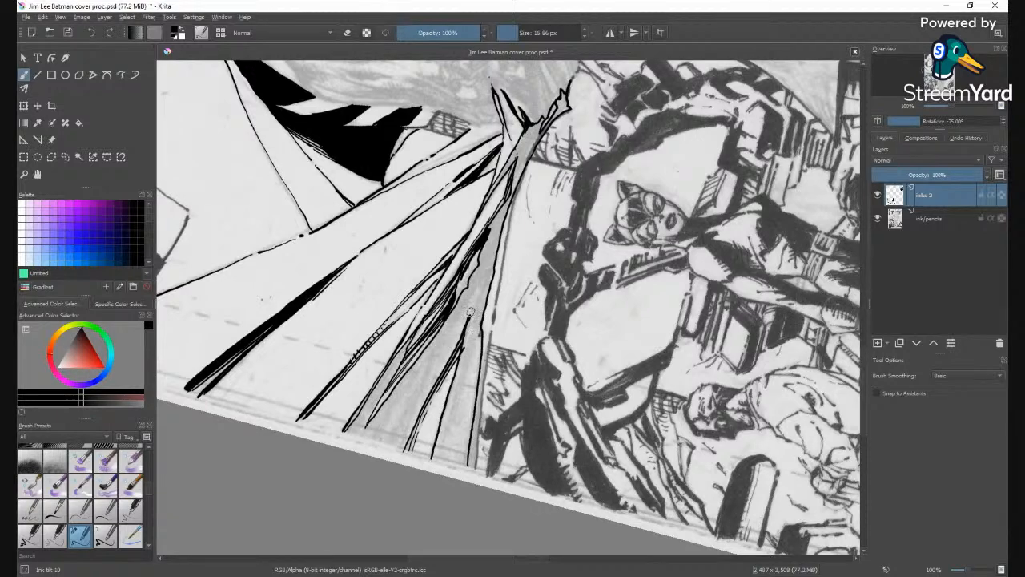
Close the lower cape folds along the page border and fill their shadow areas up to the fist with solid black.
key("f")
key("b")
left_click_drag(343, 429, 404, 452)
key("f")
left_click(463, 423)
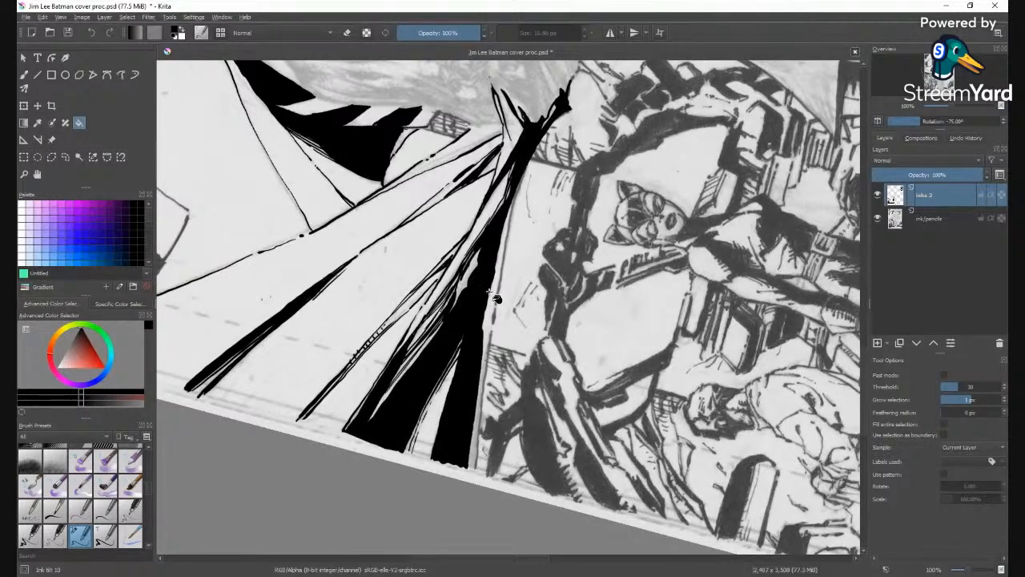
Touch up the shadow strokes inside the gathered lower cape fold with the ink brush.
key("b")
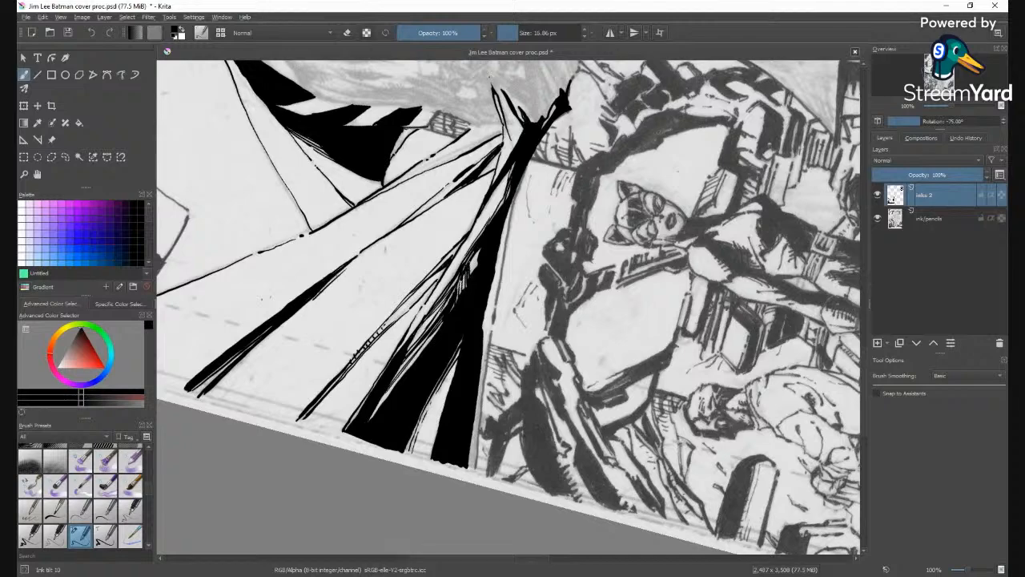
left_click_drag(471, 260, 471, 273)
key("minus")
key("minus")
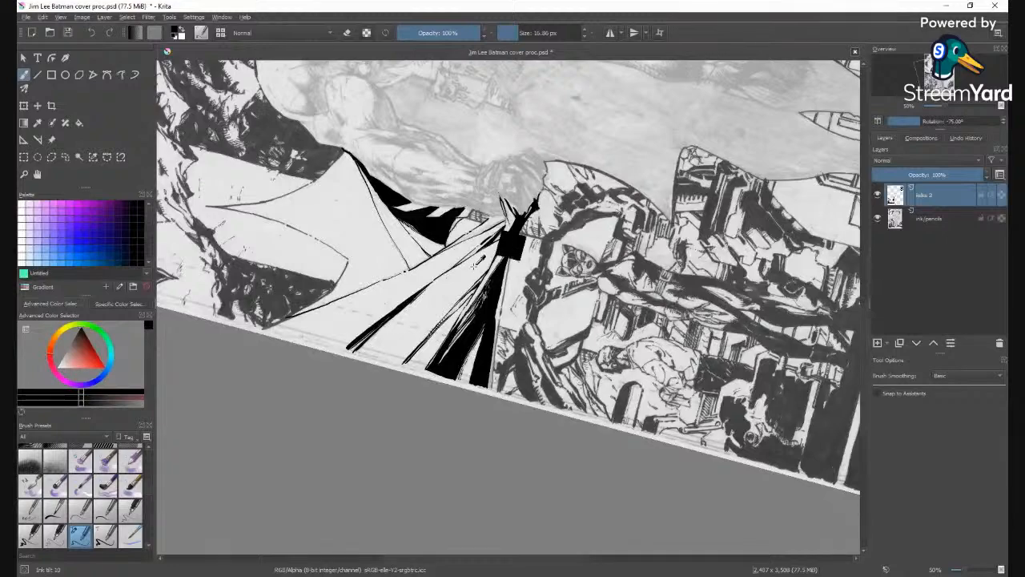
Straighten the canvas and examine the inked cape against the whole figure and page.
key("6")
key("6")
key("6")
key("6")
key("6")
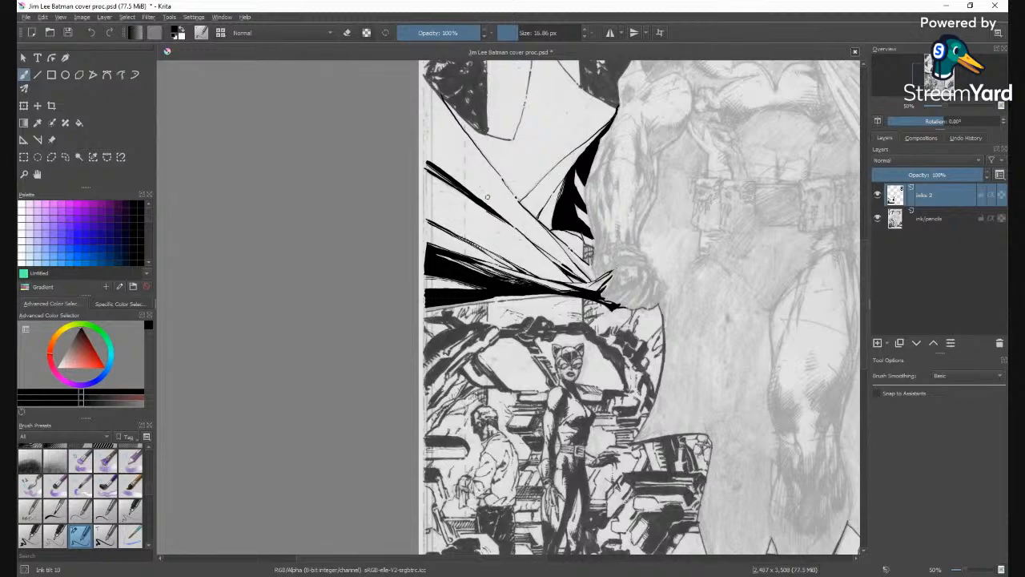
key("minus")
key("minus")
key("minus")
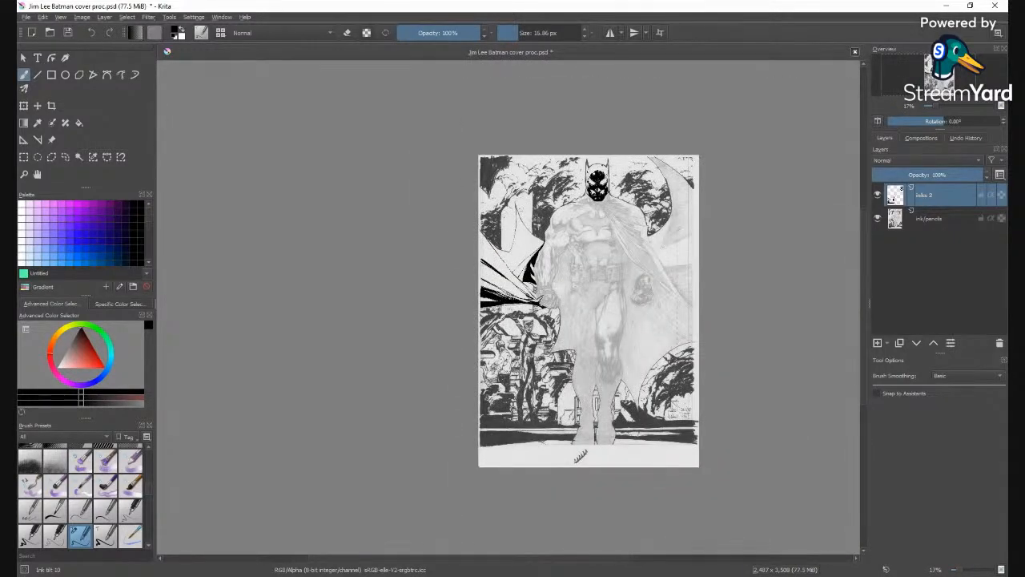
key("plus")
key("plus")
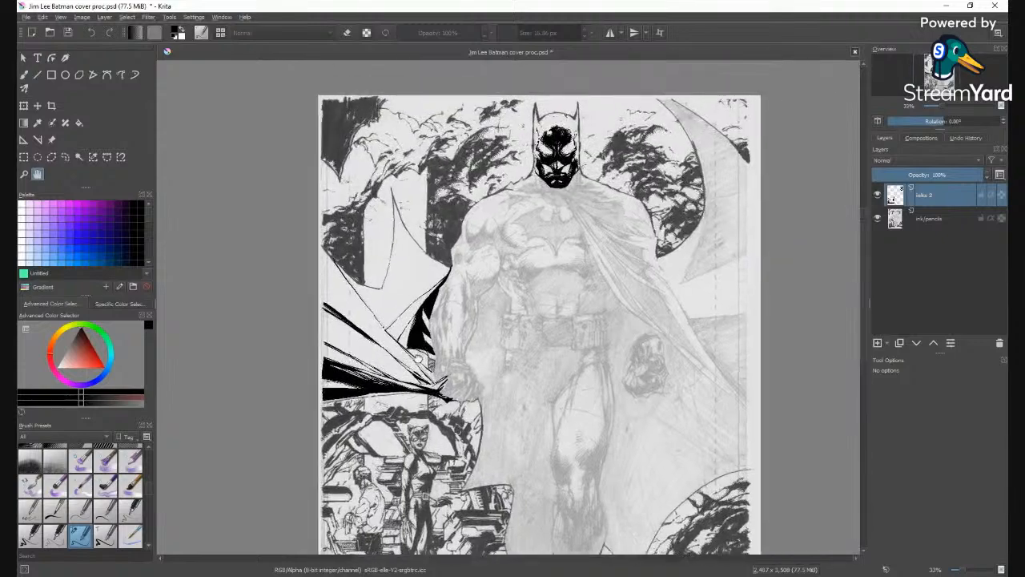
Ink the outer contour of the draped cape from the shoulder below the moon down to the page border, redoing stray strokes.
left_click_drag(478, 280, 512, 234)
scroll(494, 282, "up", 3)
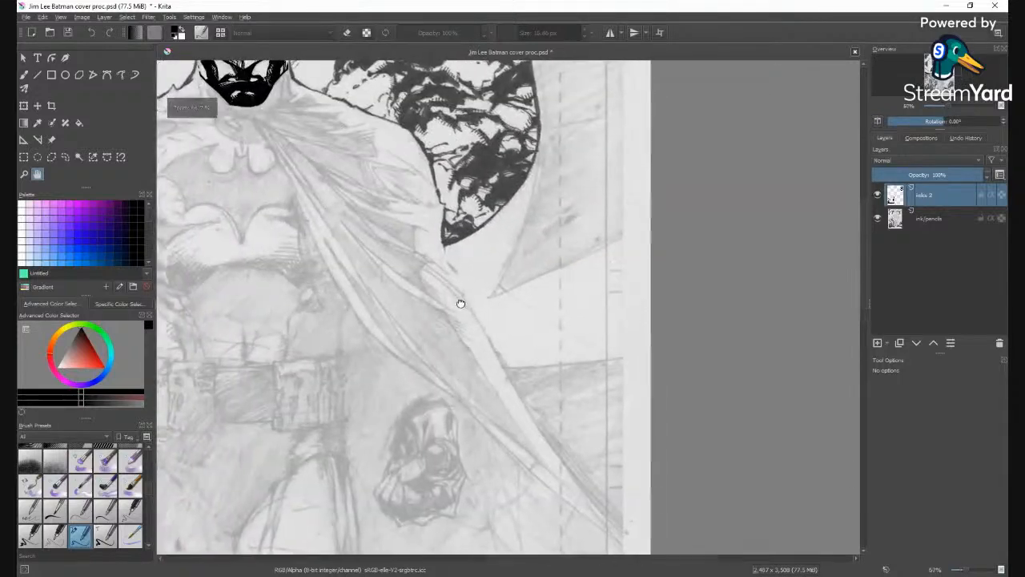
left_click_drag(460, 303, 441, 261)
key("b")
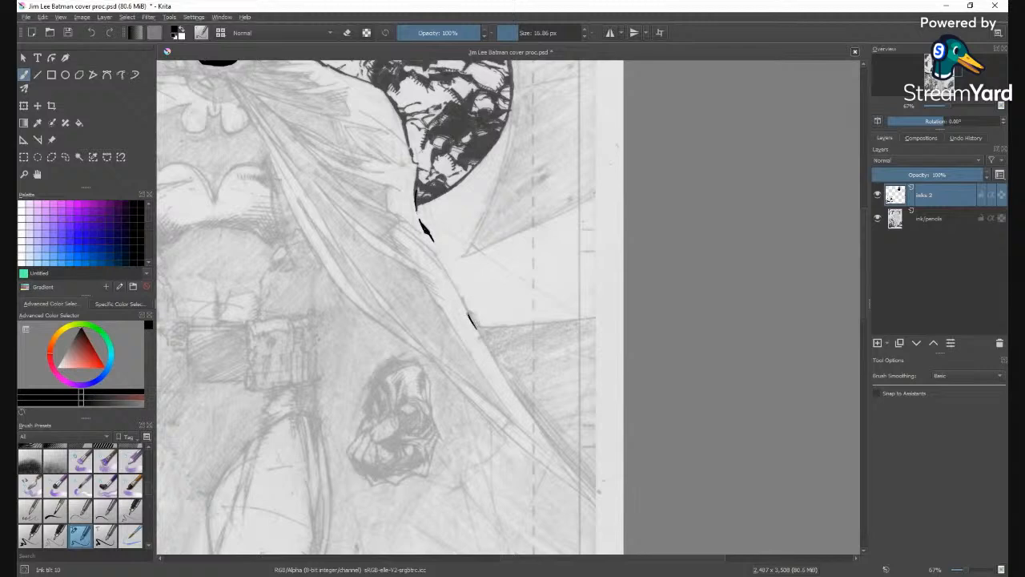
left_click_drag(468, 312, 450, 277)
key("ctrl+z")
left_click_drag(468, 307, 478, 328)
left_click_drag(479, 327, 591, 313)
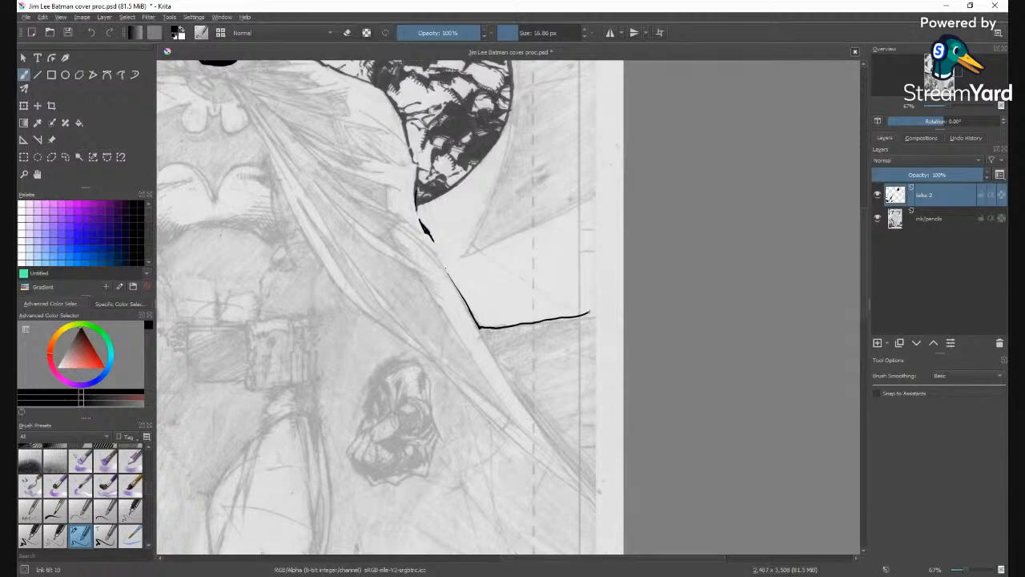
key("ctrl+z")
left_click_drag(571, 468, 458, 296)
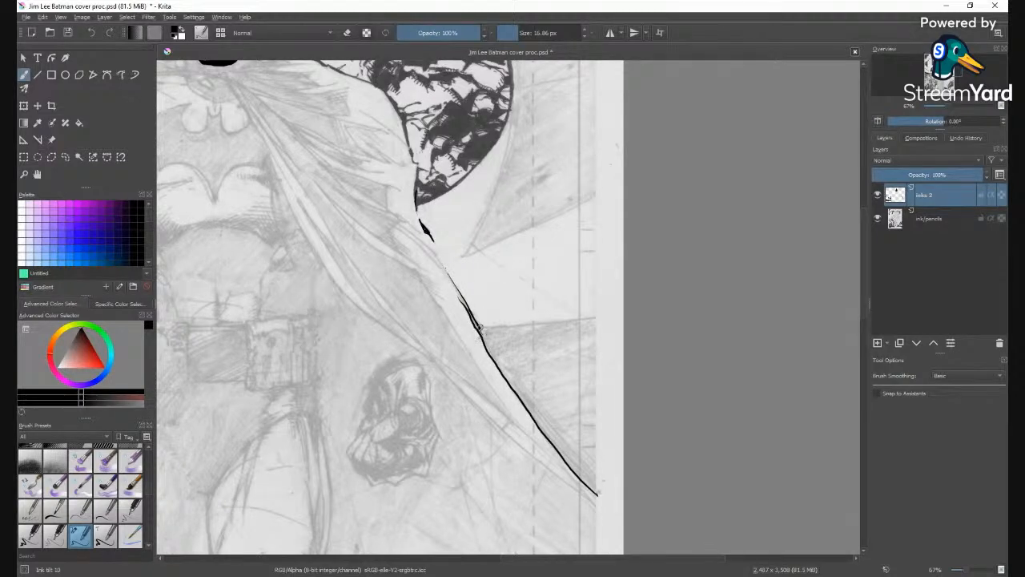
Clean up and rework the short tapered strokes on the draped cape's contour where it meets the rear cape section.
key("e")
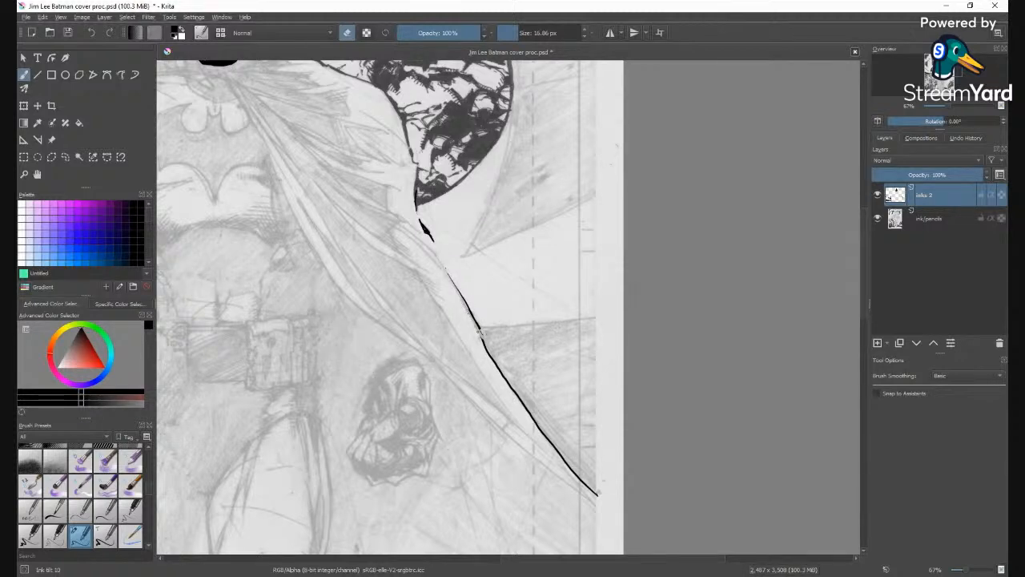
key("e")
key("ctrl+z")
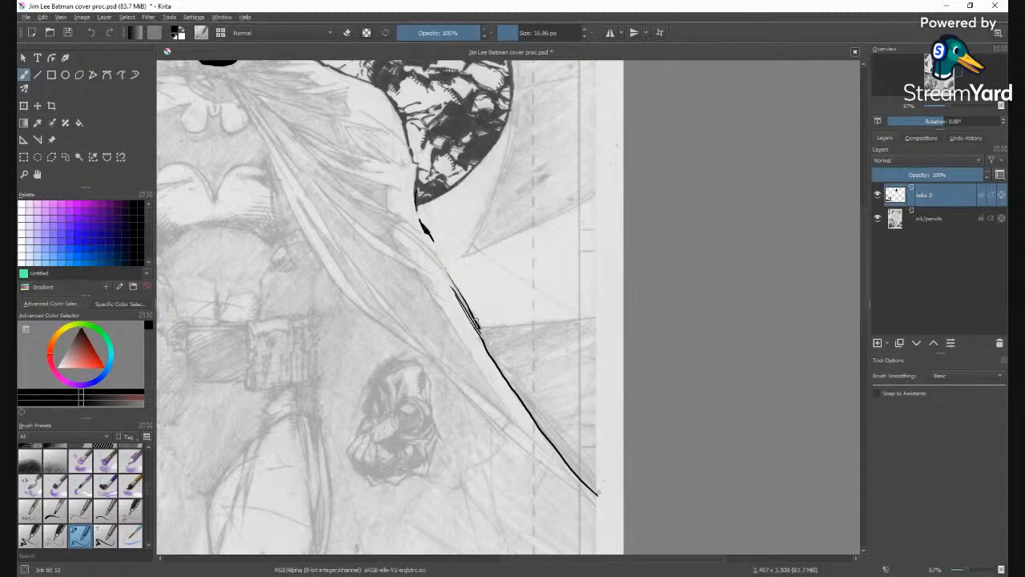
key("ctrl+shift+z")
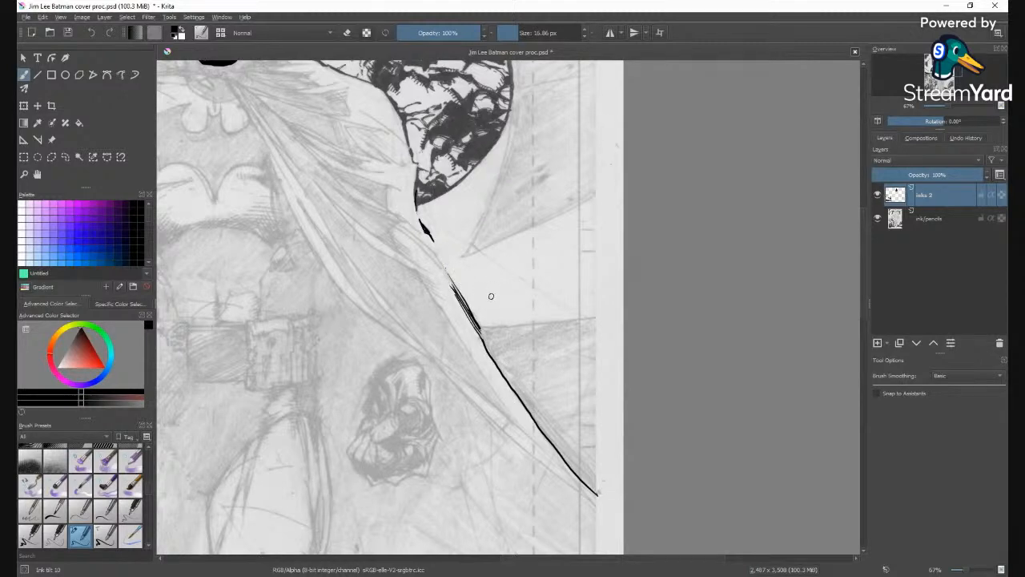
key("ctrl+z")
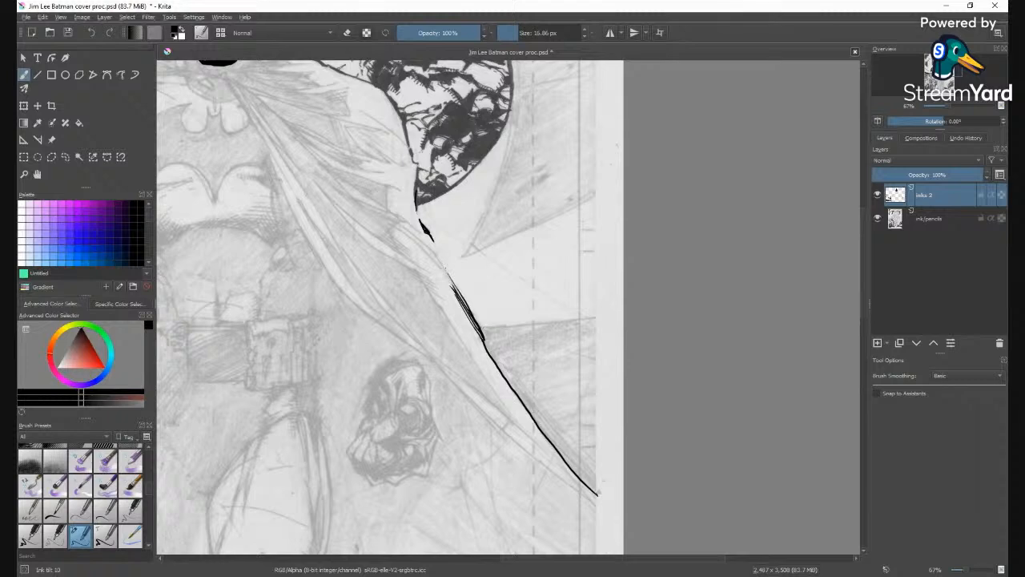
Ink the second contour of the narrow fold beside the draped cape down to the border, discarding the trial lines for the rear cape's upper edge.
left_click_drag(525, 324, 574, 319)
key("ctrl+z")
left_click_drag(598, 463, 513, 378)
key("ctrl+z")
left_click_drag(598, 463, 494, 361)
left_click_drag(510, 328, 573, 326)
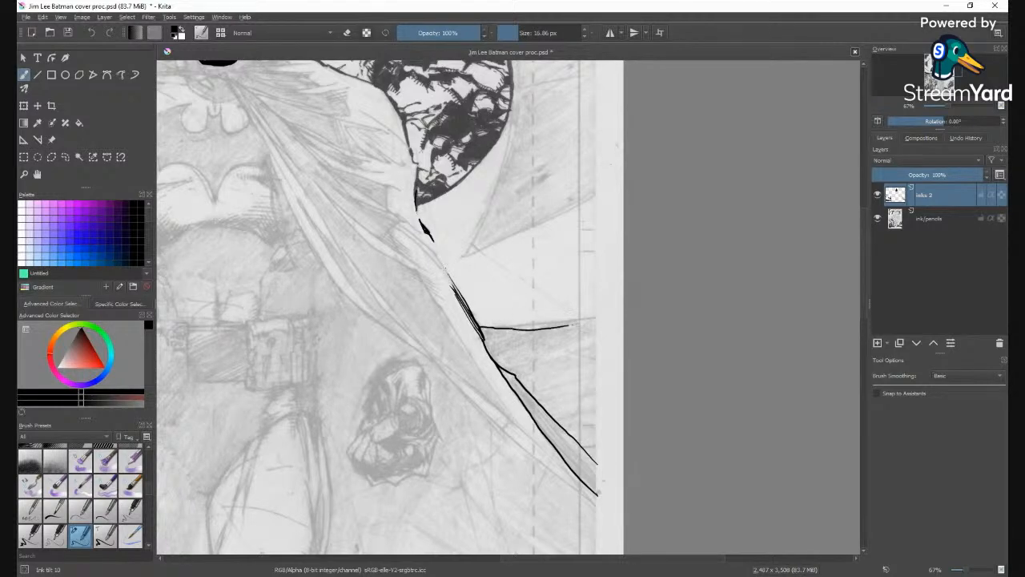
key("ctrl+z")
Outline the triangular rear cape section between the narrow fold and the page border and fill it with solid black.
key("4")
key("4")
key("4")
key("4")
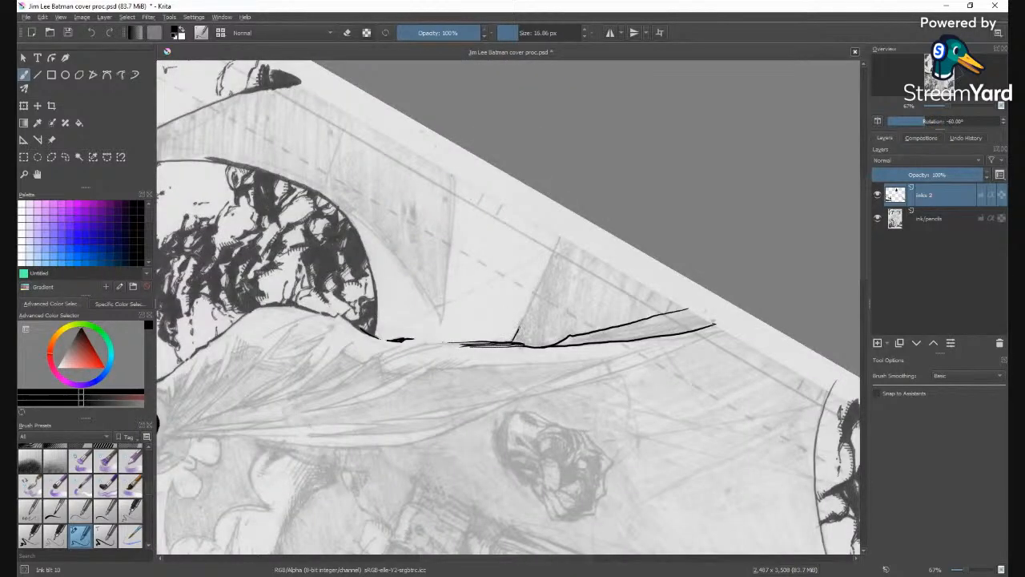
mouse_move(519, 327)
left_mouse_down()
mouse_move(562, 230)
mouse_move(683, 309)
left_mouse_up()
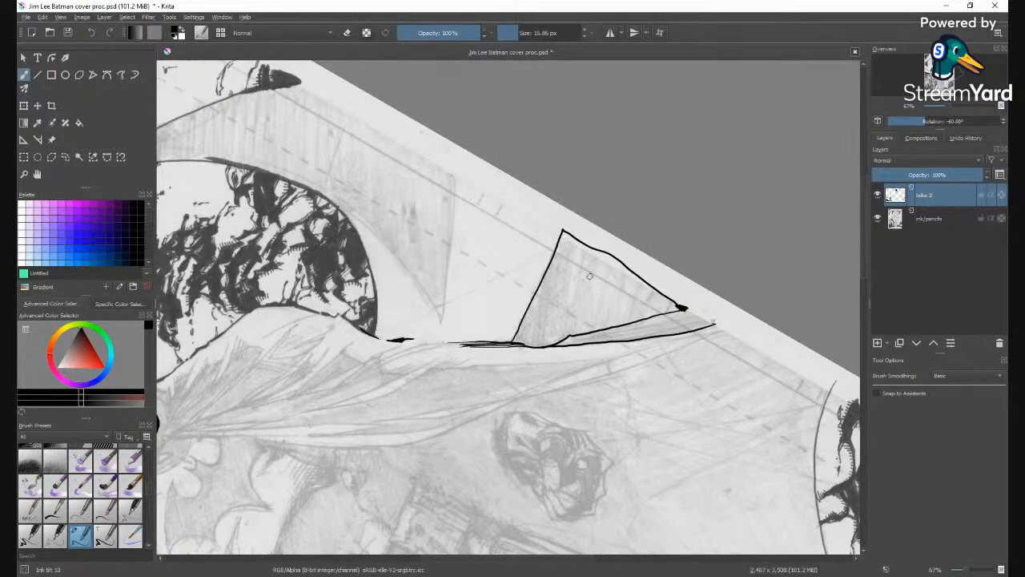
key("f")
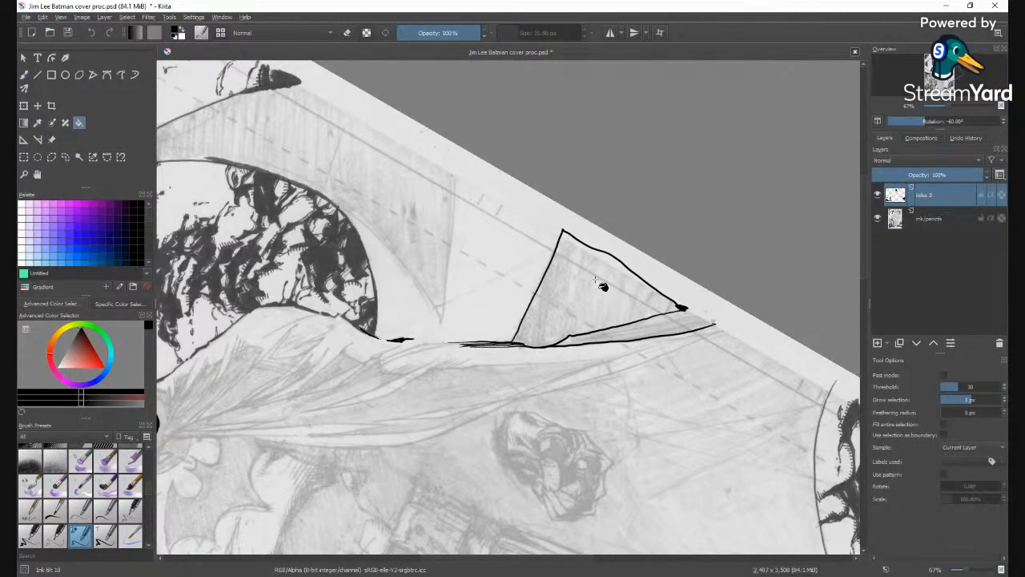
left_click(601, 285)
key("b")
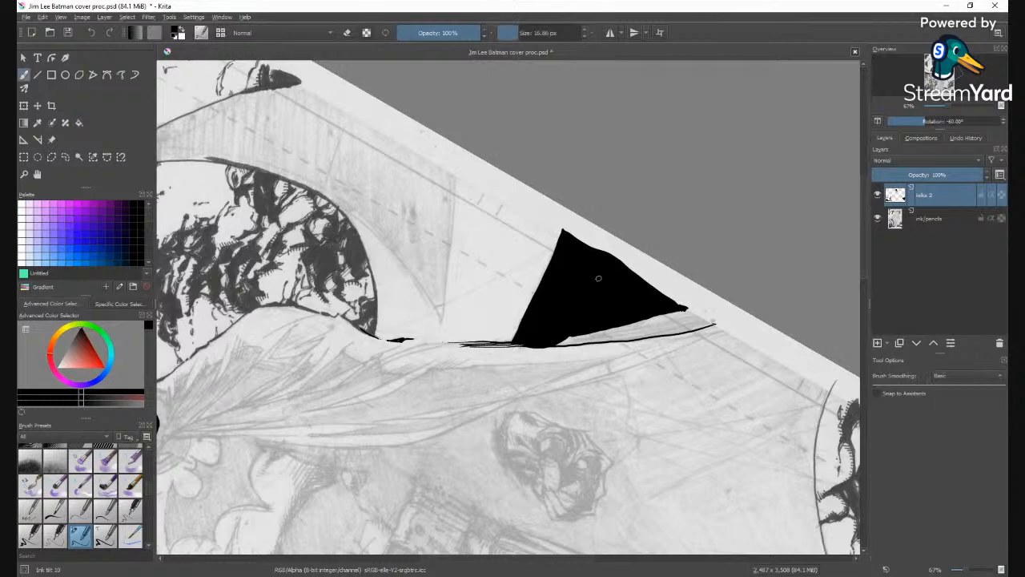
Feather long tapered strokes through the narrow fold between the solid black triangle and the draped cape's contour.
key("4")
key("4")
key("4")
key("4")
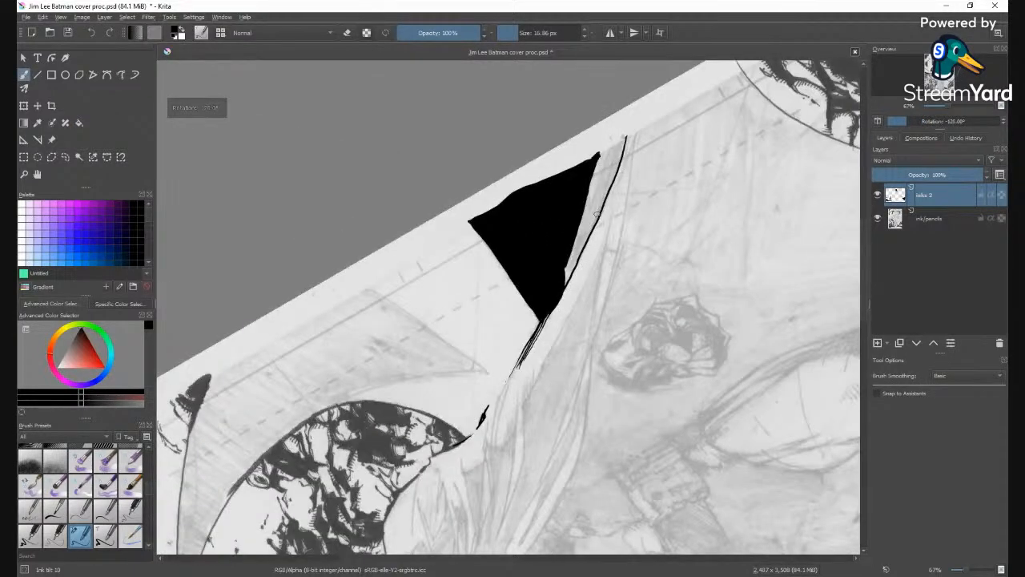
left_click_drag(609, 149, 581, 238)
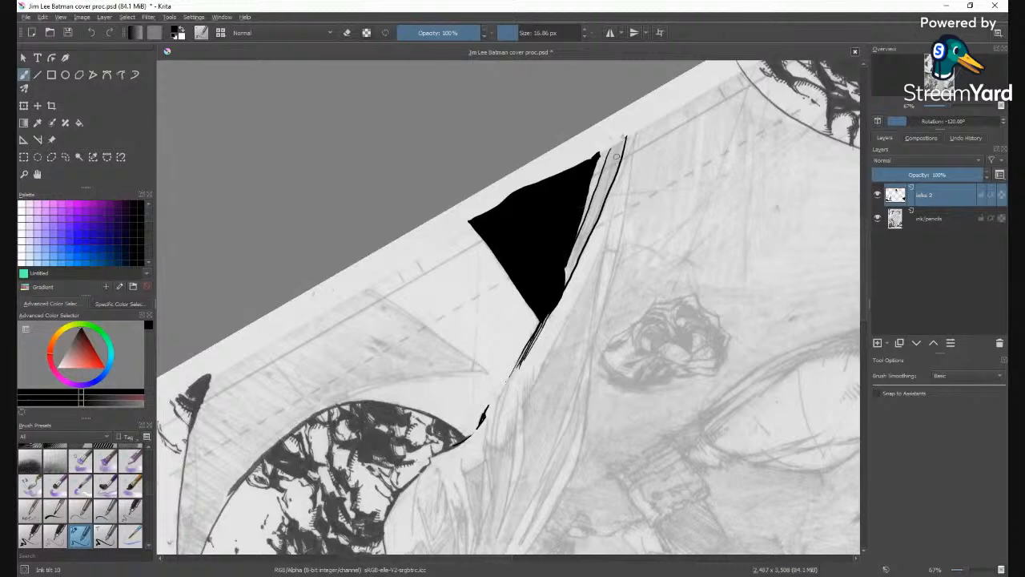
left_click_drag(620, 144, 566, 276)
left_click_drag(621, 144, 567, 280)
left_click_drag(617, 152, 569, 260)
mouse_move(611, 154)
left_mouse_down()
mouse_move(588, 229)
mouse_move(594, 216)
left_mouse_up()
mouse_move(607, 145)
left_mouse_down()
mouse_move(585, 216)
mouse_move(614, 156)
left_mouse_up()
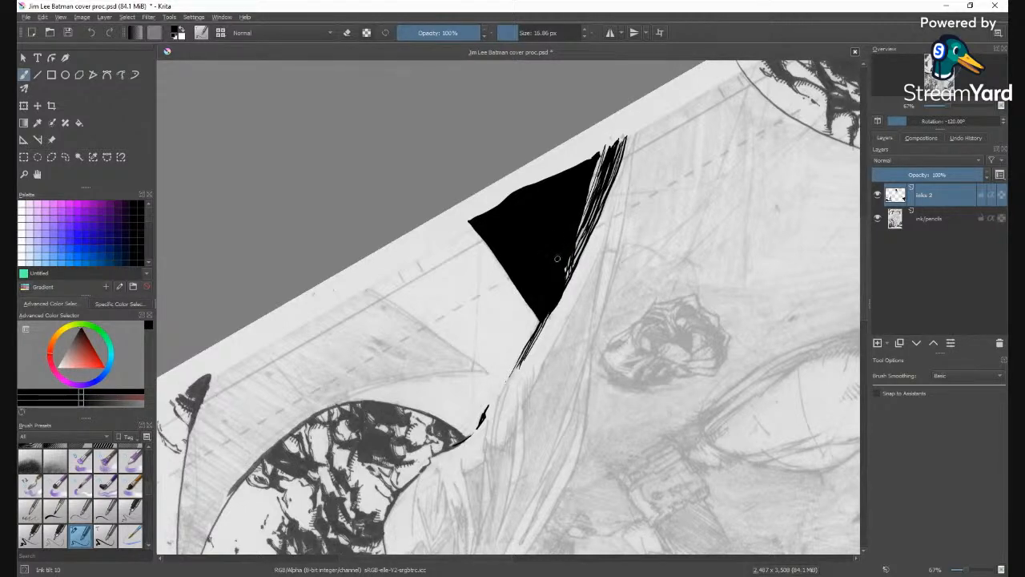
Thicken the narrow fold's feathering with short strokes along the black triangle and up to the page border.
left_click_drag(580, 215, 586, 235)
left_click_drag(592, 197, 580, 225)
left_click_drag(601, 176, 589, 203)
left_click_drag(615, 136, 609, 150)
left_click_drag(597, 194, 591, 217)
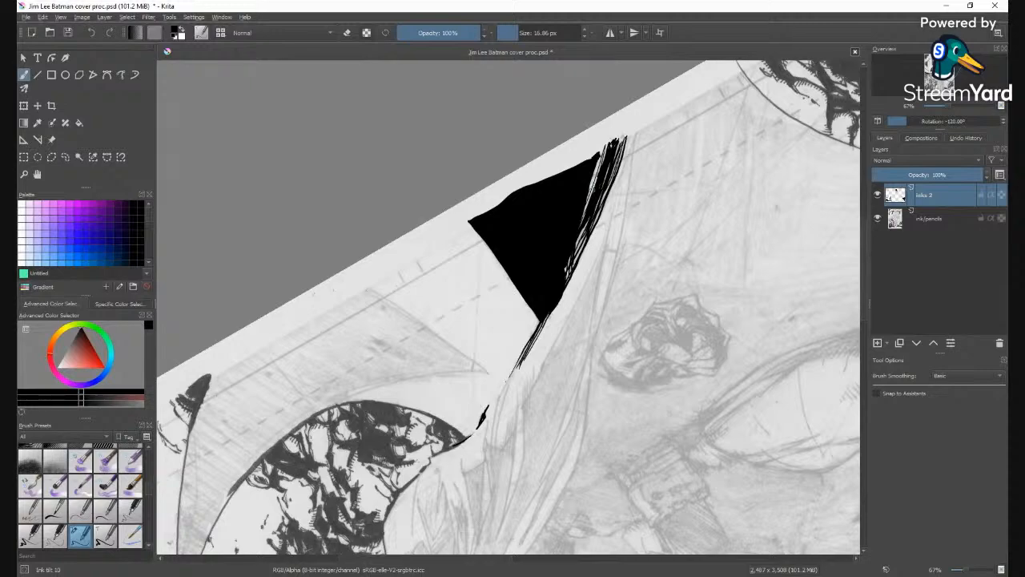
left_click_drag(610, 138, 594, 168)
Refine the white slivers and black strokes along the draped cape's contour beside the black triangle using eraser and brush.
key("4")
key("4")
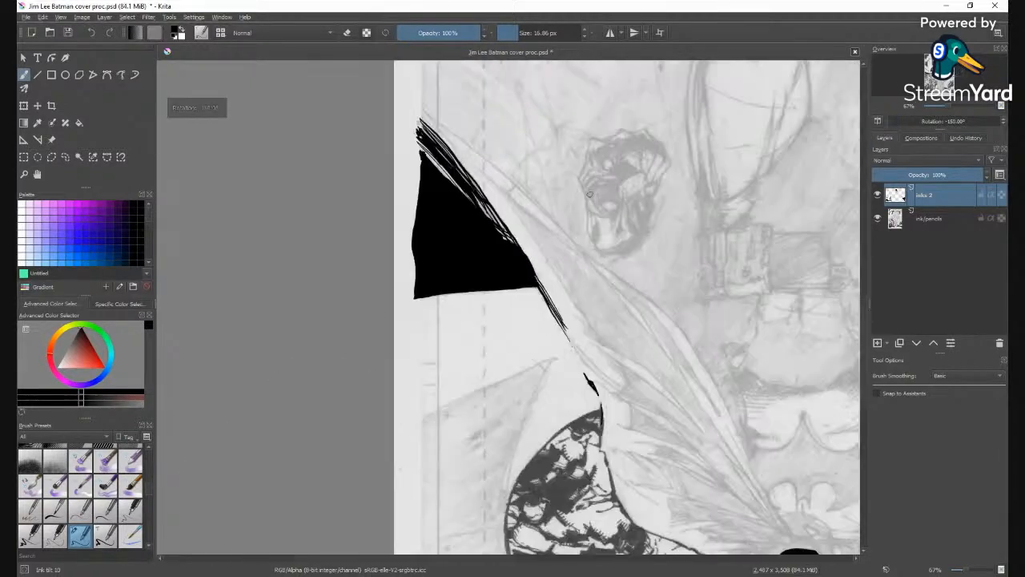
key("6")
key("6")
key("6")
key("6")
key("6")
key("6")
key("6")
key("6")
key("6")
key("6")
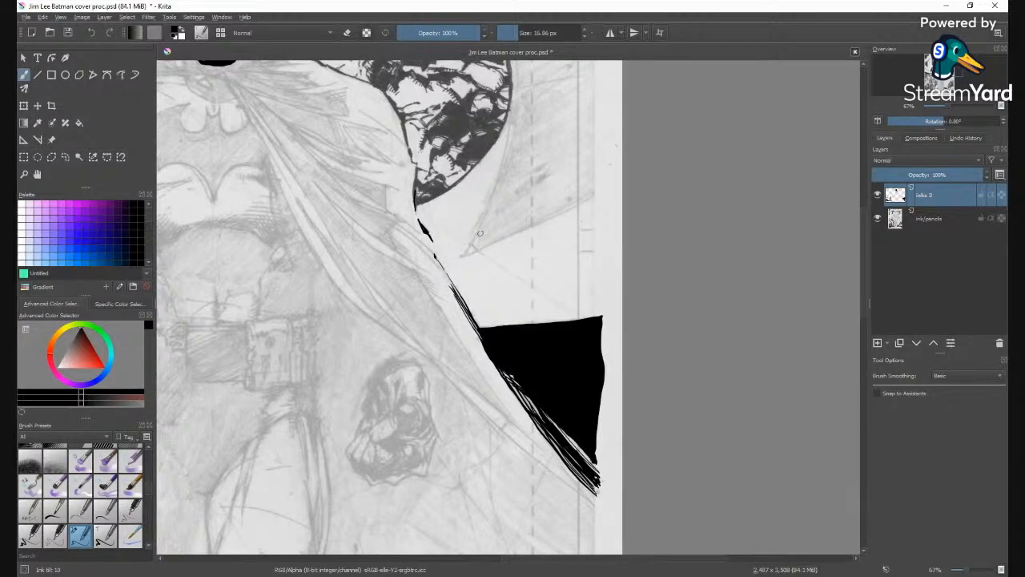
key("space")
left_click_drag(514, 209, 451, 301)
key("b")
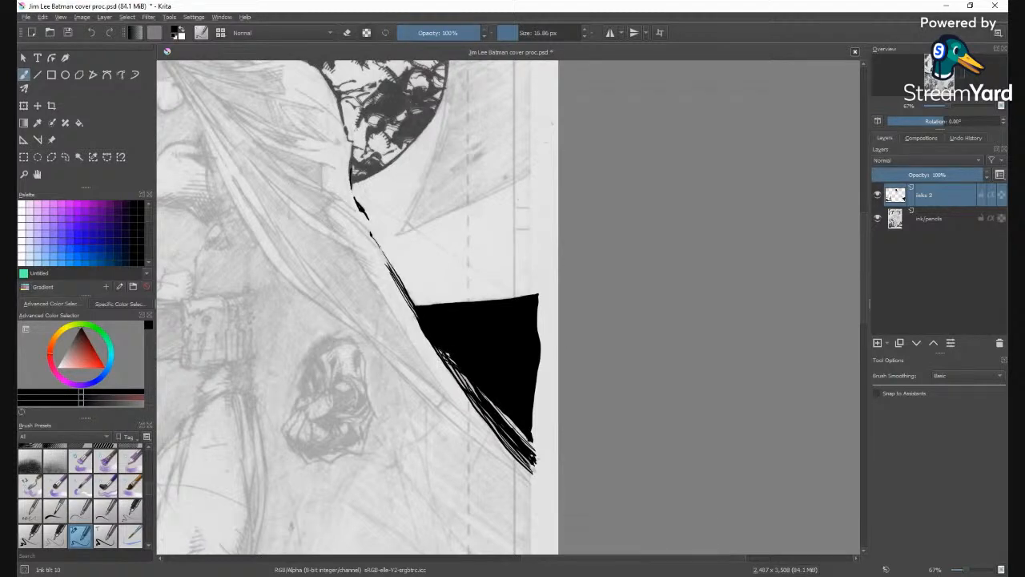
key("e")
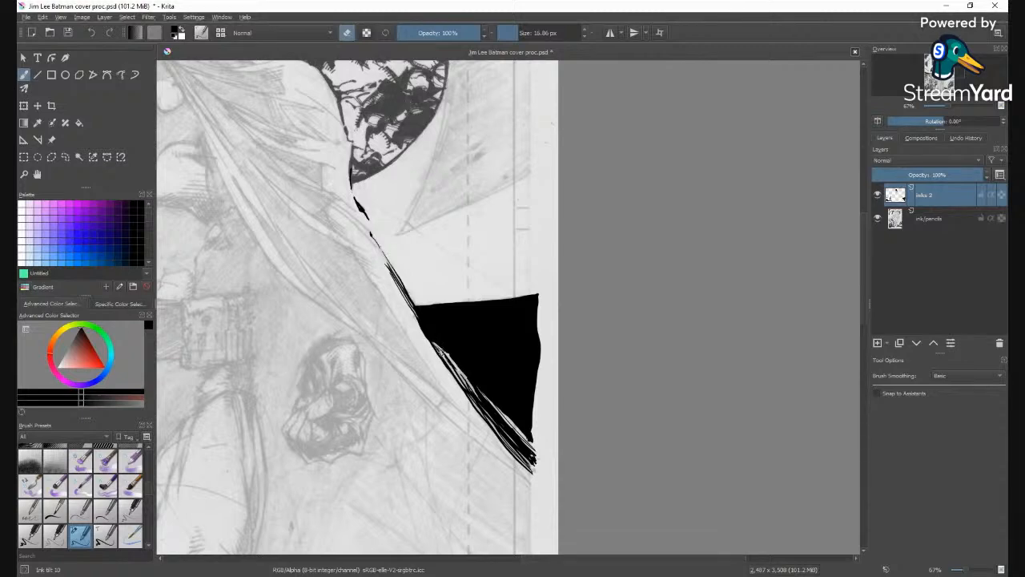
key("e")
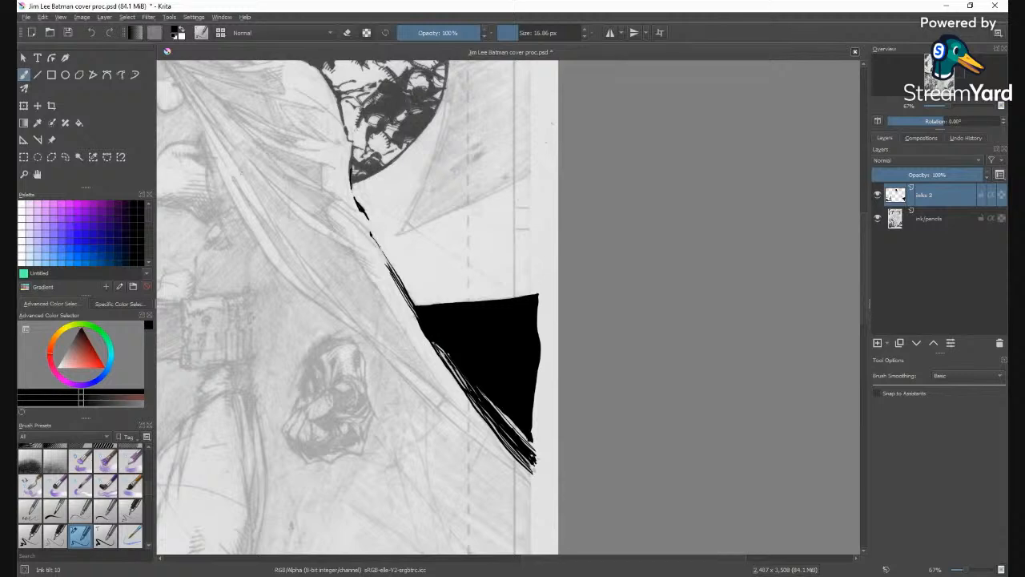
key("ctrl+shift+z")
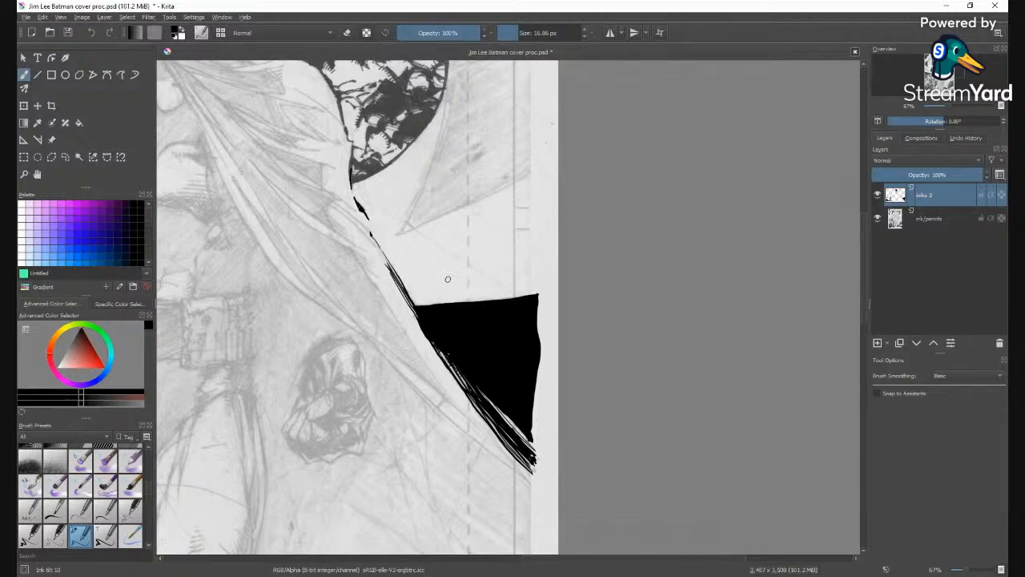
Ink the upper cape section's curve from the moon's edge to its pointed tip and on to the page border, redoing unsatisfactory strokes.
key("space")
left_click_drag(456, 277, 442, 418)
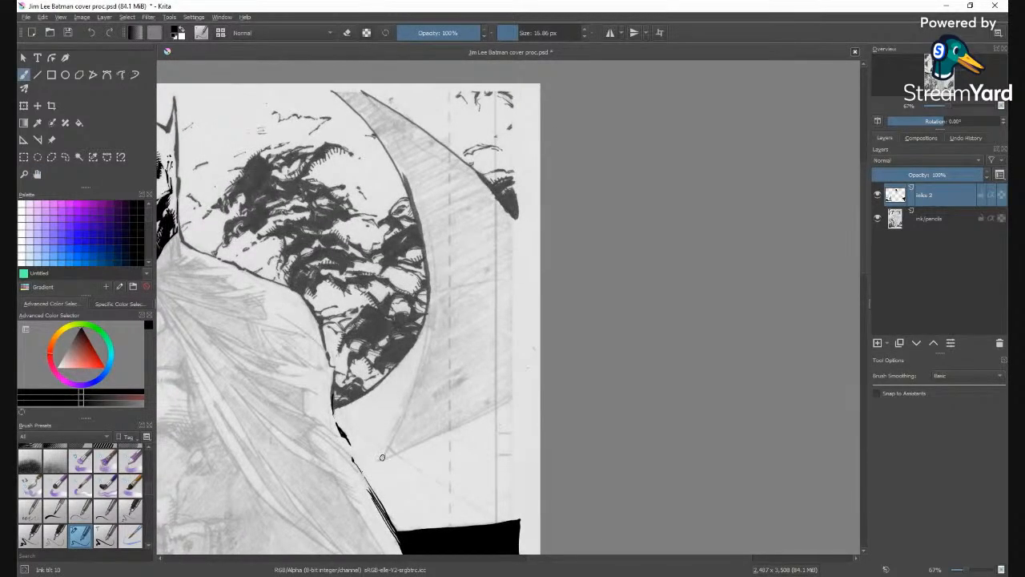
left_click_drag(380, 461, 412, 386)
key("ctrl+z")
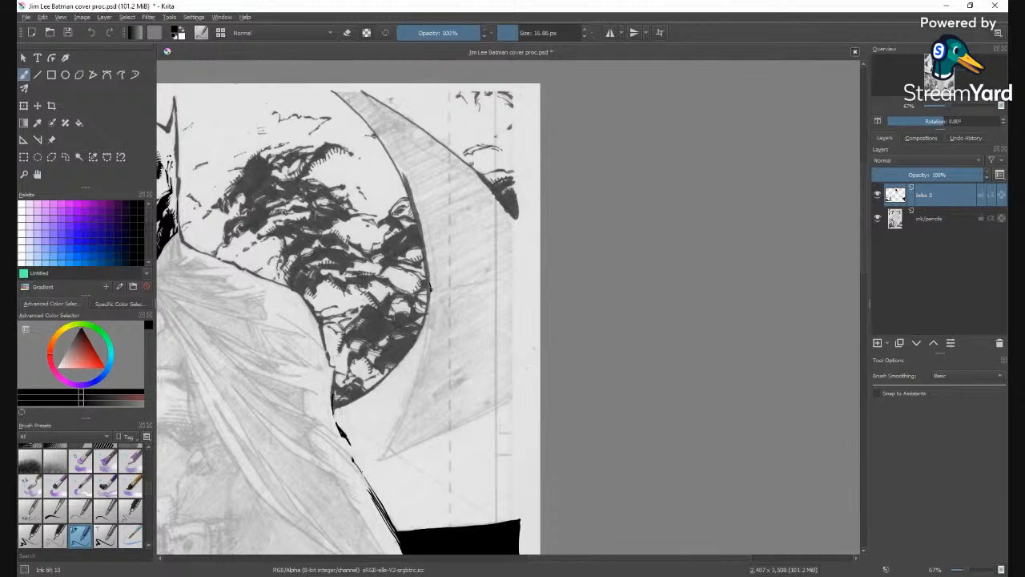
mouse_move(430, 290)
left_mouse_down()
mouse_move(431, 332)
mouse_move(380, 462)
left_mouse_up()
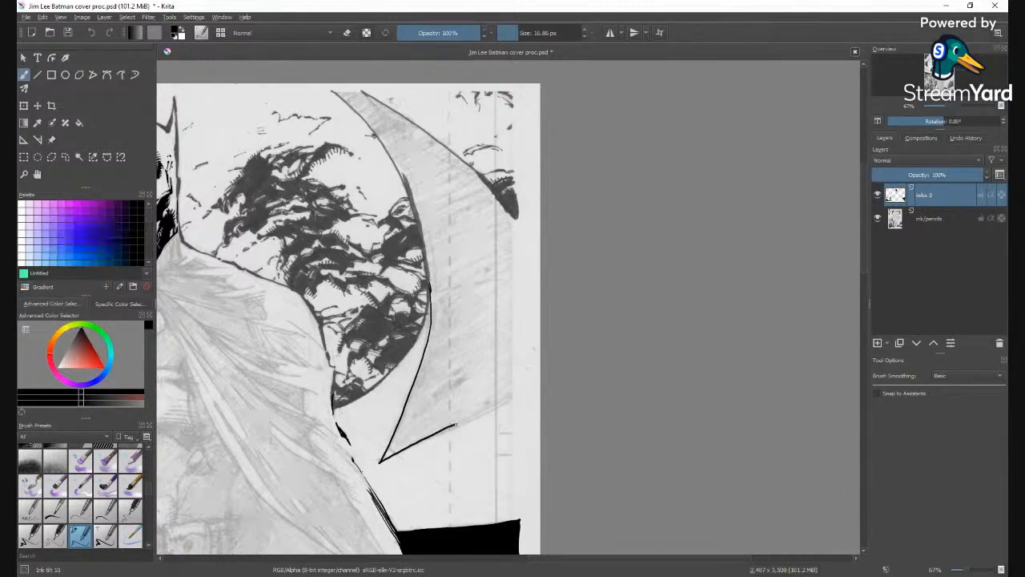
key("ctrl+z")
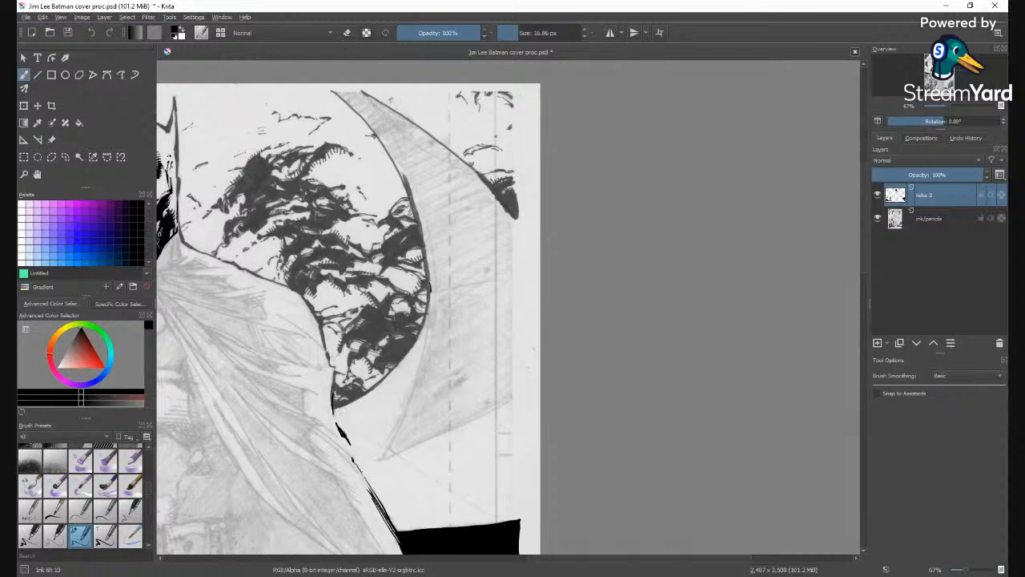
left_click_drag(431, 288, 428, 337)
key("ctrl+z")
mouse_move(429, 279)
left_mouse_down()
mouse_move(422, 378)
mouse_move(418, 362)
left_mouse_up()
key("ctrl+z")
mouse_move(430, 280)
left_mouse_down()
mouse_move(422, 370)
mouse_move(397, 441)
mouse_move(376, 464)
mouse_move(525, 388)
left_mouse_up()
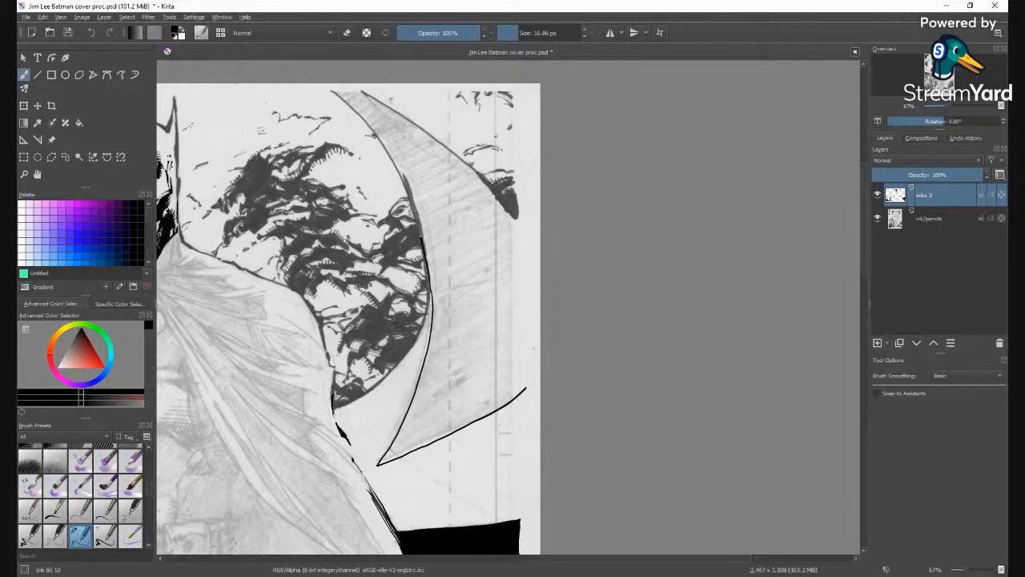
Ink the upper cape section's inner edge up to its top tip and its wavy edge along the page border.
left_click_drag(420, 234, 375, 134)
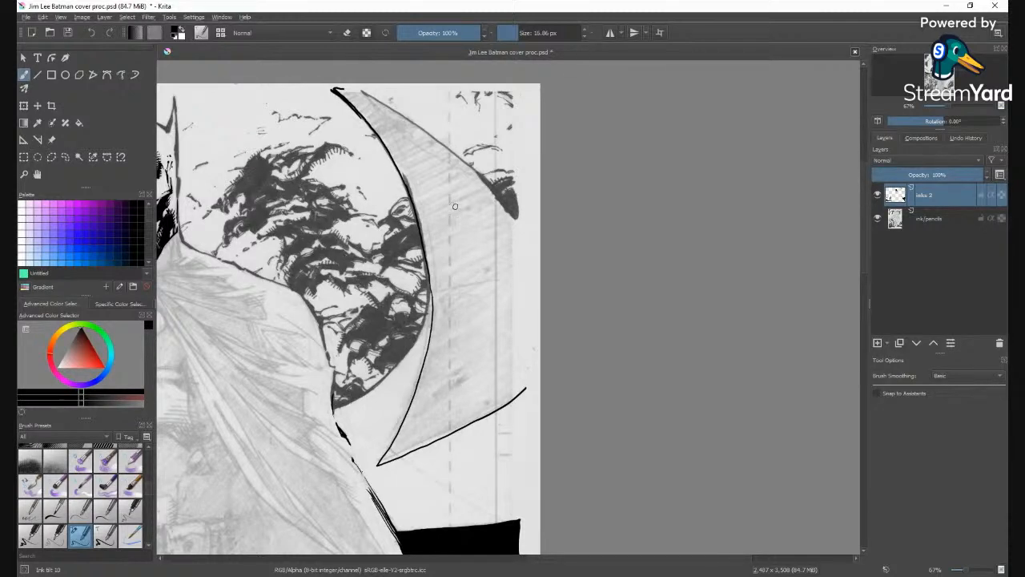
left_click_drag(524, 383, 519, 354)
left_click_drag(515, 306, 514, 213)
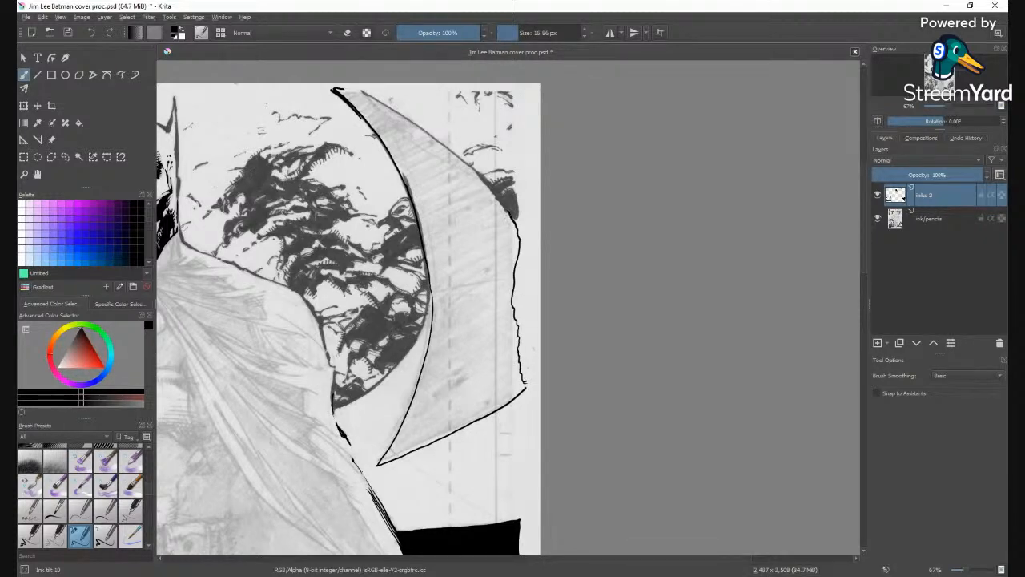
Close the upper cape section's outline with its long outer curve and fill the shape solid black.
key("space")
left_click_drag(449, 281, 769, 241)
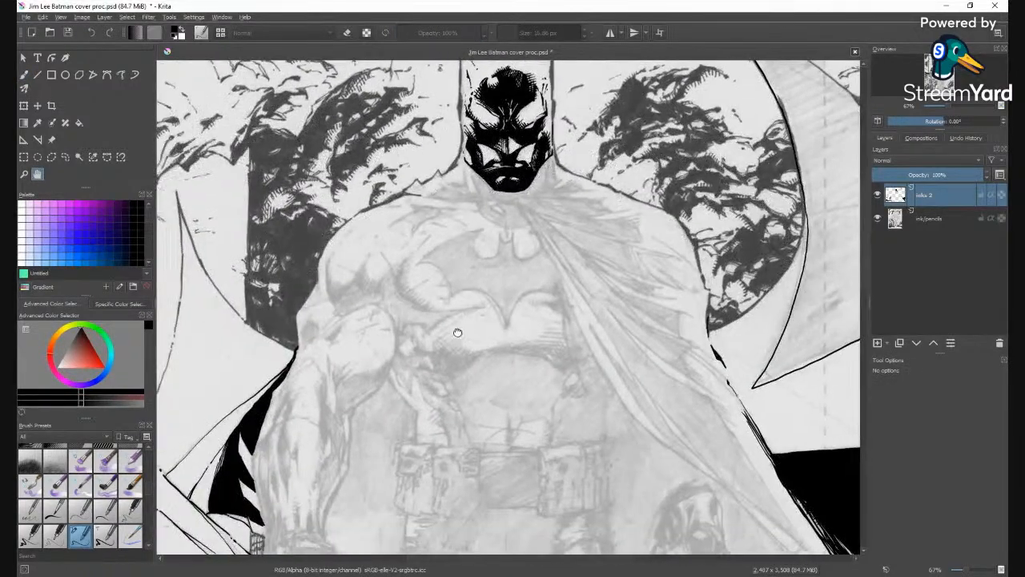
scroll(508, 265, "up", 3)
scroll(507, 265, "down", 3)
left_click_drag(665, 222, 596, 216)
scroll(596, 216, "up", 2)
scroll(596, 216, "down", 2)
left_click_drag(528, 321, 520, 227)
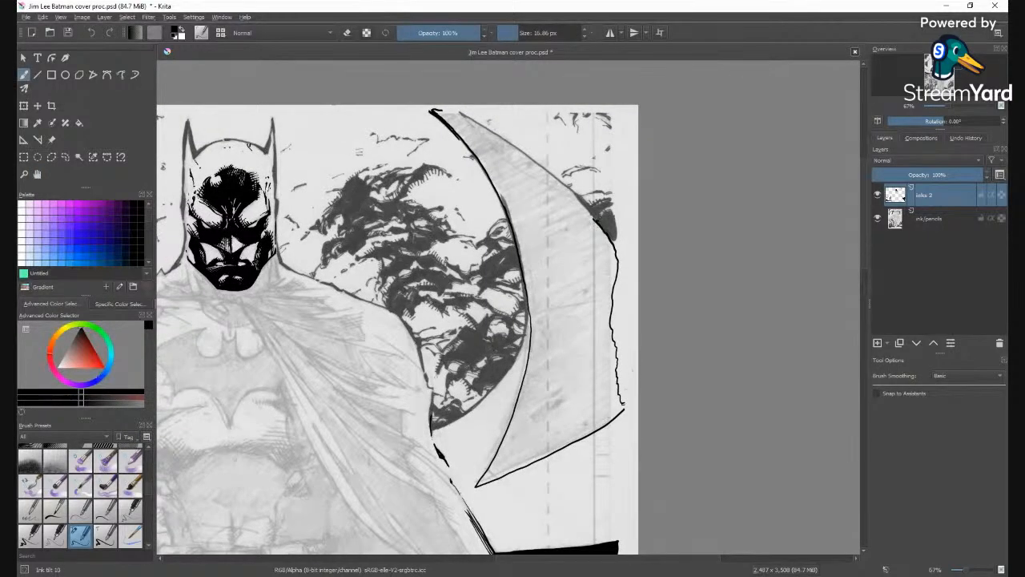
left_click_drag(571, 189, 464, 114)
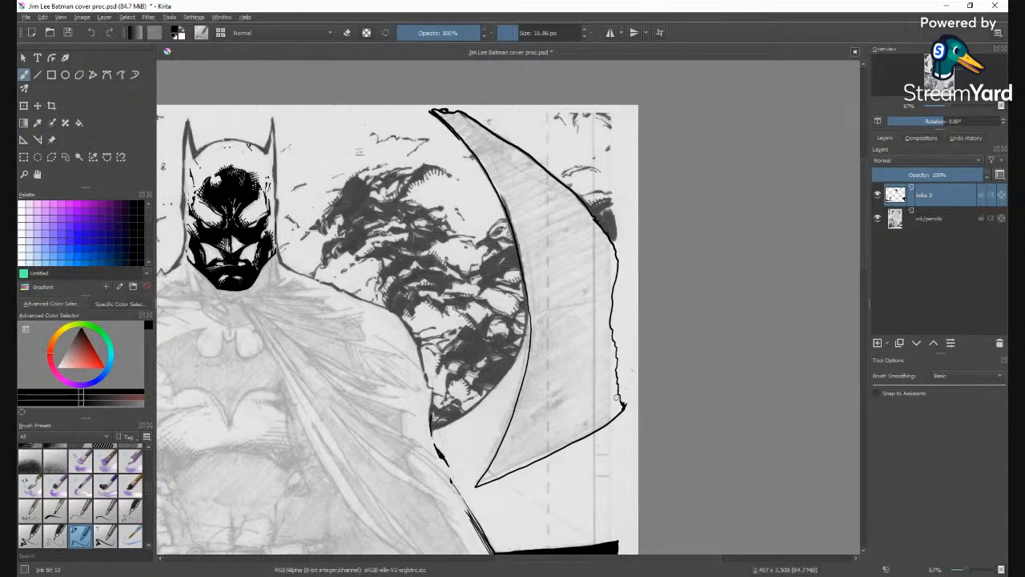
key("f")
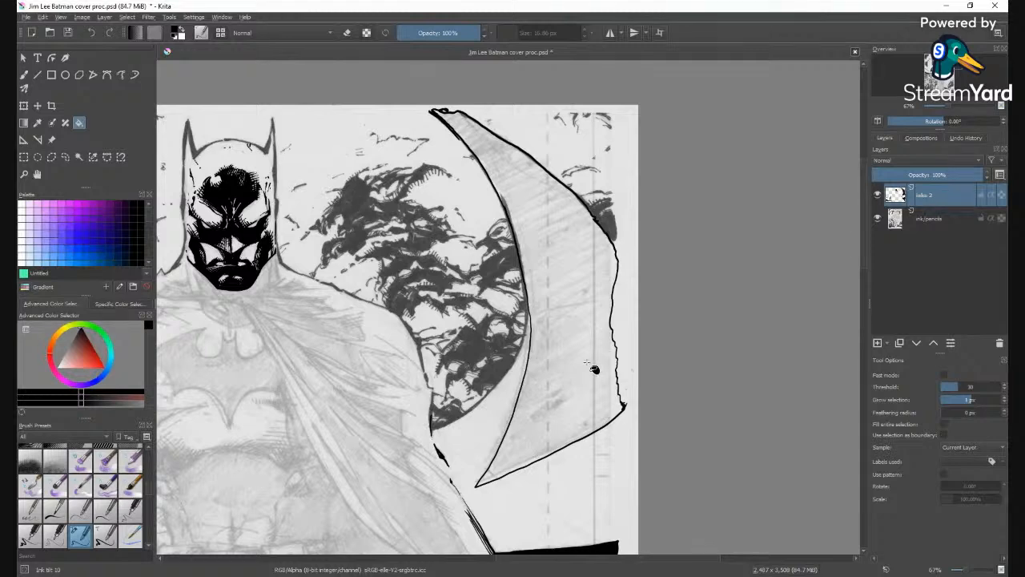
left_click(598, 366)
key("b")
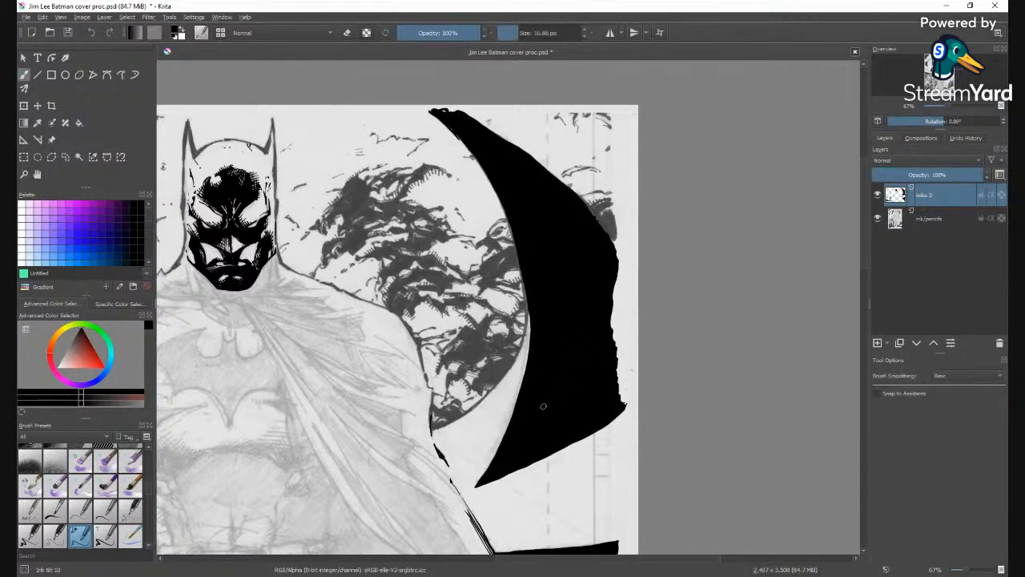
Erase the excess at the black cape section's lower tip and ragged page-border edge with a 46.26 px eraser.
left_click(527, 34)
left_click_drag(477, 485, 538, 463)
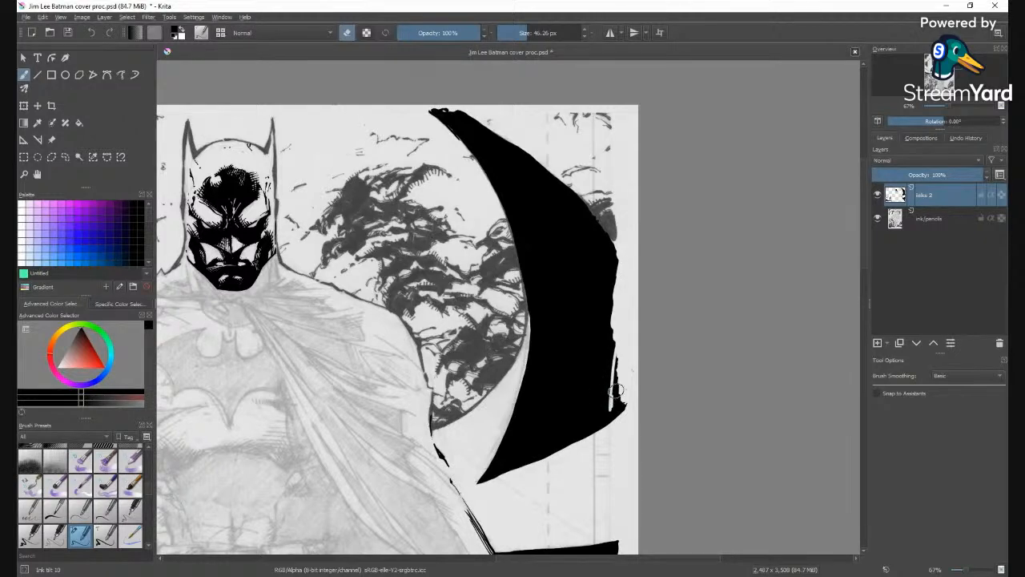
mouse_move(624, 396)
left_mouse_down()
mouse_move(621, 417)
mouse_move(619, 344)
left_mouse_up()
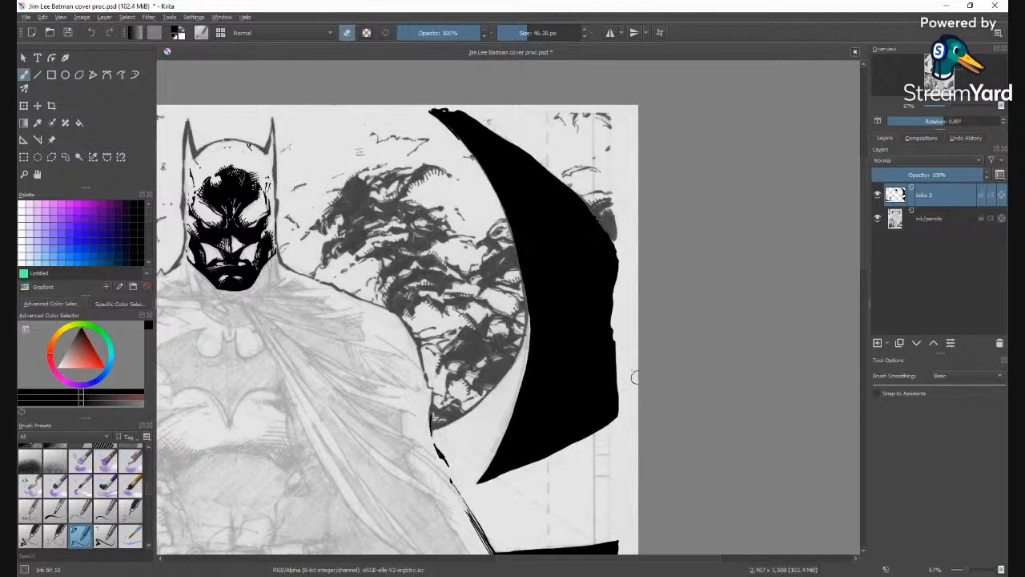
key("e")
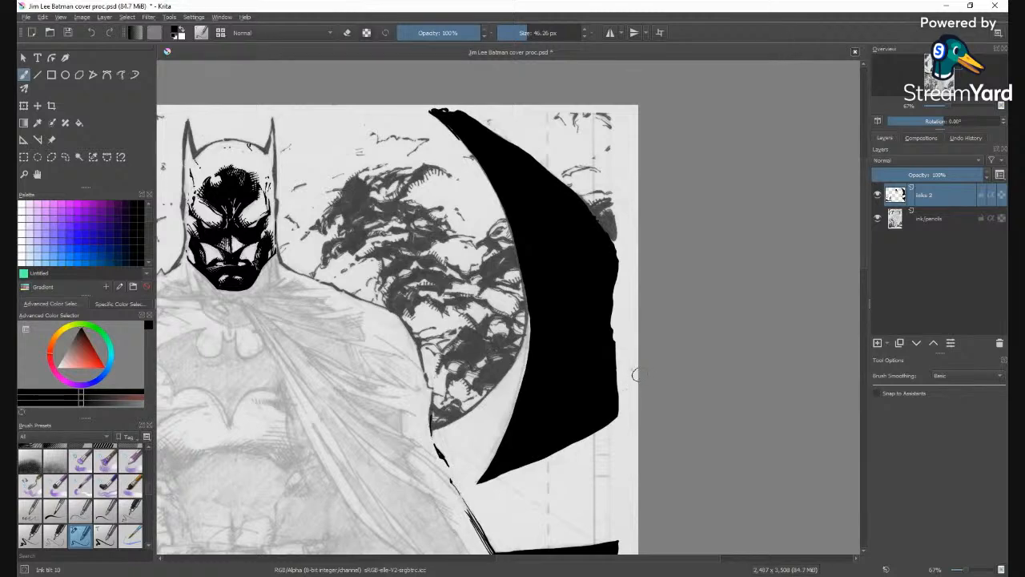
Refine the black cape section's inner edge near its upper tip with brush and eraser at 20.95 px.
left_click(520, 32)
left_click_drag(462, 141, 472, 159)
key("e")
left_click_drag(450, 130, 455, 137)
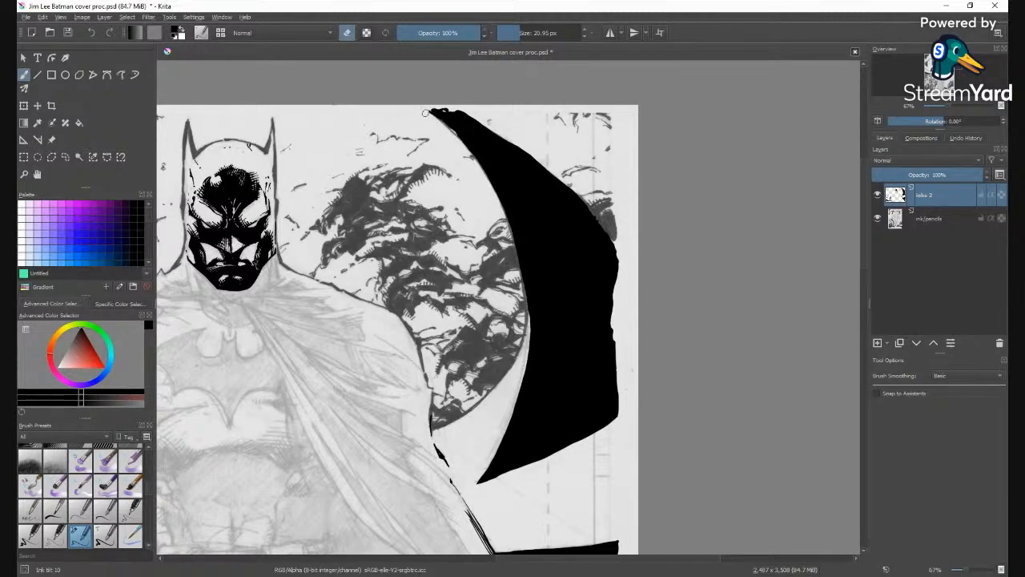
key("e")
Add thin tapered strokes along the black cape section's lower inner curve and sharpen its bottom edge up to the border.
left_click_drag(480, 472, 510, 418)
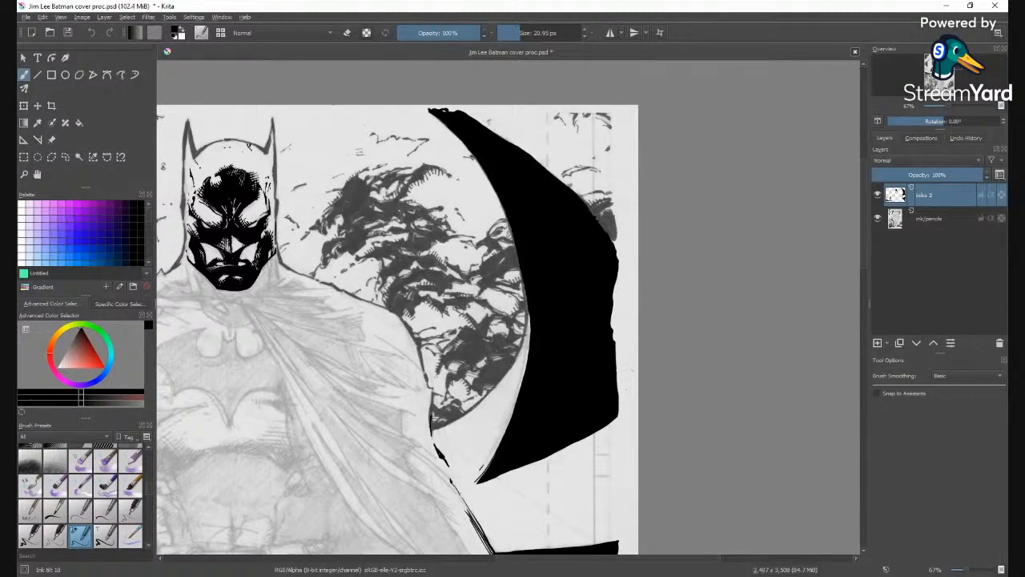
mouse_move(479, 472)
left_mouse_down()
mouse_move(503, 433)
mouse_move(525, 349)
left_mouse_up()
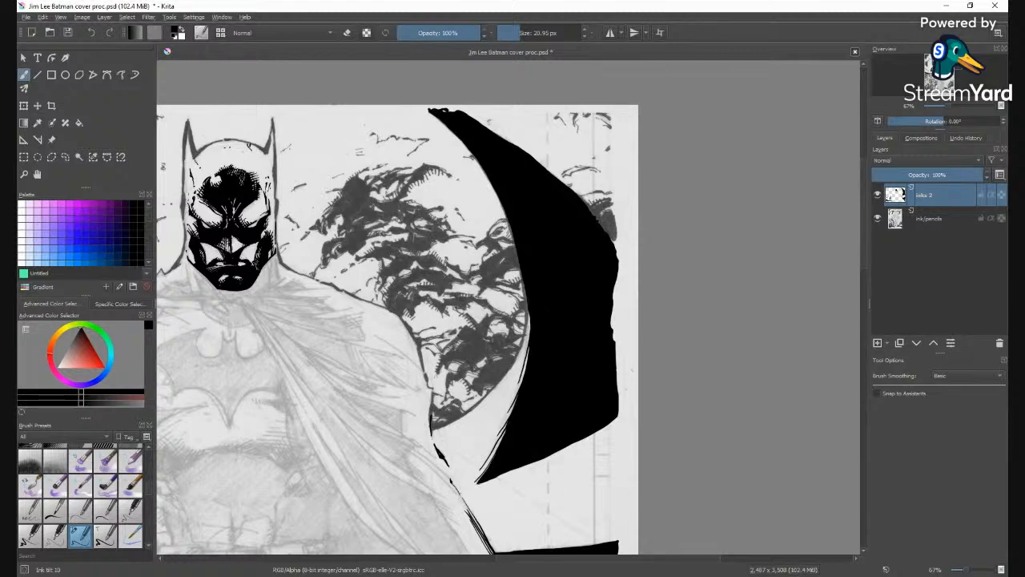
left_click_drag(508, 471, 542, 456)
left_click_drag(608, 422, 621, 416)
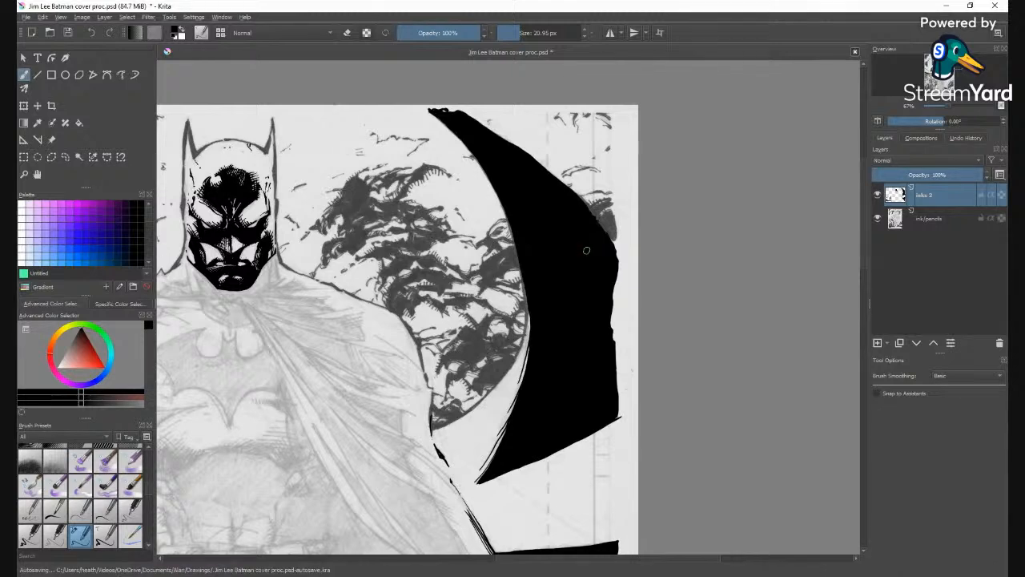
Ink the outline of the cape-holding fist from the knuckles up to the inner wrist.
key("space")
left_click_drag(508, 430, 569, 197)
scroll(570, 197, "down", 5)
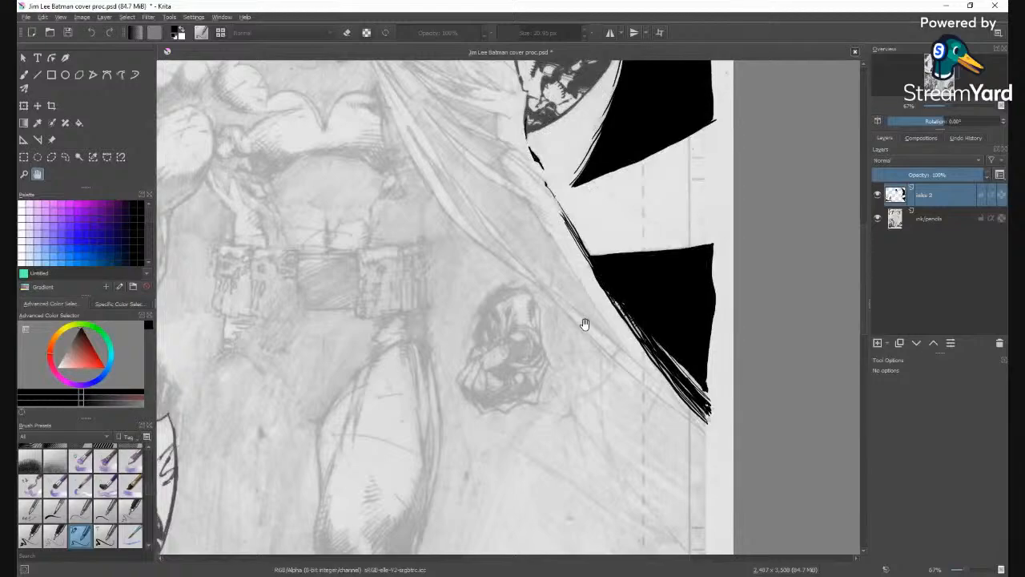
left_click_drag(553, 275, 599, 246)
key("minus")
mouse_move(581, 288)
left_mouse_down()
mouse_move(511, 407)
mouse_move(535, 451)
mouse_move(527, 376)
mouse_move(531, 408)
mouse_move(561, 277)
mouse_move(570, 280)
left_mouse_up()
key("b")
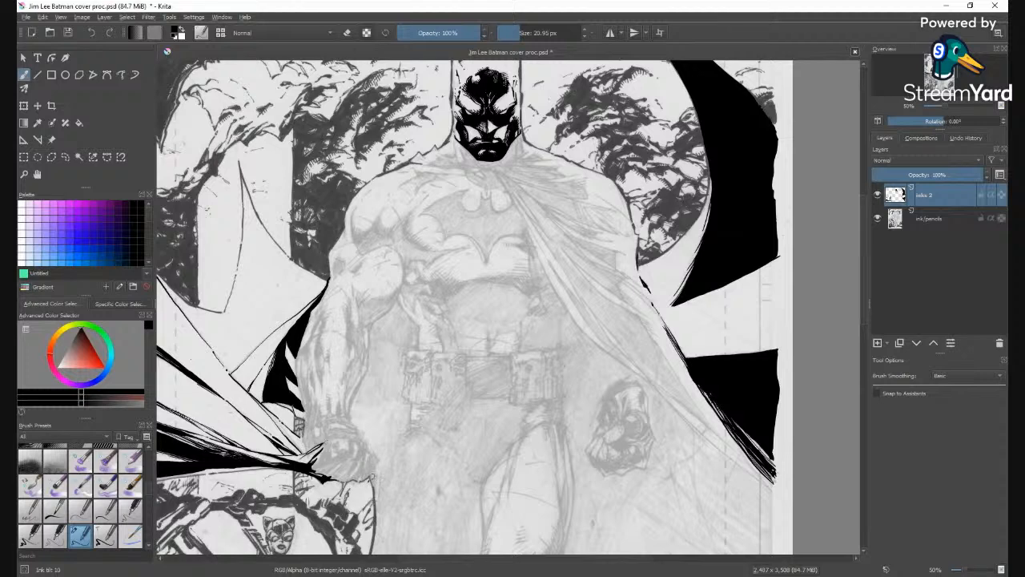
left_click_drag(370, 478, 369, 452)
left_click_drag(351, 391, 349, 421)
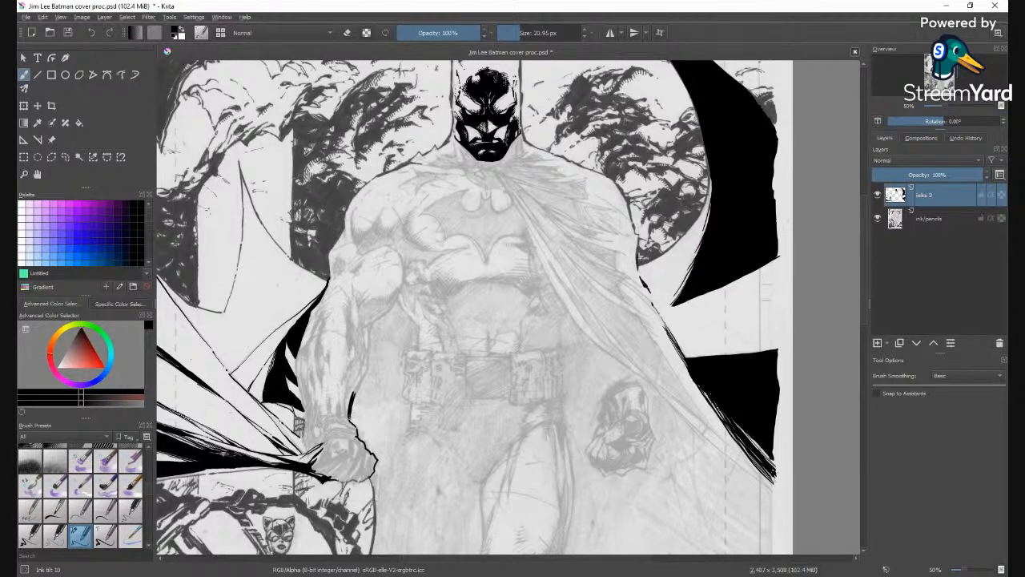
Ink the inner contour of the cape-holding arm from the forearm past the elbow and biceps to the armpit.
left_click_drag(365, 376, 357, 390)
left_click_drag(369, 357, 366, 370)
left_click_drag(370, 325, 375, 316)
left_click_drag(403, 279, 398, 253)
left_click_drag(403, 288, 401, 271)
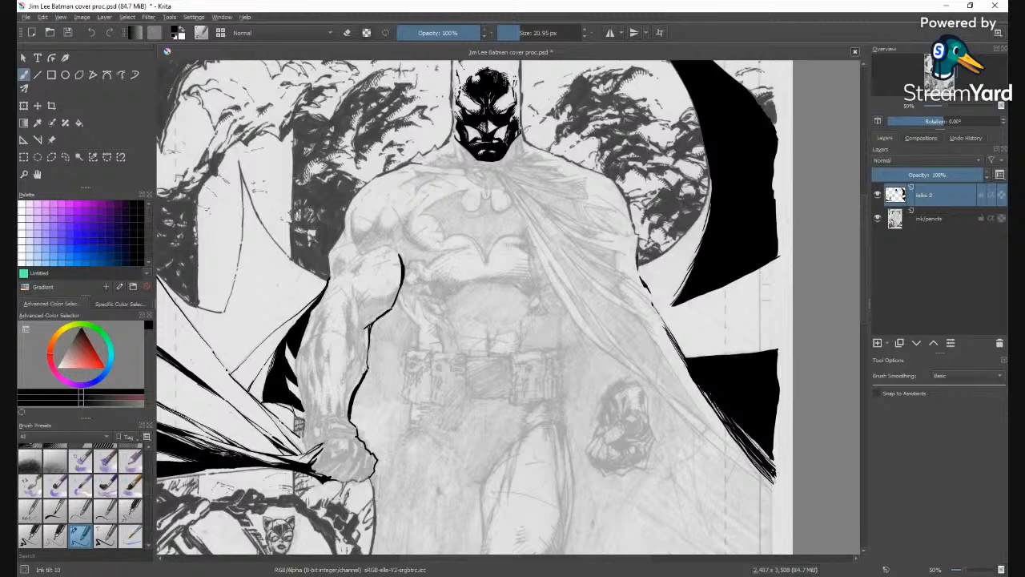
Ink the glove's curved upper edge across the forearm and the forearm's outer contour down to the wrist.
left_click_drag(350, 336, 353, 343)
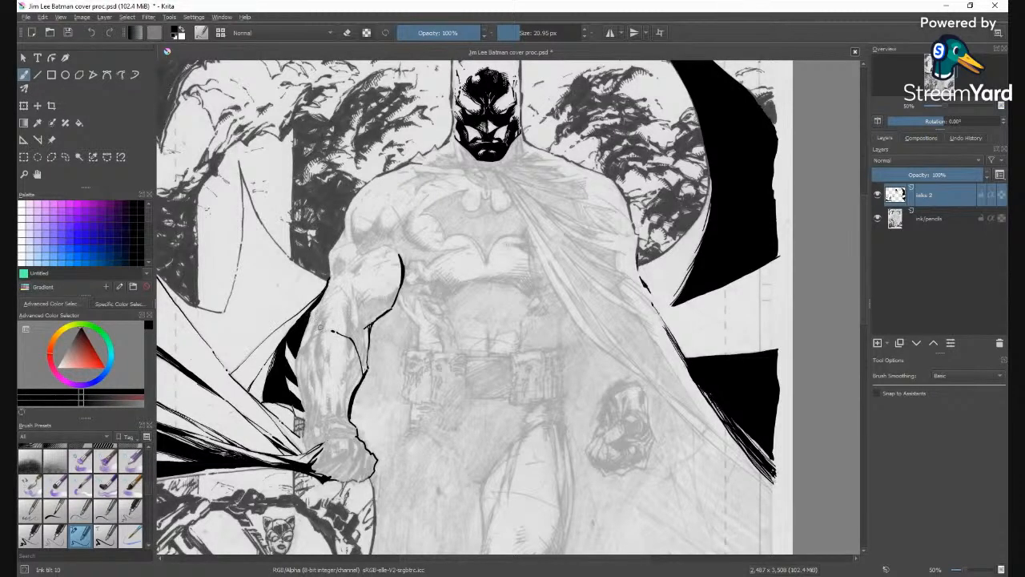
left_click_drag(309, 339, 296, 369)
left_click_drag(303, 417, 304, 432)
mouse_move(296, 373)
left_mouse_down()
mouse_move(304, 408)
mouse_move(300, 390)
left_mouse_up()
left_click_drag(314, 329, 309, 334)
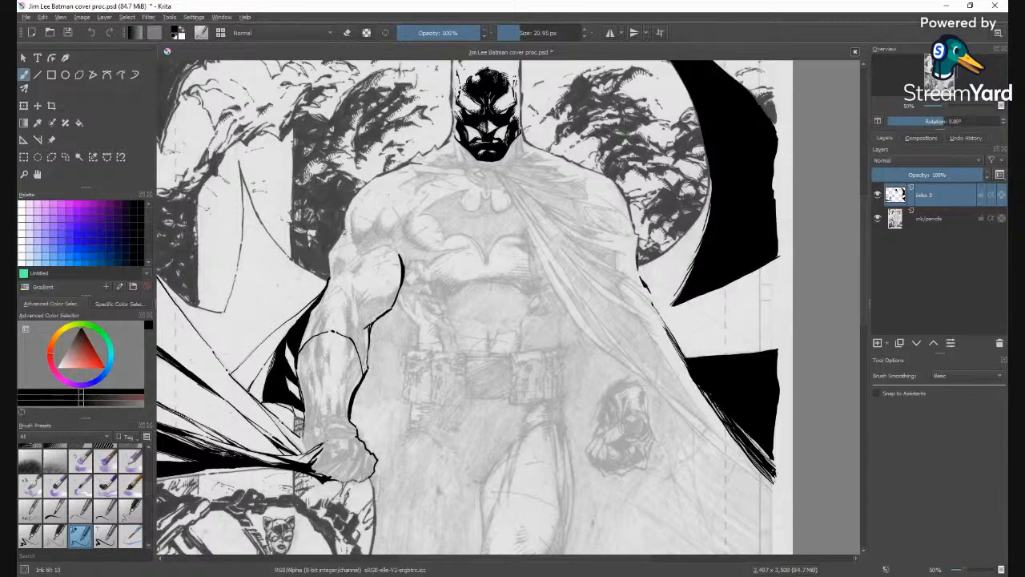
Hatch short strokes along the outer edge of the cape-holding arm just below the shoulder.
scroll(478, 332, "up", 2)
key("h")
left_click_drag(325, 257, 477, 348)
key("b")
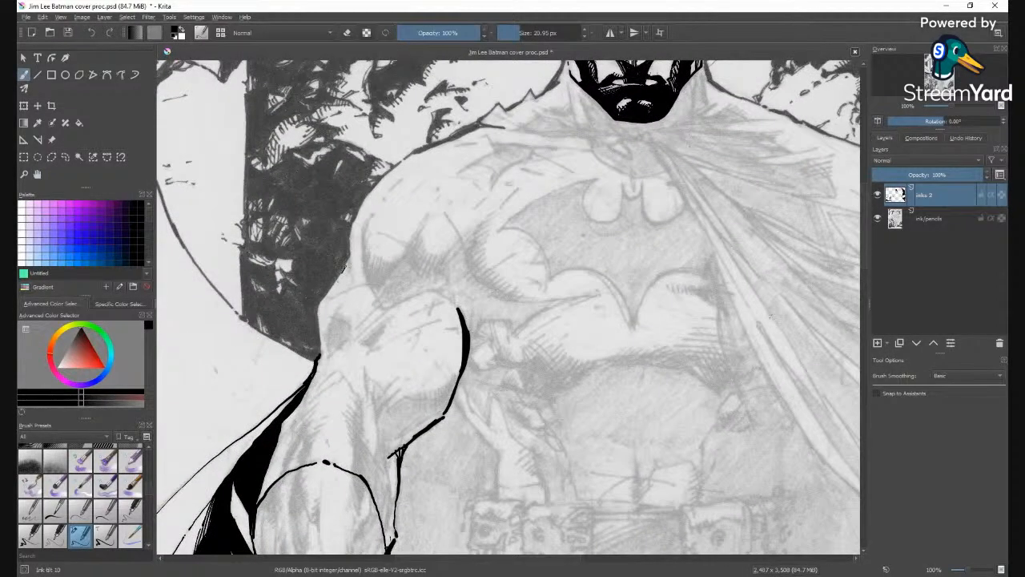
left_click_drag(350, 264, 345, 285)
Outline the spiky shadow under the shoulder muscle and extend its point across the chest, redoing the chest strokes.
key("minus")
key("minus")
key("plus")
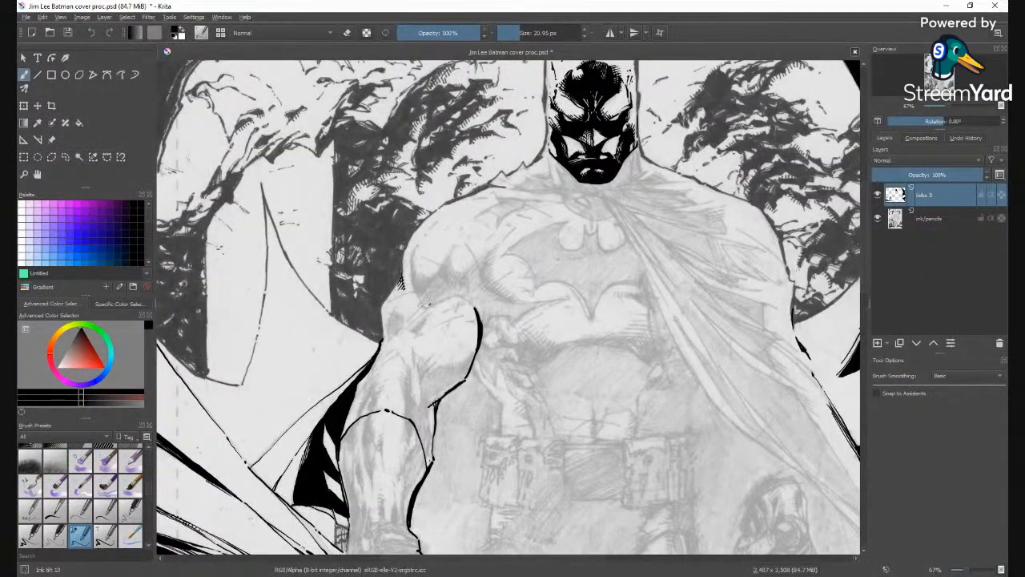
mouse_move(416, 295)
left_mouse_down()
mouse_move(411, 255)
mouse_move(418, 282)
mouse_move(448, 255)
mouse_move(446, 279)
mouse_move(468, 280)
mouse_move(487, 252)
mouse_move(483, 291)
mouse_move(543, 305)
left_mouse_up()
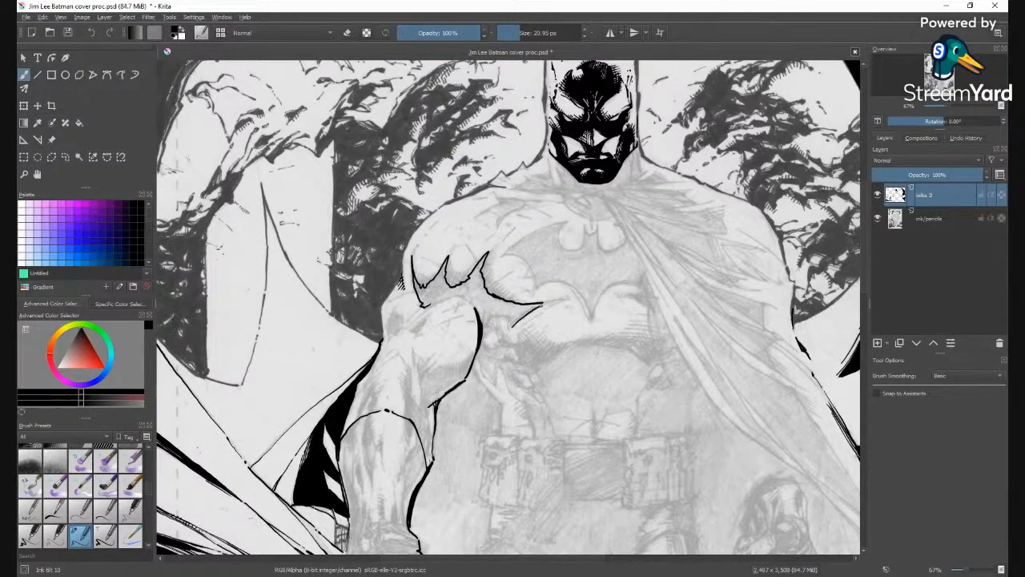
key("ctrl+z")
left_click_drag(513, 326, 559, 298)
key("ctrl+z")
left_click_drag(512, 326, 561, 298)
key("ctrl+z")
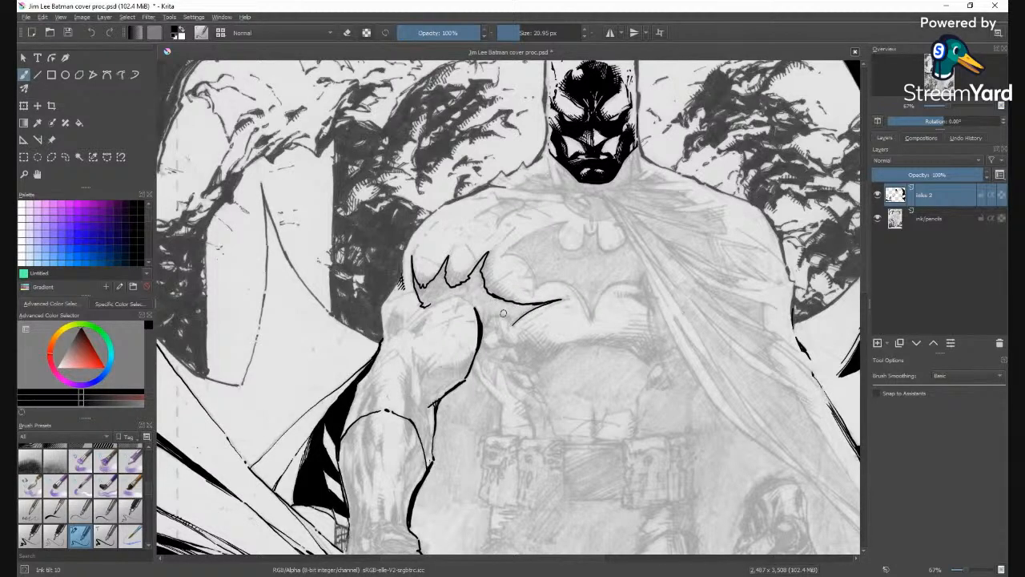
Close the shoulder shadow's lower outline along the upper arm and armpit and fill it solid black.
mouse_move(489, 318)
left_mouse_down()
mouse_move(506, 315)
mouse_move(450, 297)
mouse_move(474, 308)
left_mouse_up()
key("f")
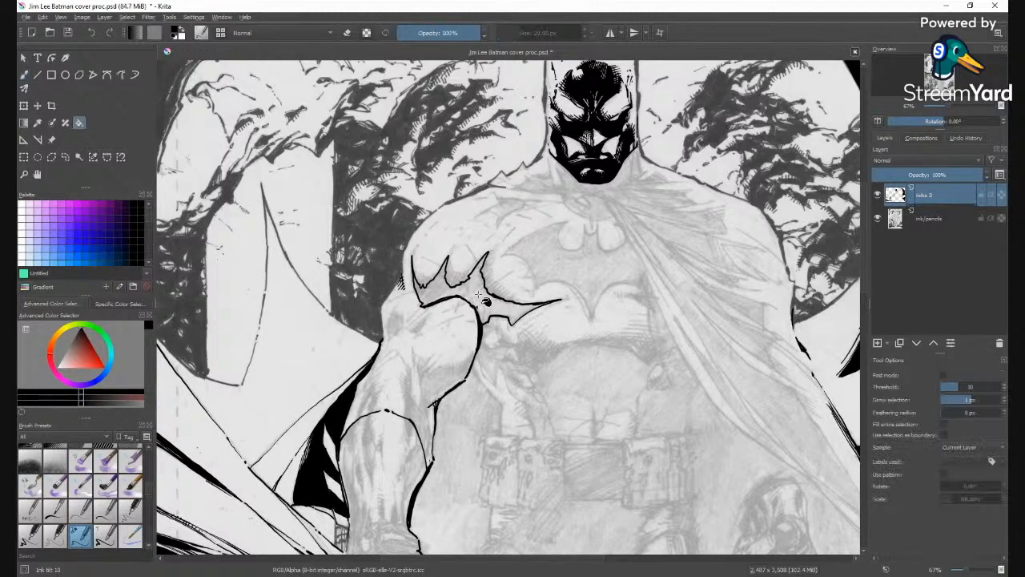
left_click(485, 298)
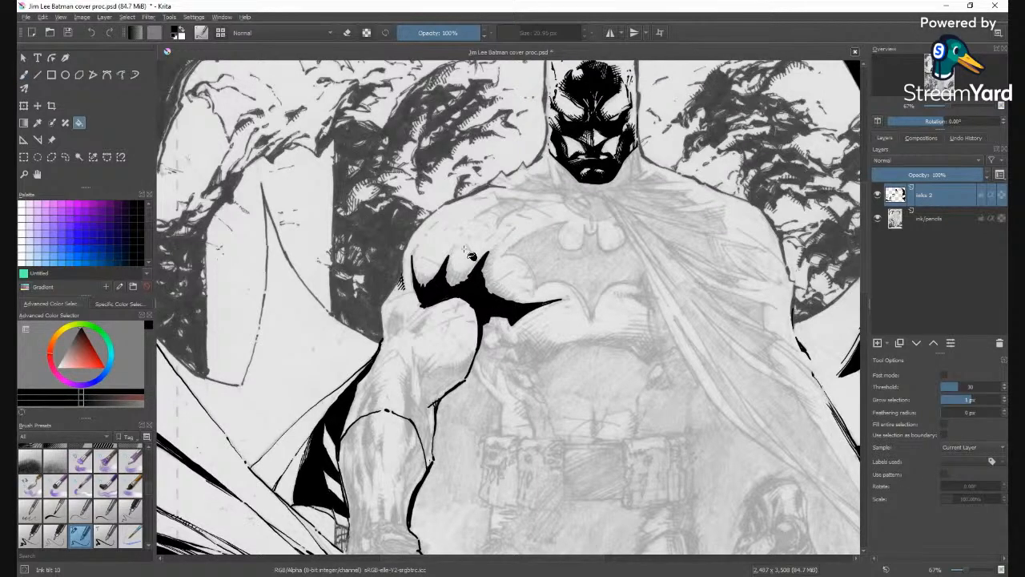
key("b")
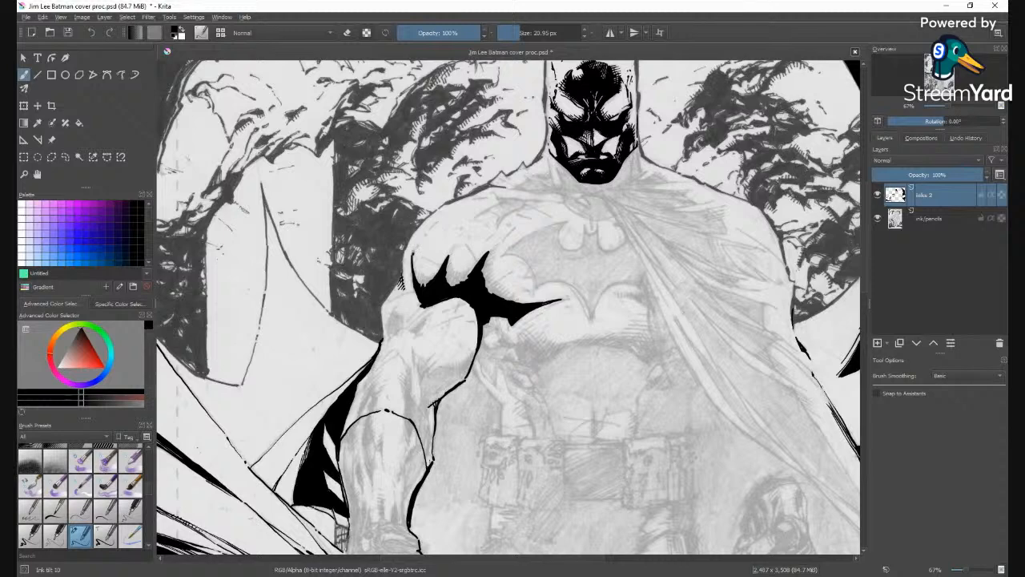
Feather hatching up from the shoulder shadow's spikes and add broken texture strokes over the shoulder muscle.
left_click_drag(411, 250, 416, 280)
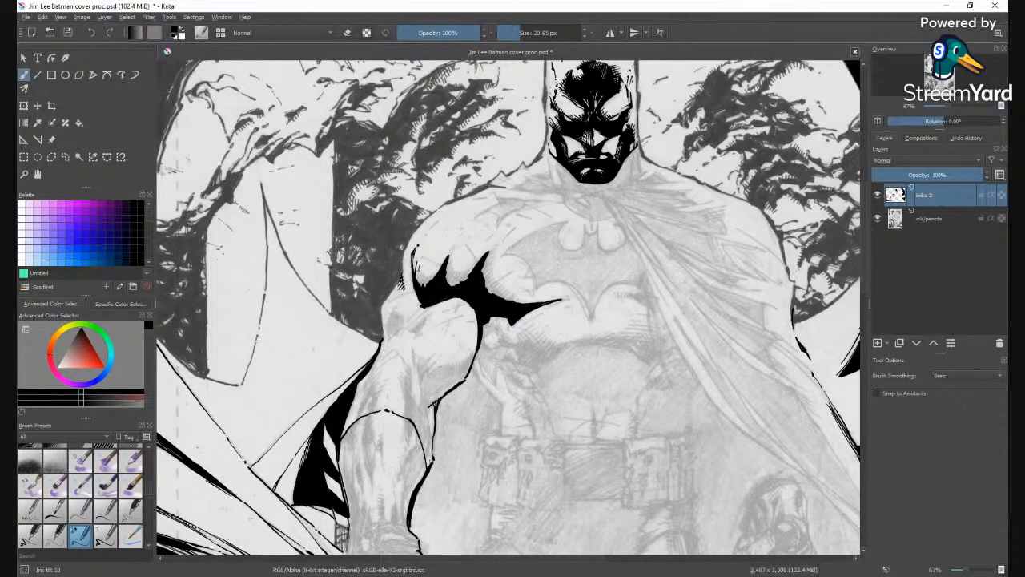
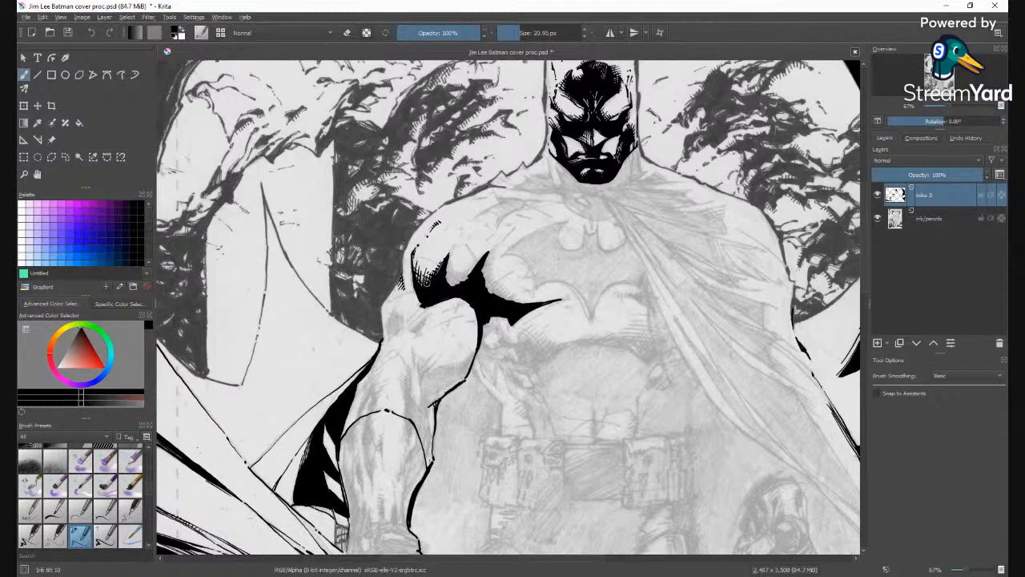
mouse_move(428, 274)
left_mouse_down()
mouse_move(418, 305)
mouse_move(407, 295)
left_mouse_up()
left_click_drag(514, 226, 507, 237)
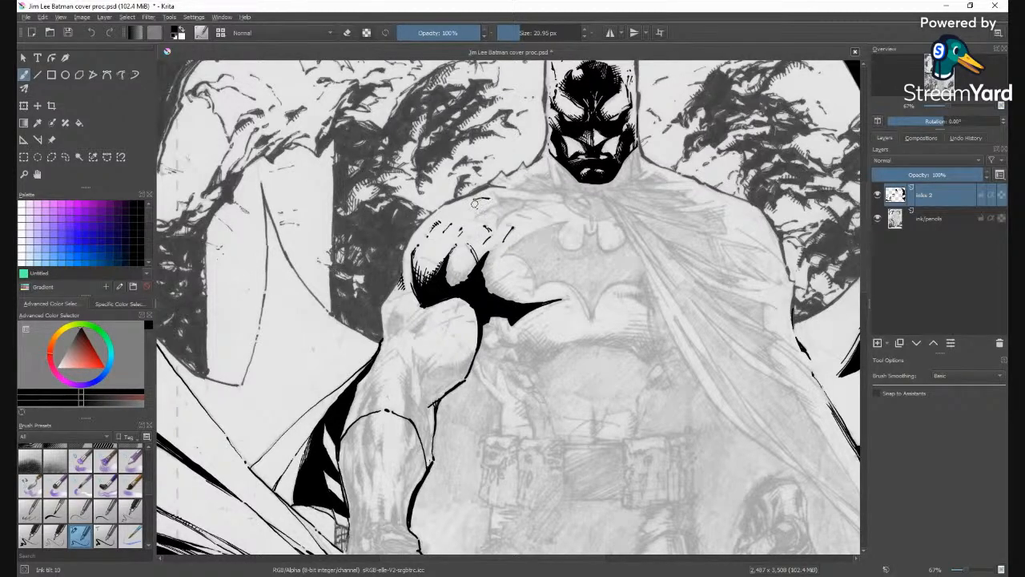
Trim the shoulder's texture marks with the eraser and add finer broken strokes toward the upper chest at 12.29 px.
key("e")
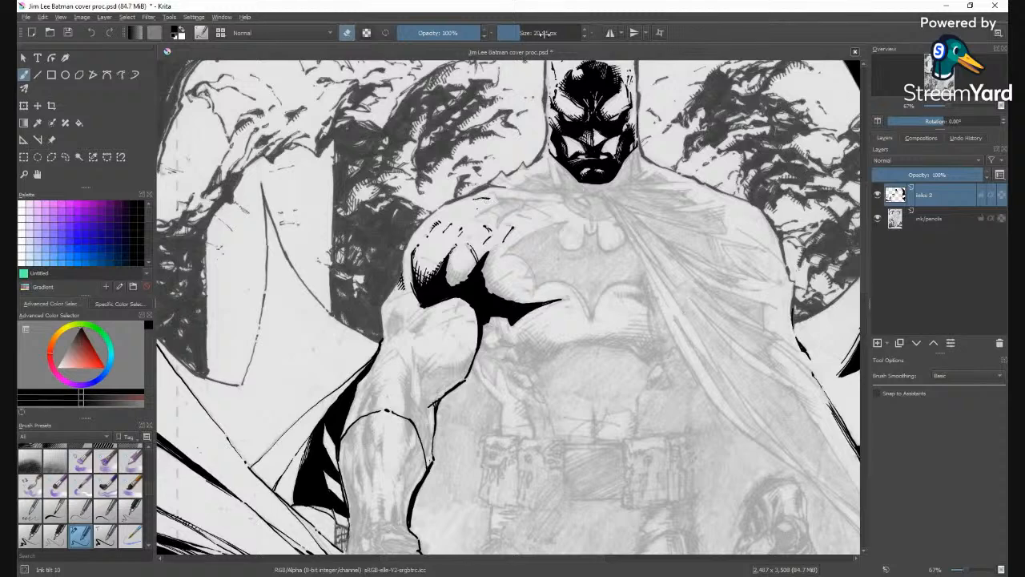
mouse_move(496, 204)
left_mouse_down()
mouse_move(487, 198)
mouse_move(476, 216)
mouse_move(512, 217)
left_mouse_up()
left_click_drag(525, 35, 519, 38)
key("e")
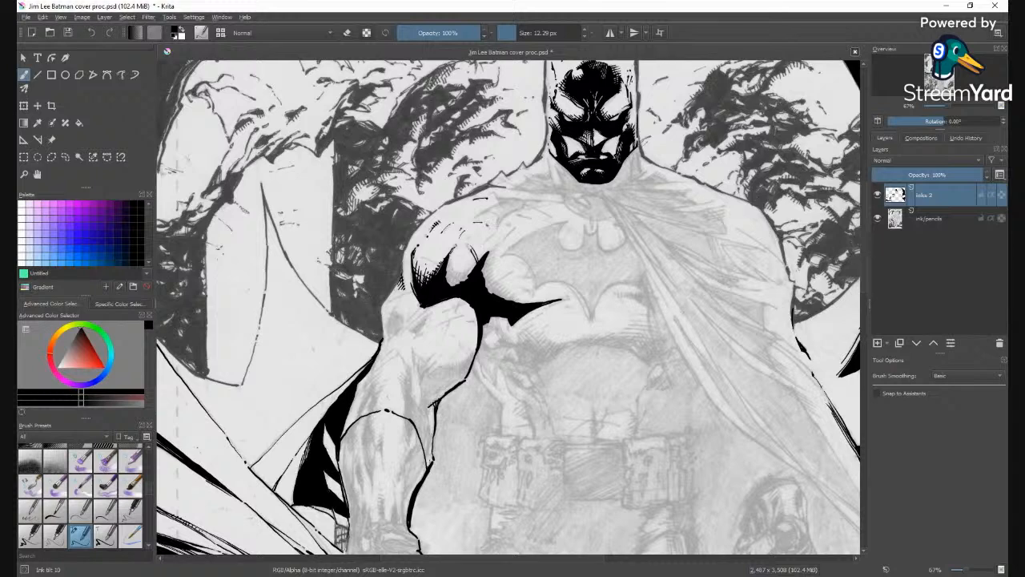
left_click_drag(485, 243, 494, 231)
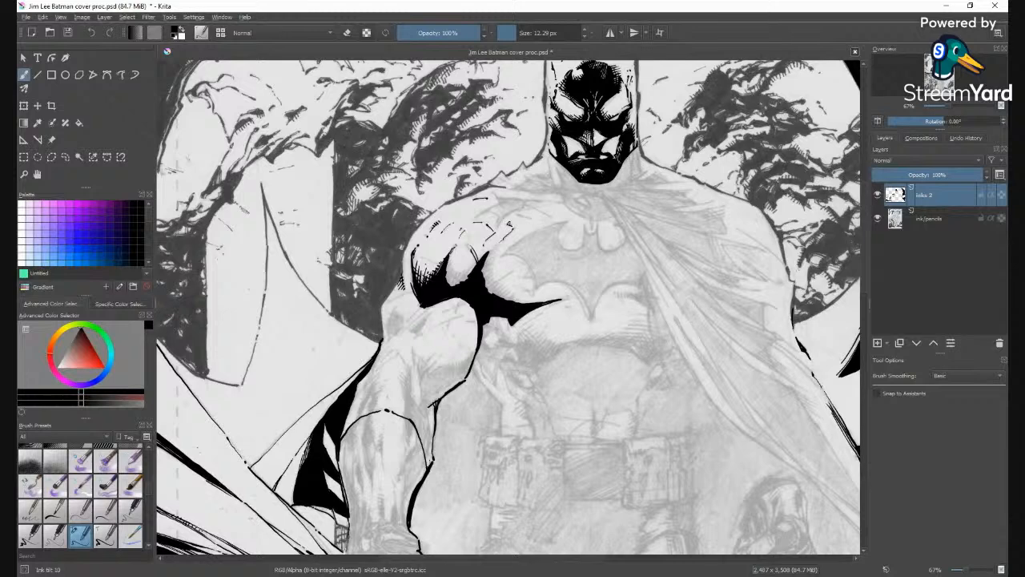
left_click_drag(521, 213, 531, 217)
Enlarge the brush slightly and feather dense hatching between the shoulder shadow's two black spikes.
left_click_drag(517, 34, 520, 40)
left_click_drag(469, 267, 463, 282)
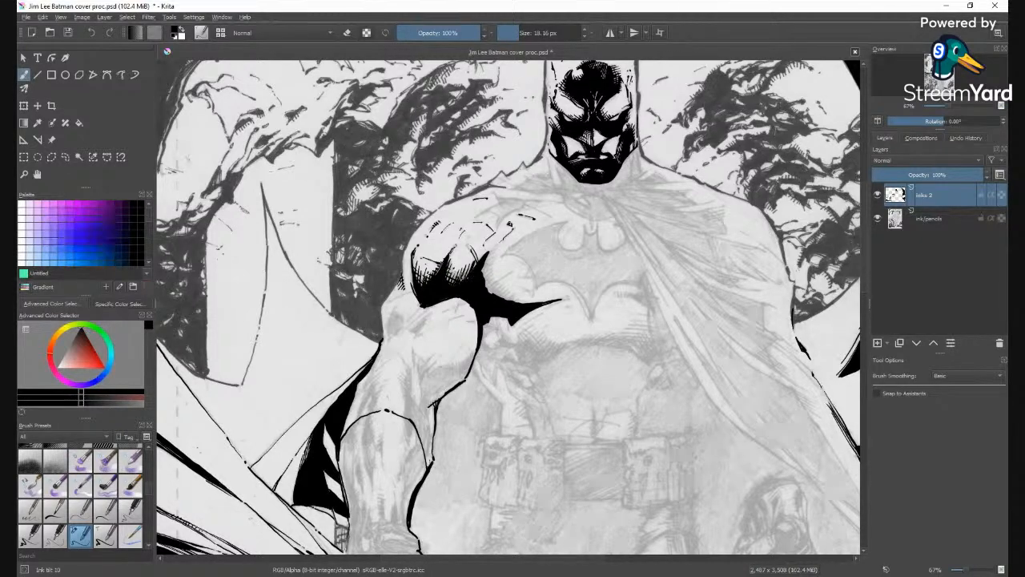
mouse_move(466, 270)
left_mouse_down()
mouse_move(457, 282)
mouse_move(469, 269)
left_mouse_up()
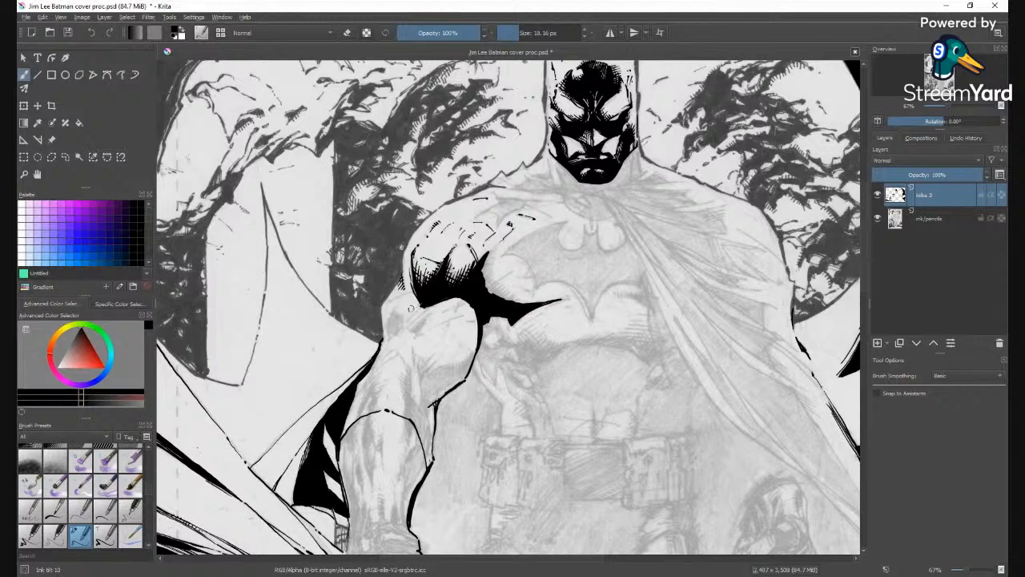
Hatch the shoulder's outer edge, outline the pointed shadow beneath the cape on the upper chest, and fill it solid black.
left_click_drag(414, 288, 393, 298)
mouse_move(500, 200)
left_mouse_down()
mouse_move(522, 212)
mouse_move(503, 219)
mouse_move(479, 209)
mouse_move(564, 199)
mouse_move(550, 201)
left_mouse_up()
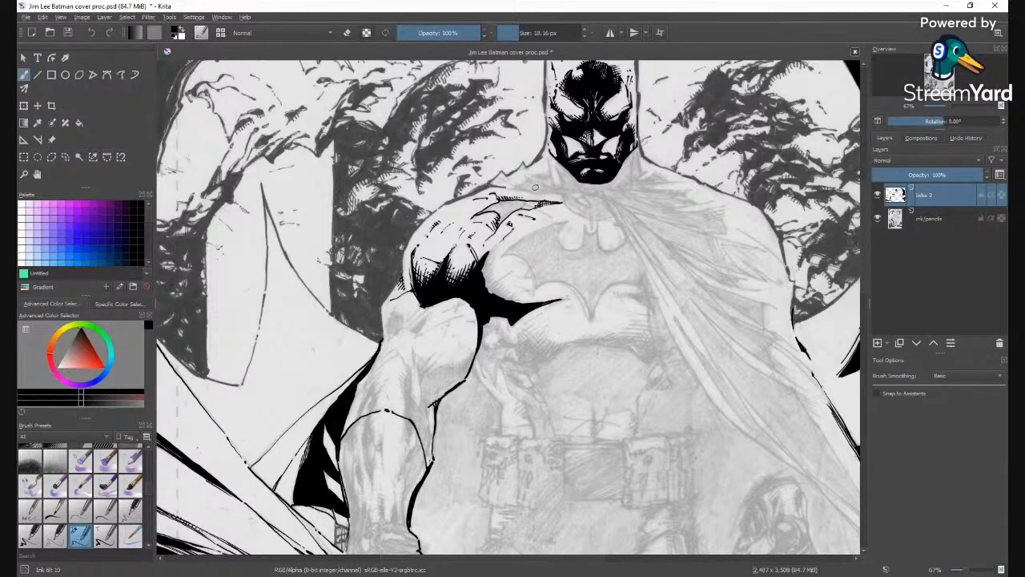
key("f")
left_click(534, 214)
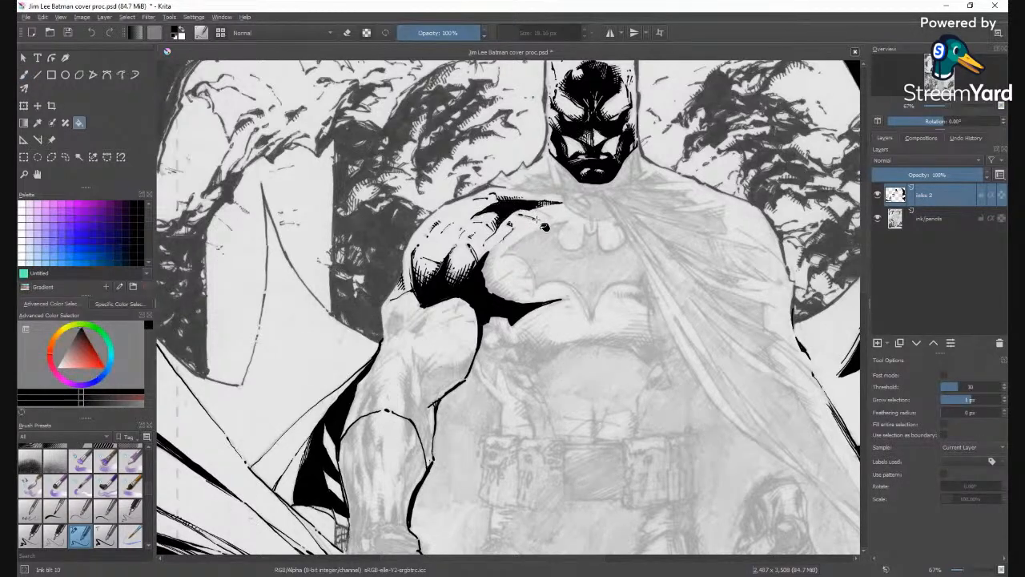
key("b")
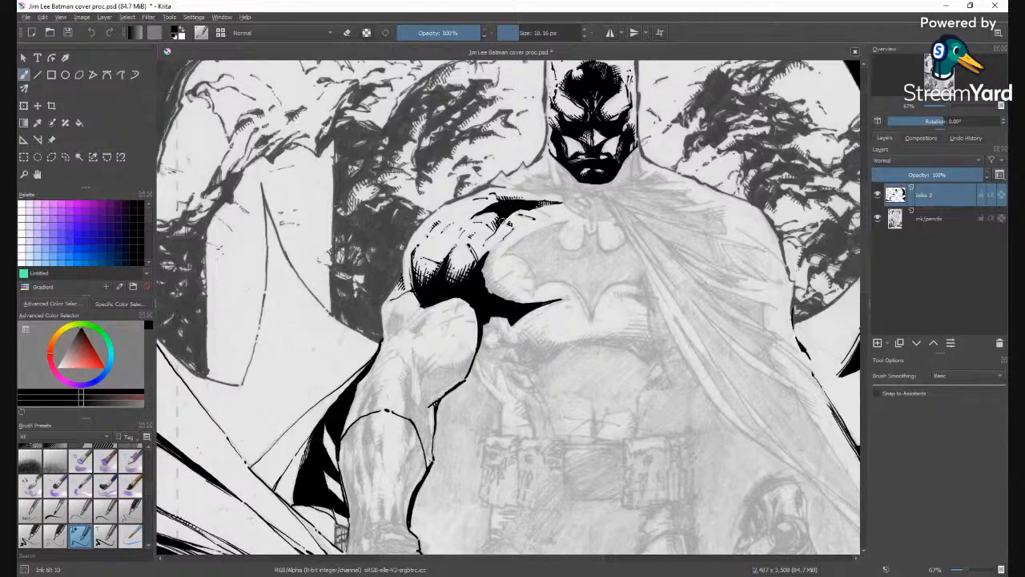
Erase thin highlight scratches into the solid black cape areas behind the arm and on the far side of the figure.
key("e")
key("e")
key("e")
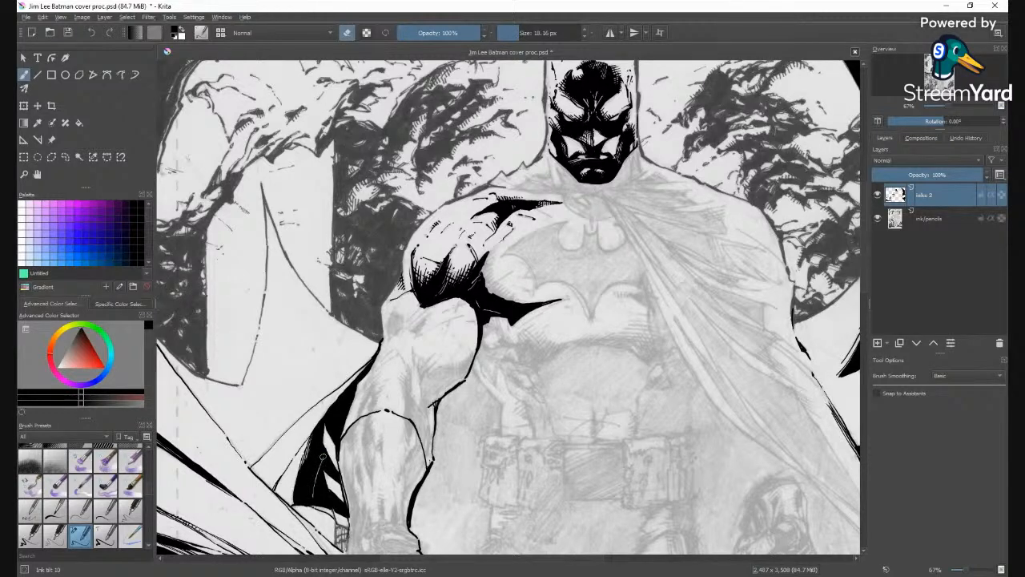
left_click_drag(322, 456, 367, 399)
key("minus")
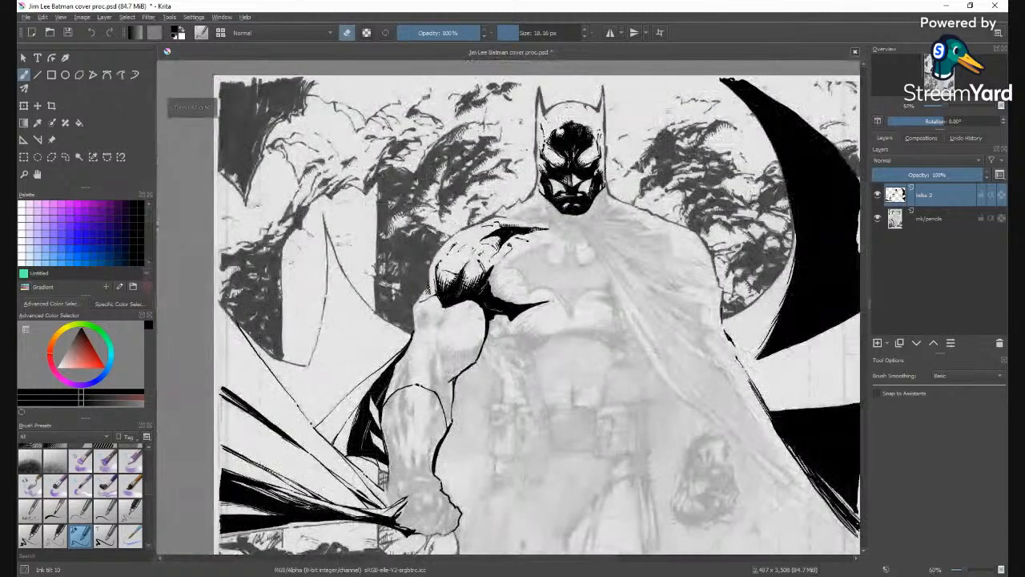
key("minus")
key("minus")
key("plus")
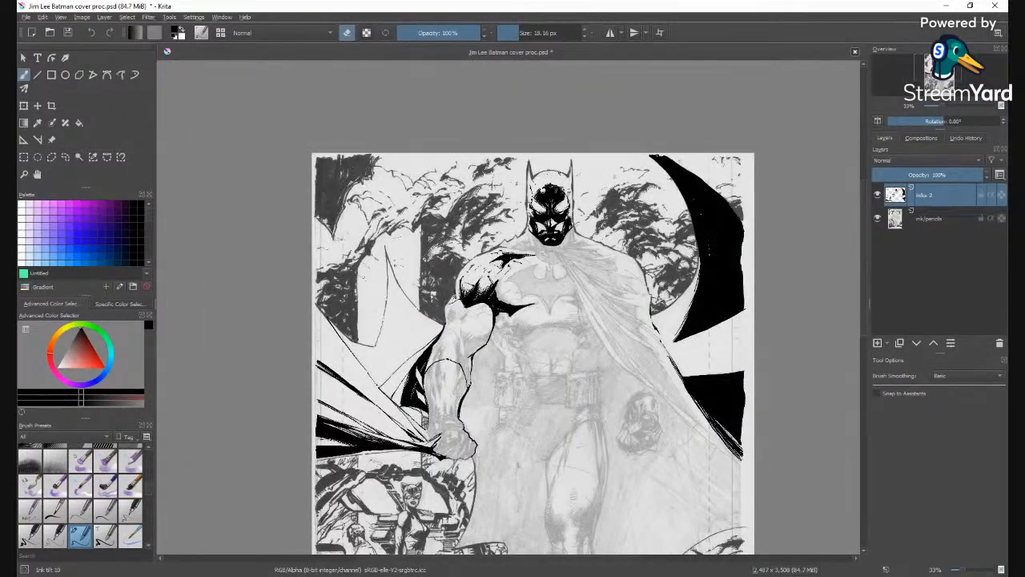
left_click_drag(686, 311, 695, 335)
scroll(541, 438, "up", 1)
scroll(593, 320, "up", 1)
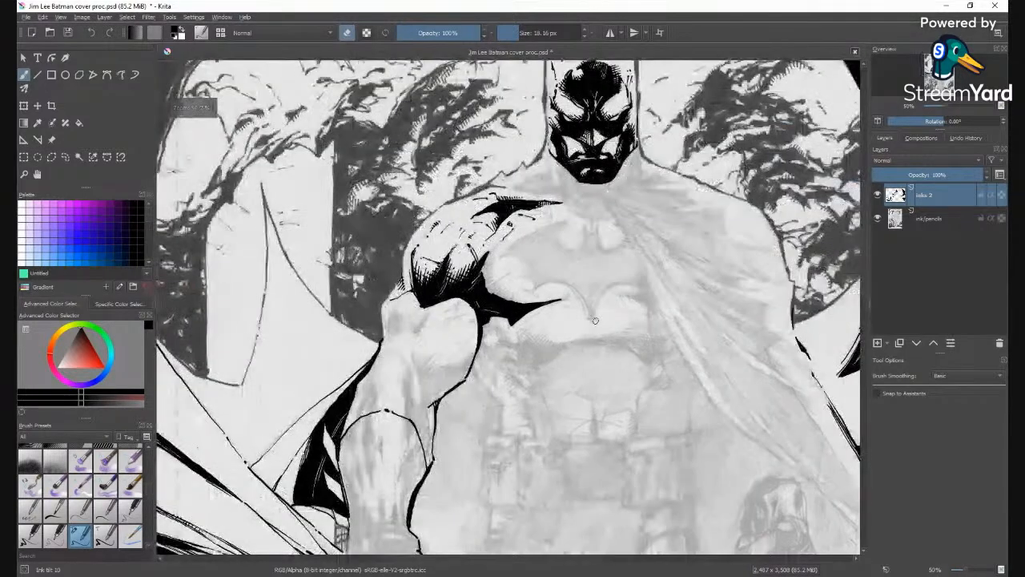
key("e")
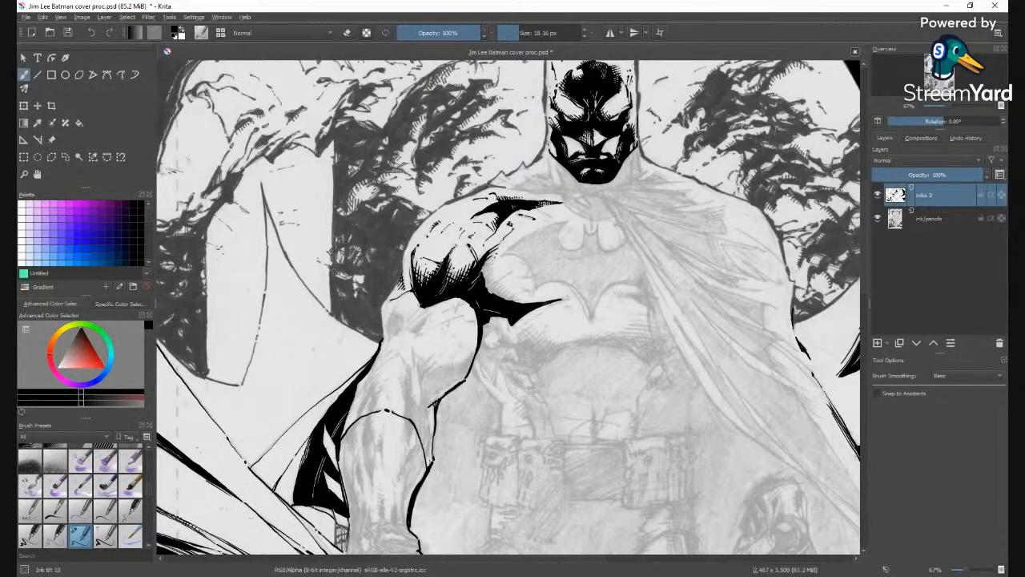
Feather curved hatching along the chest shadow, touch up the shoulder hatching, and add small texture marks on the pectoral.
mouse_move(496, 257)
left_mouse_down()
mouse_move(479, 275)
mouse_move(482, 295)
mouse_move(520, 302)
left_mouse_up()
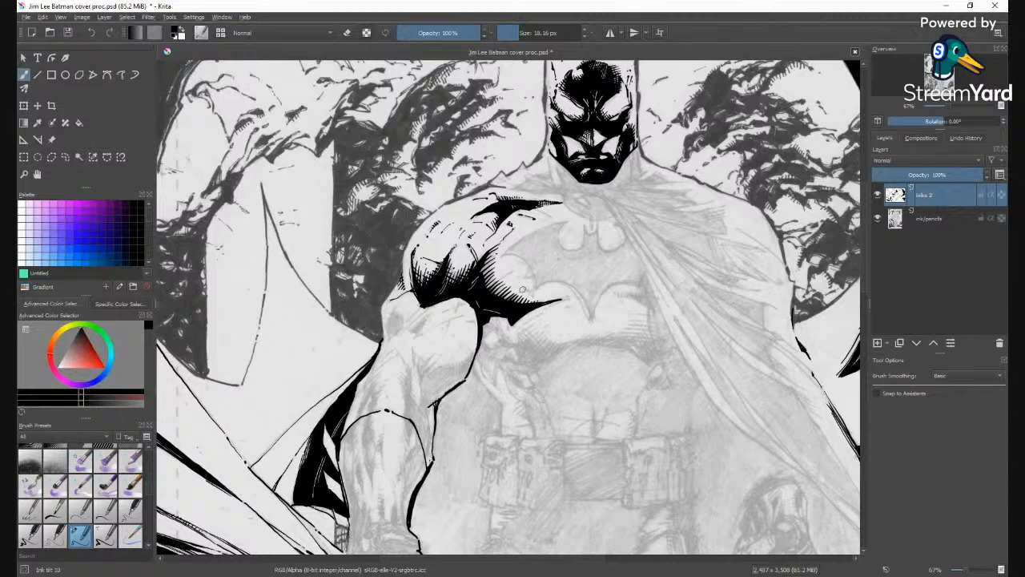
mouse_move(491, 274)
left_mouse_down()
mouse_move(483, 291)
mouse_move(482, 270)
mouse_move(484, 285)
left_mouse_up()
key("e")
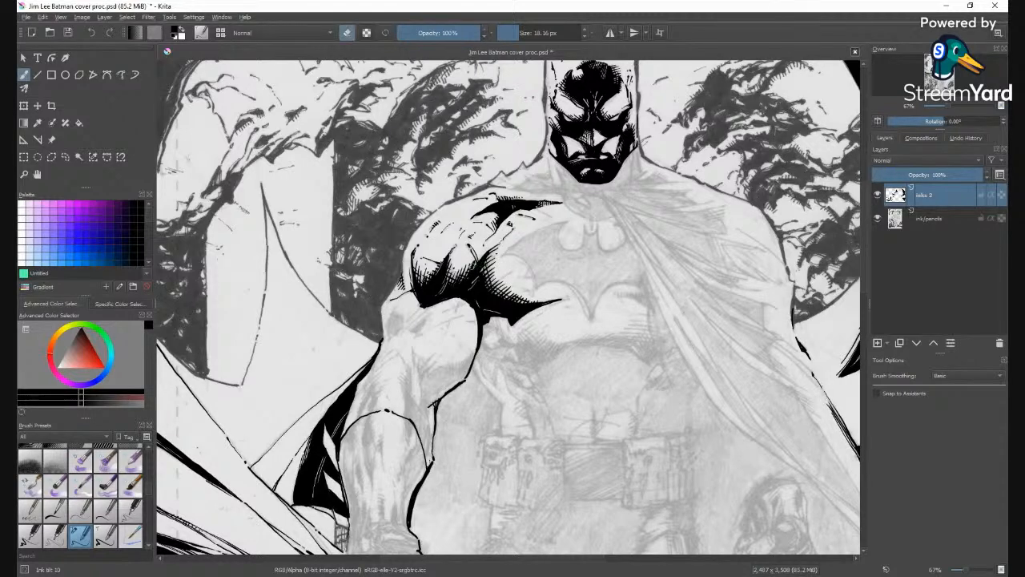
left_click_drag(421, 269, 424, 277)
key("e")
left_click_drag(531, 294, 527, 290)
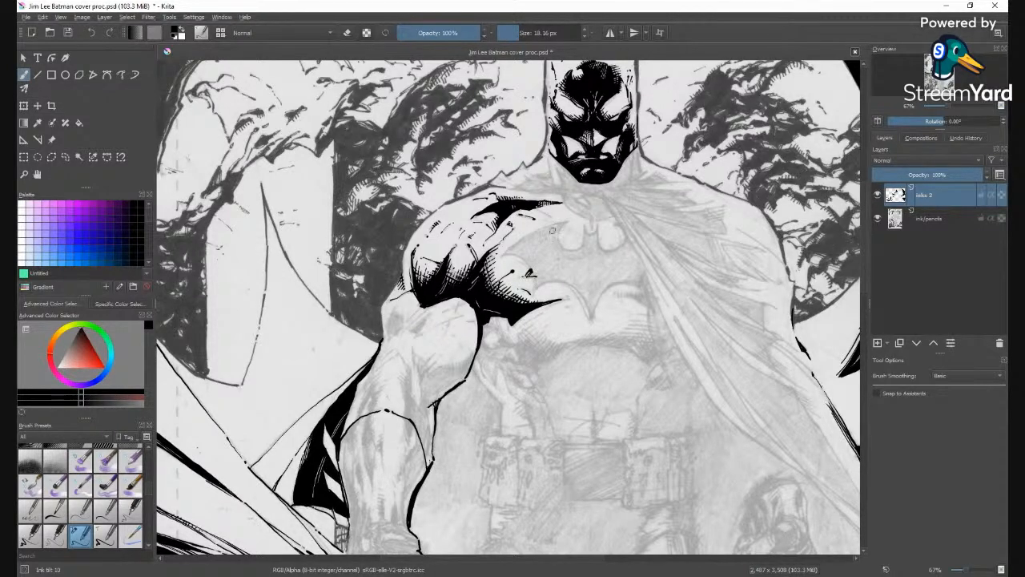
Ink the outline of the chest bat emblem, including its ears, upper wing edges and scalloped lower edge.
key("minus")
key("minus")
key("minus")
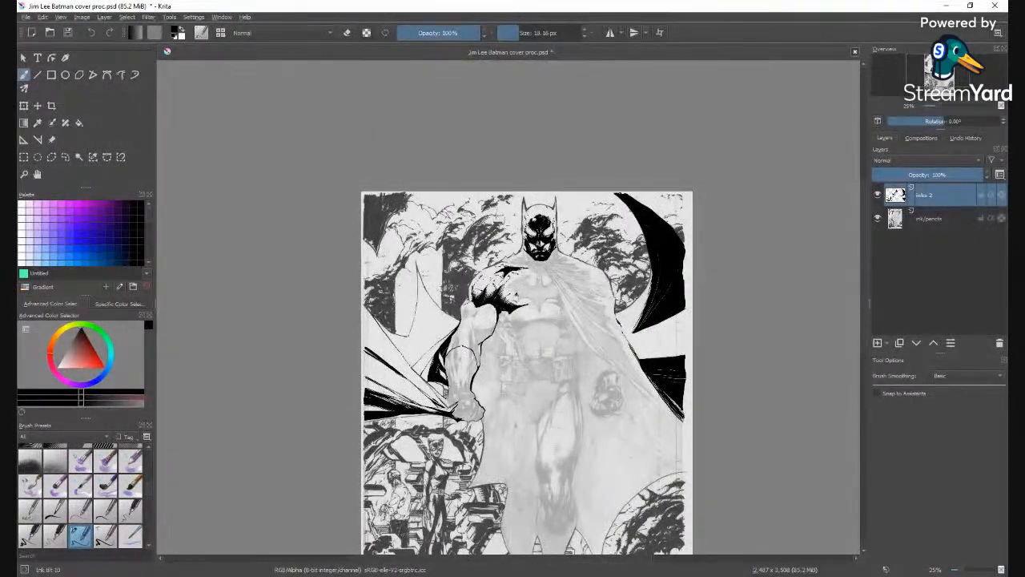
key("plus")
key("plus")
key("plus")
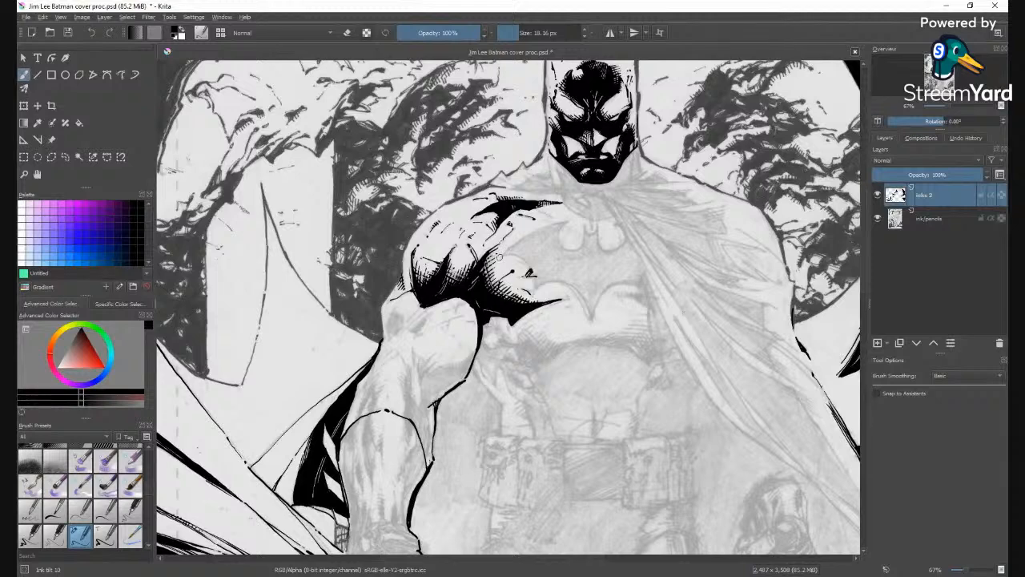
mouse_move(498, 256)
left_mouse_down()
mouse_move(560, 225)
mouse_move(558, 244)
mouse_move(573, 249)
left_mouse_up()
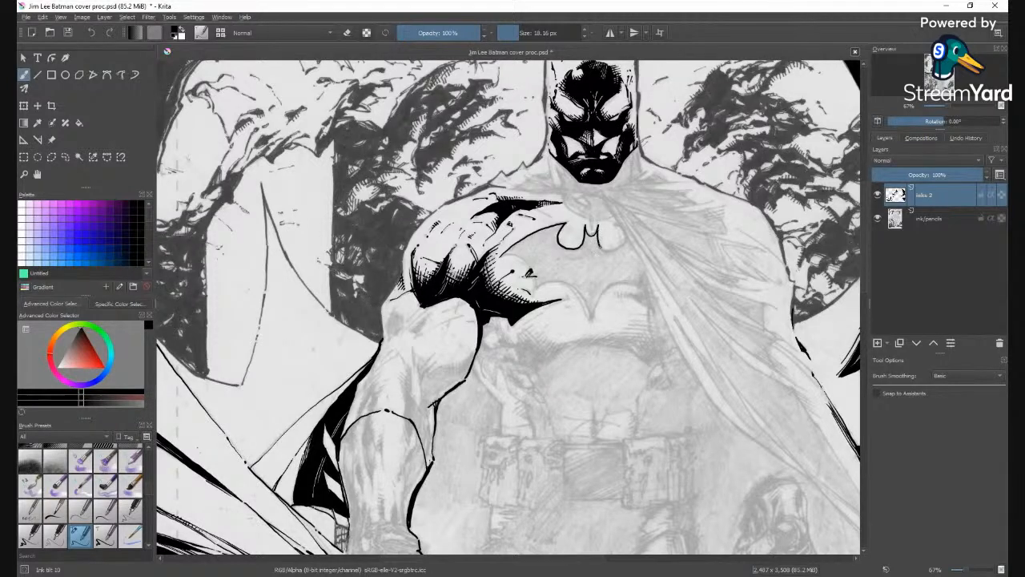
mouse_move(600, 247)
left_mouse_down()
mouse_move(617, 241)
mouse_move(635, 253)
left_mouse_up()
mouse_move(504, 253)
left_mouse_down()
mouse_move(535, 277)
mouse_move(574, 285)
left_mouse_up()
mouse_move(591, 322)
left_mouse_down()
mouse_move(571, 291)
mouse_move(642, 287)
left_mouse_up()
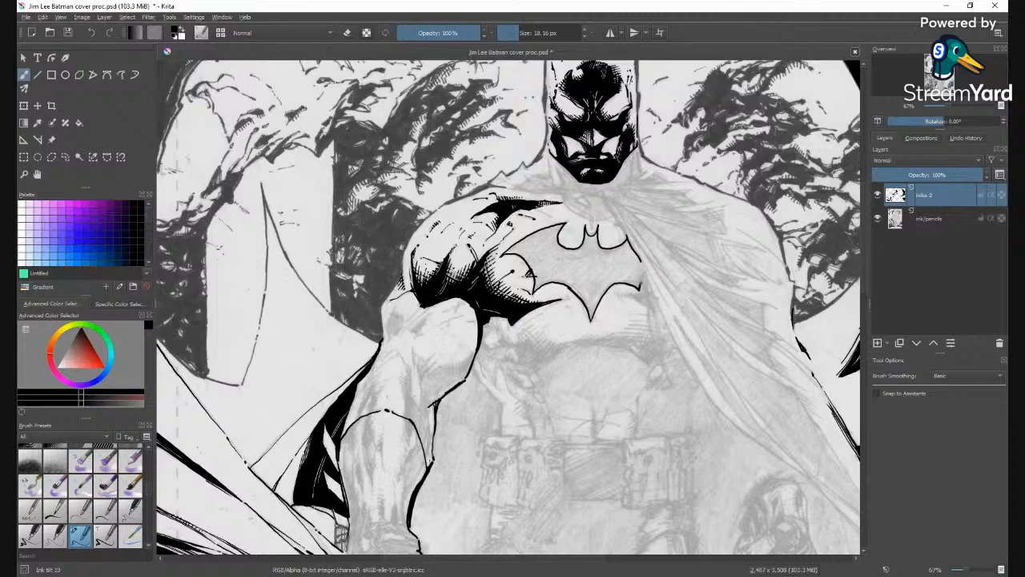
Redraw the cape edge running past the bat emblem, close the emblem's wing against it, and fill the emblem solid black.
key("e")
key("e")
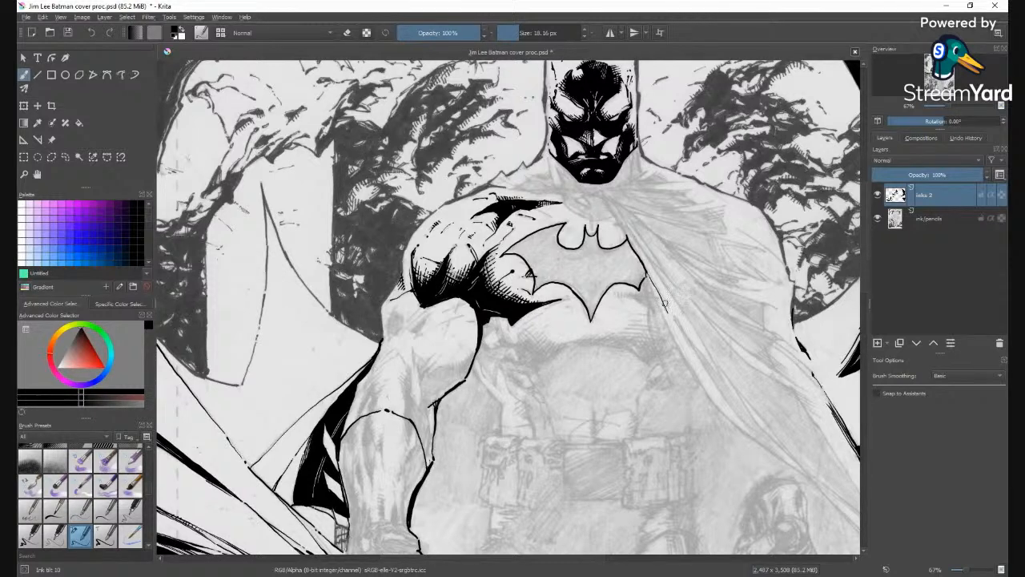
key("ctrl+z")
left_click_drag(641, 265, 666, 306)
left_click_drag(645, 272, 638, 287)
key("f")
left_click(587, 273)
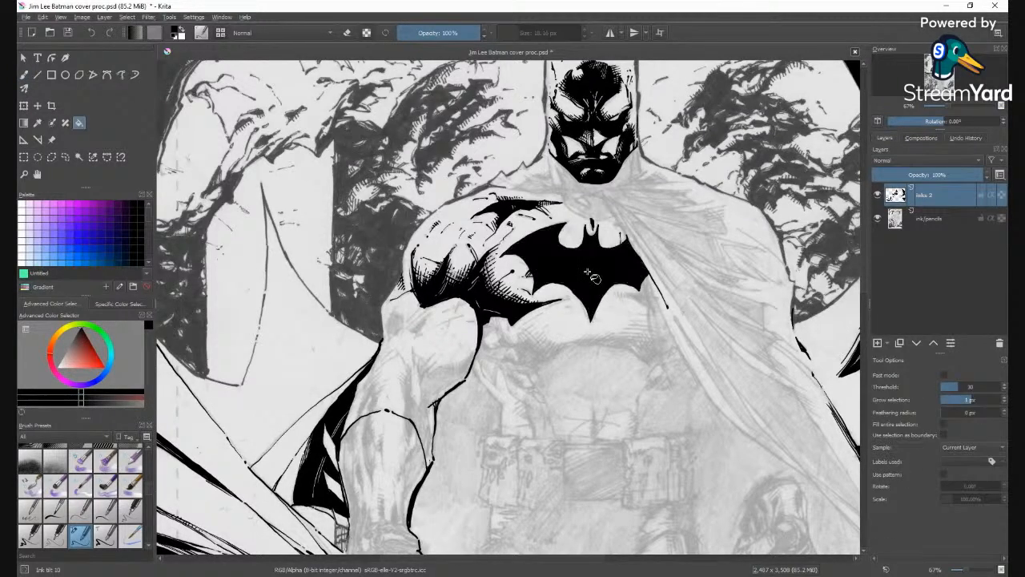
key("b")
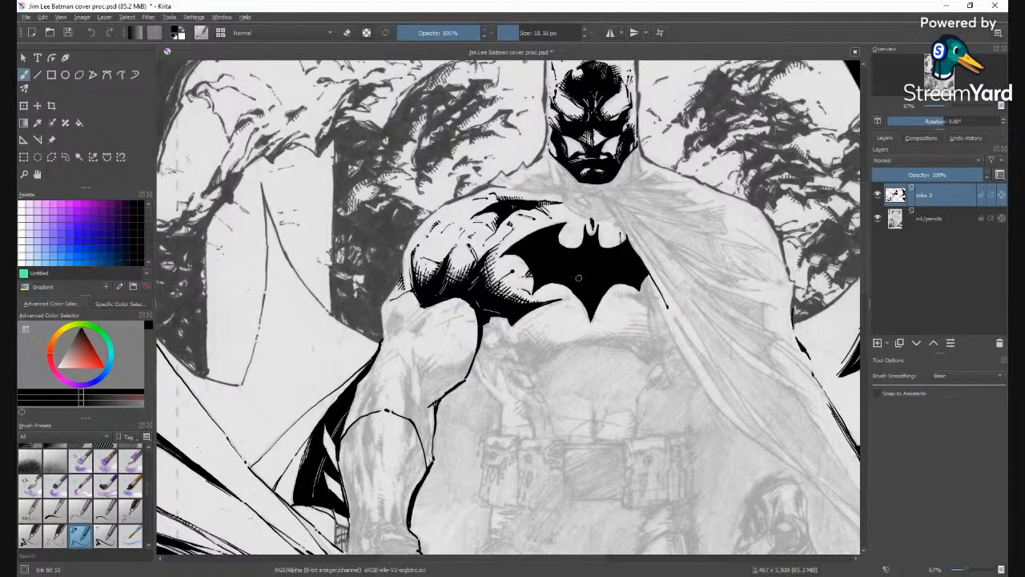
Erase a broken highlight down the emblem's centre and ink the neckline and cape fold contours above it.
key("e")
key("e")
mouse_move(620, 225)
left_mouse_down()
mouse_move(605, 201)
mouse_move(563, 203)
left_mouse_up()
left_click_drag(609, 217, 603, 213)
mouse_move(559, 196)
left_mouse_down()
mouse_move(506, 189)
mouse_move(548, 194)
mouse_move(500, 176)
left_mouse_up()
key("ctrl+z")
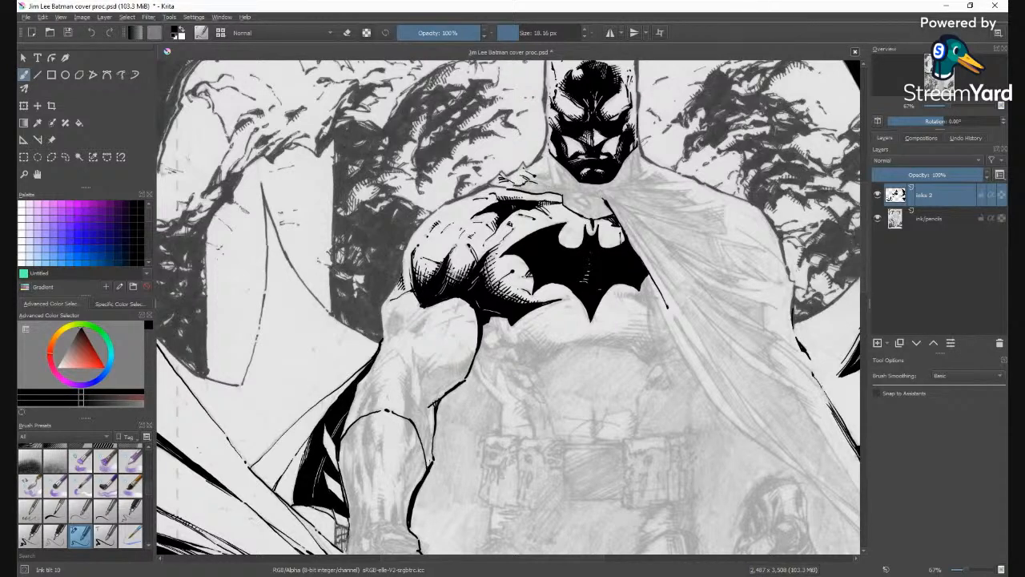
Add shaded fold strokes to the cape over the holding-arm shoulder and fill the neckline shadow above the emblem black.
left_click_drag(509, 186, 522, 184)
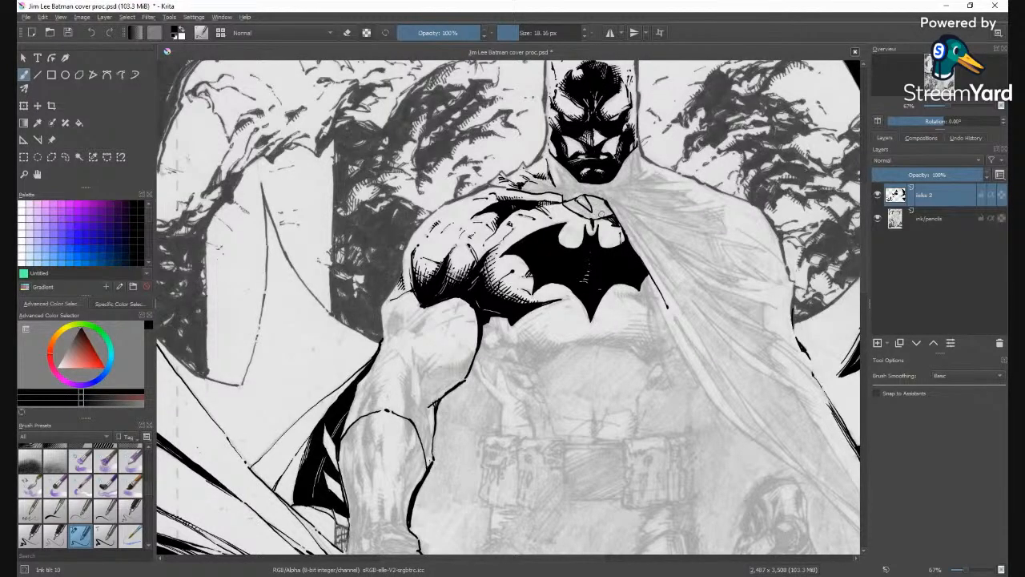
key("f")
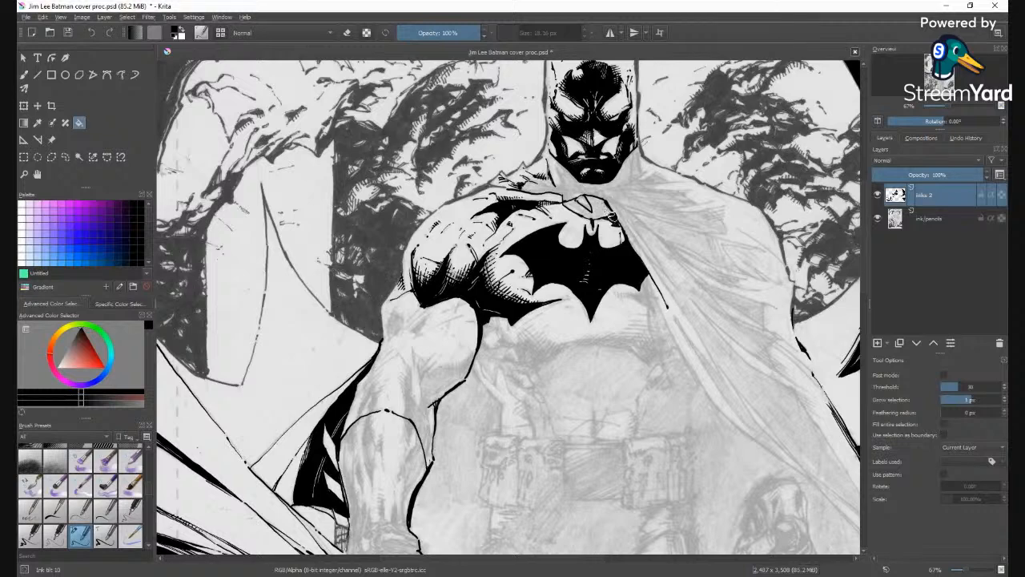
key("b")
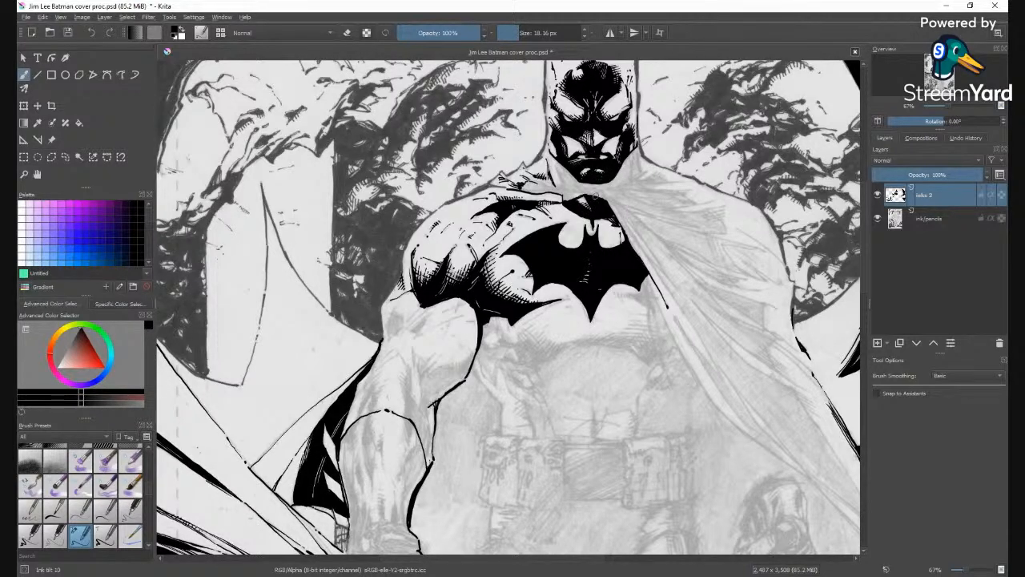
Ink the cape folds where they meet the neck on the holding-arm side and clean up the strokes with the eraser.
key("e")
key("e")
left_click_drag(551, 189, 529, 178)
key("ctrl+z")
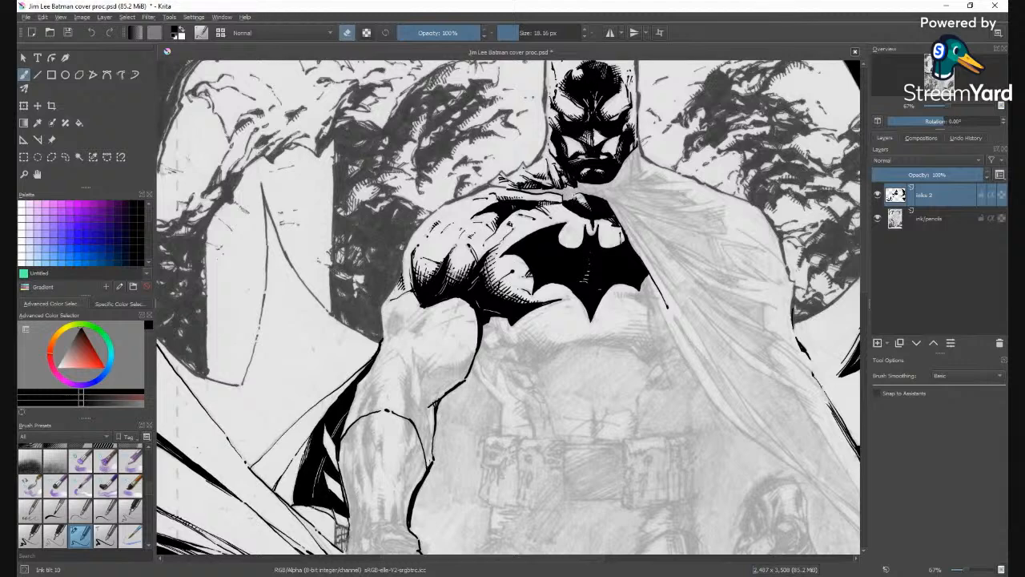
key("e")
With the canvas rotated to -45°, ink the cape folds on the other side of the neck and fill the neck shadow black.
key("ctrl+bracketleft")
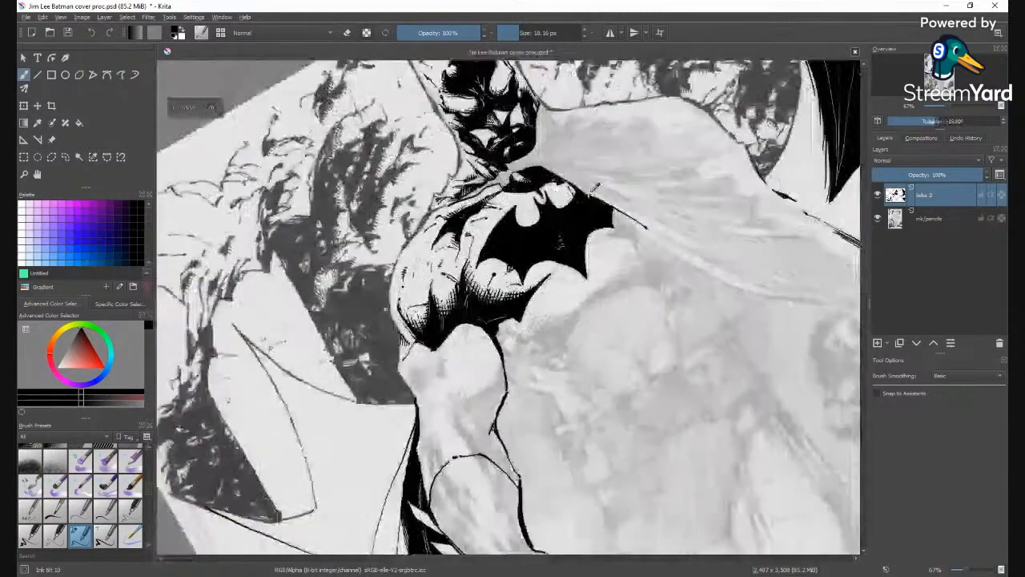
key("ctrl+bracketleft")
key("ctrl+bracketleft")
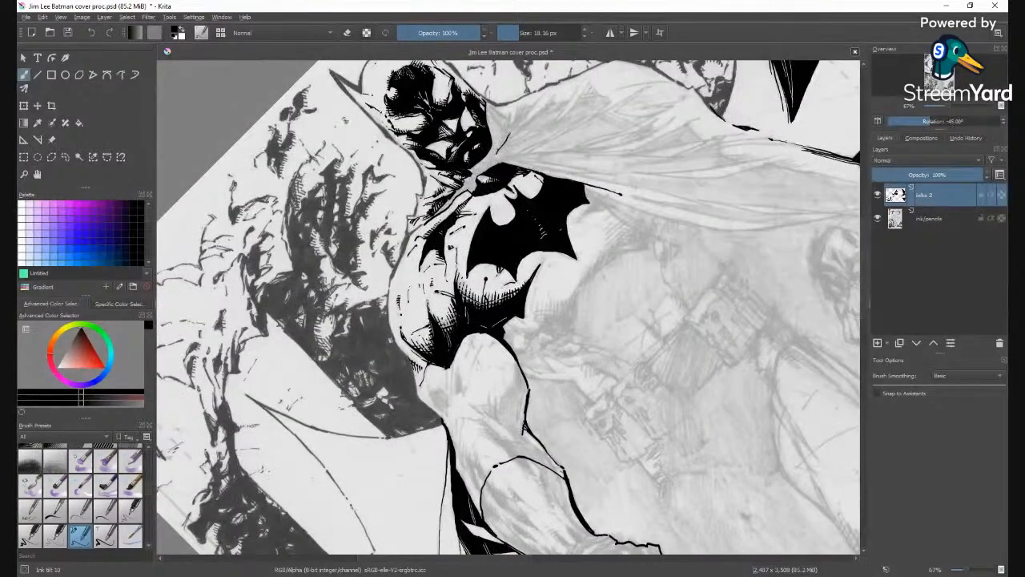
left_click_drag(507, 137, 521, 120)
mouse_move(508, 121)
left_mouse_down()
mouse_move(518, 106)
mouse_move(526, 112)
left_mouse_up()
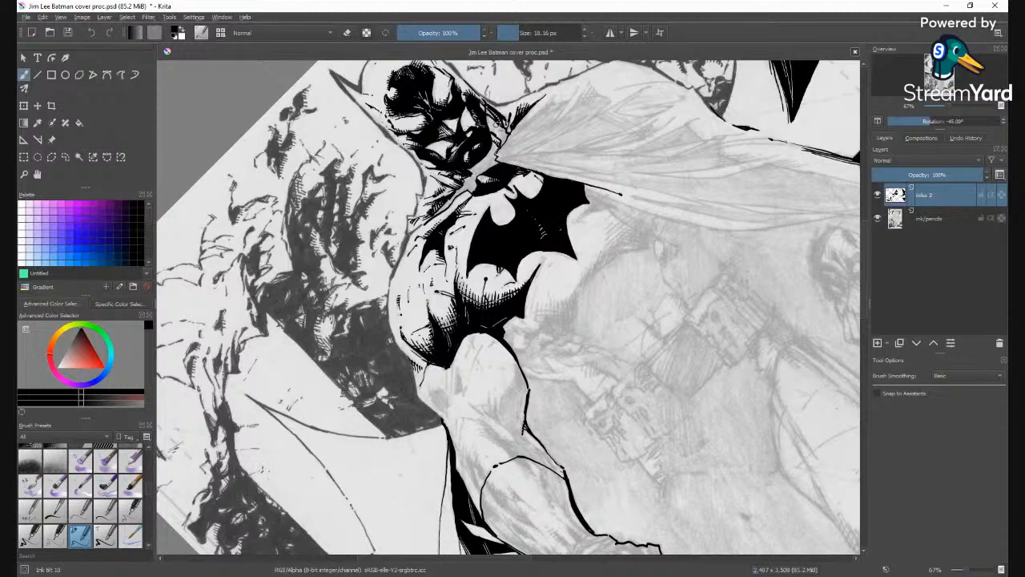
key("f")
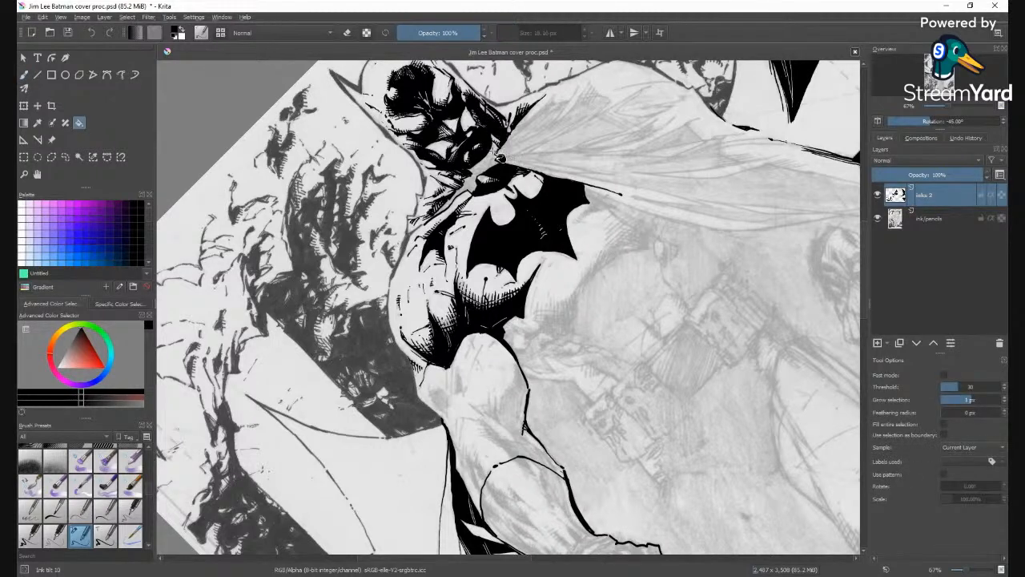
left_click(495, 167)
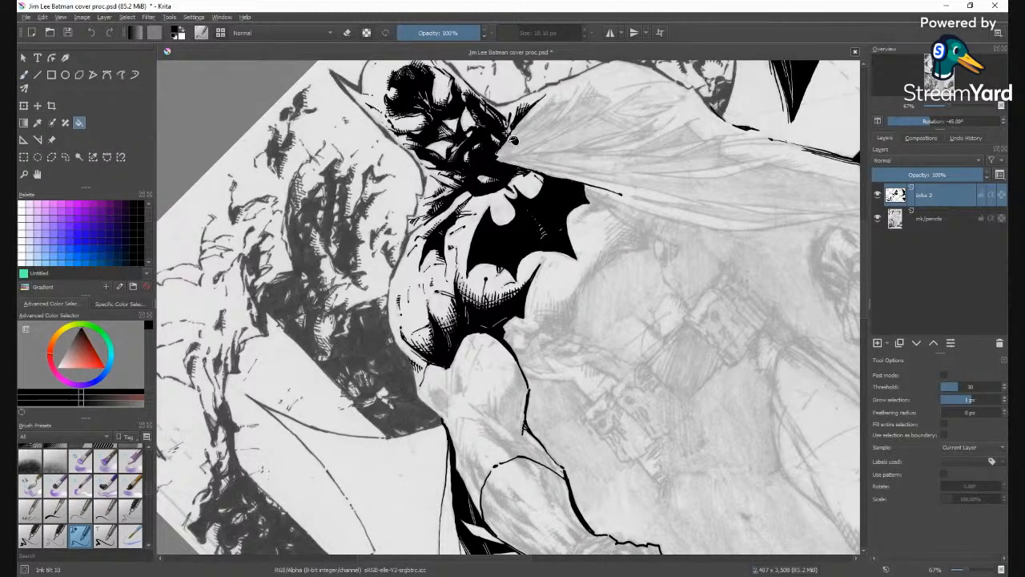
key("b")
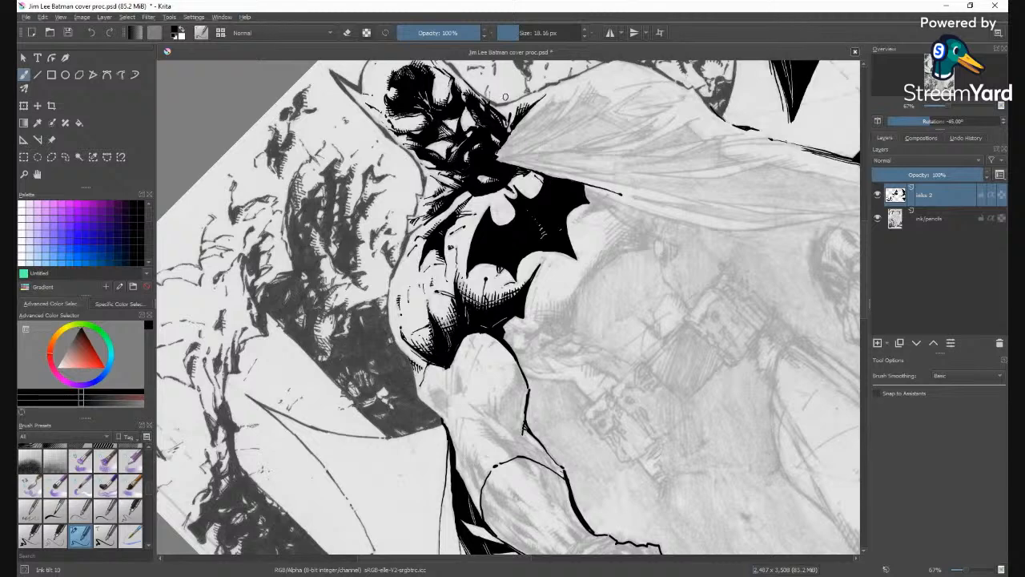
key("e")
key("e")
With the canvas upright again, extend the chest shadow's pointed tip with fine strokes and add small texture marks below the emblem.
key("6")
key("6")
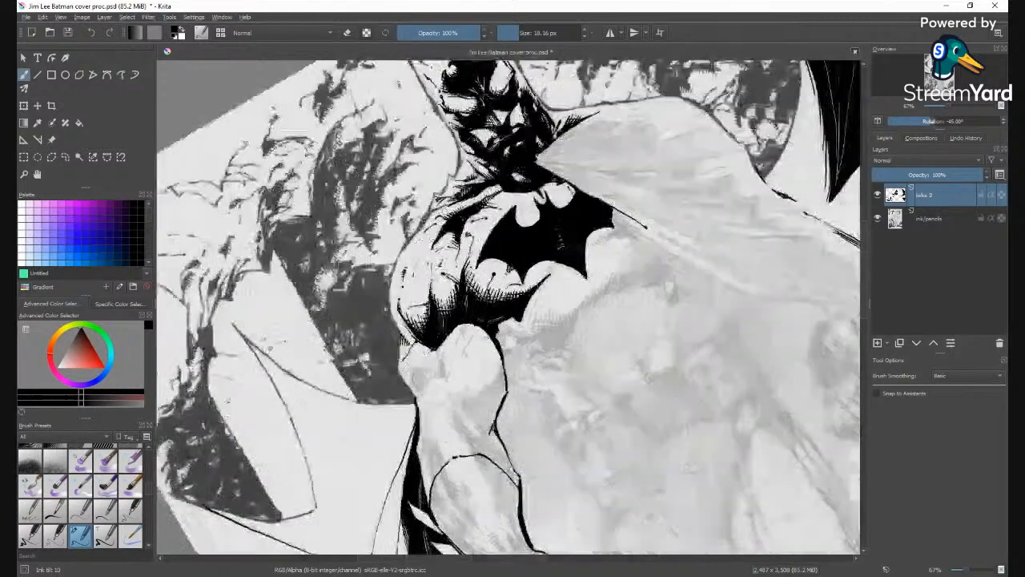
key("5")
key("2")
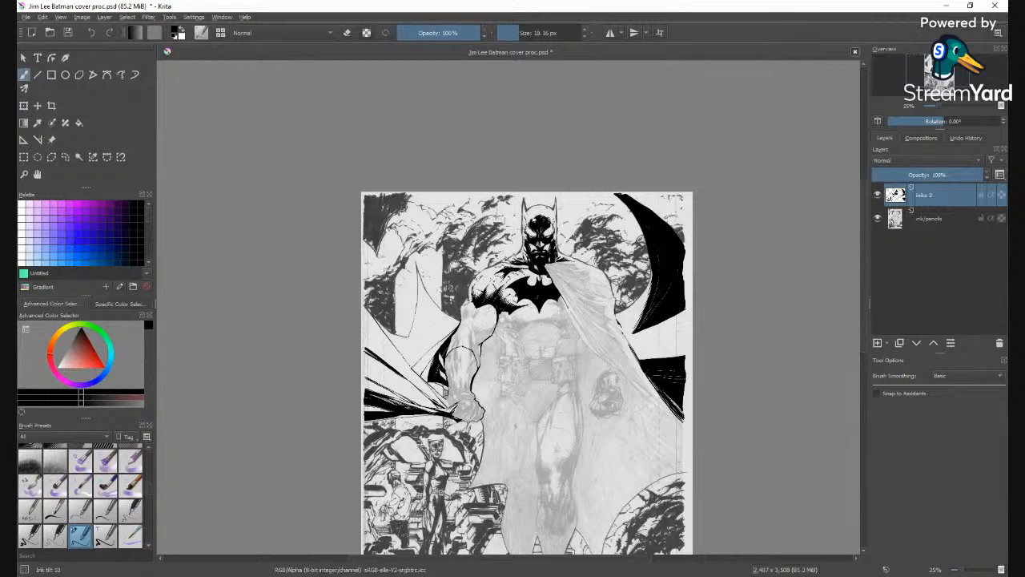
key("plus")
key("plus")
key("plus")
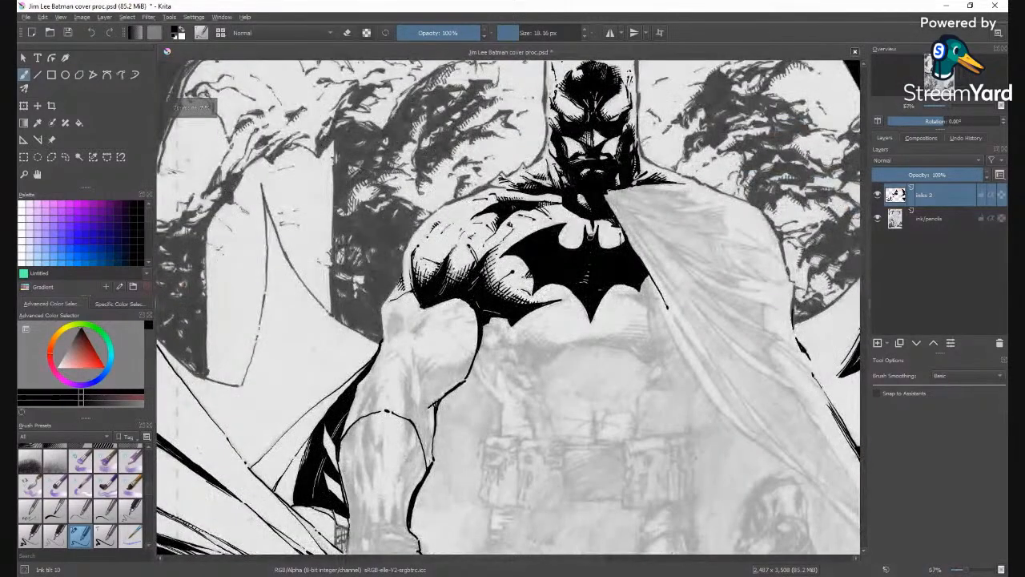
mouse_move(592, 242)
left_mouse_down()
mouse_move(498, 312)
mouse_move(490, 244)
mouse_move(547, 282)
left_mouse_up()
key("plus")
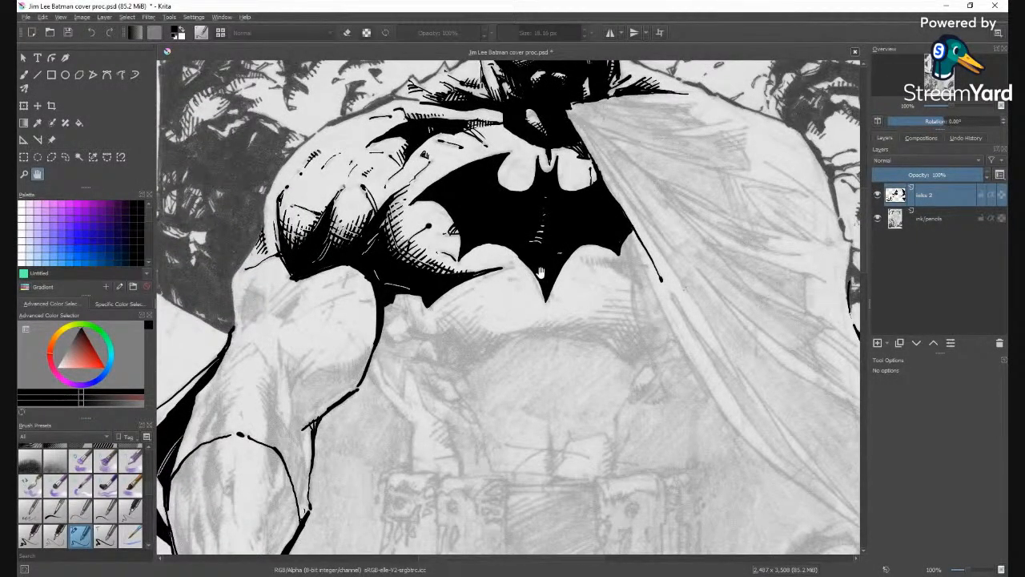
key("b")
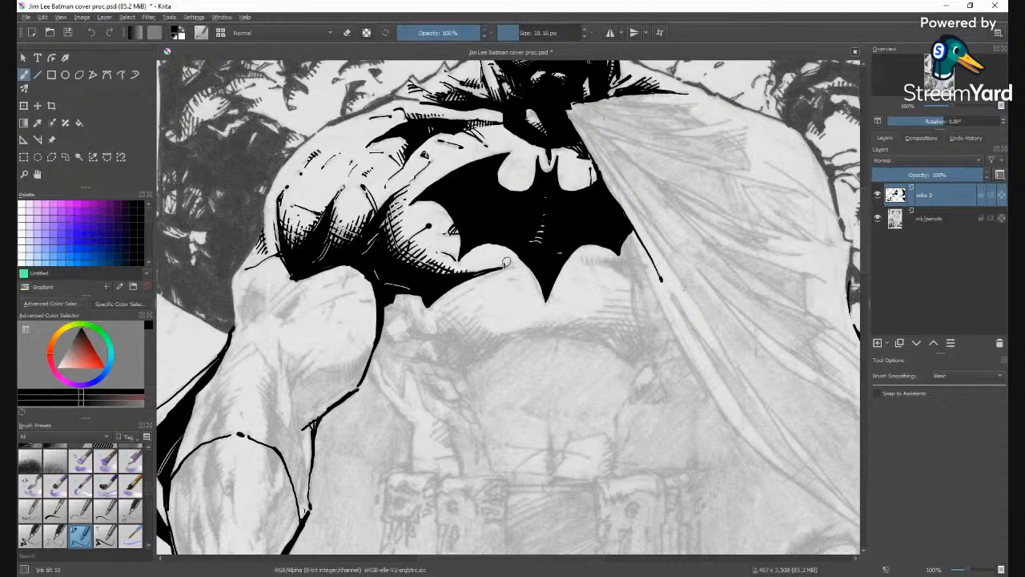
left_click_drag(513, 260, 485, 277)
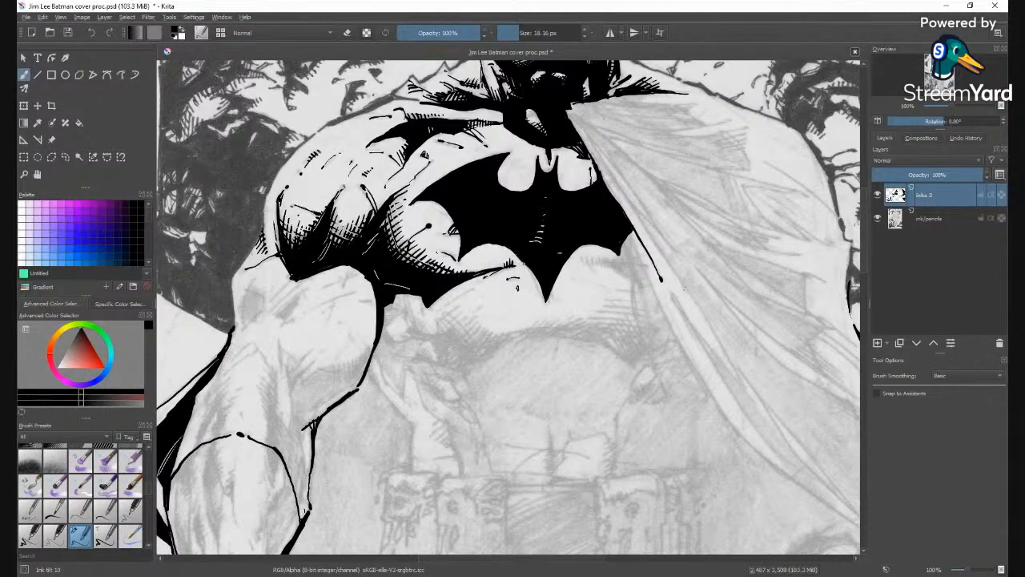
Add short hatch strokes beside the bat emblem's lower point and beneath its wing on the cape side.
left_click_drag(537, 283, 543, 303)
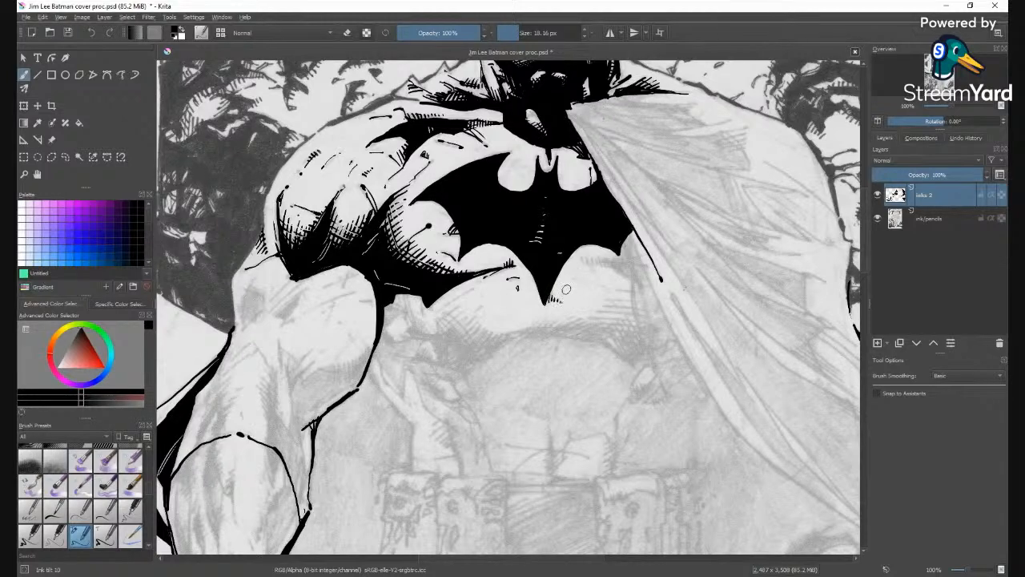
left_click_drag(582, 255, 597, 264)
left_click_drag(601, 253, 611, 262)
mouse_move(614, 252)
left_mouse_down()
mouse_move(615, 263)
mouse_move(628, 261)
left_mouse_up()
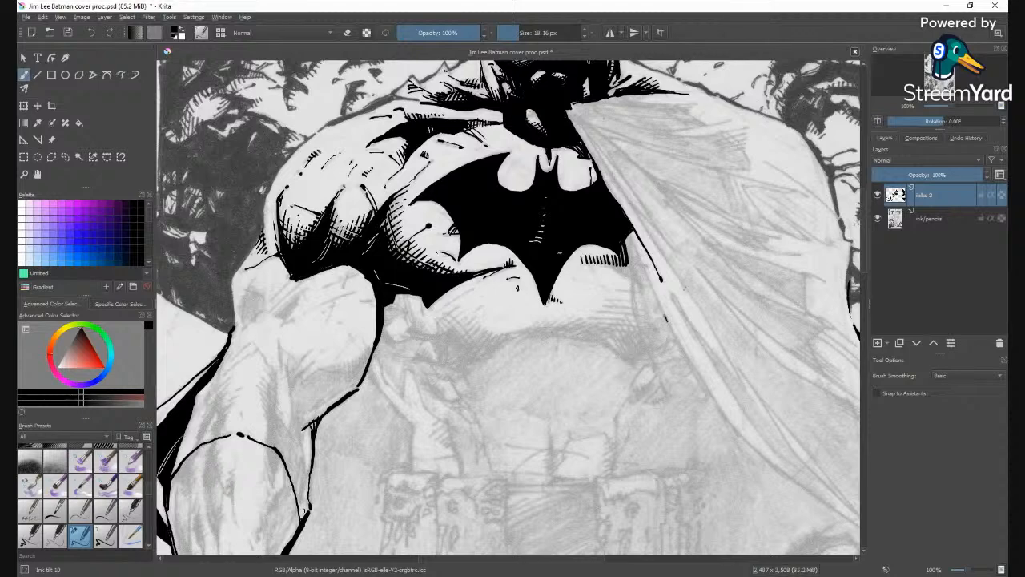
Ink the torso's side contour and the cape's inner edge down toward the waist, and save the file.
left_click_drag(667, 320, 631, 235)
mouse_move(650, 360)
left_mouse_down()
mouse_move(617, 265)
mouse_move(630, 276)
left_mouse_up()
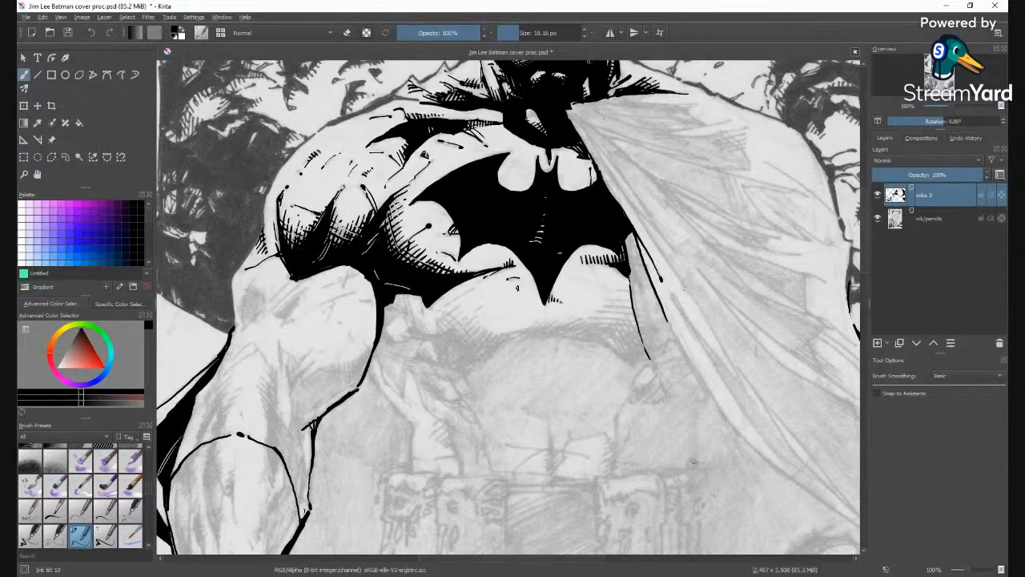
mouse_move(695, 463)
left_mouse_down()
mouse_move(710, 398)
mouse_move(668, 322)
left_mouse_up()
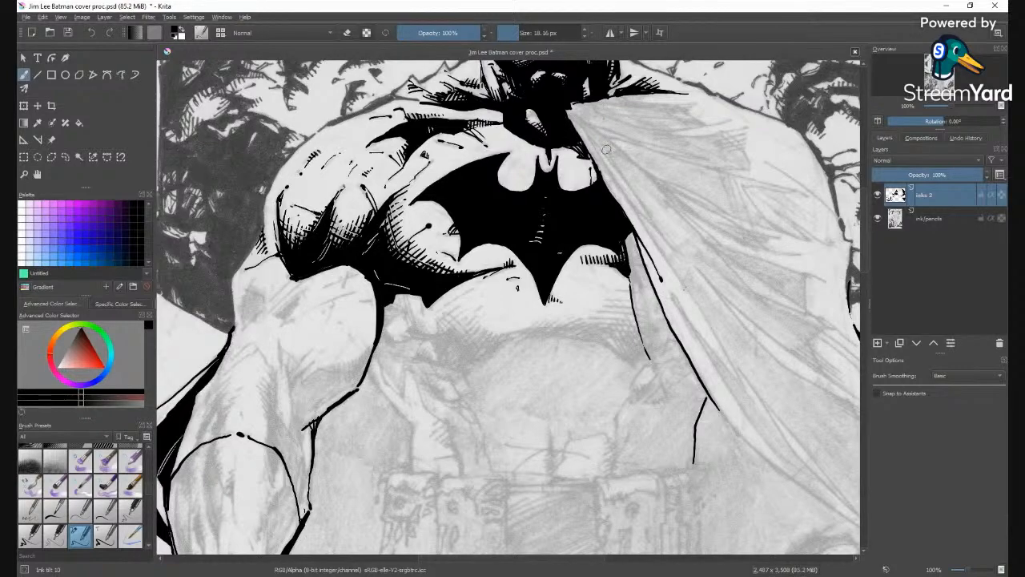
key("space")
left_click_drag(632, 209, 446, 356)
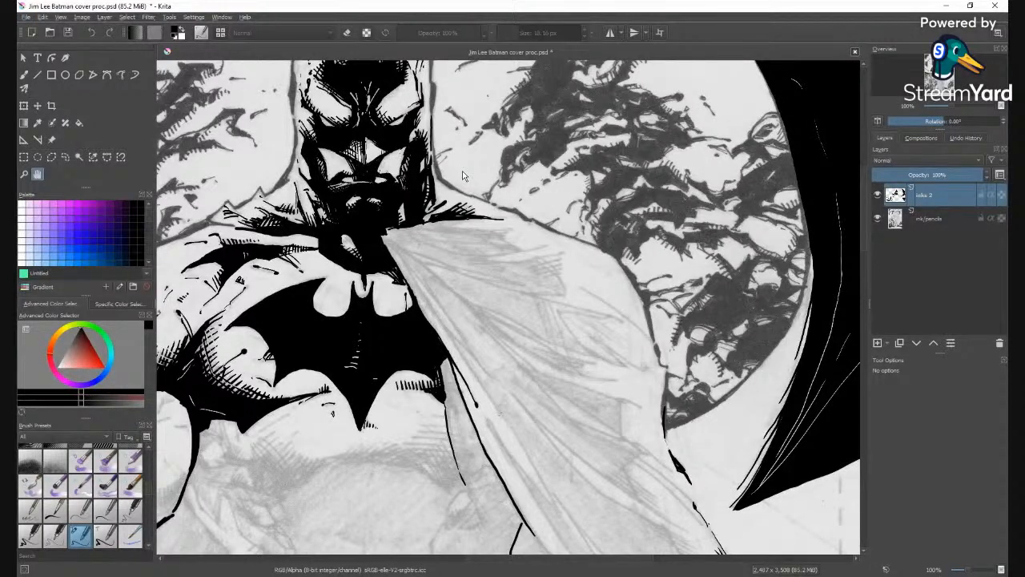
key("ctrl+s")
key("b")
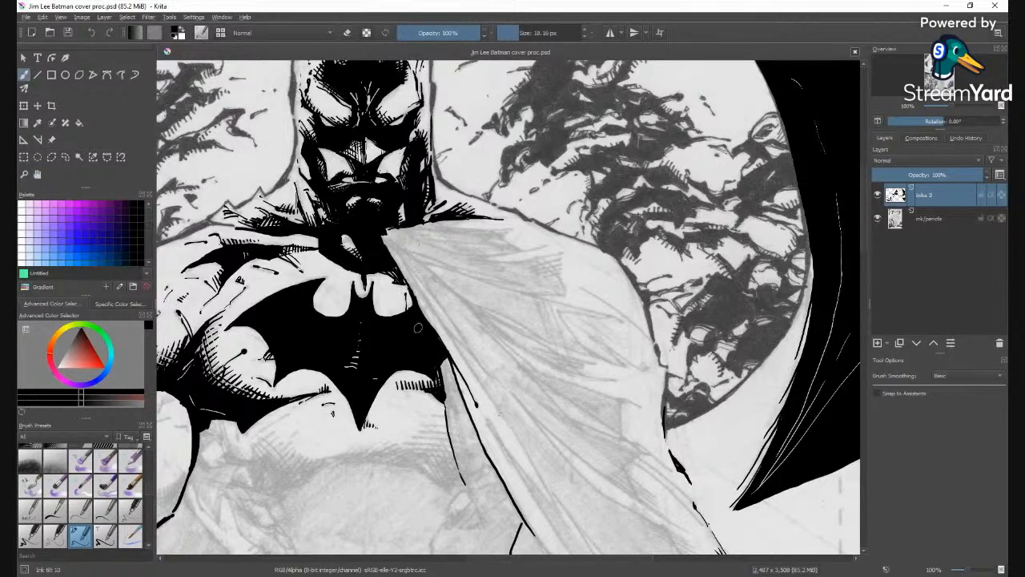
Ink small tapered shadow strokes on the hanging arm's outer side, just above the glove's edge.
key("h")
left_click_drag(403, 428, 491, 175)
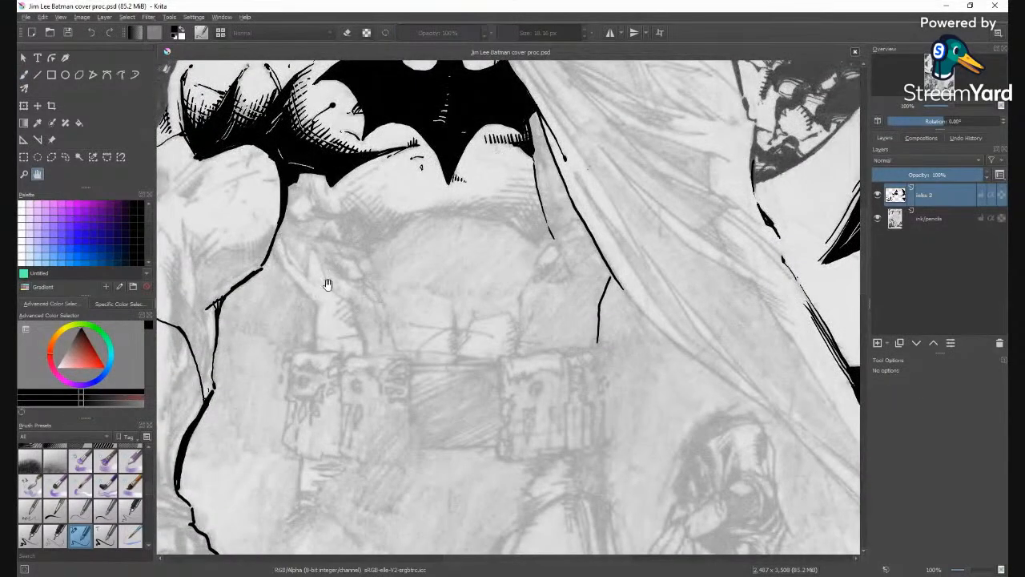
mouse_move(328, 285)
left_mouse_down()
mouse_move(427, 282)
mouse_move(542, 334)
left_mouse_up()
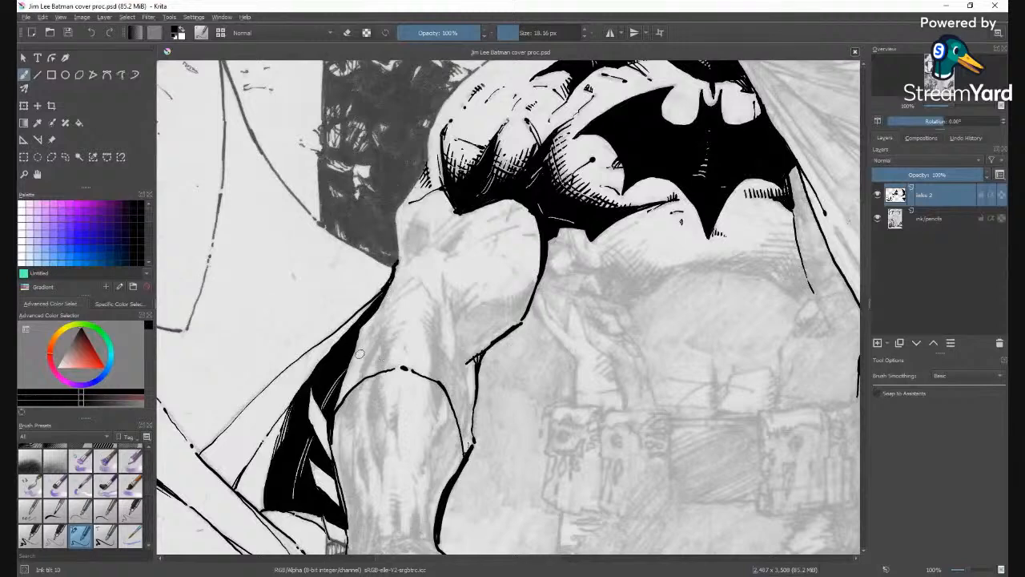
left_click_drag(389, 342, 385, 359)
left_click(384, 369)
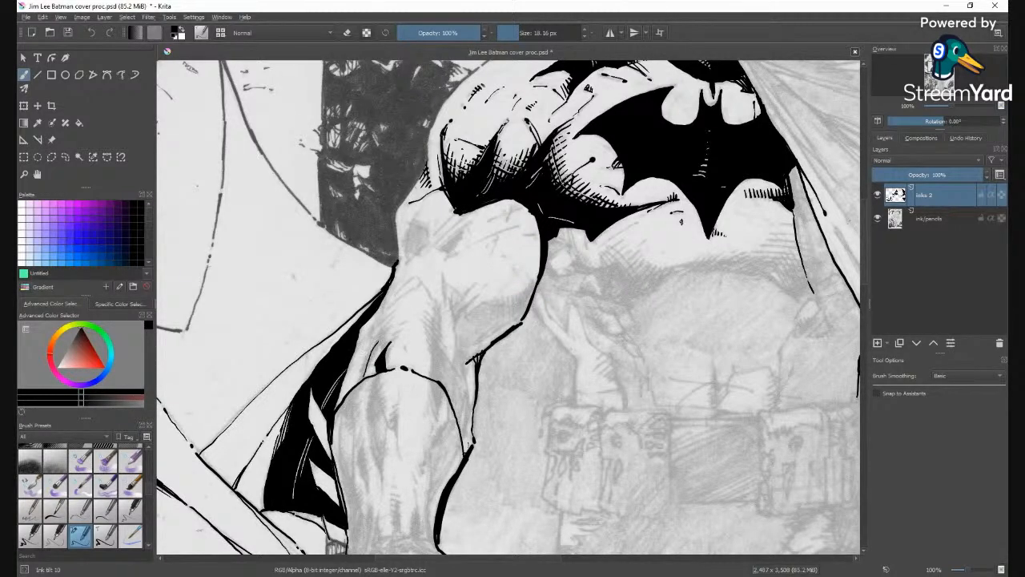
left_click_drag(386, 340, 380, 364)
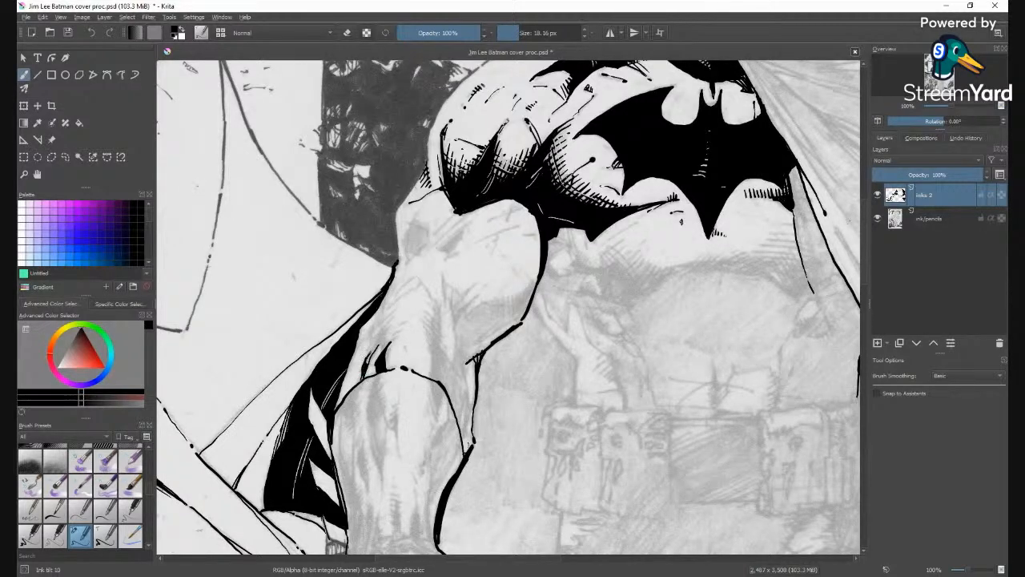
left_click_drag(370, 357, 383, 325)
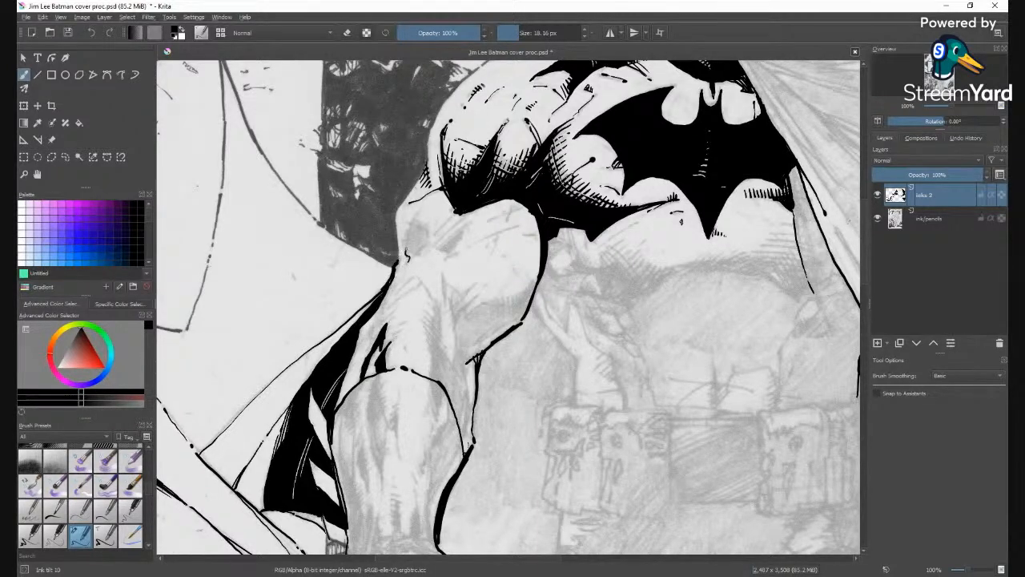
Outline two small angular shadow shapes below the shoulder on the hanging arm and fill them black.
mouse_move(406, 253)
left_mouse_down()
mouse_move(412, 226)
mouse_move(428, 244)
mouse_move(409, 261)
left_mouse_up()
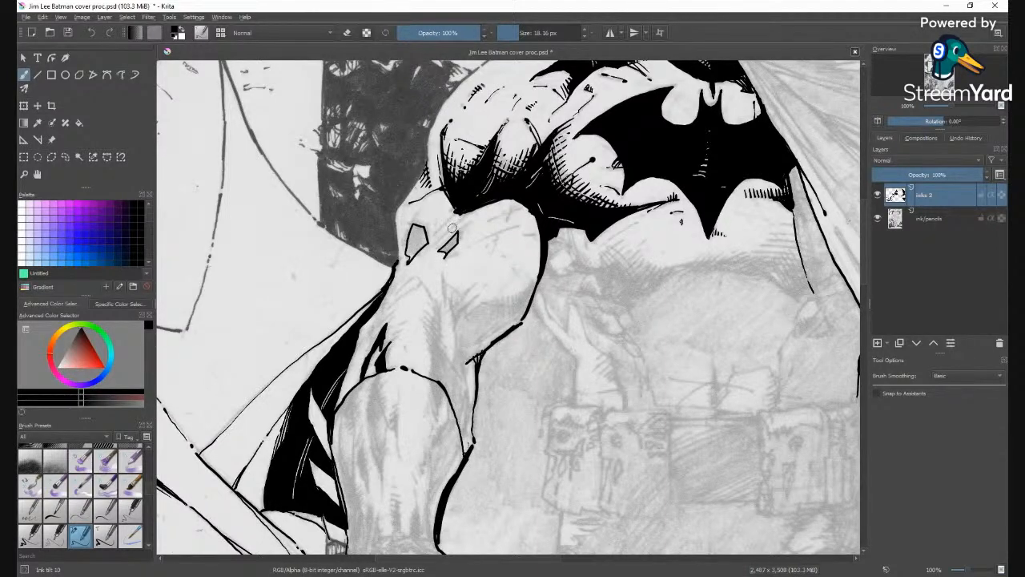
left_click_drag(449, 232, 439, 246)
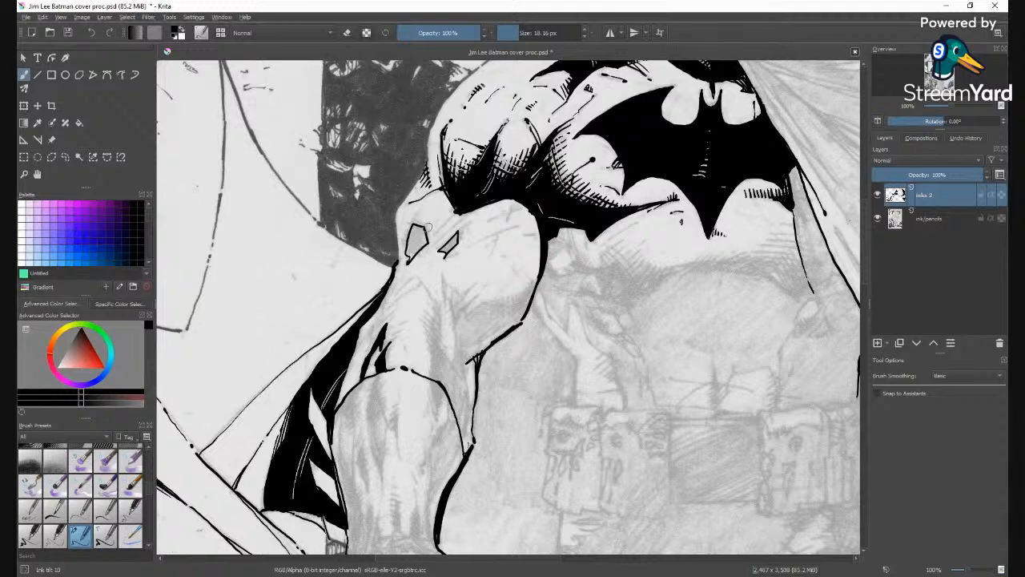
key("f")
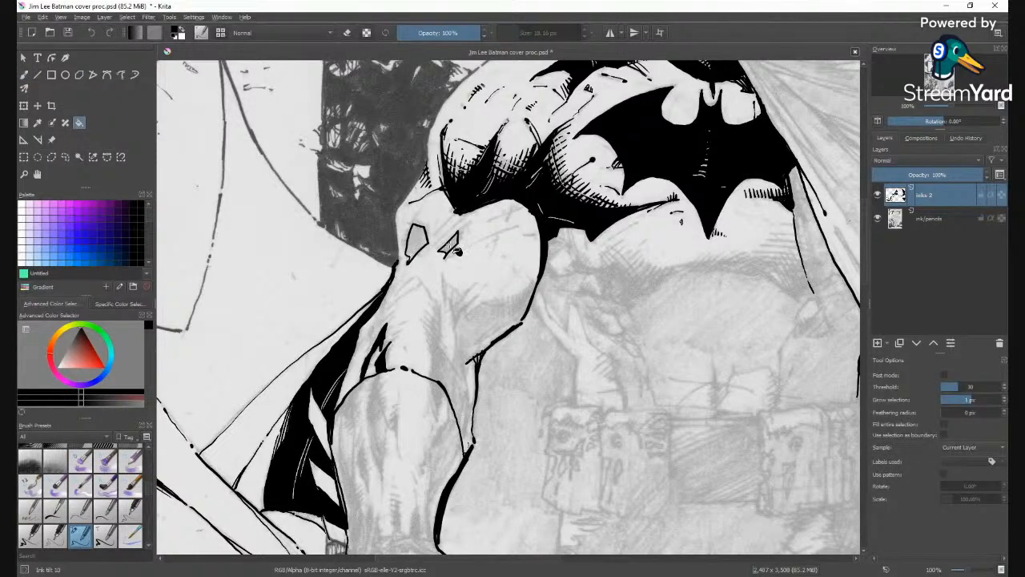
left_click(456, 248)
key("b")
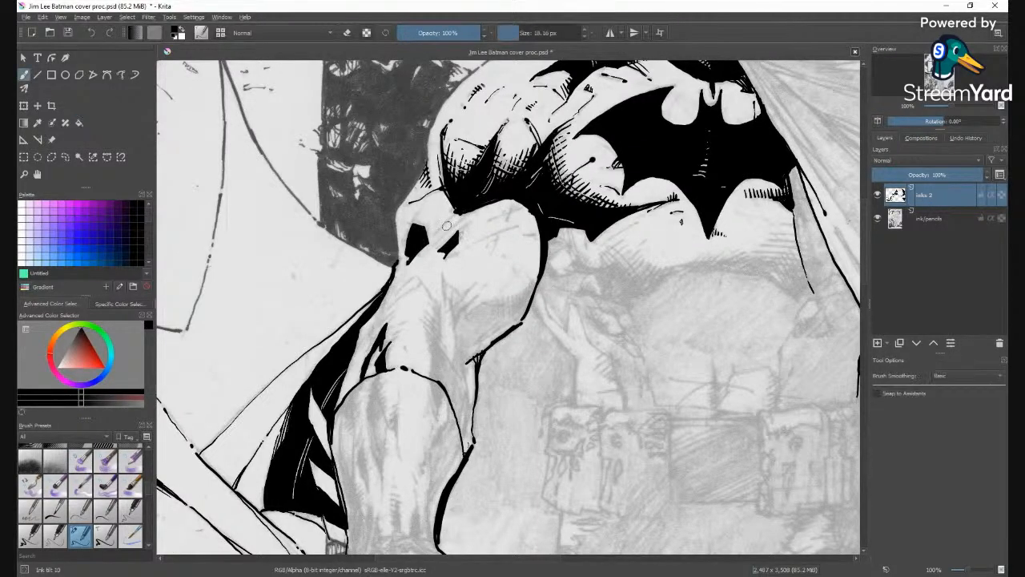
Feather the two black arm shadows with fine hatching and connect the inner one to the shoulder shadow.
mouse_move(447, 238)
left_mouse_down()
mouse_move(431, 240)
mouse_move(432, 250)
left_mouse_up()
mouse_move(441, 226)
left_mouse_down()
mouse_move(450, 213)
mouse_move(458, 233)
left_mouse_up()
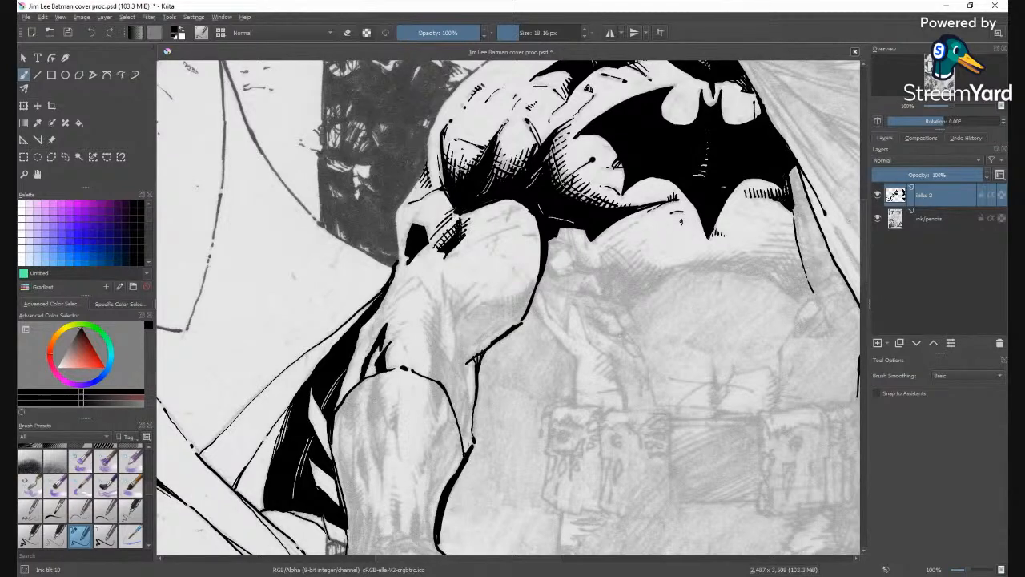
left_click_drag(484, 222, 465, 238)
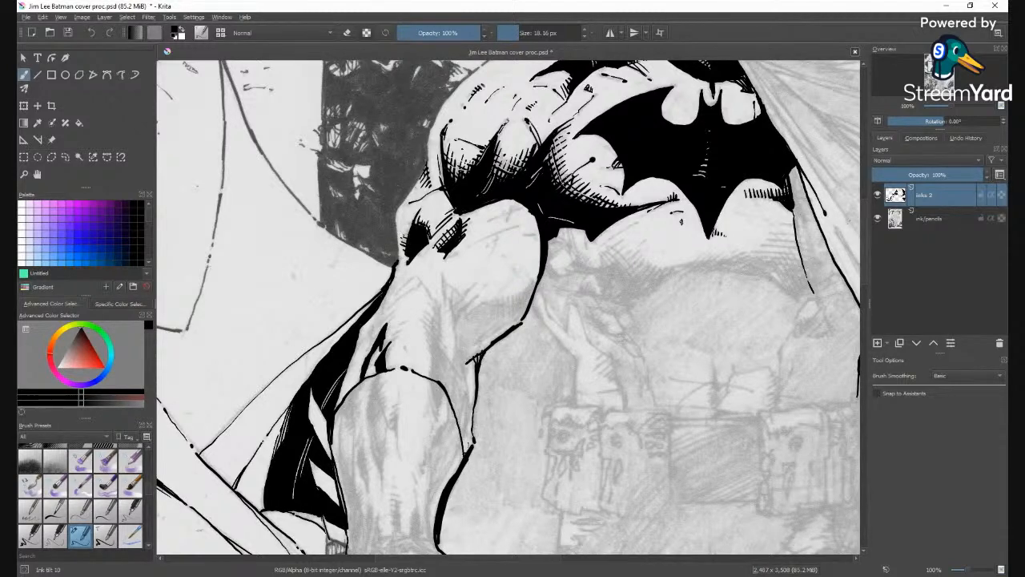
left_click_drag(405, 233, 413, 228)
left_click_drag(466, 224, 455, 205)
Ink the peaked muscle contour above the glove and hatch its outer side down to the dark strokes.
left_click_drag(404, 347, 409, 357)
left_click_drag(393, 296, 407, 283)
left_click_drag(425, 283, 433, 302)
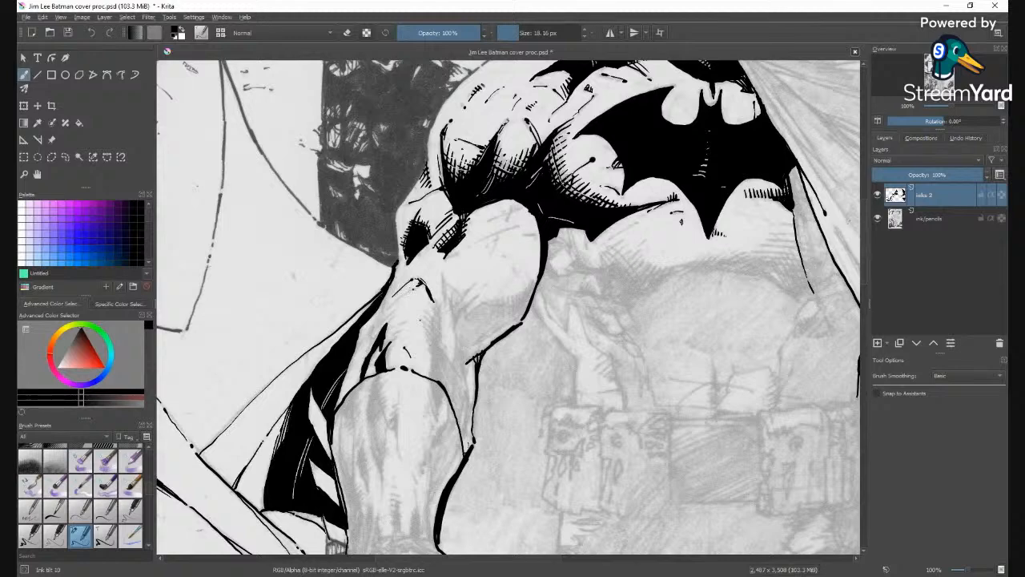
mouse_move(383, 318)
left_mouse_down()
mouse_move(400, 303)
mouse_move(394, 335)
left_mouse_up()
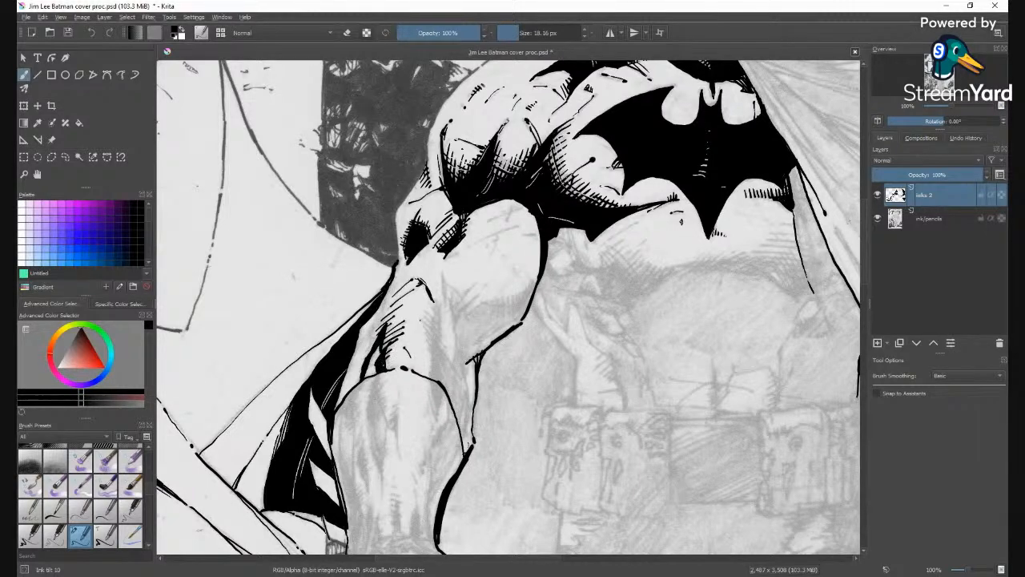
mouse_move(388, 370)
left_mouse_down()
mouse_move(392, 325)
mouse_move(397, 338)
mouse_move(381, 353)
left_mouse_up()
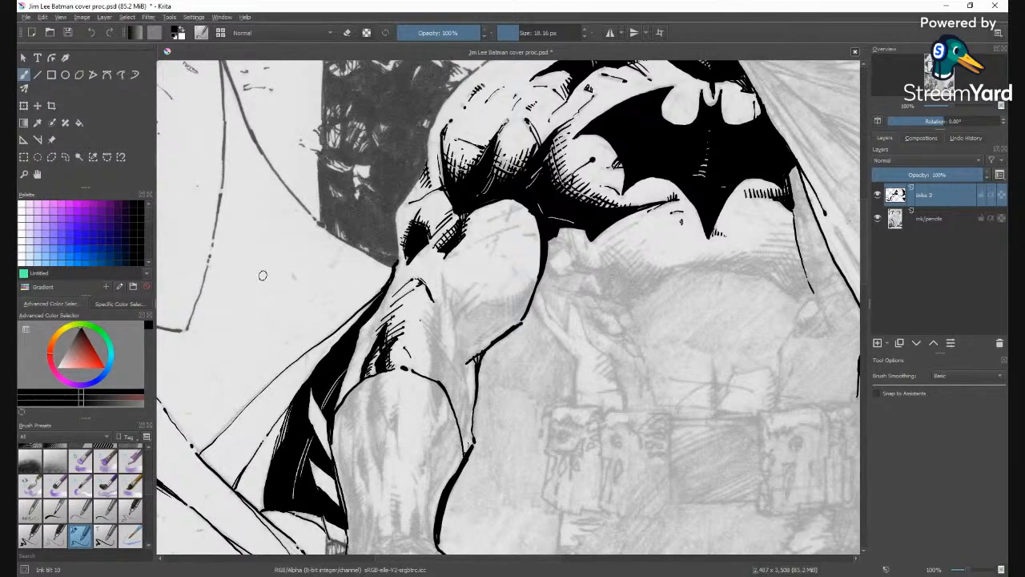
mouse_move(225, 281)
left_mouse_down()
mouse_move(284, 262)
mouse_move(289, 249)
left_mouse_up()
mouse_move(228, 265)
left_mouse_down()
mouse_move(261, 267)
mouse_move(274, 277)
mouse_move(293, 248)
left_mouse_up()
left_click_drag(279, 213, 298, 243)
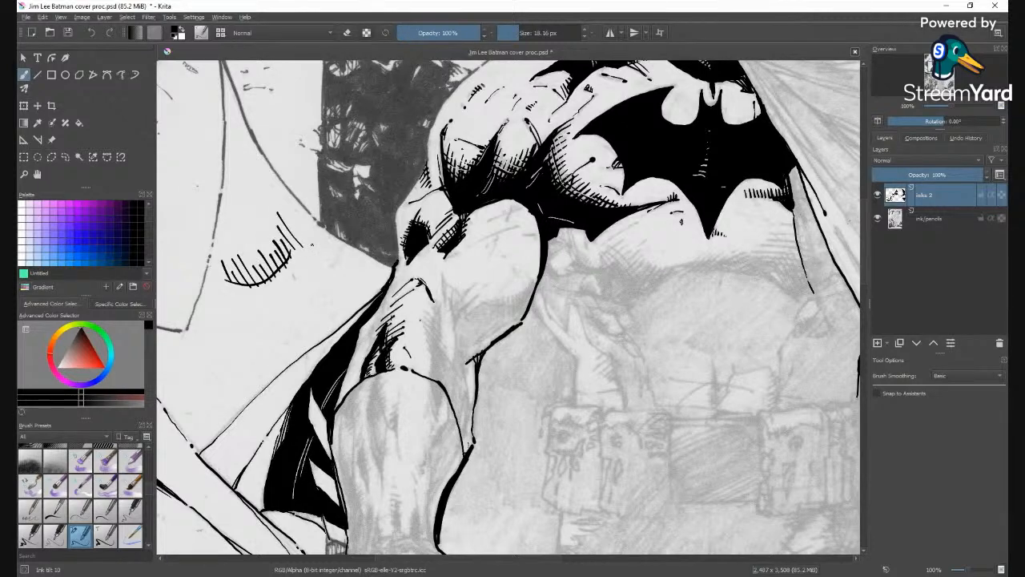
key("ctrl+z")
key("ctrl+z")
key("ctrl+z")
key("ctrl+z")
key("ctrl+z")
key("ctrl+z")
key("ctrl+z")
key("ctrl+z")
key("ctrl+z")
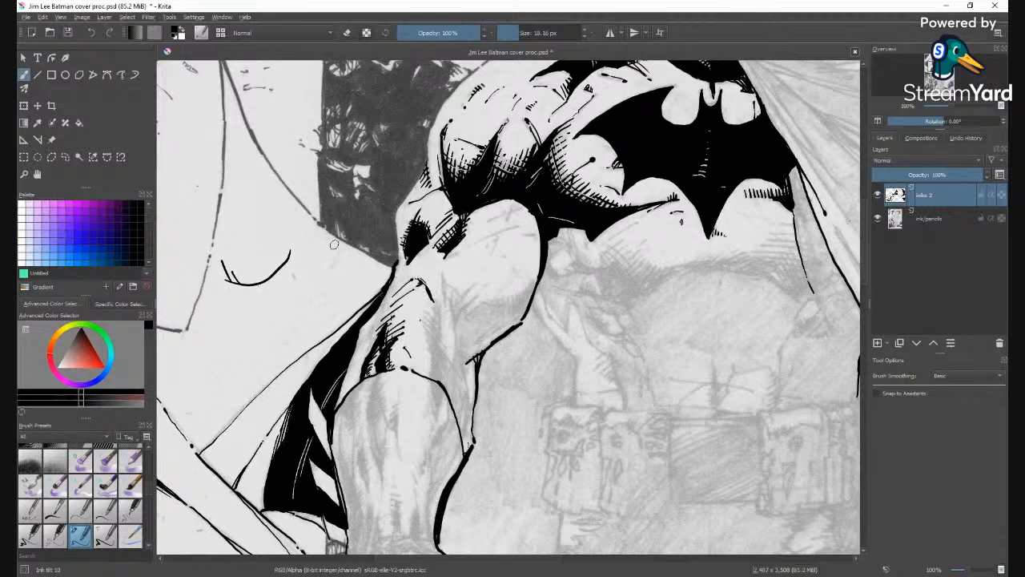
key("ctrl+z")
key("ctrl+z")
key("ctrl+z")
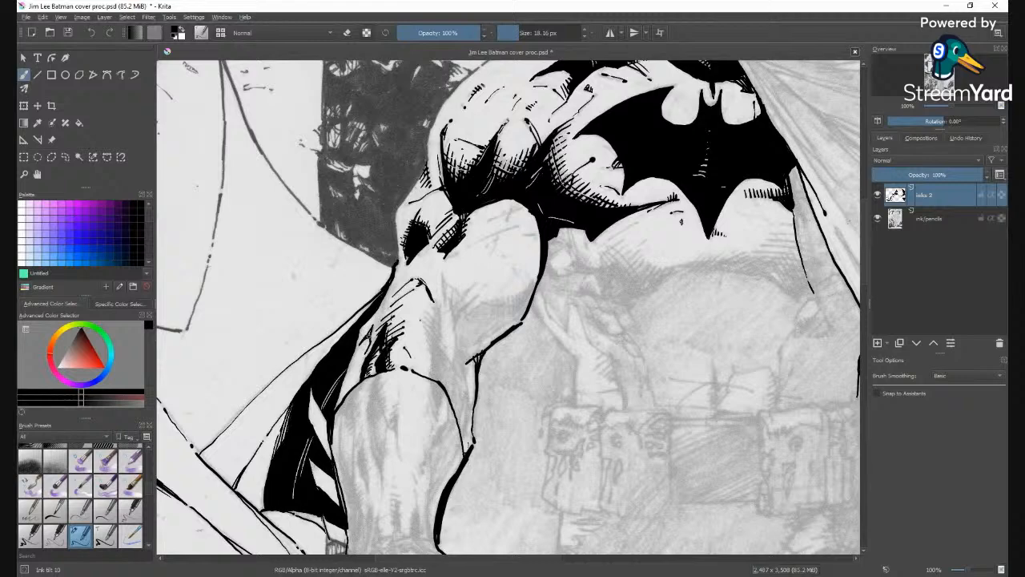
Add fine hatching along the forearm's outer edge between the cape shadow and the muscle above the glove.
left_click_drag(371, 329, 363, 342)
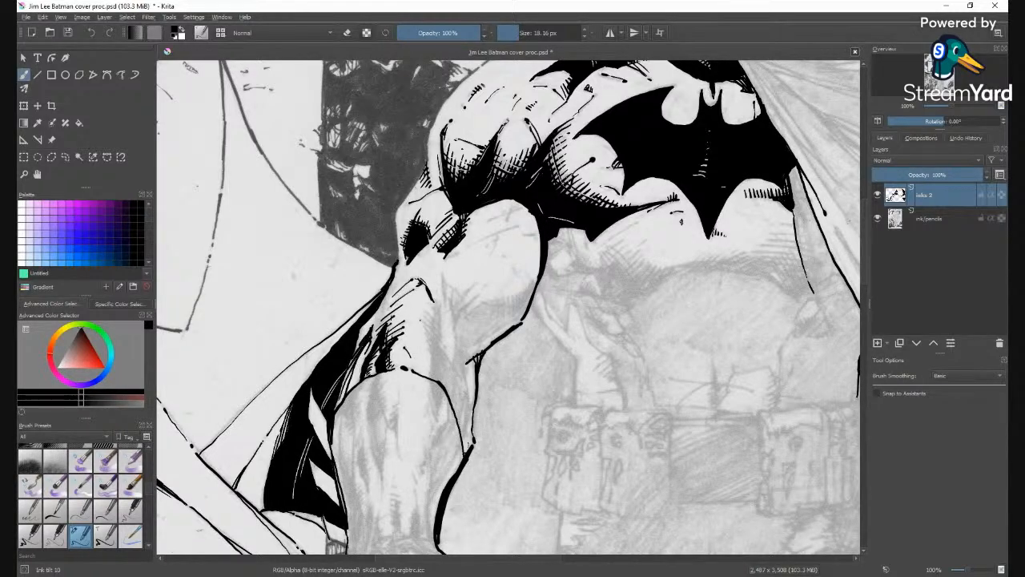
mouse_move(367, 335)
left_mouse_down()
mouse_move(395, 279)
mouse_move(392, 311)
left_mouse_up()
mouse_move(383, 322)
left_mouse_down()
mouse_move(395, 290)
mouse_move(403, 301)
left_mouse_up()
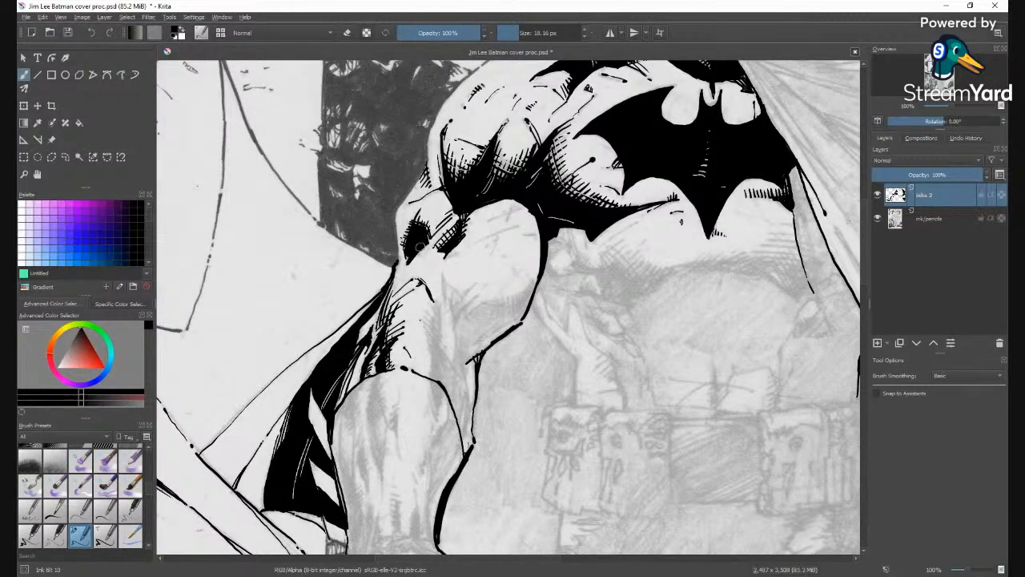
scroll(428, 262, "down", 3)
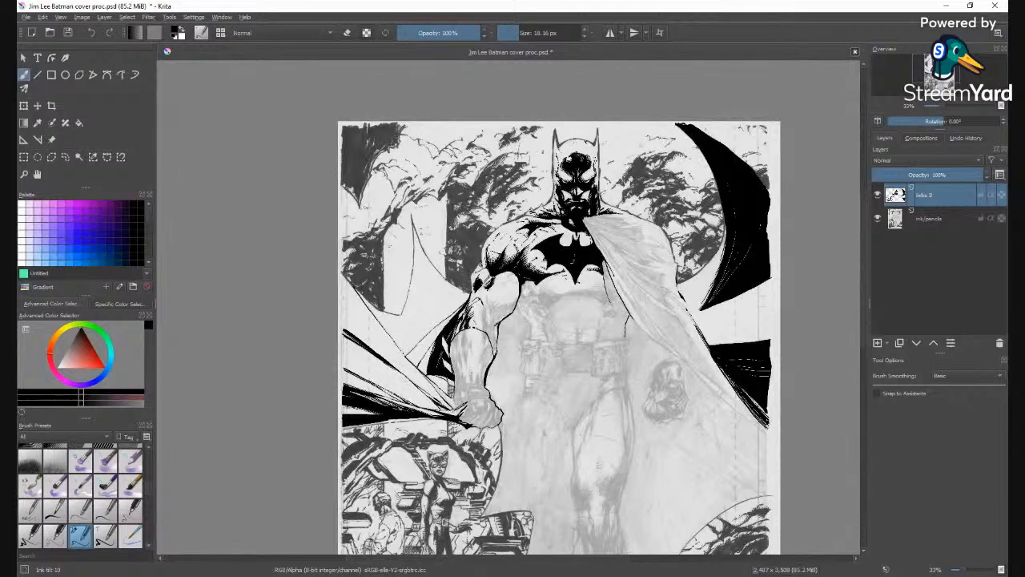
scroll(456, 301, "up", 3)
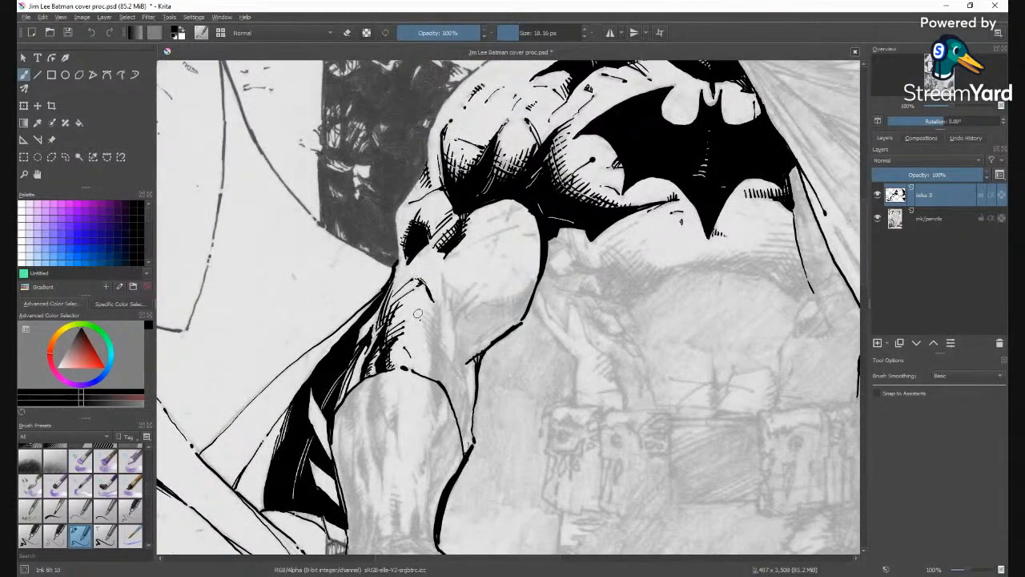
Outline the shadow on the inner side of the muscle above the glove, fill it black and feather it with hatching.
mouse_move(439, 304)
left_mouse_down()
mouse_move(430, 368)
mouse_move(449, 362)
mouse_move(441, 336)
left_mouse_up()
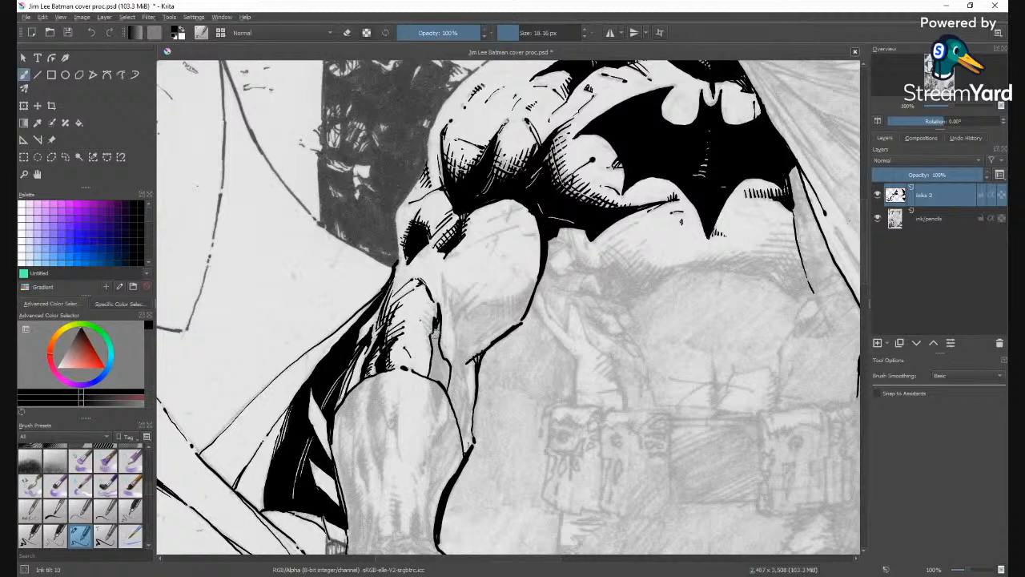
key("f")
left_click(443, 362)
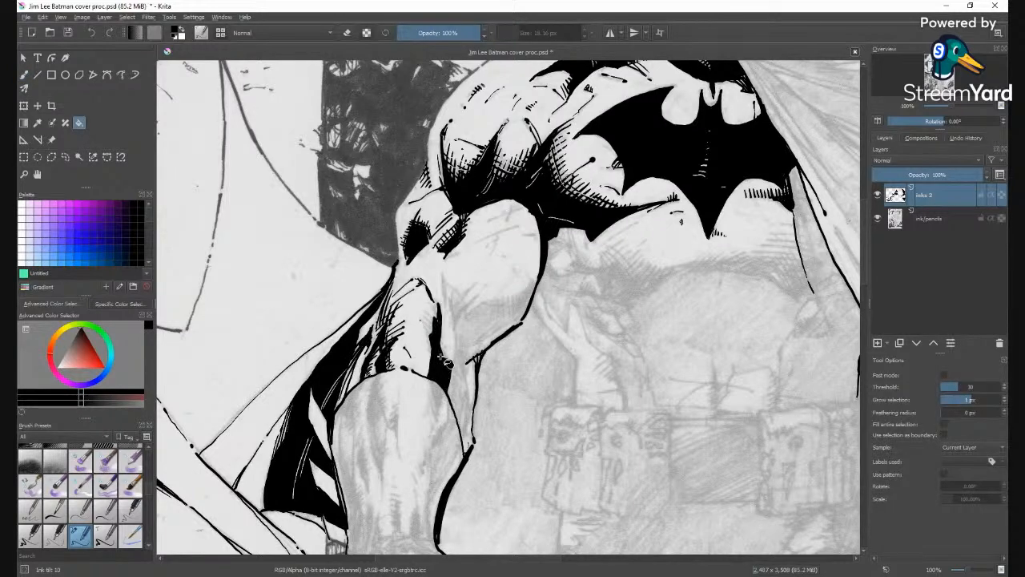
key("b")
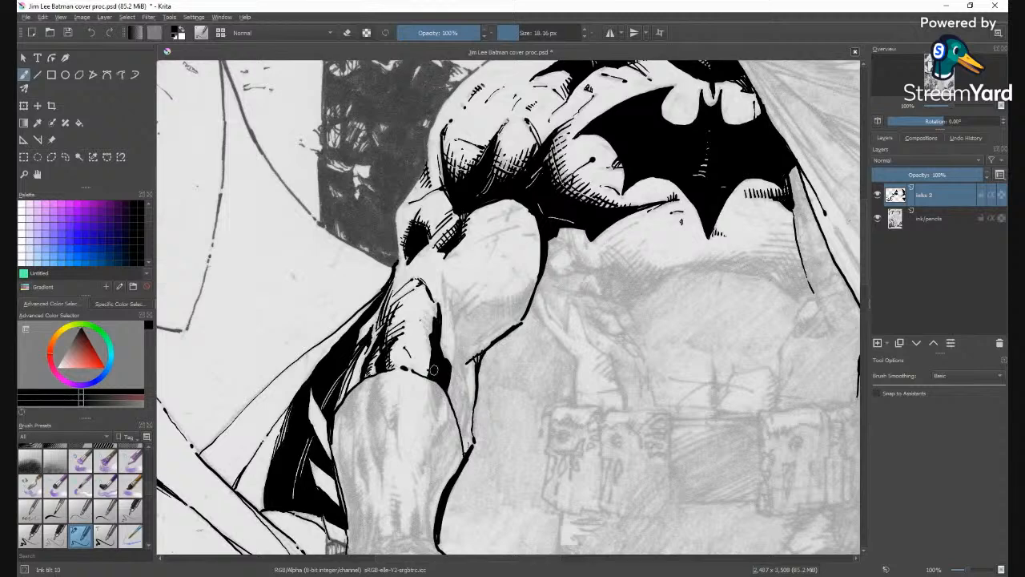
left_click(433, 369)
left_click_drag(425, 307, 437, 299)
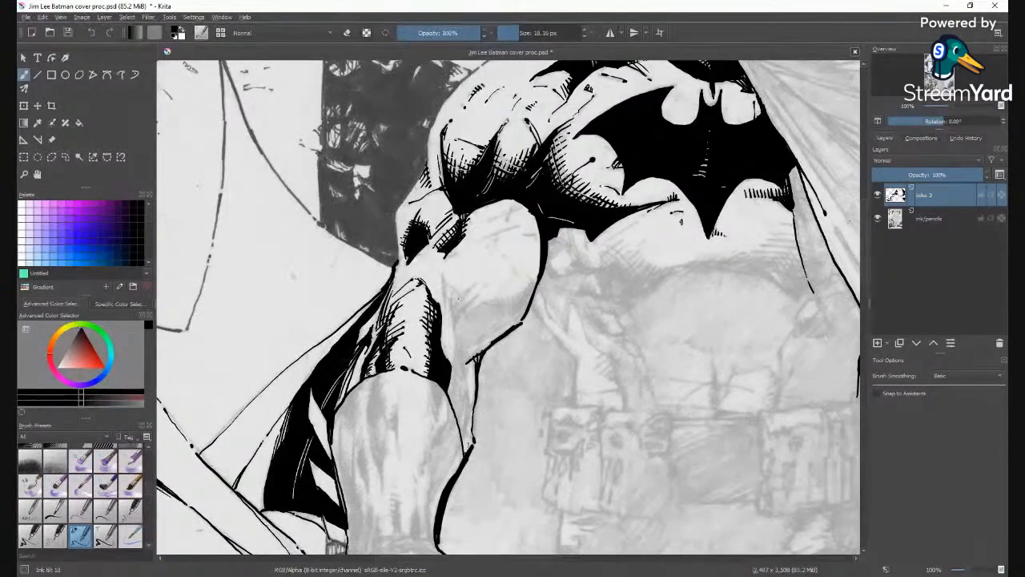
Ink the bicep's crease lines and broken texture strokes, and add a small dark shadow at its lower inside corner.
left_click_drag(454, 284, 459, 301)
left_click_drag(440, 271, 450, 297)
mouse_move(484, 237)
left_mouse_down()
mouse_move(514, 224)
mouse_move(502, 214)
mouse_move(481, 227)
mouse_move(513, 211)
mouse_move(499, 216)
left_mouse_up()
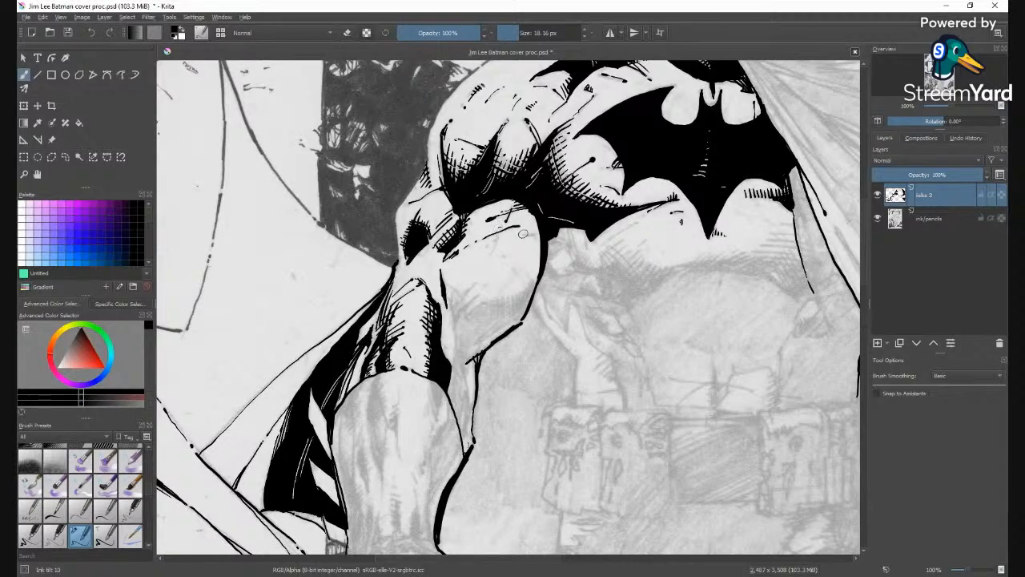
left_click_drag(520, 233, 541, 237)
left_click_drag(486, 261, 496, 242)
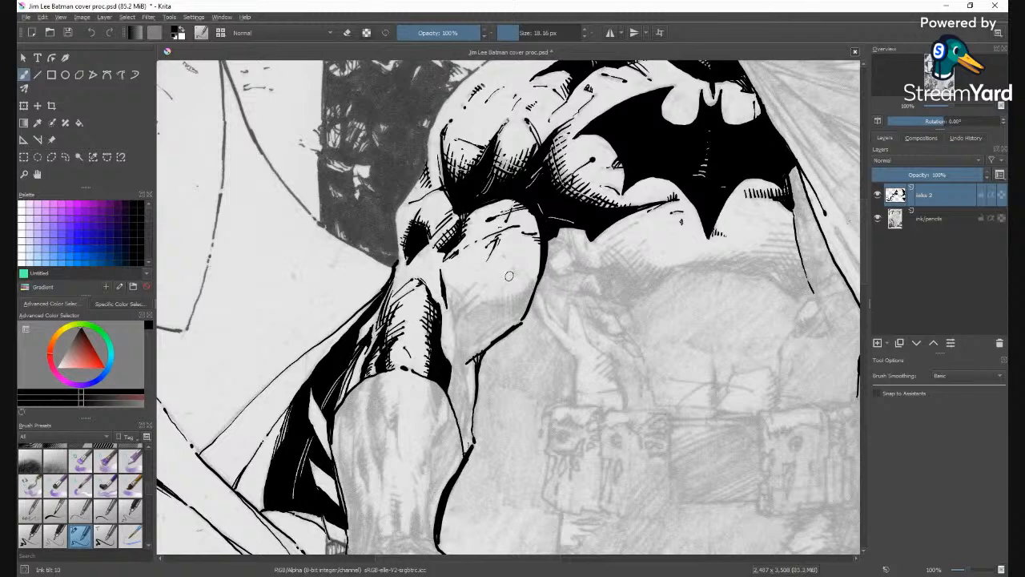
left_click_drag(500, 254, 511, 257)
mouse_move(449, 296)
left_mouse_down()
mouse_move(453, 310)
mouse_move(464, 300)
mouse_move(461, 315)
mouse_move(458, 300)
mouse_move(471, 297)
left_mouse_up()
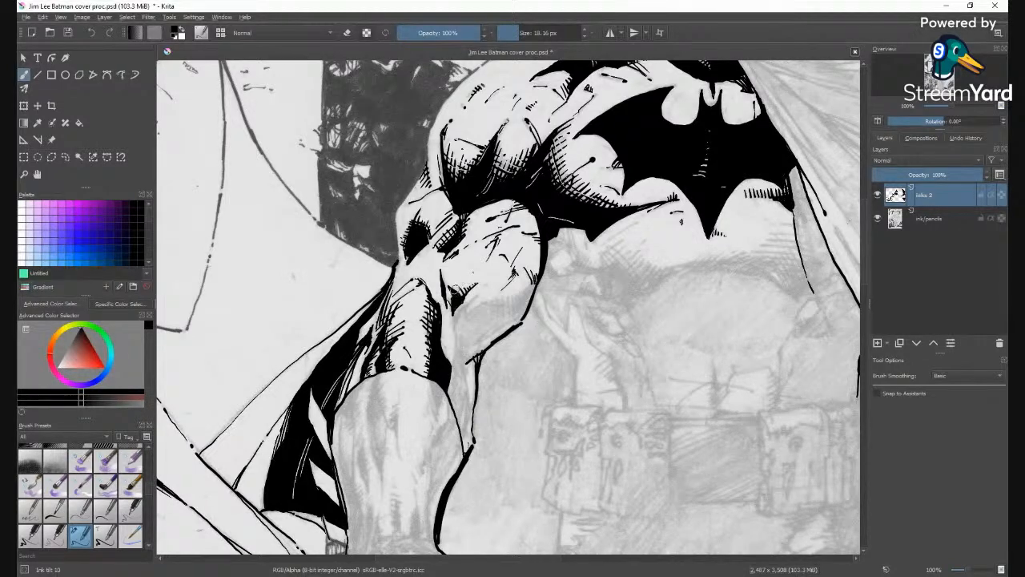
key("minus")
key("minus")
key("minus")
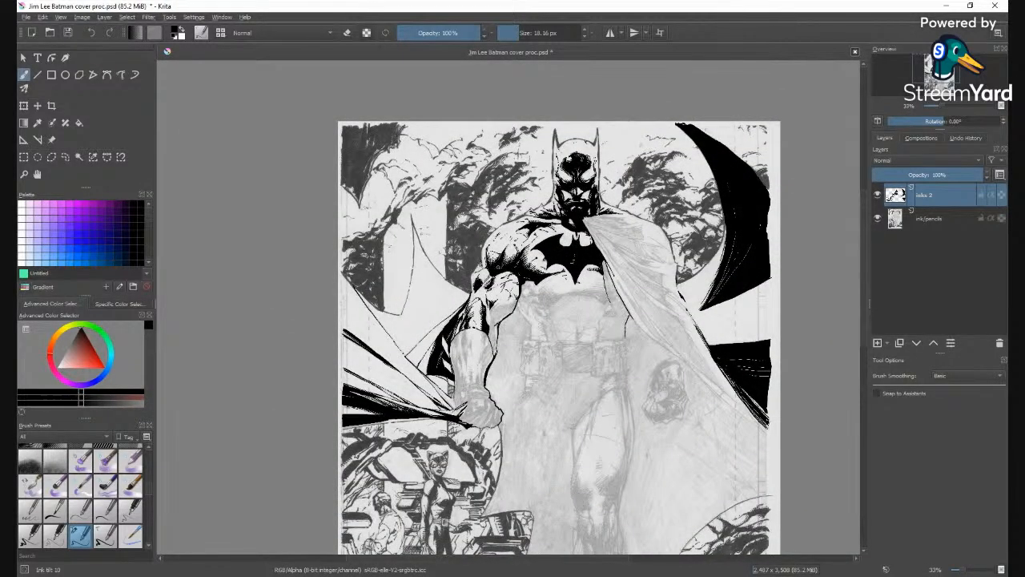
Ink the ragged shadow edge along the bicep's underside, from the inner elbow up to the arm's inner contour.
key("minus")
key("minus")
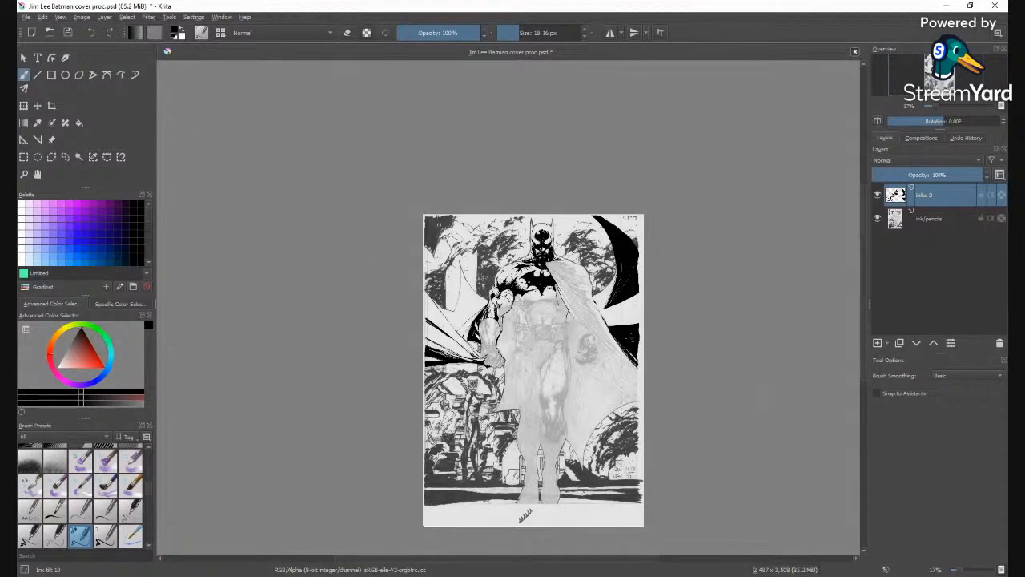
key("plus")
key("plus")
key("plus")
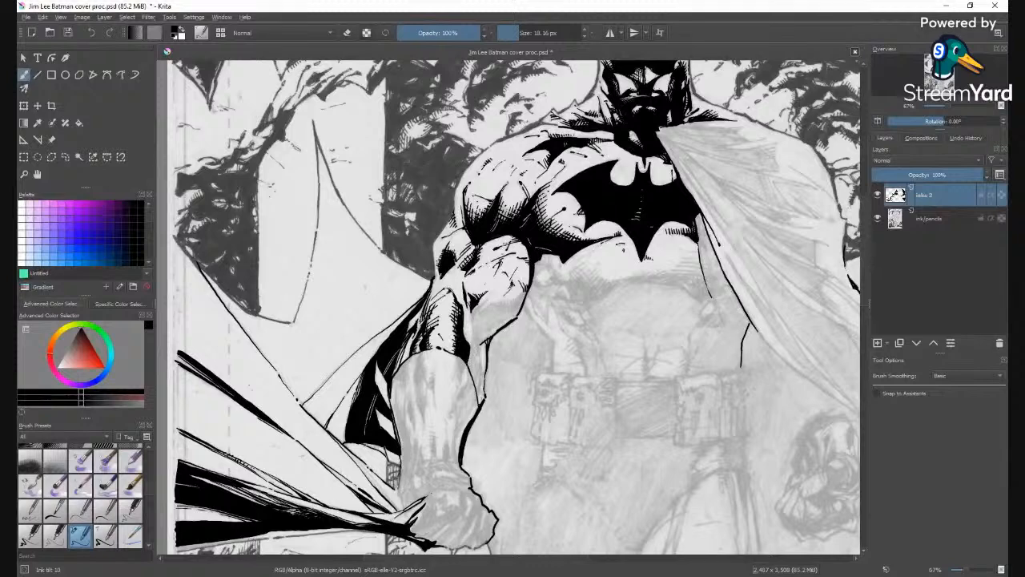
mouse_move(472, 345)
left_mouse_down()
mouse_move(475, 311)
mouse_move(502, 285)
left_mouse_up()
left_click_drag(474, 320, 522, 298)
left_click_drag(521, 301, 530, 289)
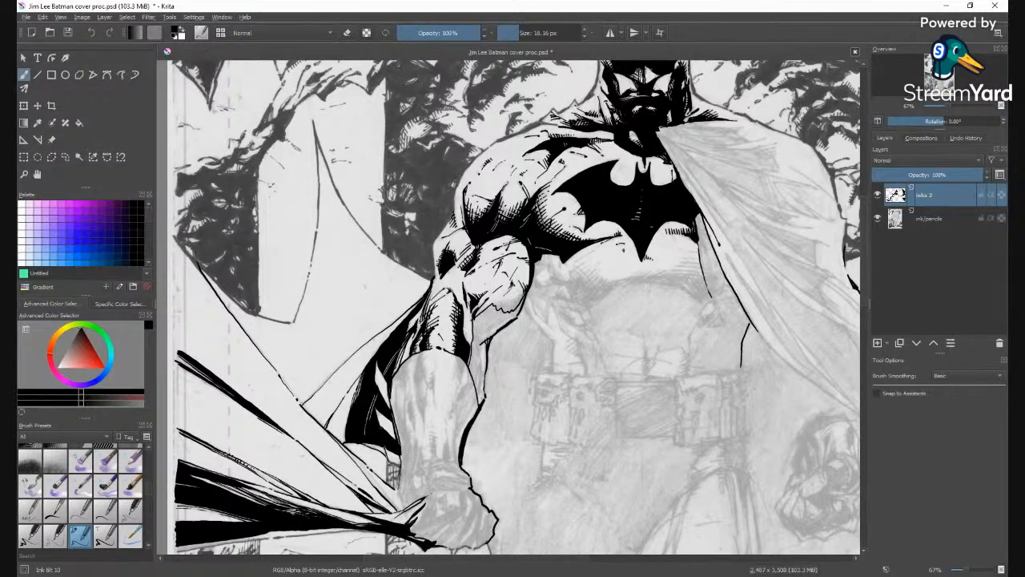
Close the shadow outline between the bicep and the glove's inner edge, and fill it solid black.
left_click_drag(490, 332, 505, 322)
left_click_drag(486, 335, 496, 329)
left_click_drag(478, 388, 473, 341)
key("f")
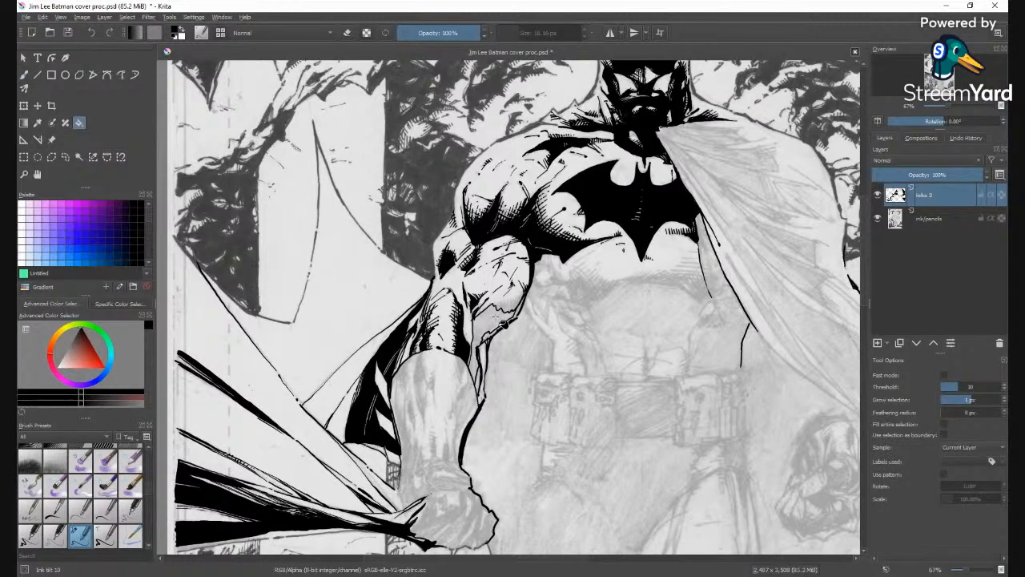
left_click(496, 319)
key("b")
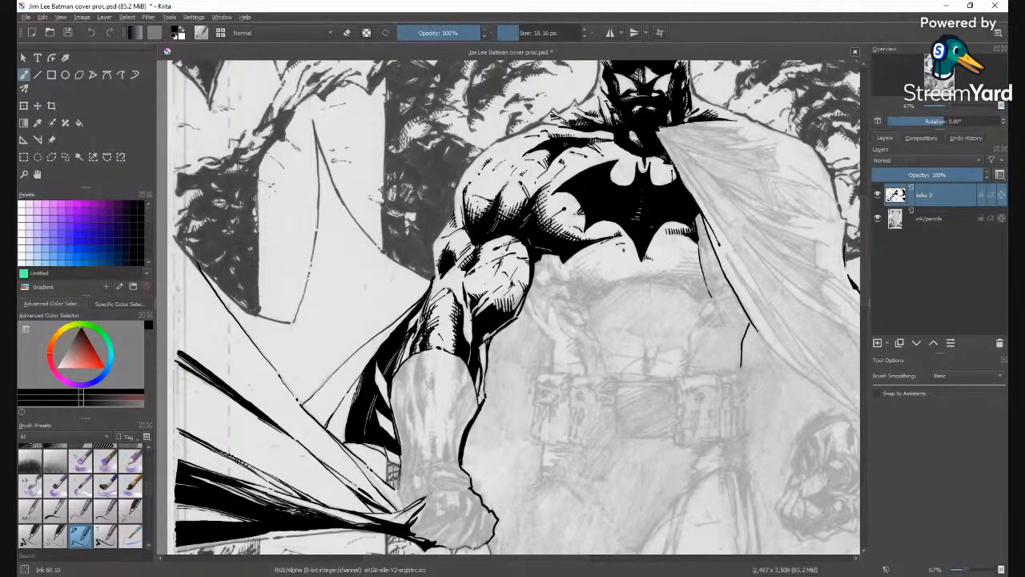
Feather the bicep's lower shadow with short hatching and add strokes beside the muscle down to the glove's inner edge.
mouse_move(513, 305)
left_mouse_down()
mouse_move(525, 286)
mouse_move(519, 301)
mouse_move(498, 303)
mouse_move(517, 300)
left_mouse_up()
left_click_drag(460, 331, 468, 324)
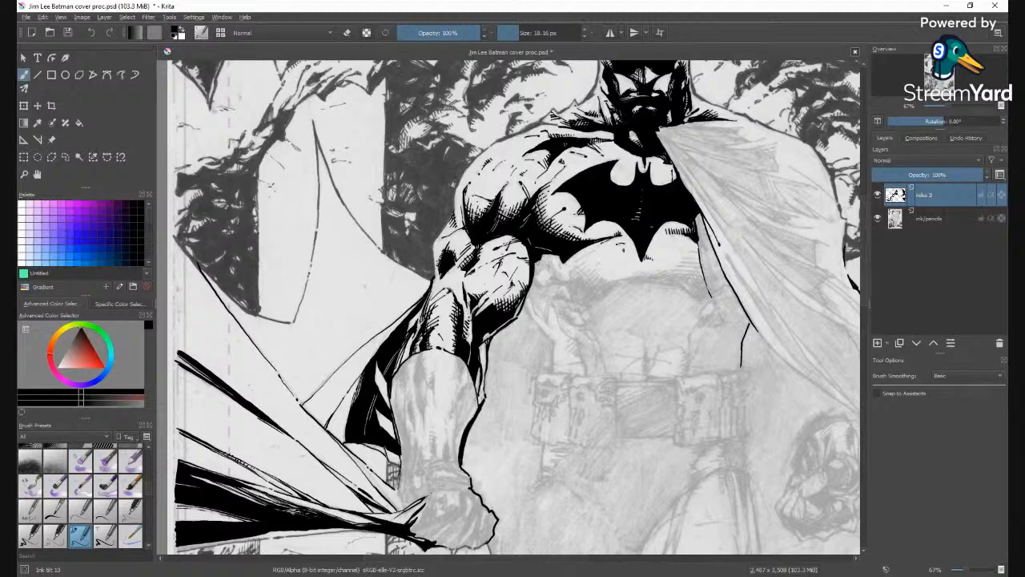
left_click_drag(470, 324, 467, 339)
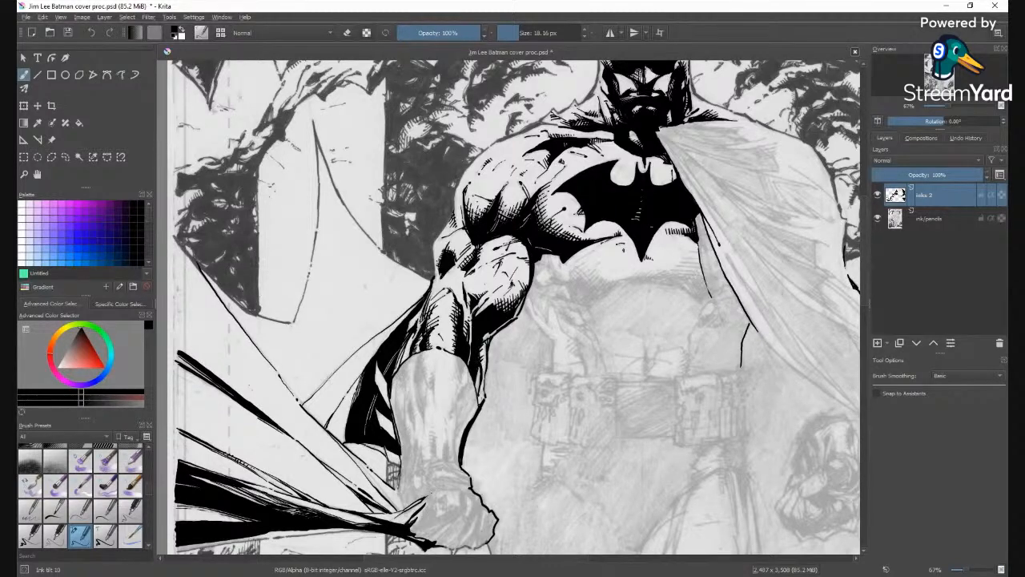
left_click_drag(476, 387, 481, 369)
Ink pointed, feathered dark folds just below the glove's upper rim.
left_click_drag(459, 384, 458, 361)
left_click(423, 371)
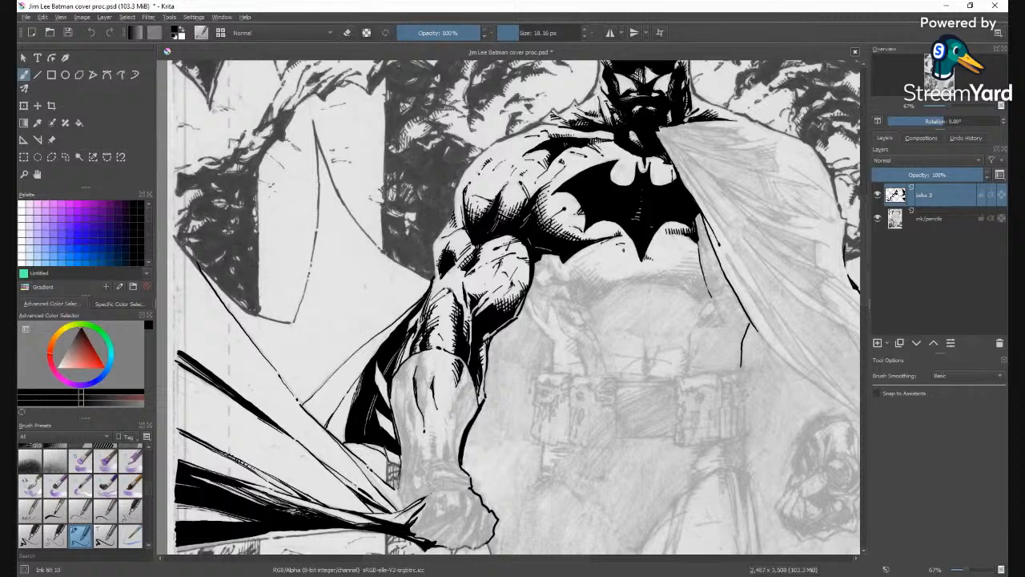
mouse_move(423, 360)
left_mouse_down()
mouse_move(418, 390)
mouse_move(427, 382)
mouse_move(418, 367)
left_mouse_up()
left_click_drag(478, 241, 485, 248)
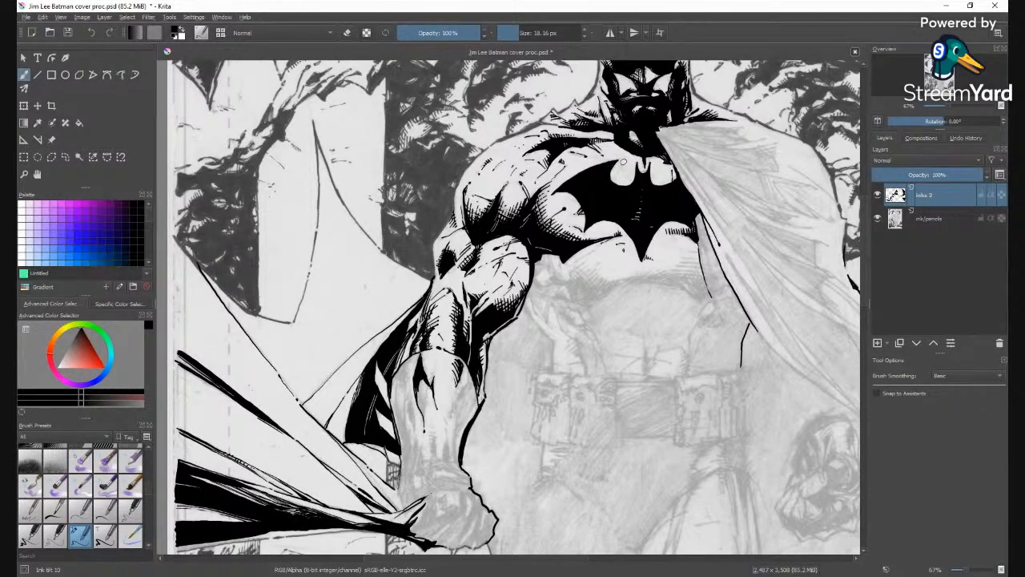
Extend the dark glove folds down the forearm's outer side with tapered, hatched strokes.
scroll(533, 517, "down", 6)
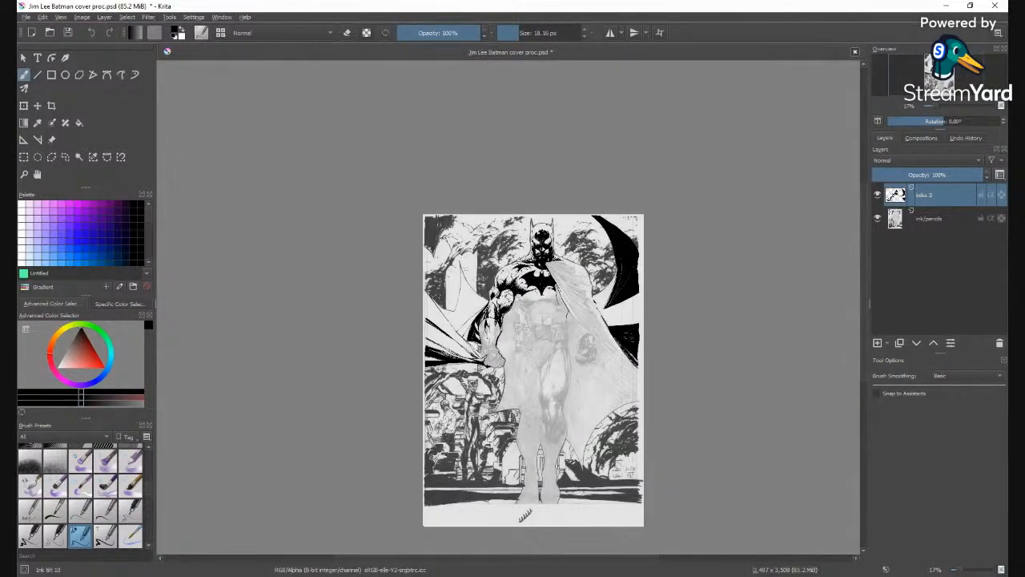
scroll(524, 515, "down", 4)
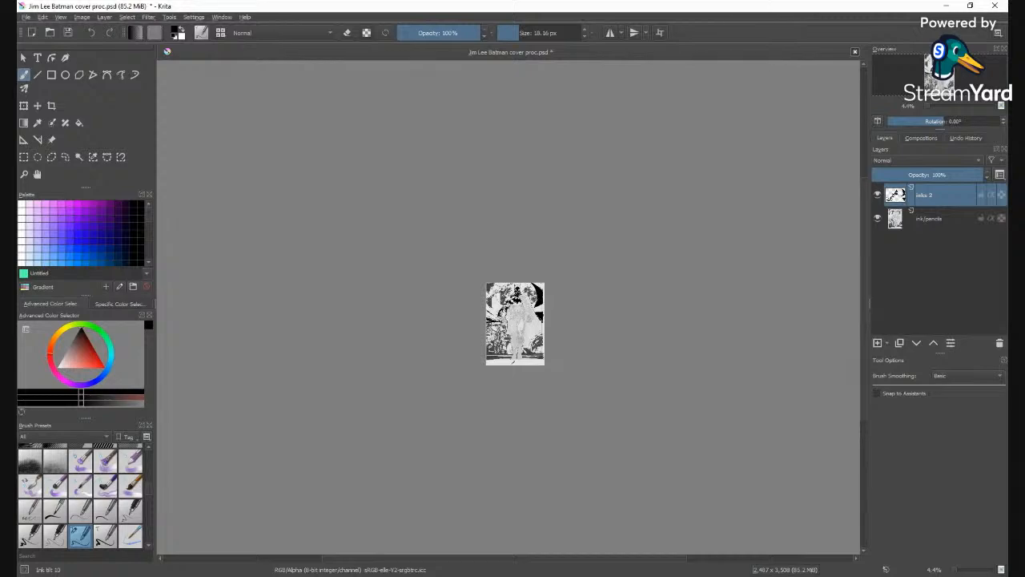
scroll(514, 361, "up", 8)
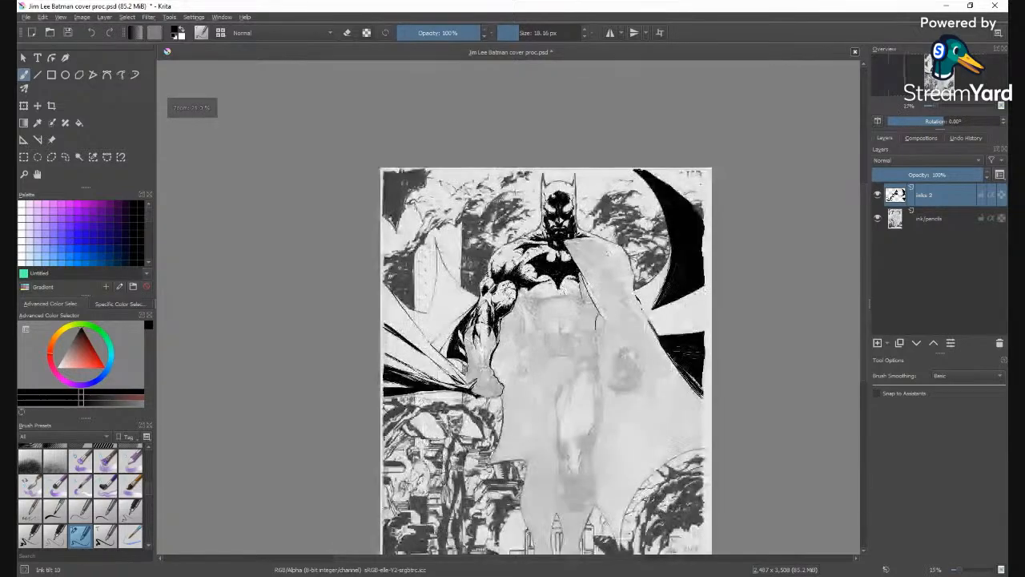
scroll(504, 324, "up", 3)
scroll(504, 325, "down", 3)
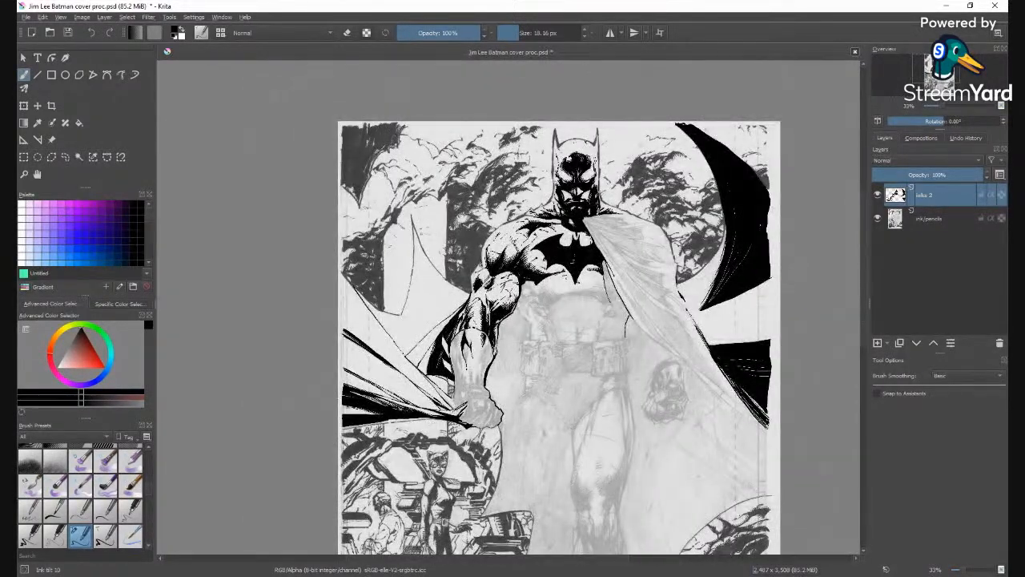
scroll(504, 325, "up", 2)
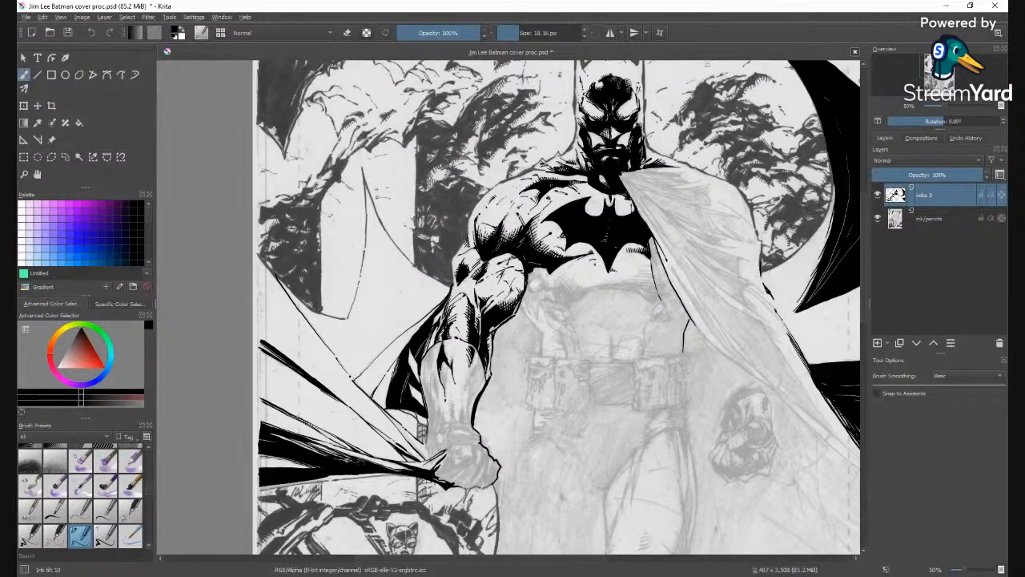
scroll(475, 330, "up", 3)
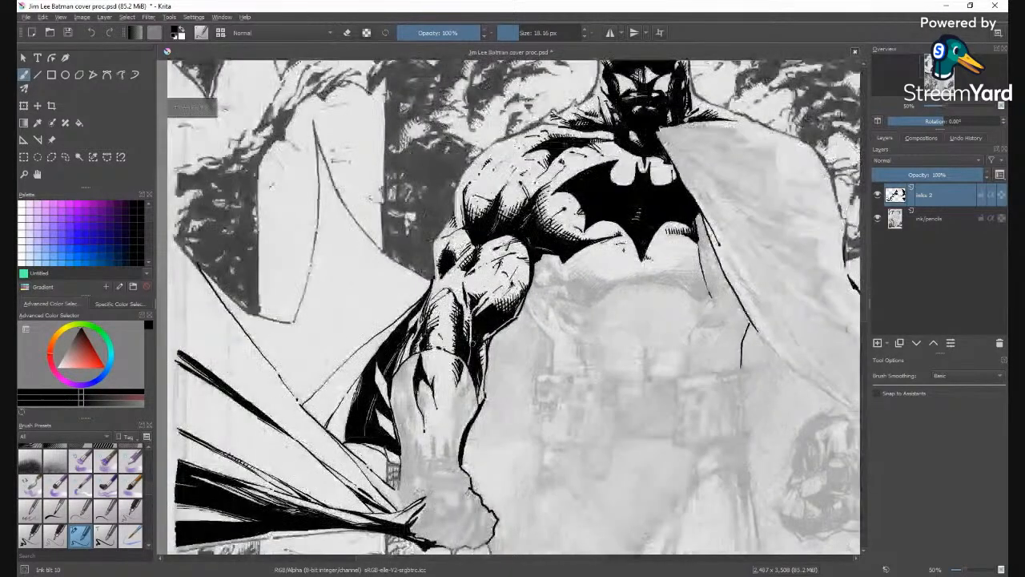
key("b")
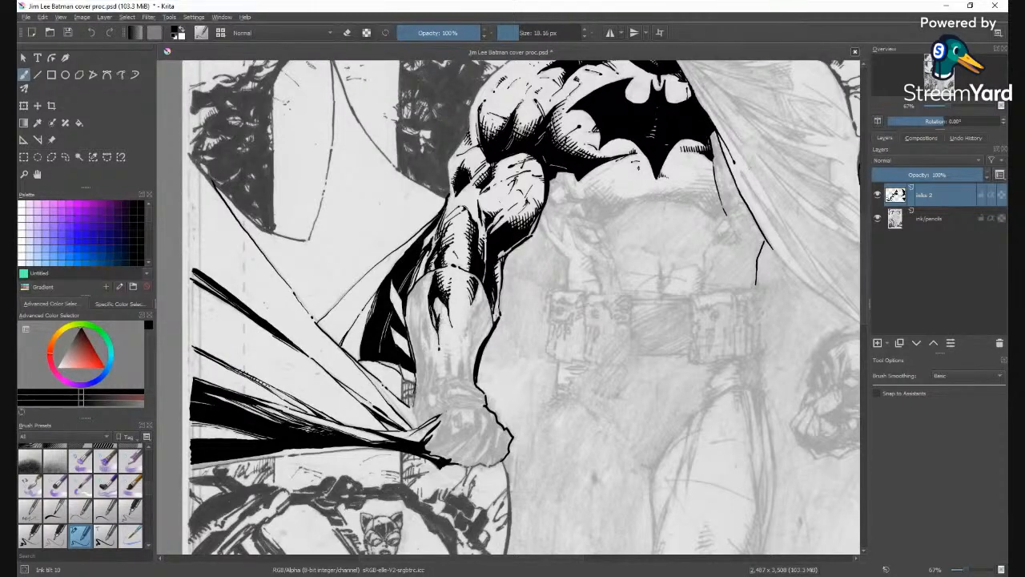
left_click_drag(435, 301, 437, 313)
mouse_move(435, 304)
left_mouse_down()
mouse_move(439, 337)
mouse_move(427, 349)
mouse_move(426, 335)
left_mouse_up()
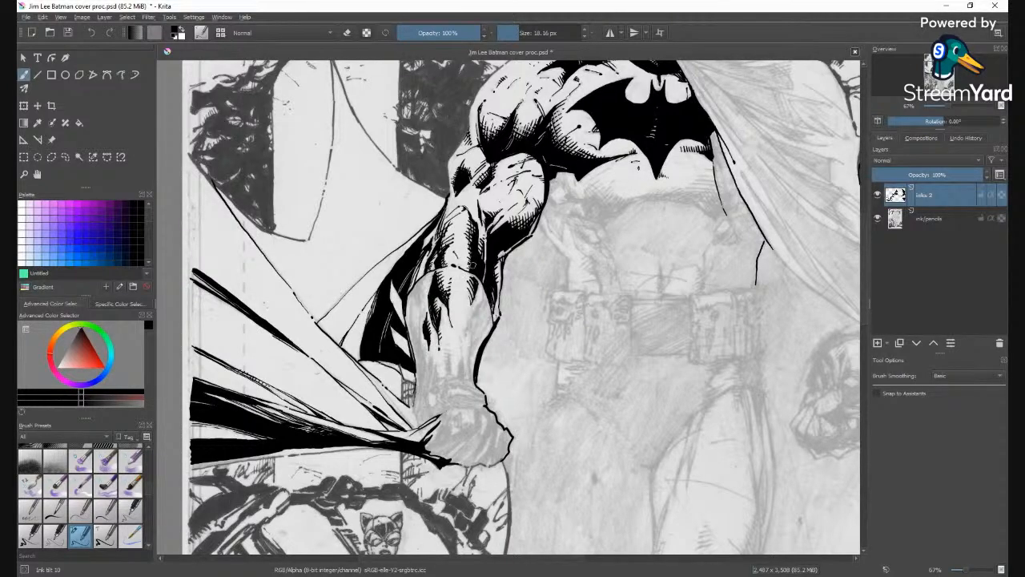
Ink the creases and feathered shadows along the glove's outer edge, from the rim down towards the wrist.
mouse_move(472, 264)
left_mouse_down()
mouse_move(411, 350)
mouse_move(360, 360)
left_mouse_up()
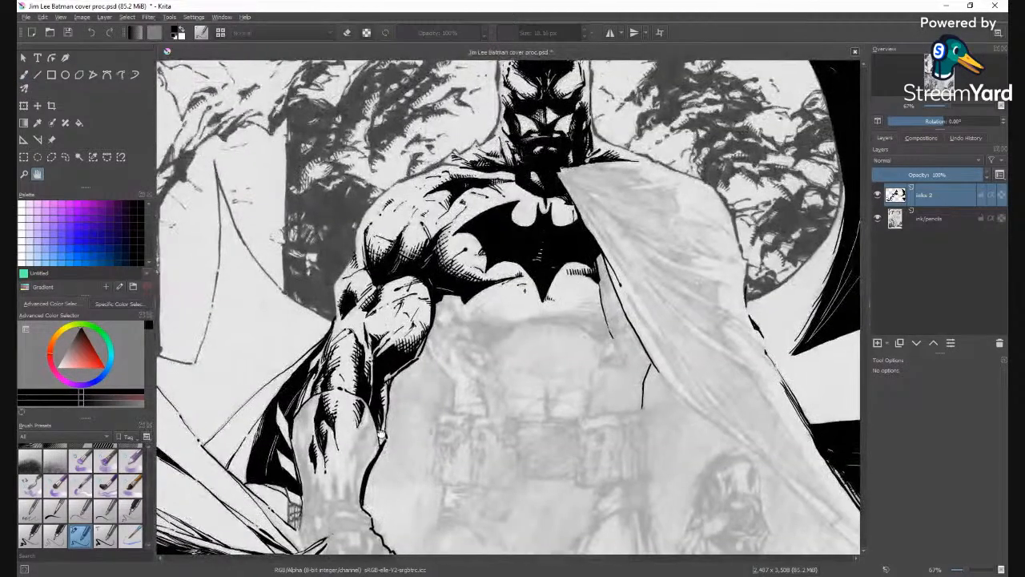
mouse_move(381, 435)
left_mouse_down()
mouse_move(371, 437)
mouse_move(485, 286)
mouse_move(513, 276)
mouse_move(455, 182)
left_mouse_up()
key("b")
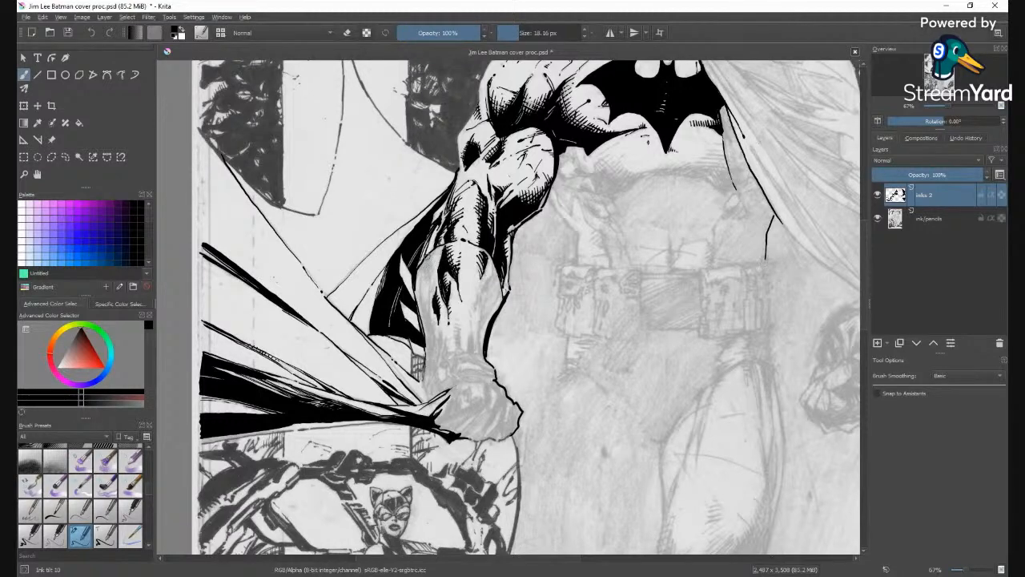
left_click_drag(432, 247, 424, 256)
left_click_drag(436, 285, 429, 297)
left_click_drag(422, 283, 427, 345)
left_click_drag(429, 304, 426, 323)
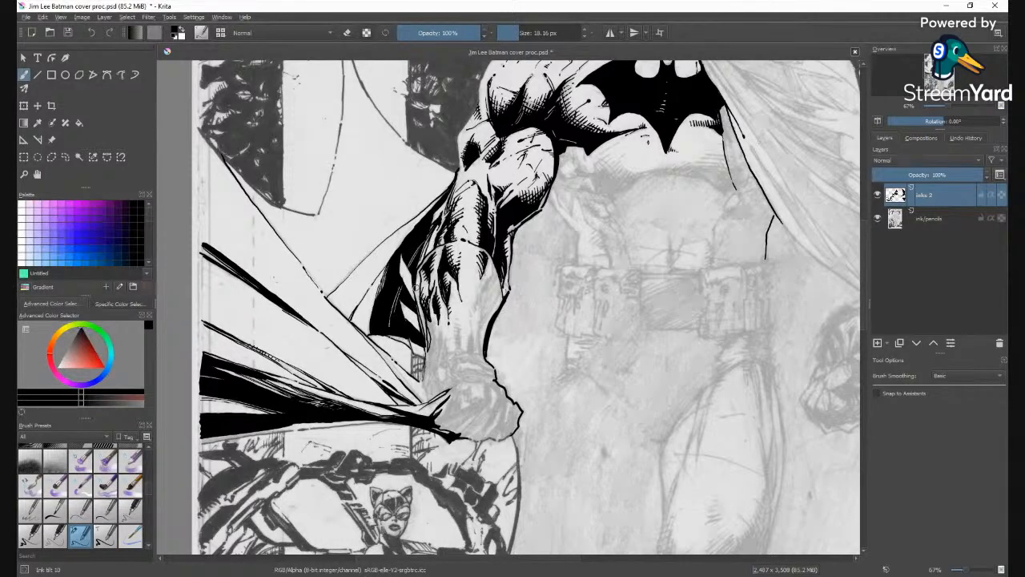
left_click_drag(423, 277, 418, 293)
Ink the thumb contour on the fist gripping the cape and block in the black shadow beneath it.
mouse_move(460, 381)
left_mouse_down()
mouse_move(448, 408)
mouse_move(457, 395)
left_mouse_up()
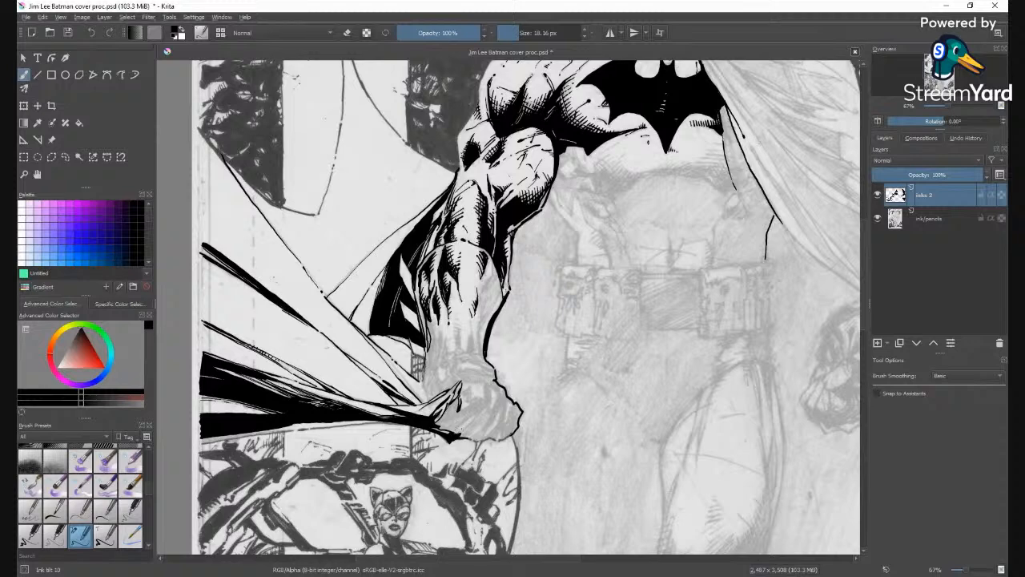
mouse_move(477, 413)
left_mouse_down()
mouse_move(459, 434)
mouse_move(469, 420)
left_mouse_up()
key("f")
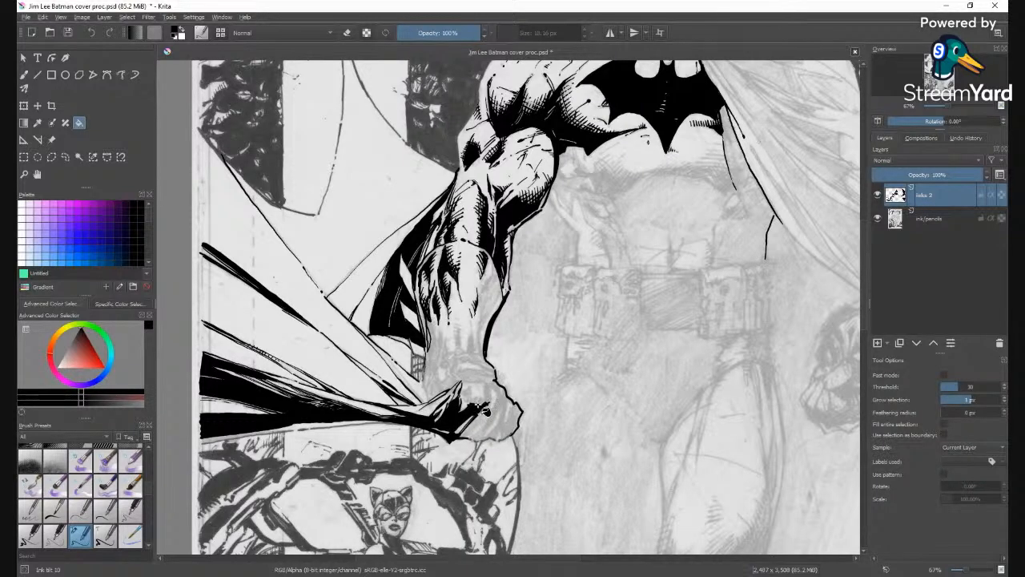
key("b")
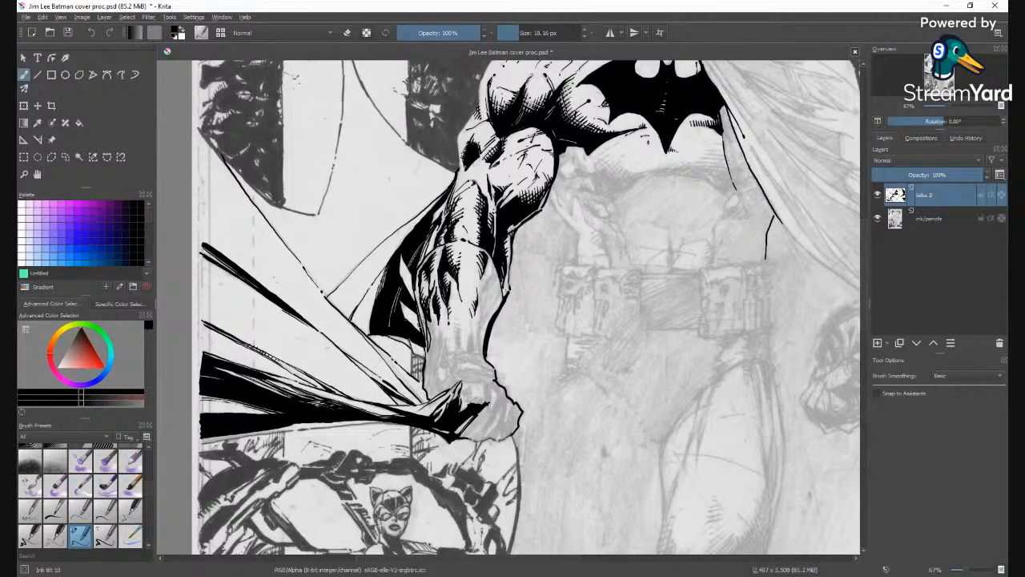
key("minus")
key("minus")
key("minus")
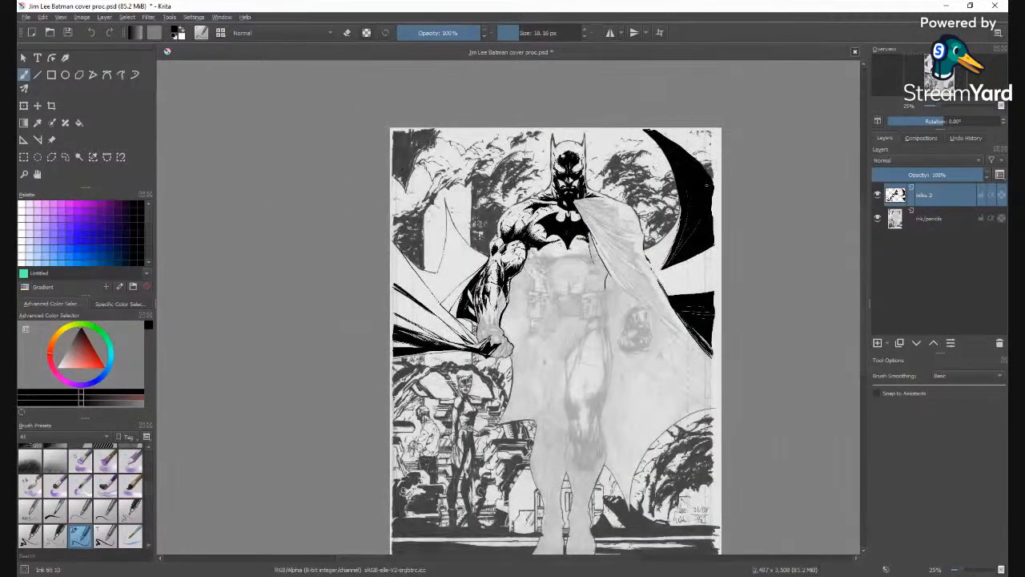
left_click_drag(681, 221, 719, 200)
key("ctrl+z")
key("plus")
key("plus")
key("plus")
key("plus")
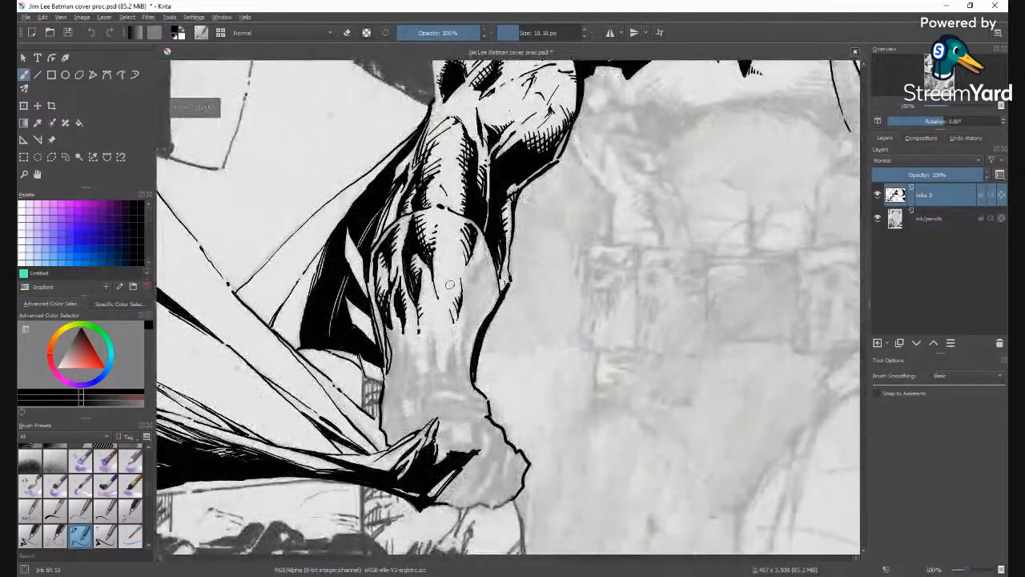
key("minus")
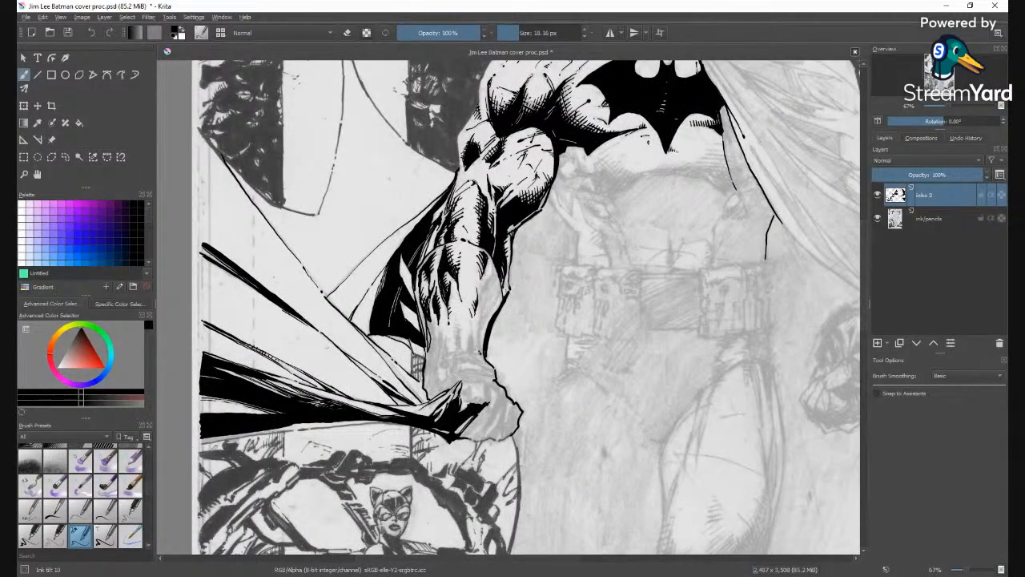
Outline the fold shadows on the glove's inner side, fill them black and feather them down towards the wrist.
left_click_drag(480, 336, 481, 287)
left_click_drag(490, 292, 485, 276)
left_click_drag(489, 291, 489, 266)
left_click_drag(492, 285, 479, 276)
mouse_move(487, 291)
left_mouse_down()
mouse_move(487, 271)
mouse_move(468, 277)
left_mouse_up()
left_click_drag(481, 334, 493, 272)
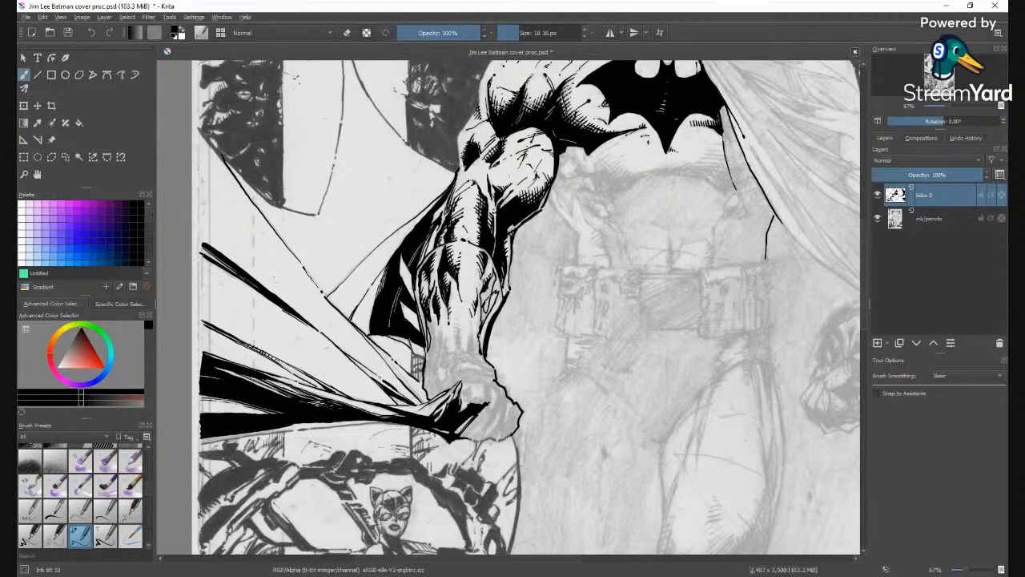
key("f")
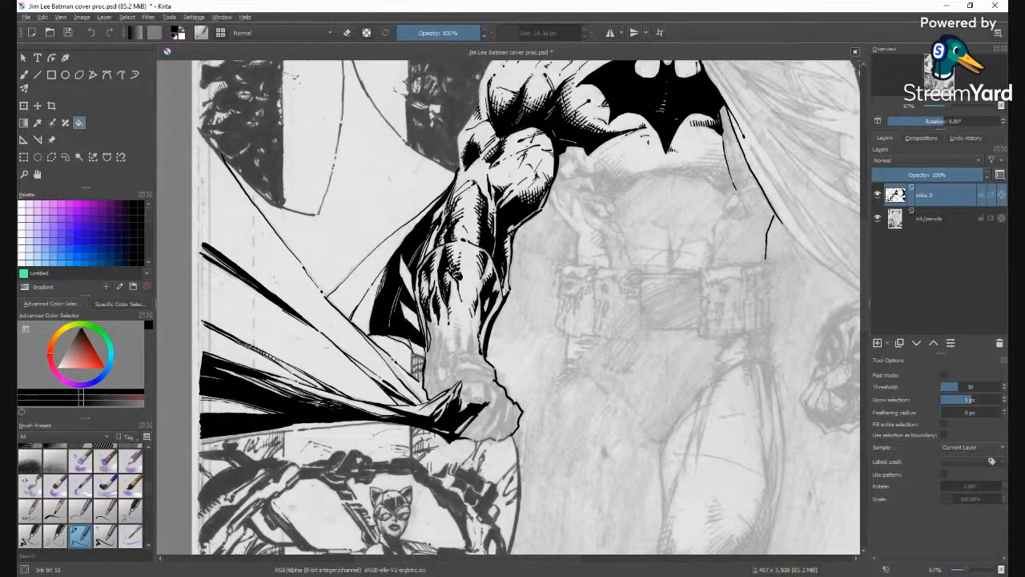
key("b")
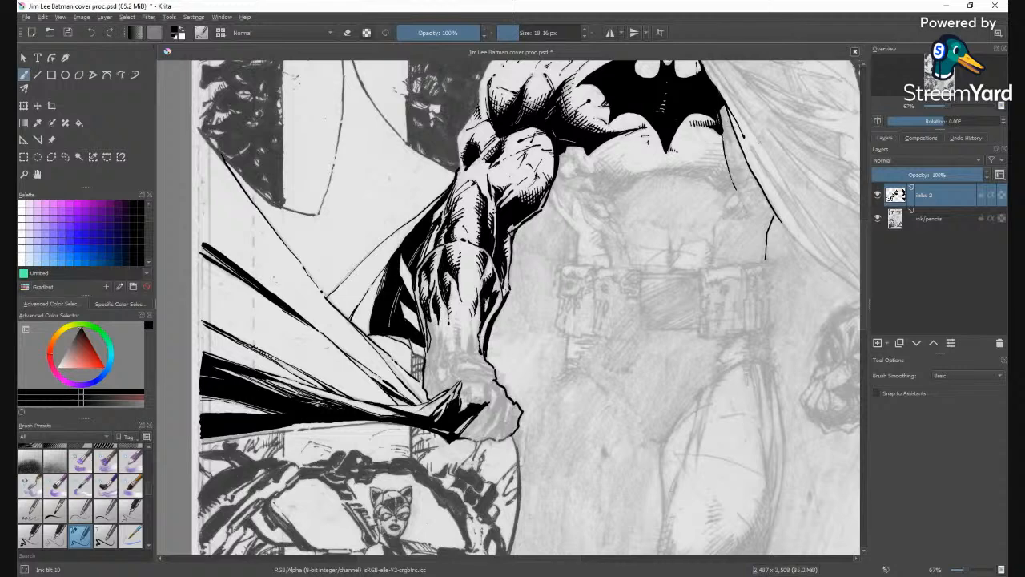
left_click_drag(489, 296, 484, 311)
left_click_drag(482, 326, 482, 339)
Outline the wrist fold above the fist, fill it black, and ink the curved glove creases just above it.
key("minus")
key("minus")
key("minus")
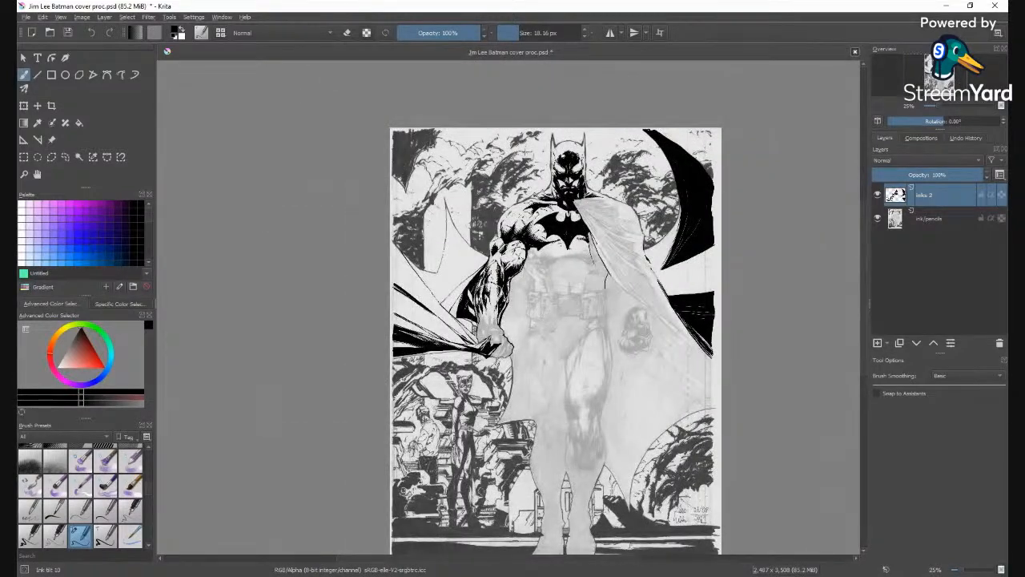
key("plus")
key("plus")
key("plus")
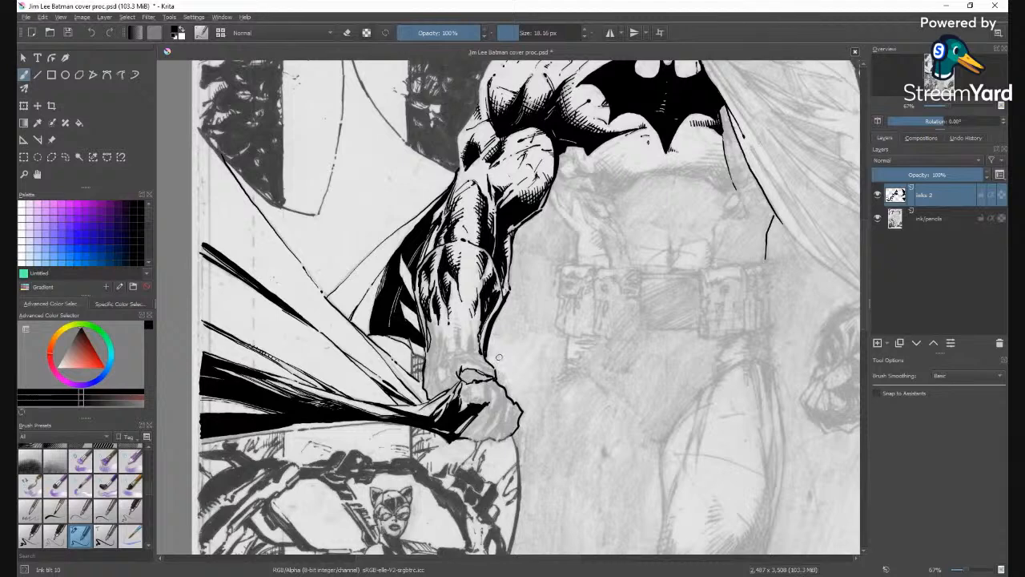
key("f")
left_click(482, 379)
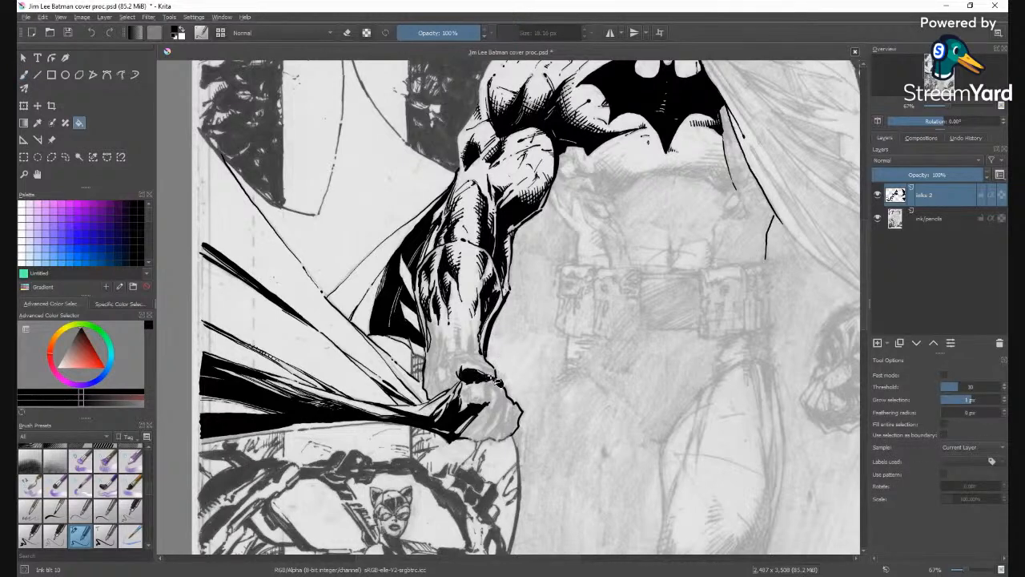
key("b")
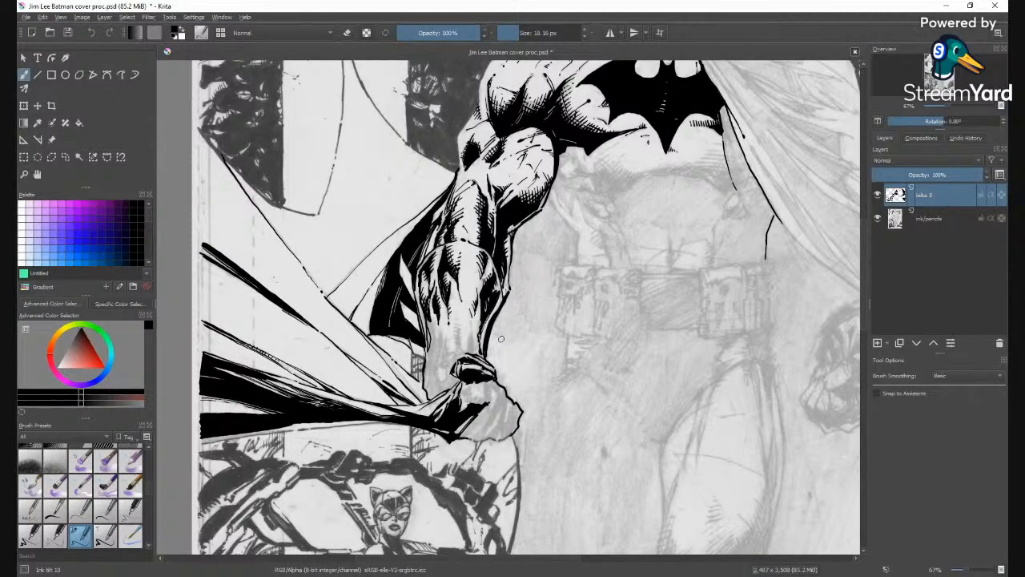
scroll(501, 340, "down", 1)
scroll(500, 340, "down", 1)
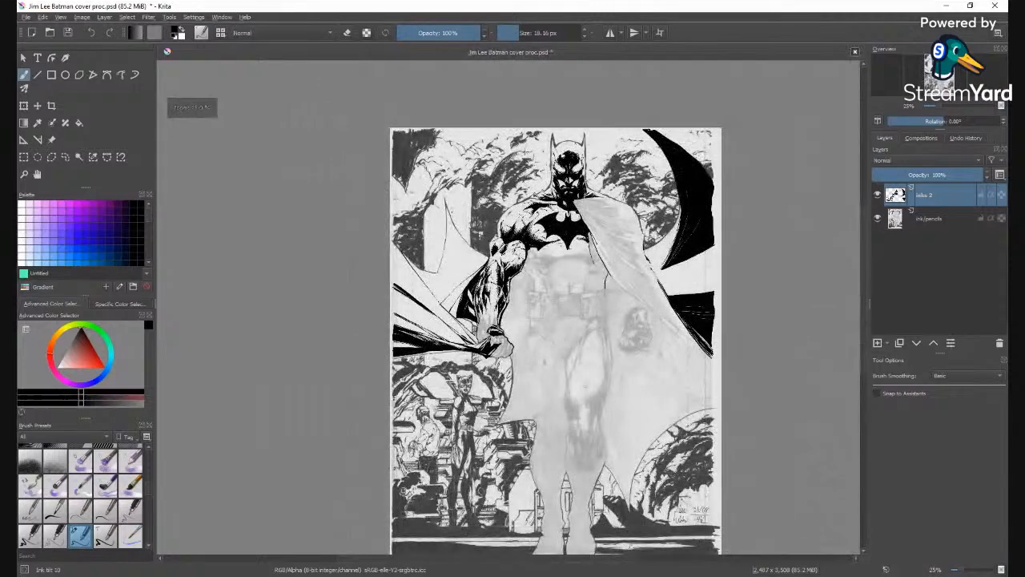
scroll(500, 339, "up", 2)
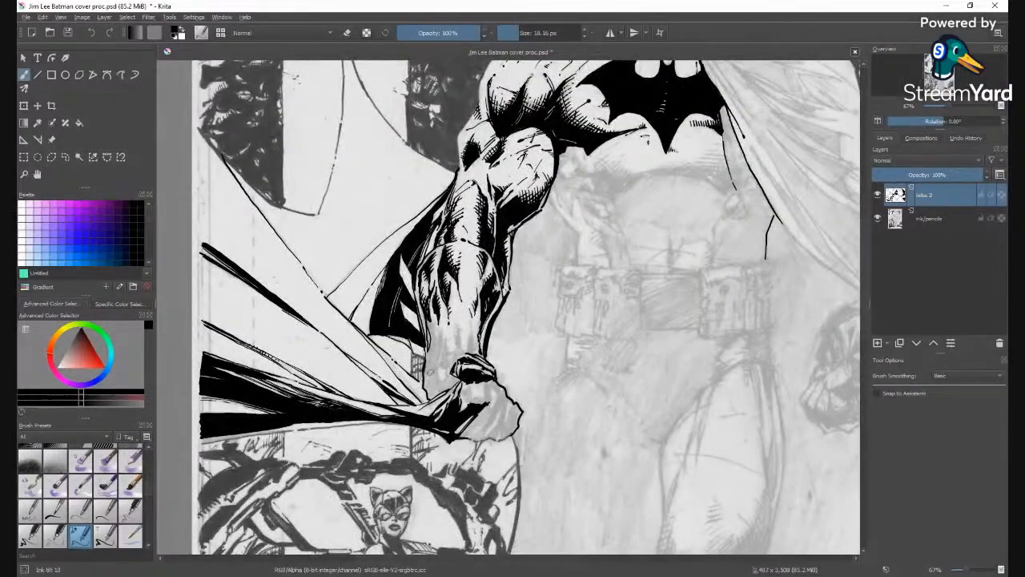
Outline the shadow along the outer wrist beside the fold, fill it black, and feather the creases on the wrist above the fist.
mouse_move(463, 375)
left_mouse_down()
mouse_move(430, 398)
mouse_move(425, 381)
left_mouse_up()
left_click_drag(429, 358, 426, 373)
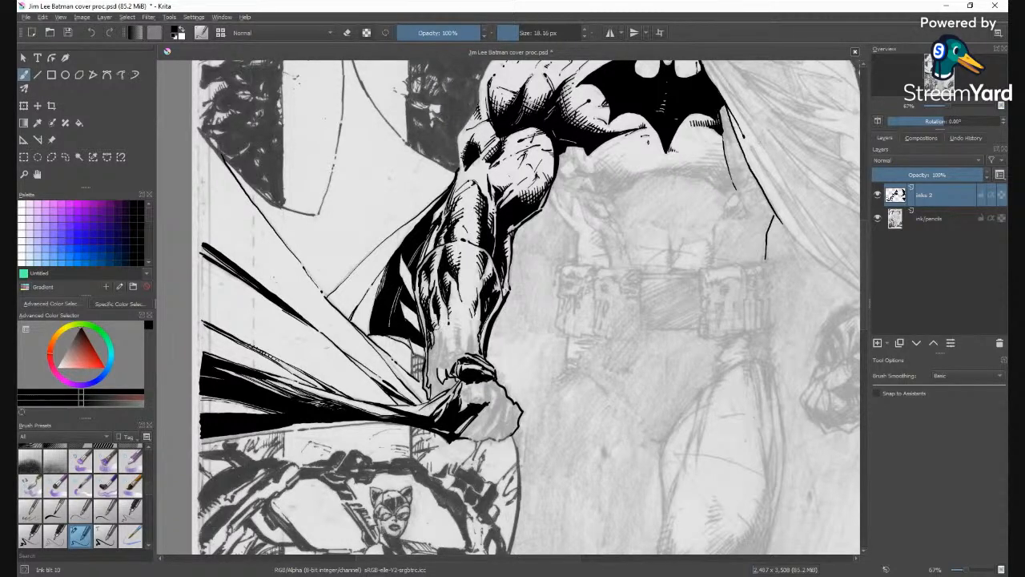
left_click_drag(441, 330, 438, 381)
key("f")
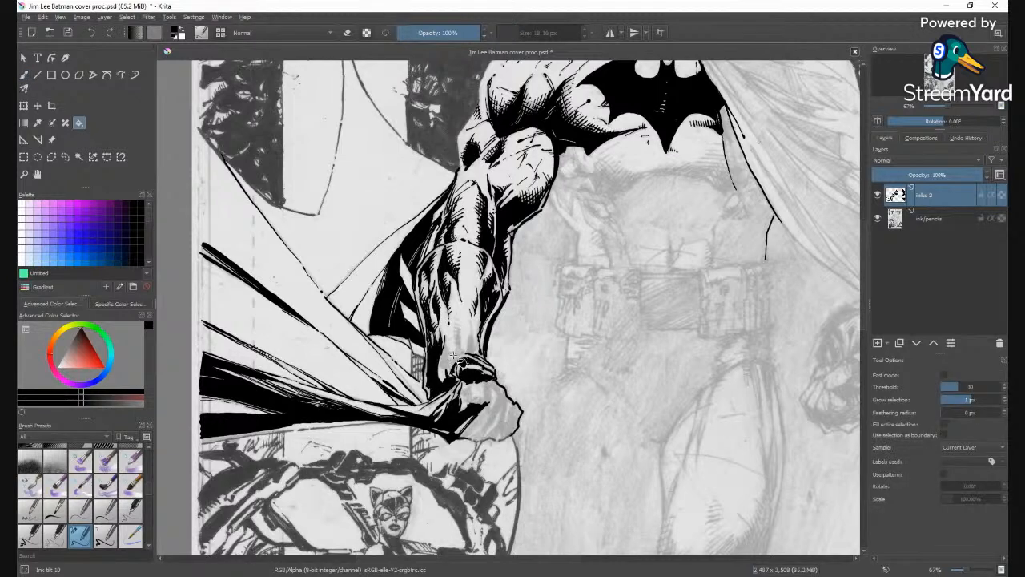
key("b")
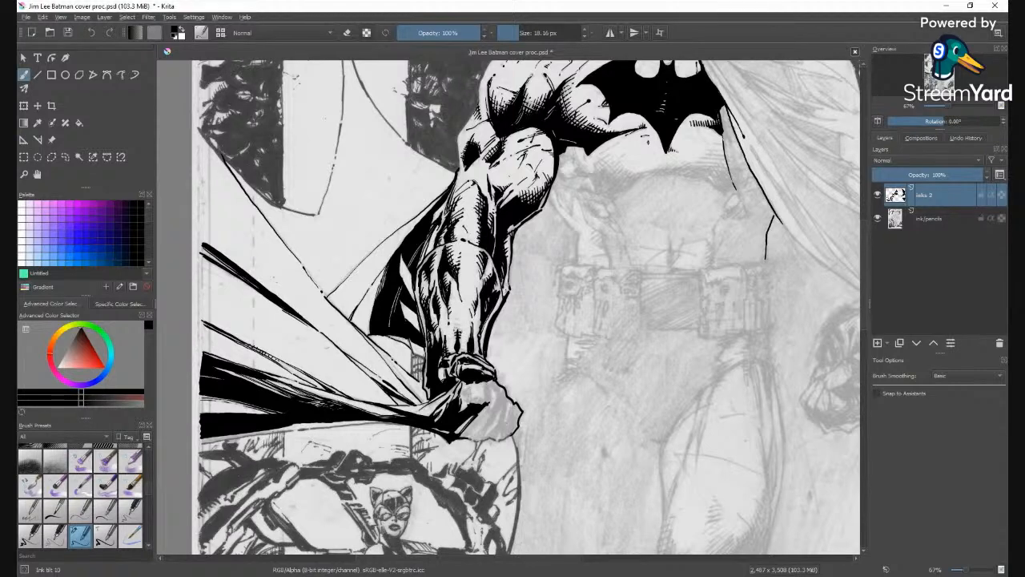
left_click_drag(454, 328, 463, 331)
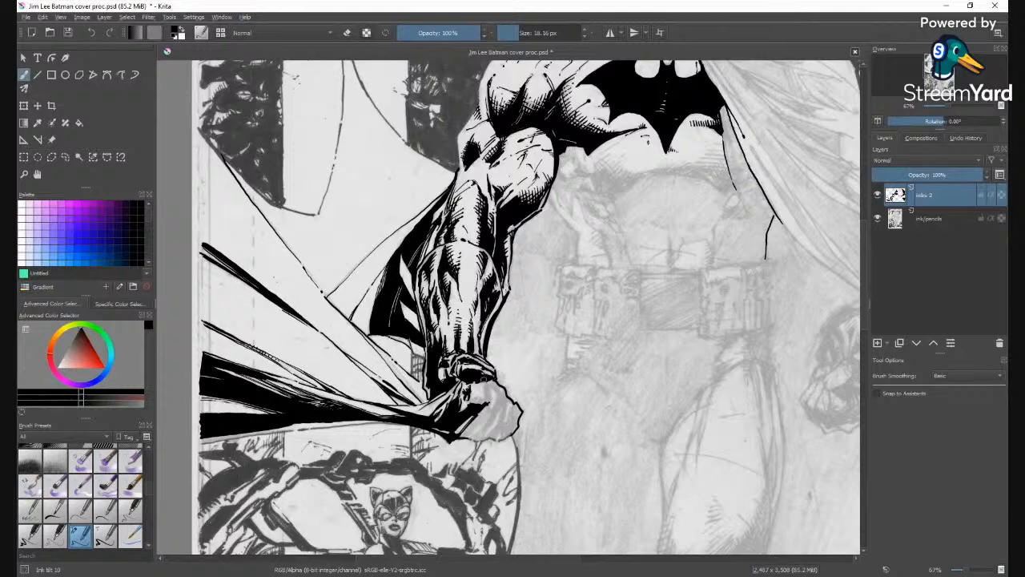
Ink the knuckle contours and shadows on the back of the fist just below the wrist fold, and save the document.
left_click_drag(467, 388, 474, 396)
left_click_drag(489, 388, 485, 398)
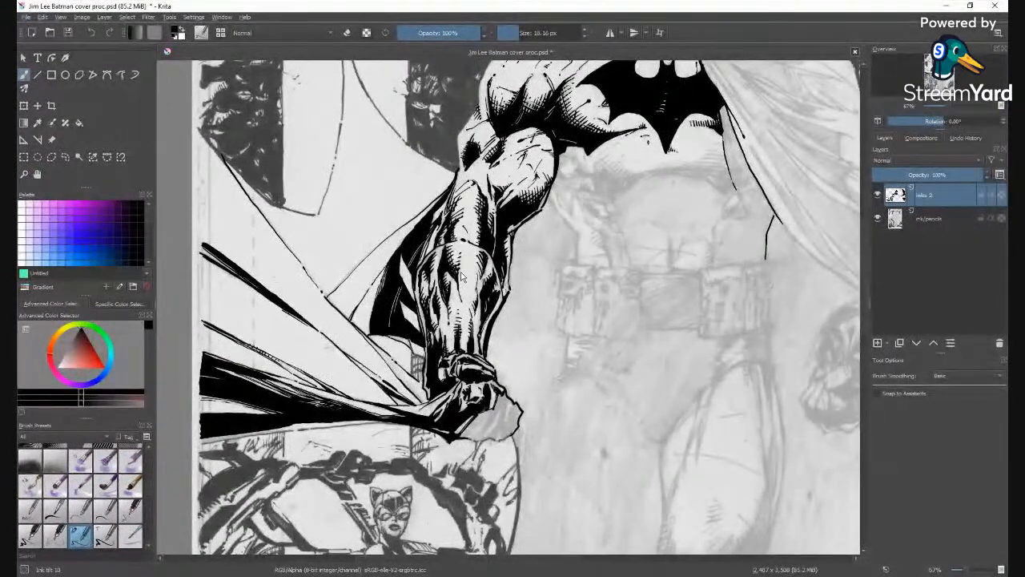
key("ctrl+s")
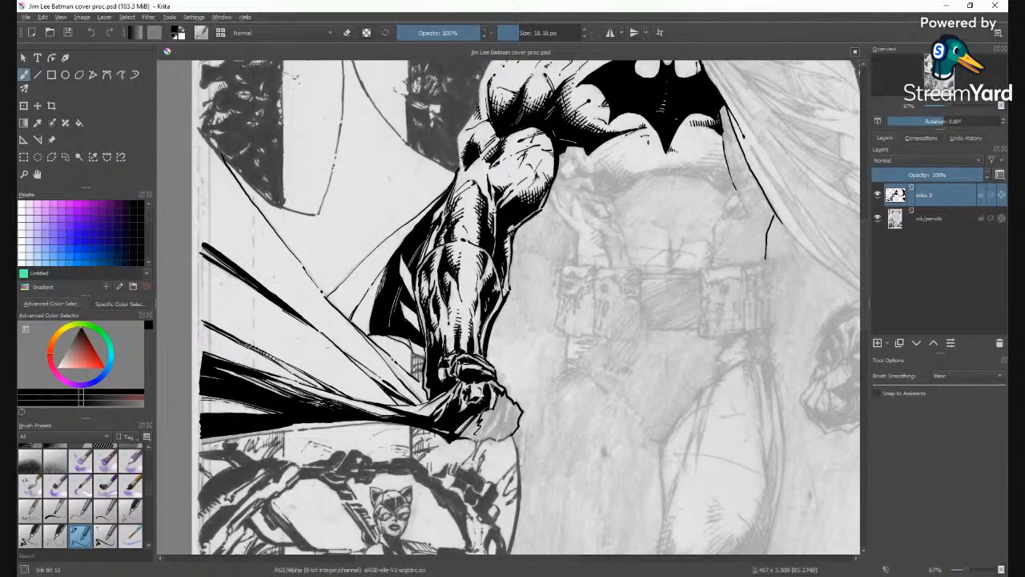
Ink the finger contours and lower edge of the fist gripping the cape, and fill the shadows between the fingers black.
left_click(478, 432)
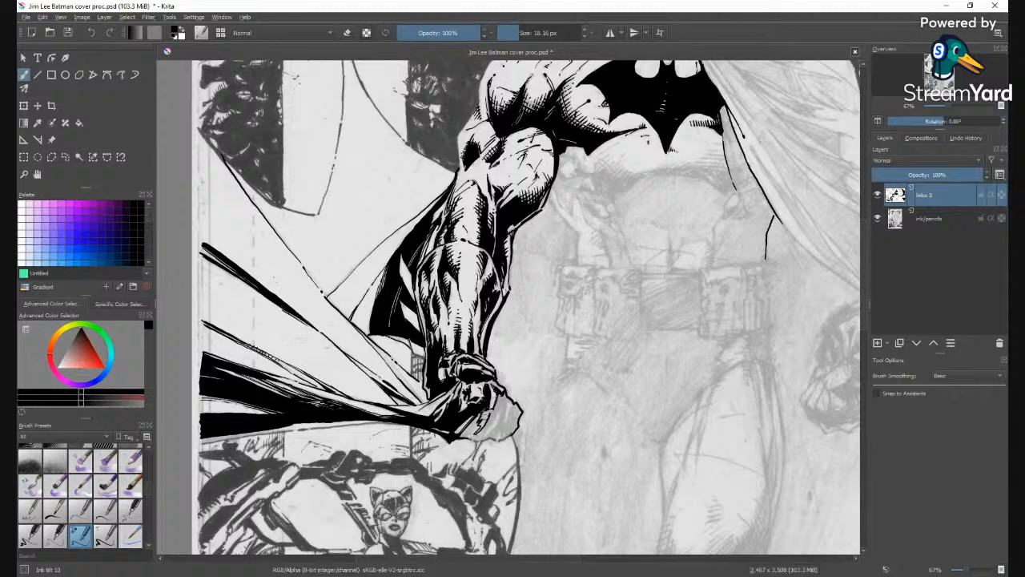
left_click_drag(491, 408, 481, 421)
mouse_move(482, 434)
left_mouse_down()
mouse_move(468, 441)
mouse_move(501, 438)
left_mouse_up()
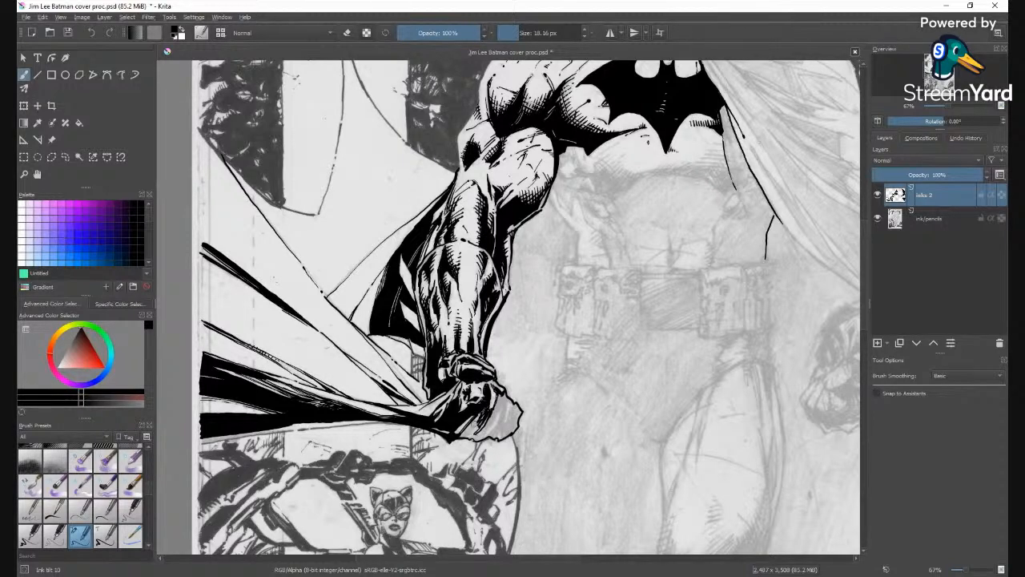
left_click_drag(486, 440, 481, 430)
key("f")
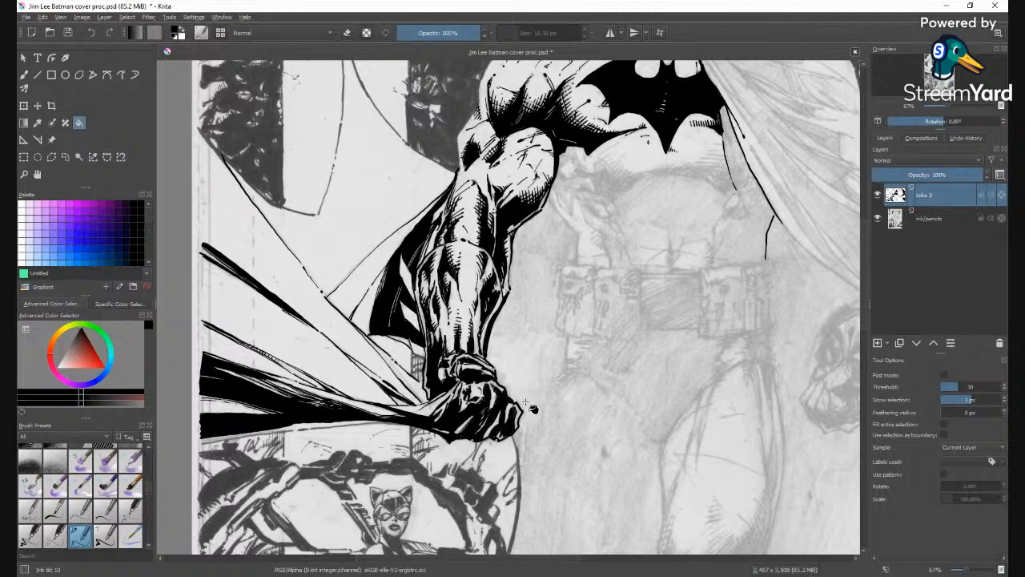
key("b")
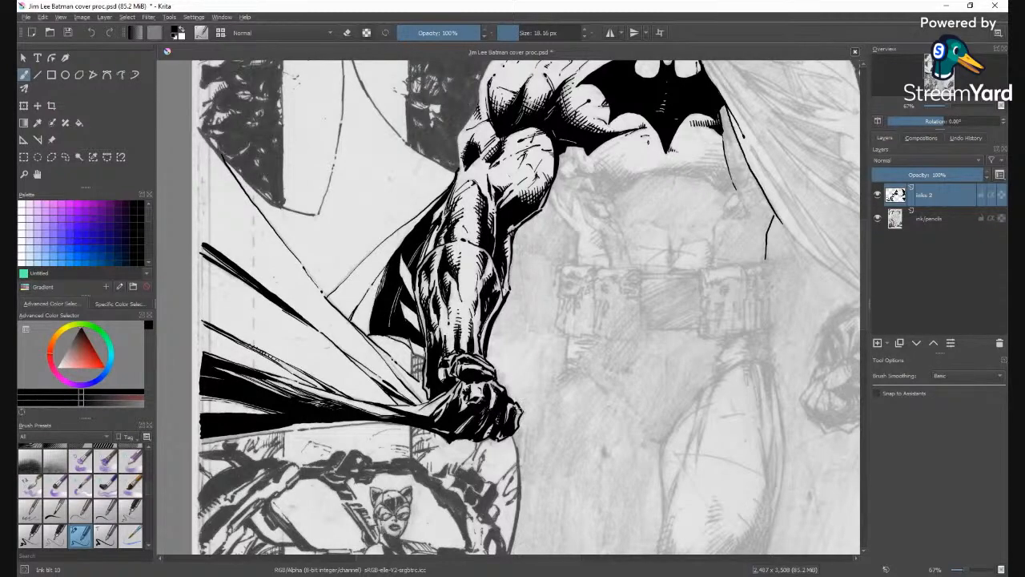
Ink the waist contour from beneath the bent arm down to the belt, plus the jagged hip line below the belt's opposite end.
key("minus")
key("plus")
key("plus")
key("plus")
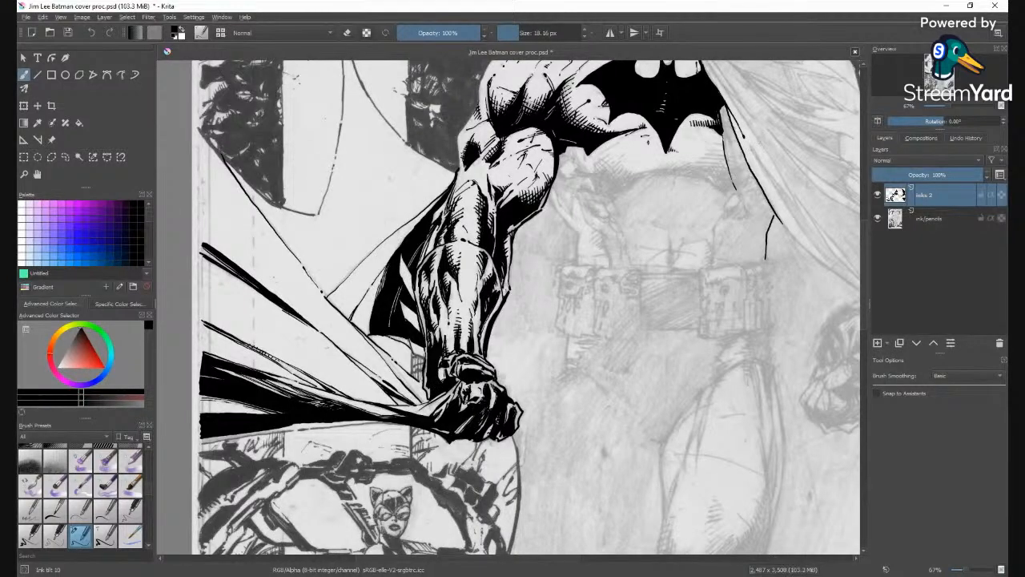
scroll(499, 388, "down", 3)
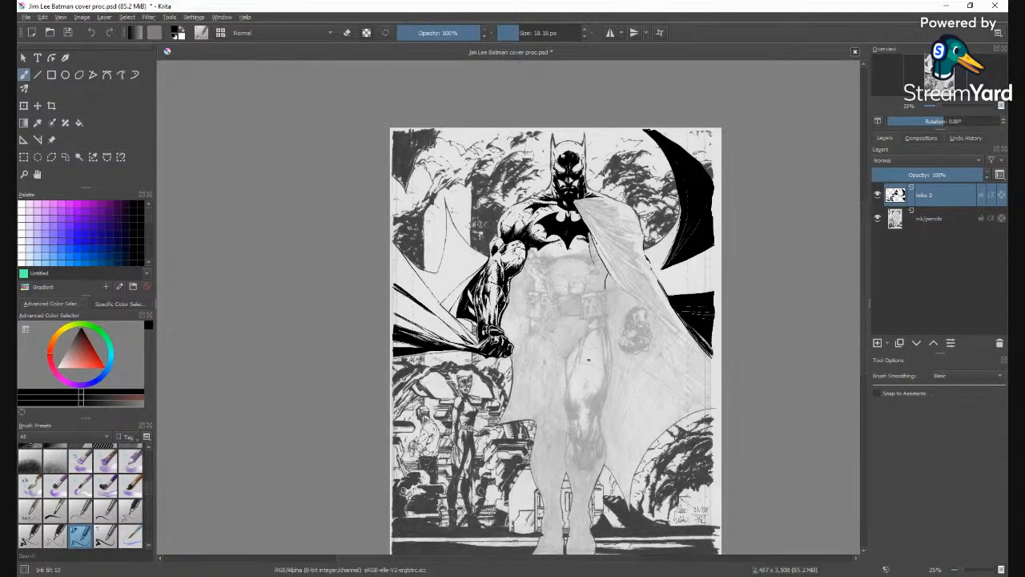
scroll(559, 277, "up", 2)
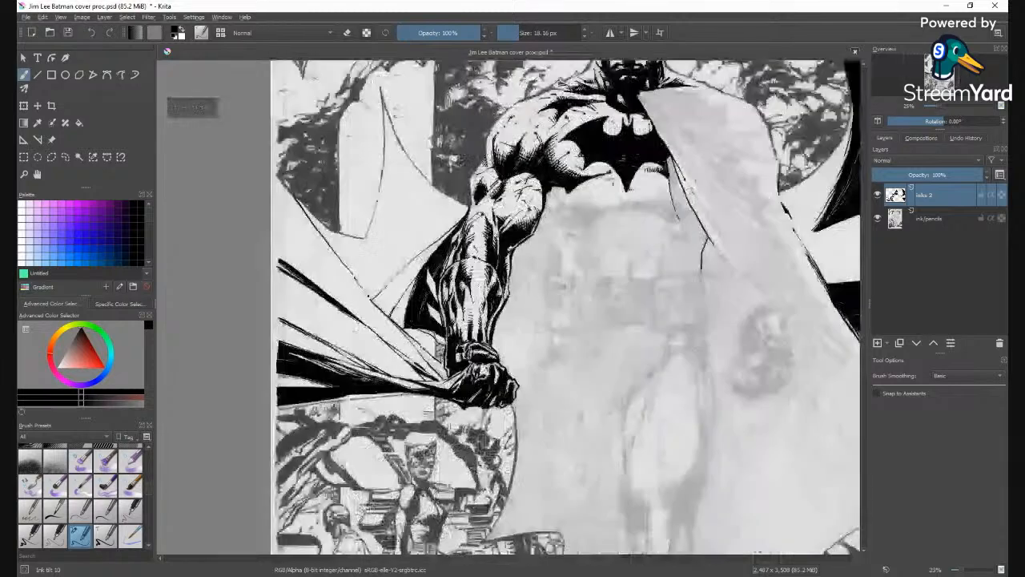
scroll(556, 259, "up", 1)
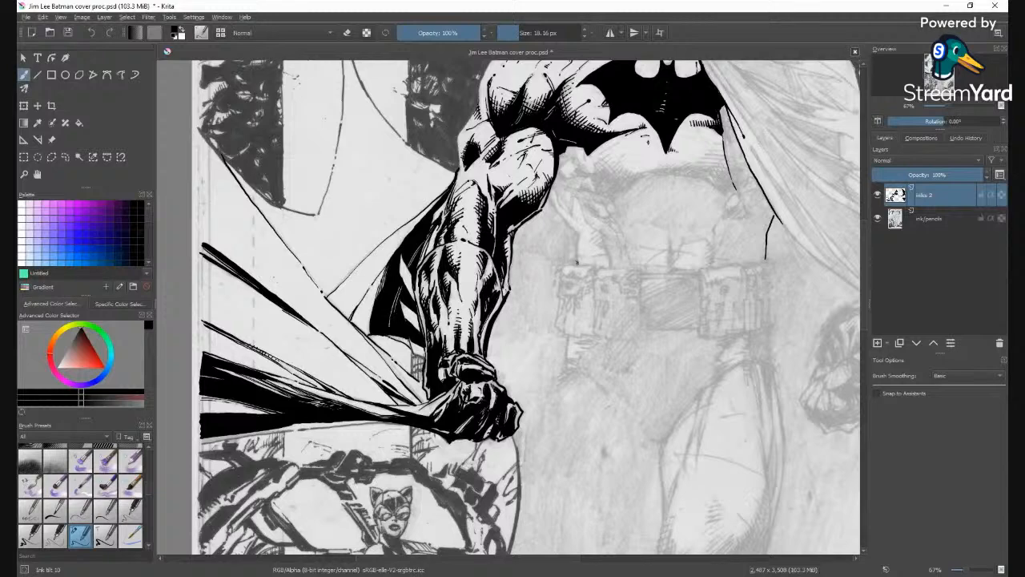
mouse_move(576, 265)
left_mouse_down()
mouse_move(576, 238)
mouse_move(551, 194)
left_mouse_up()
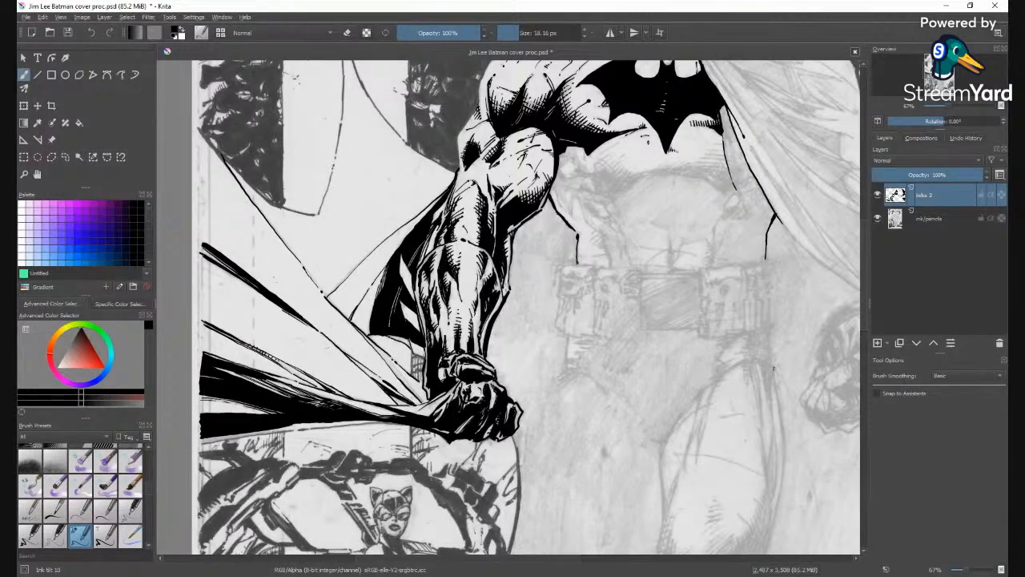
left_click_drag(773, 346, 771, 332)
Try curved shading strokes on the abdomen and erase them with the brush enlarged to about 240 px.
mouse_move(647, 234)
left_mouse_down()
mouse_move(679, 206)
mouse_move(677, 235)
mouse_move(680, 204)
mouse_move(596, 209)
mouse_move(606, 202)
mouse_move(607, 233)
left_mouse_up()
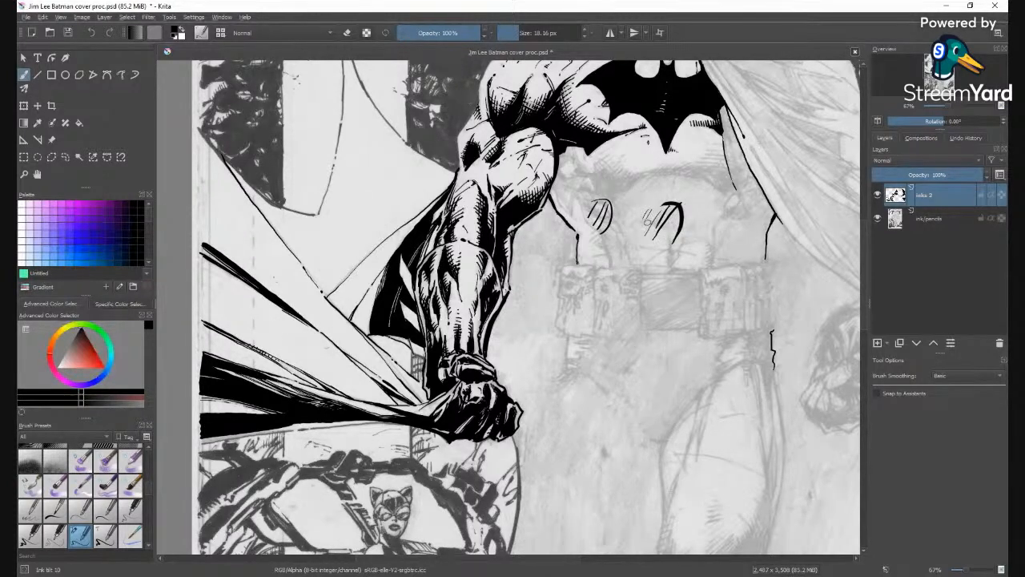
key("e")
left_click(548, 35)
mouse_move(601, 218)
left_mouse_down()
mouse_move(602, 208)
mouse_move(594, 216)
mouse_move(607, 227)
mouse_move(673, 220)
left_mouse_up()
key("e")
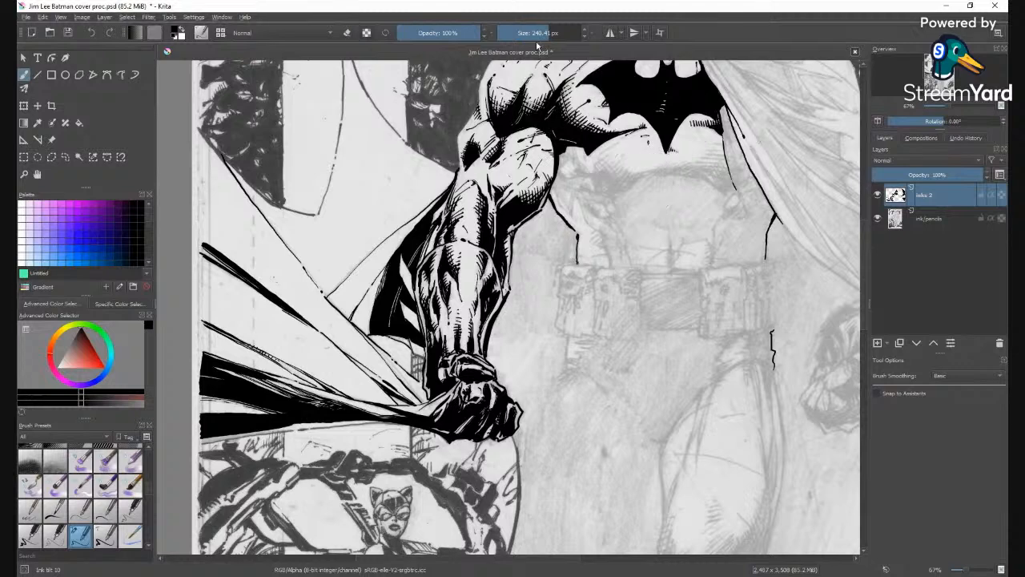
Set the brush size to 20.95 px and ink the outlines of the two adjoining belt pouches nearest the inked arm.
left_click(521, 35)
left_click_drag(521, 37, 519, 36)
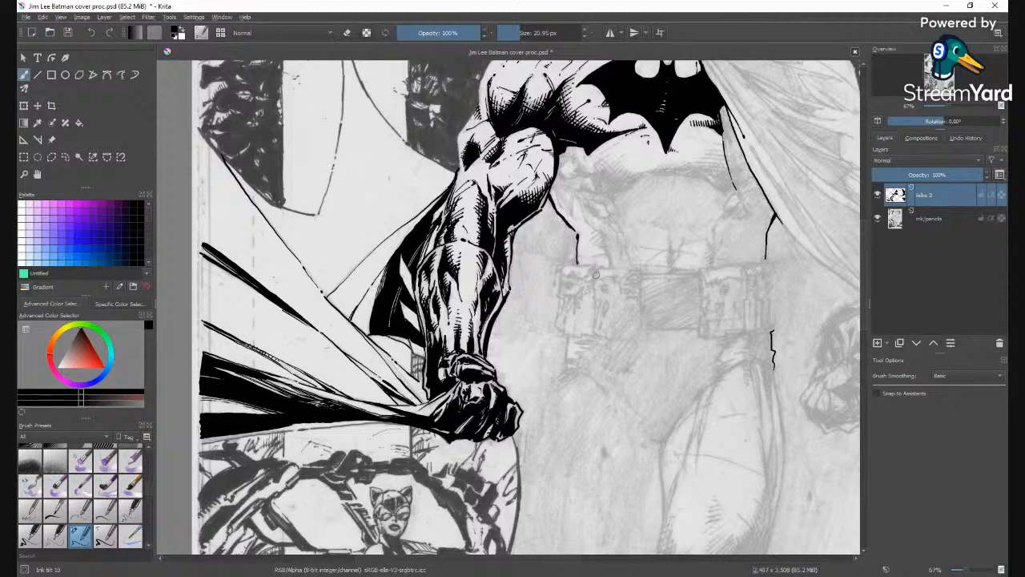
left_click_drag(592, 272, 640, 273)
mouse_move(643, 319)
left_mouse_down()
mouse_move(639, 338)
mouse_move(639, 298)
left_mouse_up()
left_click_drag(594, 334, 593, 272)
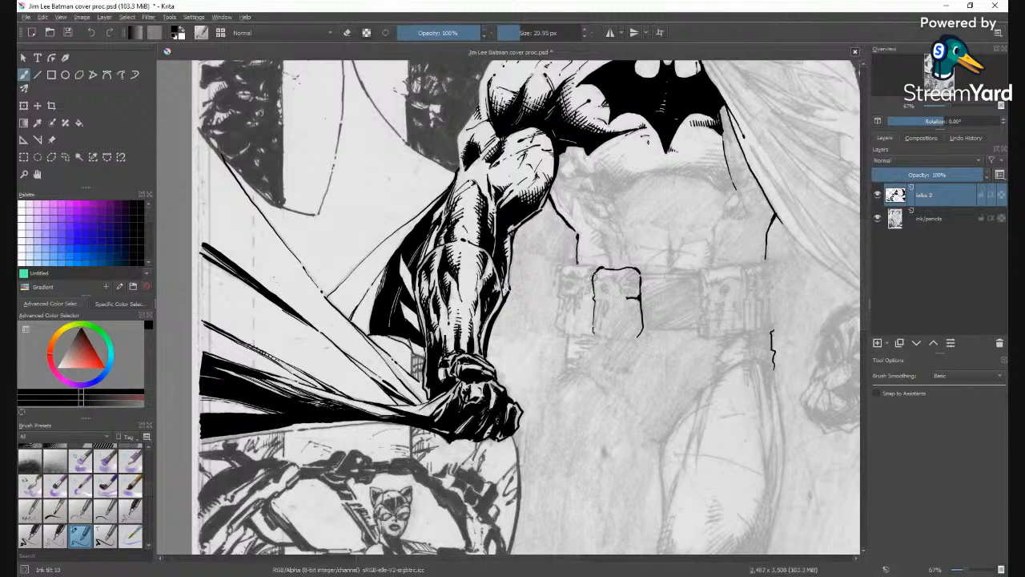
mouse_move(593, 333)
left_mouse_down()
mouse_move(633, 334)
mouse_move(588, 336)
left_mouse_up()
key("e")
key("e")
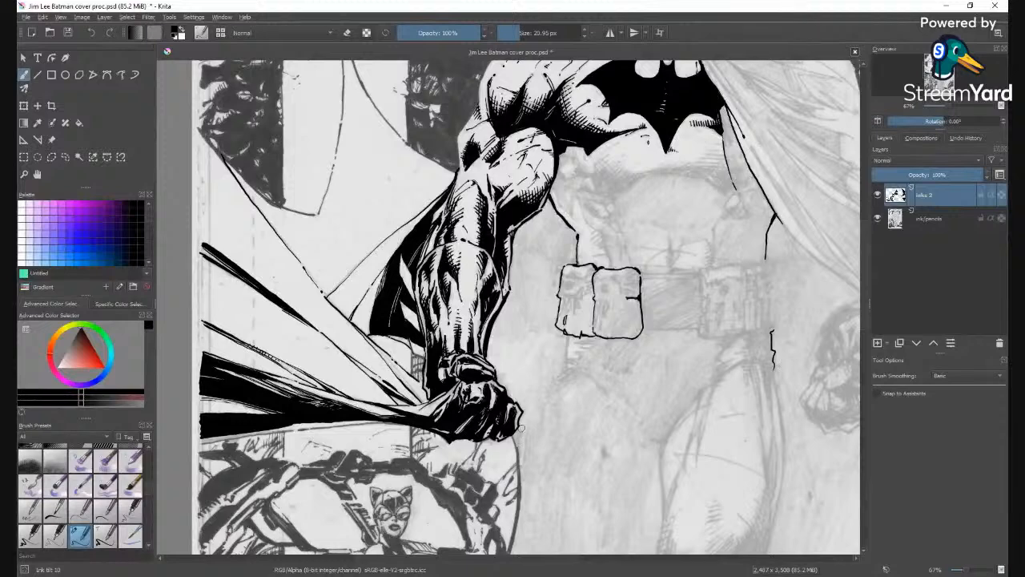
Ink the jagged edge from the fist up to the belt pouch and fill the enclosed area beside the arm with black.
left_click_drag(518, 427, 566, 368)
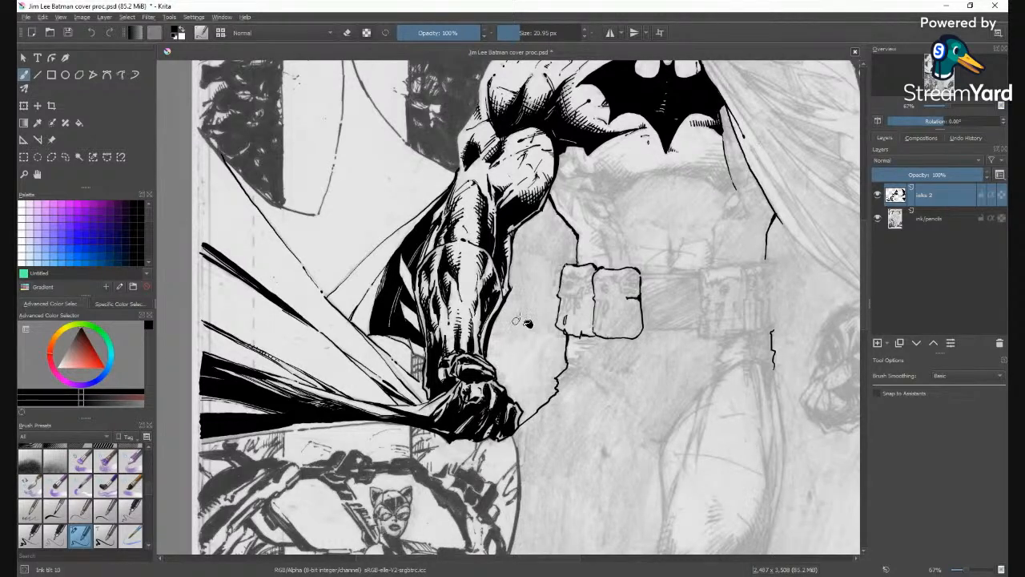
key("f")
left_click(551, 337)
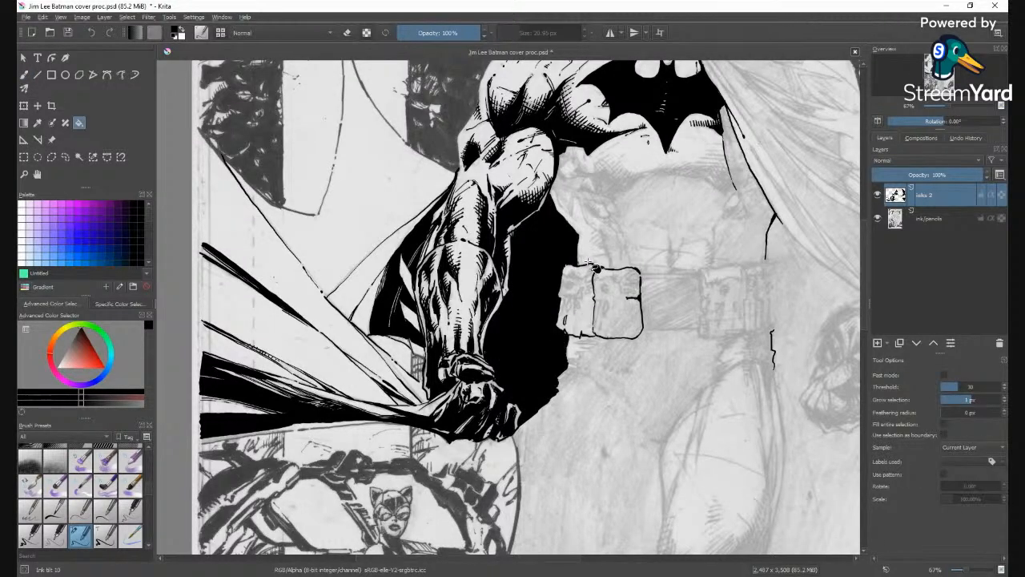
Try erasing thin fold lines into the black area between the arm and the waist.
key("b")
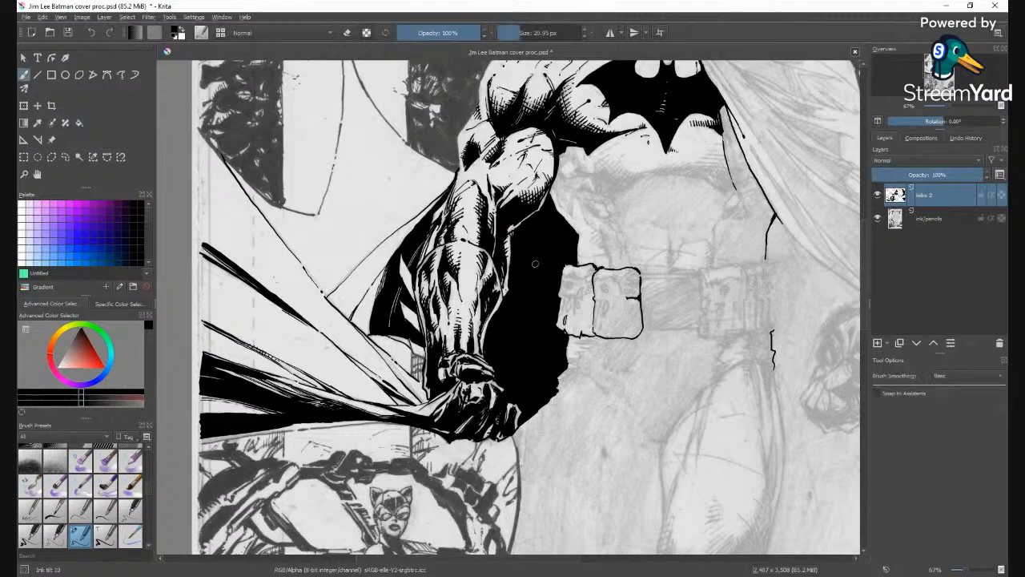
key("e")
mouse_move(507, 372)
left_mouse_down()
mouse_move(528, 335)
mouse_move(545, 209)
left_mouse_up()
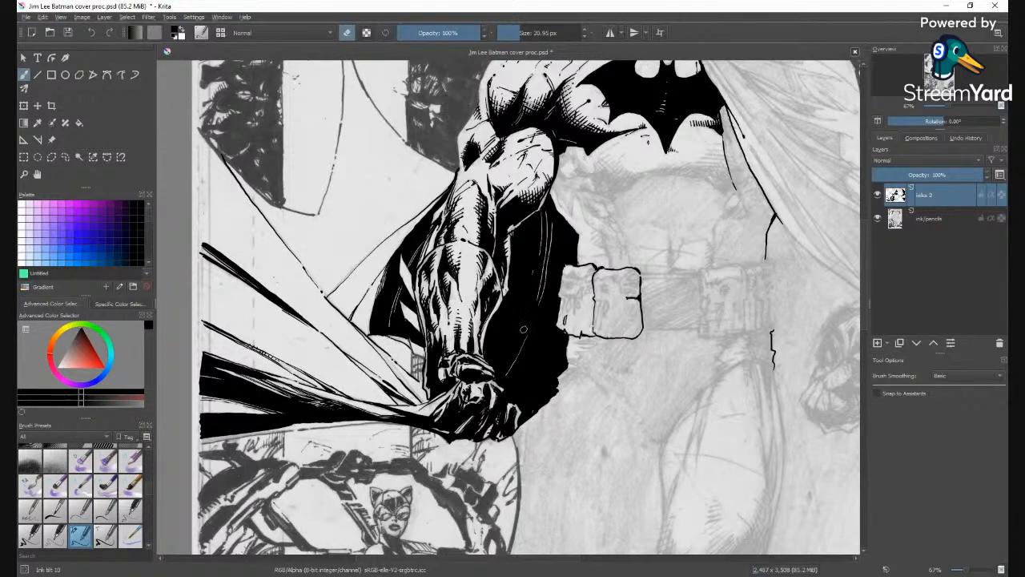
key("ctrl+z")
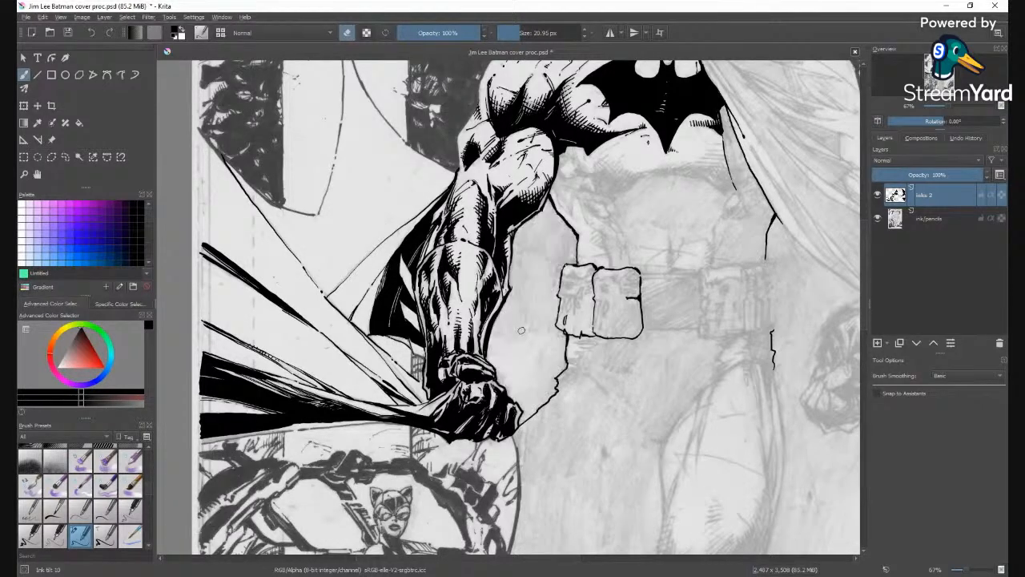
key("ctrl+shift+z")
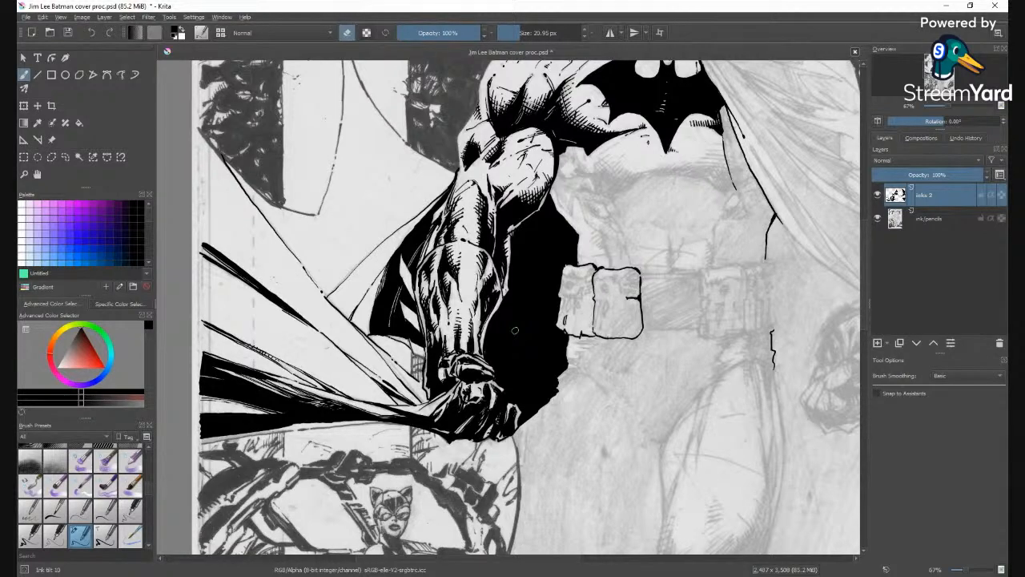
Ink the flap, snap and crease details inside the larger outlined belt pouch.
key("space")
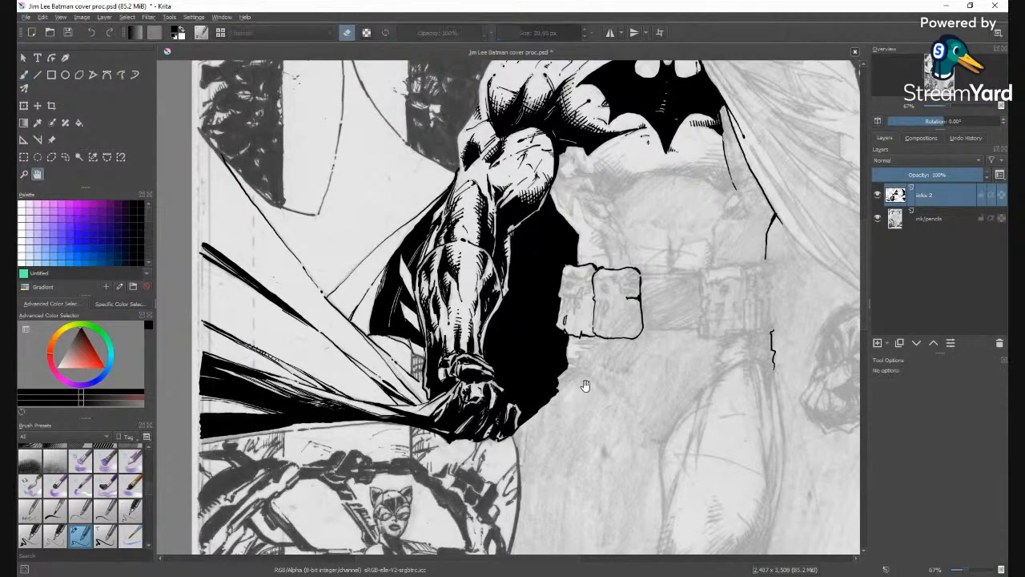
left_click_drag(583, 383, 442, 401)
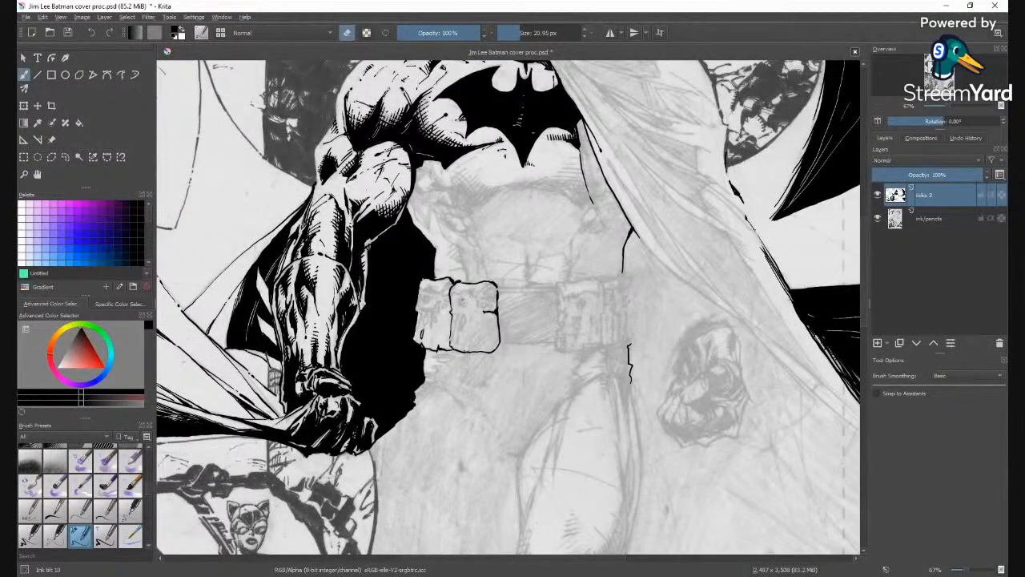
key("e")
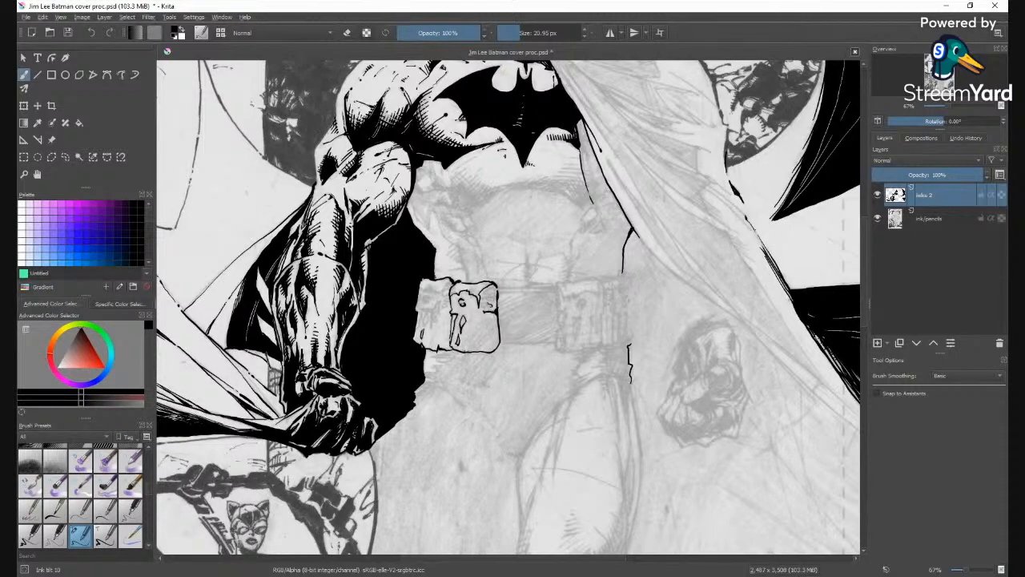
left_click_drag(483, 308, 495, 296)
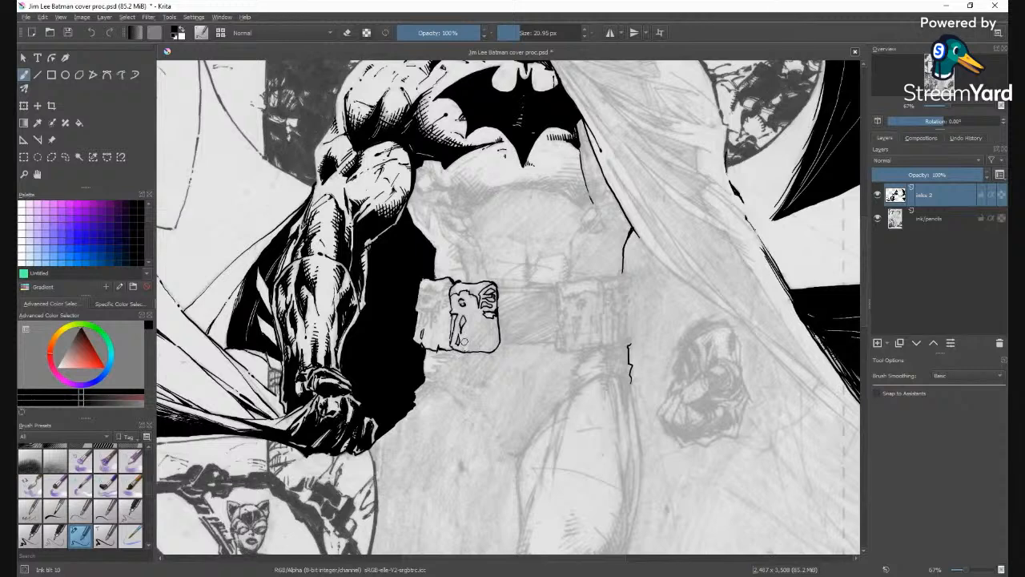
Try filling the detailed belt pouch with black, undoing each fill.
key("f")
left_click(490, 340)
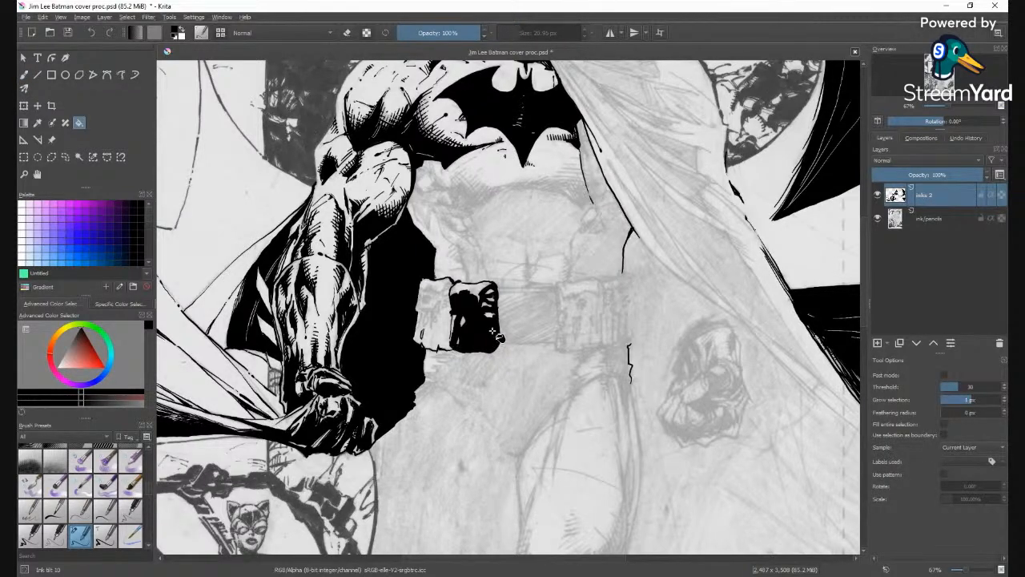
key("ctrl+z")
key("b")
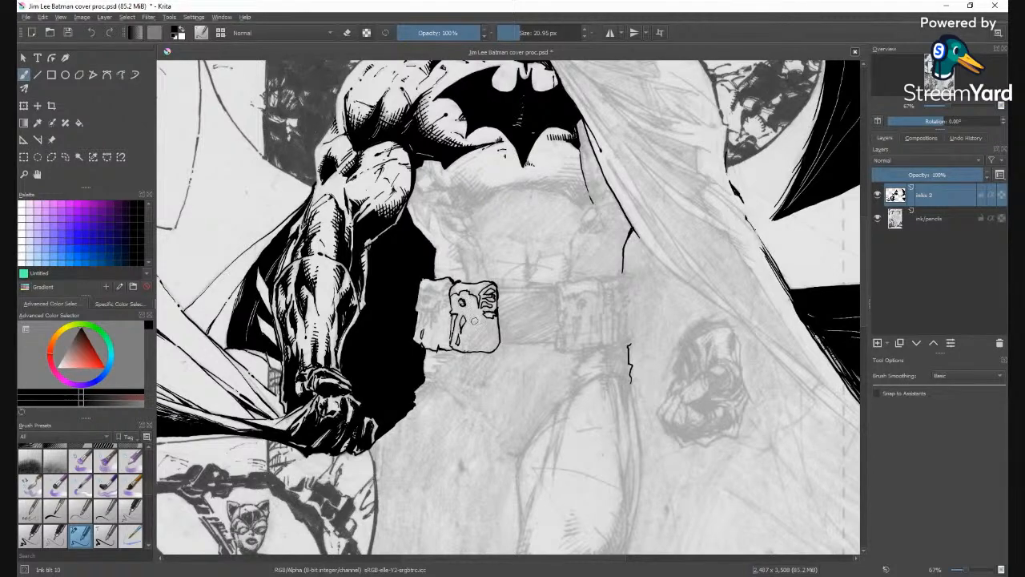
key("f")
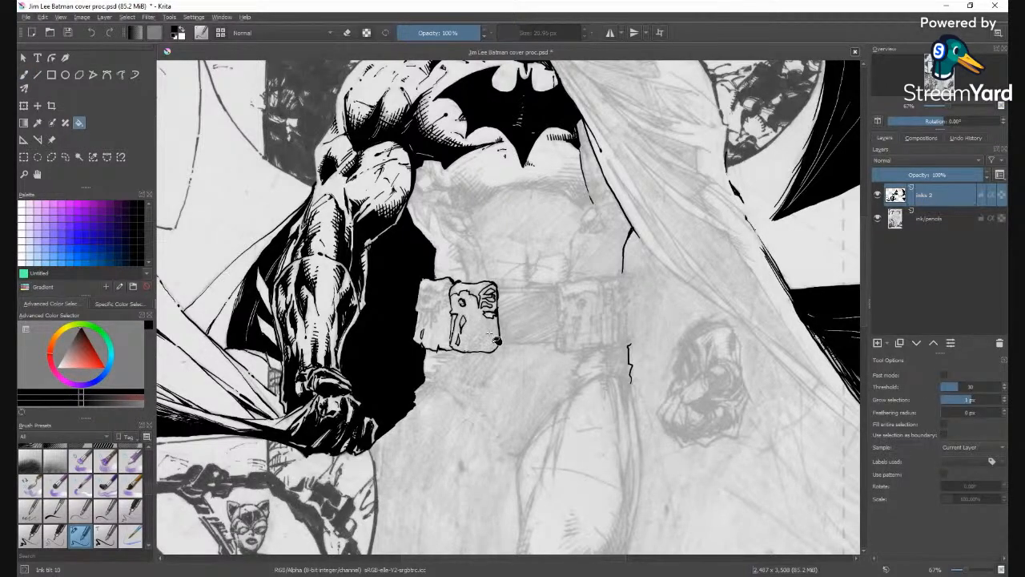
left_click(488, 334)
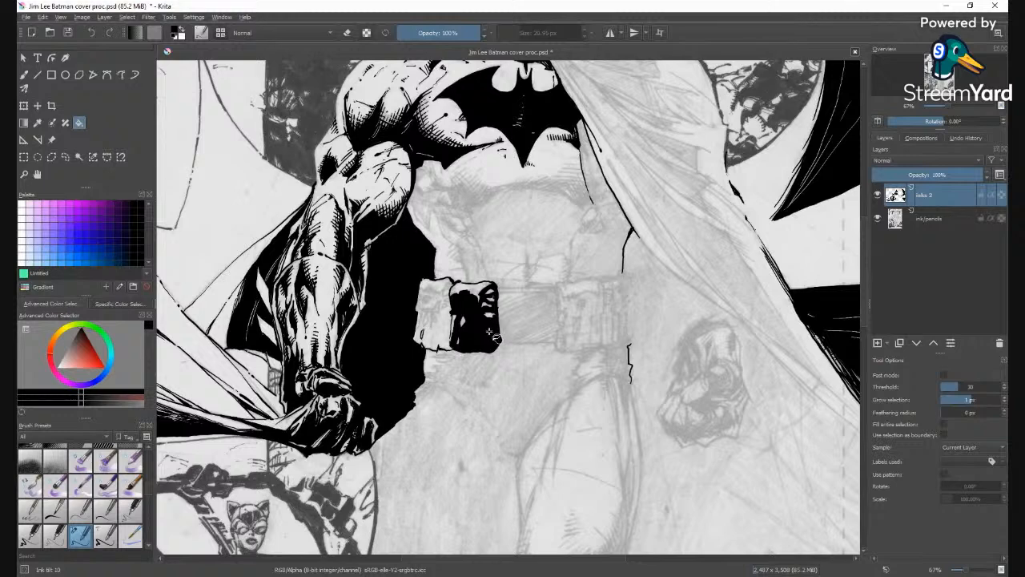
key("ctrl+z")
key("b")
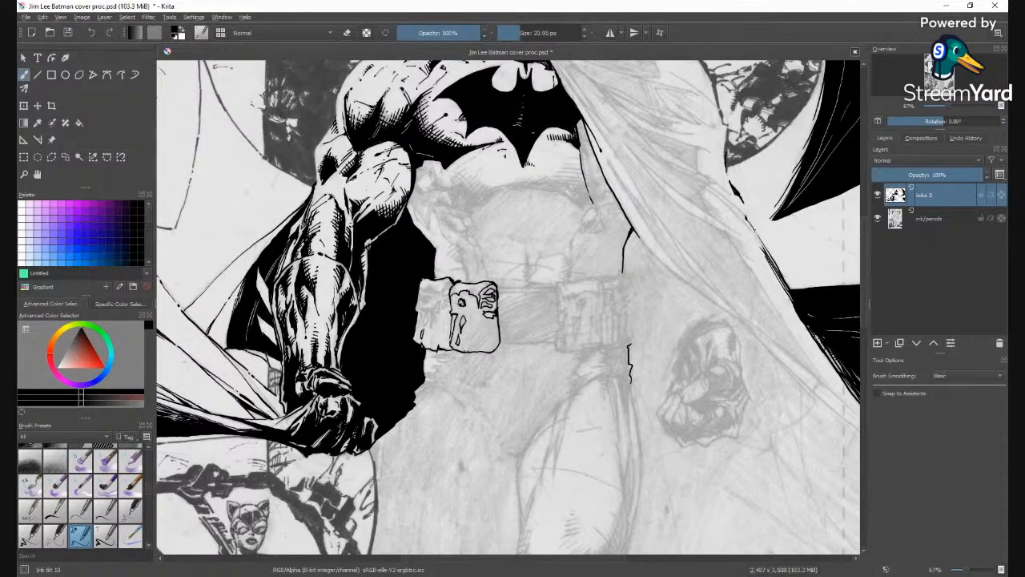
Fill the body of the detailed belt pouch with black and erase thin highlight lines into it.
key("f")
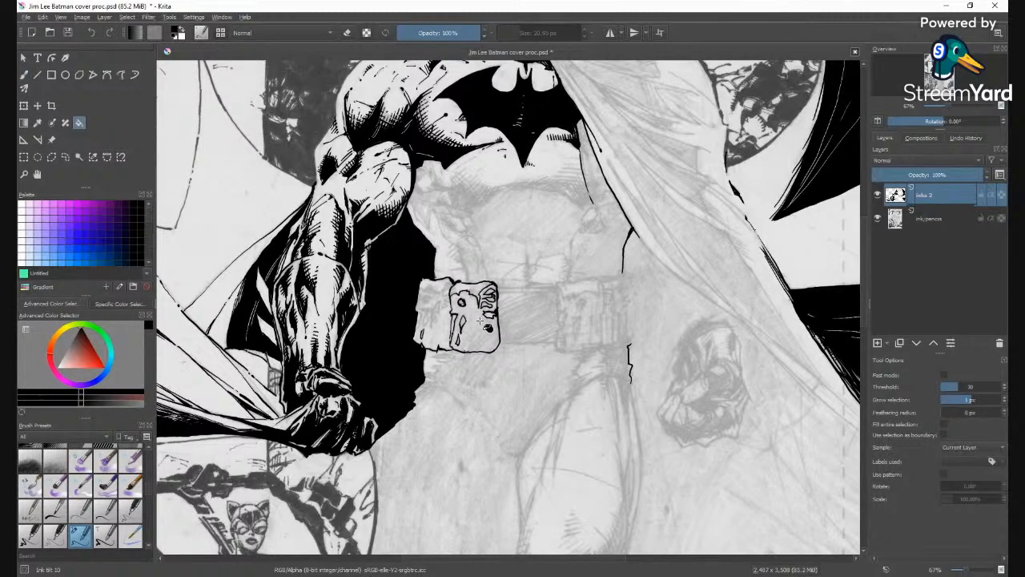
left_click(485, 323)
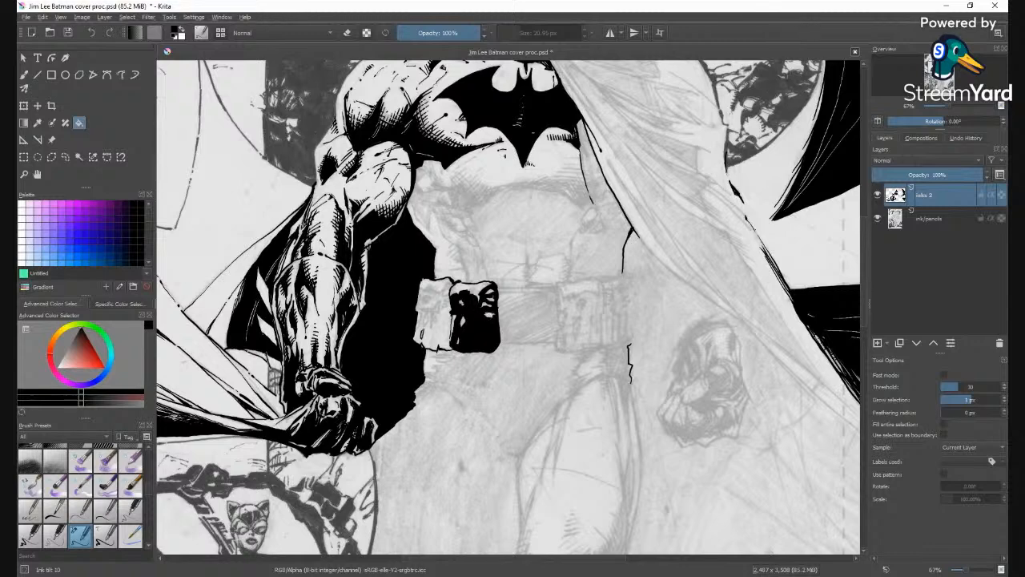
key("b")
key("e")
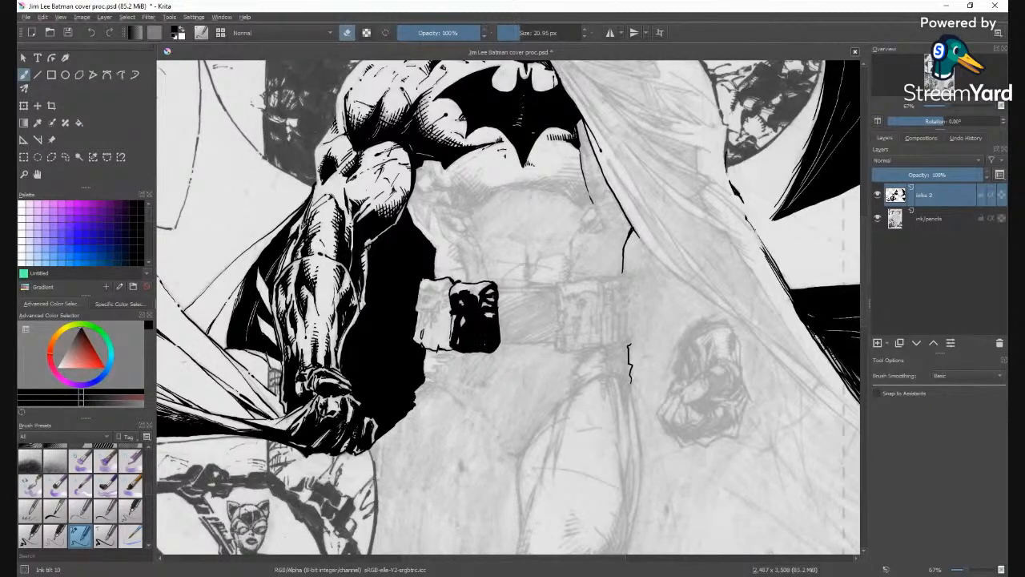
left_click_drag(481, 323, 481, 312)
key("e")
Refine the highlights on the black pouch's side folds and front with fine strokes.
key("1")
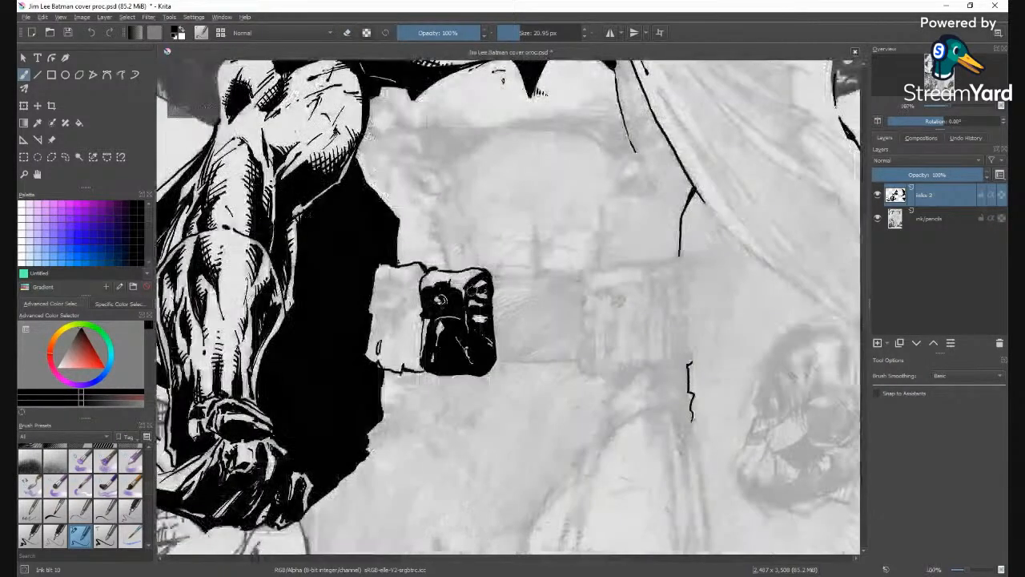
key("plus")
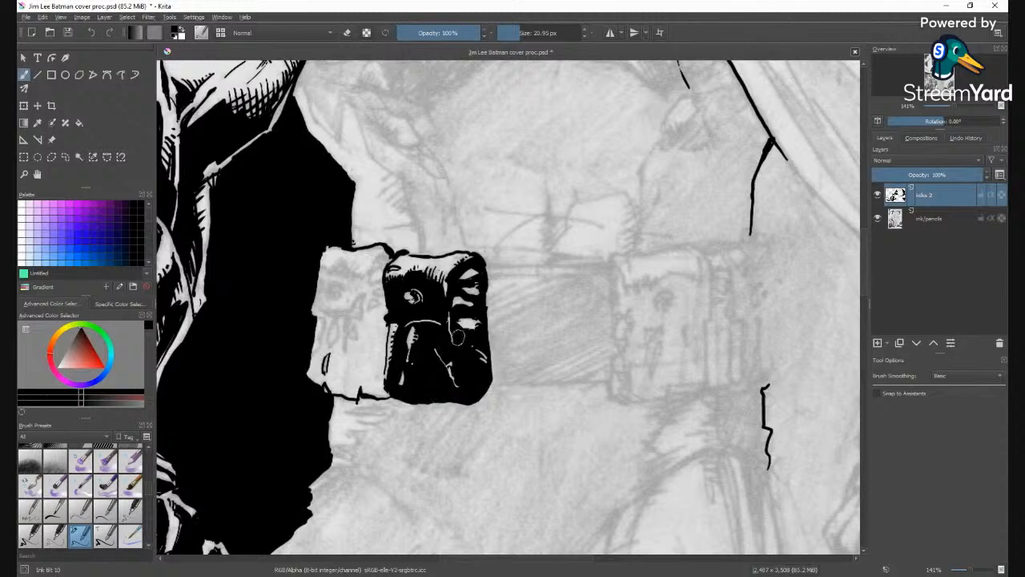
left_click_drag(460, 323, 467, 324)
mouse_move(470, 303)
left_mouse_down()
mouse_move(474, 270)
mouse_move(477, 282)
left_mouse_up()
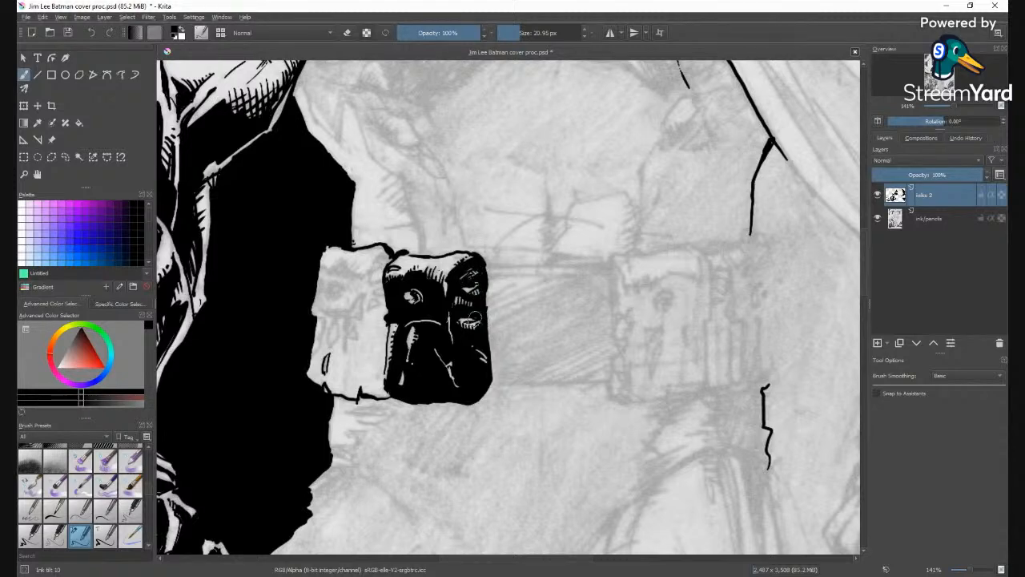
mouse_move(412, 340)
left_mouse_down()
mouse_move(414, 328)
mouse_move(387, 326)
mouse_move(396, 333)
left_mouse_up()
key("e")
Ink the outer belt pouch's lower flap edge and shade the fold where its top meets the black pouch.
mouse_move(320, 310)
left_mouse_down()
mouse_move(361, 316)
mouse_move(363, 294)
mouse_move(350, 308)
mouse_move(315, 311)
left_mouse_up()
mouse_move(370, 273)
left_mouse_down()
mouse_move(386, 254)
mouse_move(373, 274)
mouse_move(324, 270)
mouse_move(346, 258)
mouse_move(361, 276)
mouse_move(338, 278)
mouse_move(340, 269)
mouse_move(352, 275)
left_mouse_up()
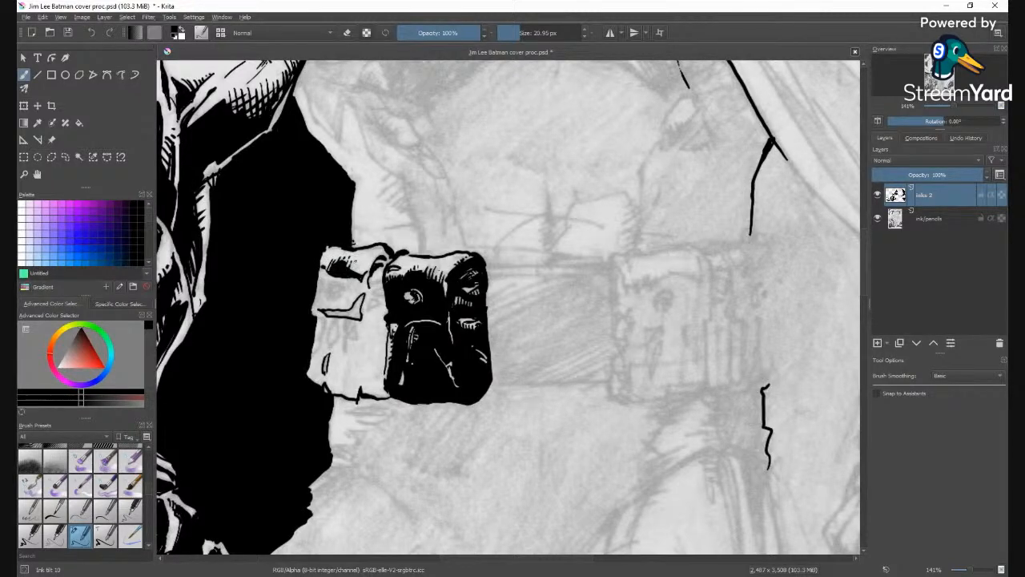
mouse_move(360, 268)
left_mouse_down()
mouse_move(427, 281)
mouse_move(373, 274)
mouse_move(370, 289)
mouse_move(389, 257)
left_mouse_up()
mouse_move(372, 245)
left_mouse_down()
mouse_move(388, 251)
mouse_move(373, 251)
mouse_move(377, 261)
mouse_move(382, 246)
left_mouse_up()
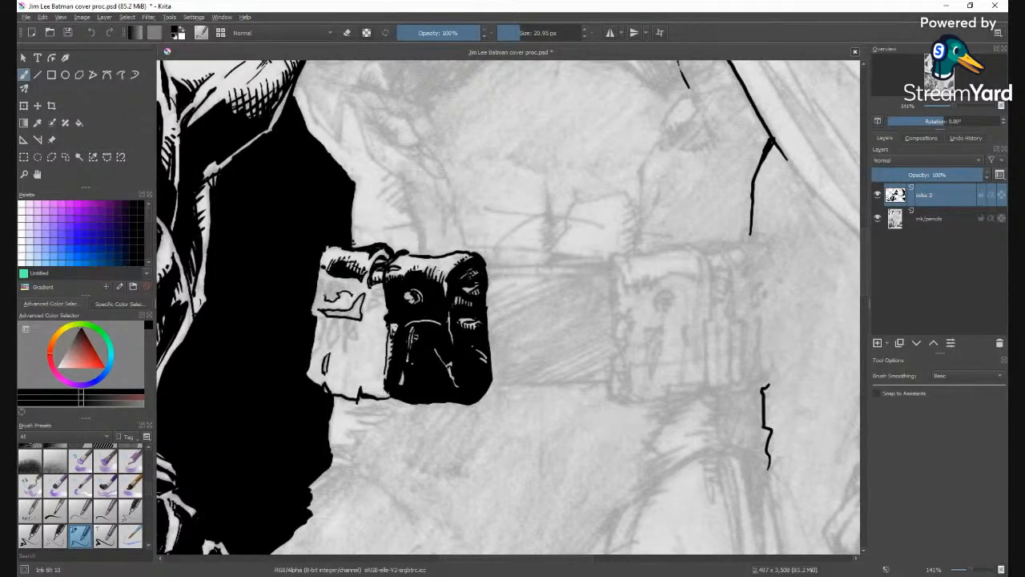
Ink black shadow shapes and short hatching around the snap on the outer pouch's flap.
mouse_move(319, 278)
left_mouse_down()
mouse_move(322, 290)
mouse_move(348, 283)
mouse_move(354, 294)
left_mouse_up()
mouse_move(341, 295)
left_mouse_down()
mouse_move(325, 298)
mouse_move(334, 300)
mouse_move(329, 287)
left_mouse_up()
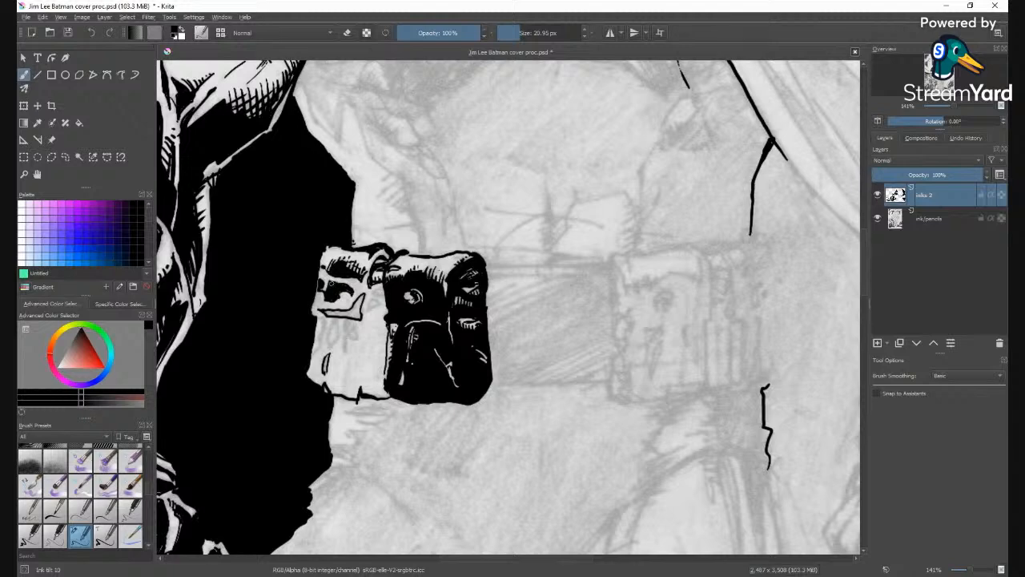
left_click_drag(319, 277, 322, 284)
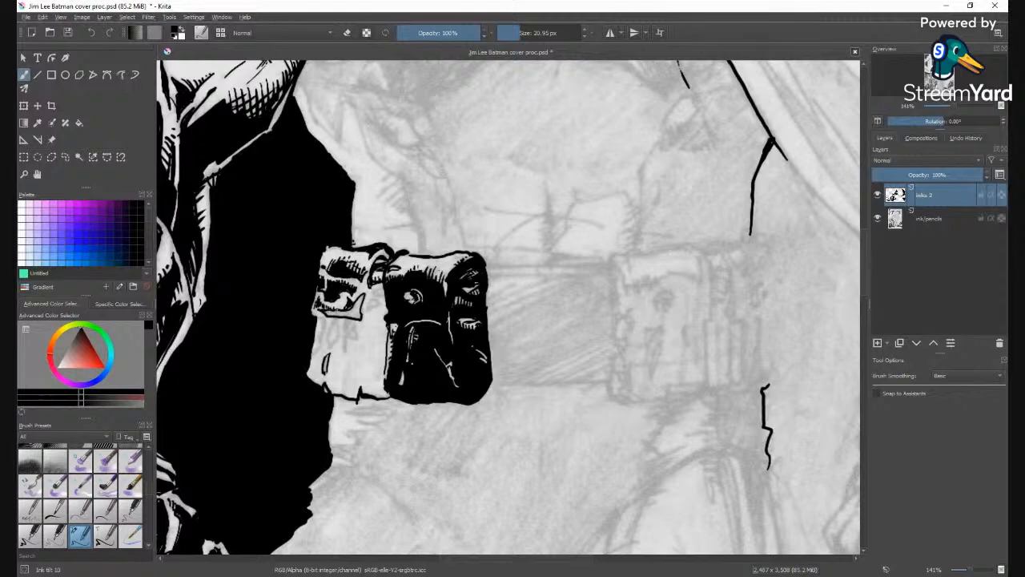
Outline the highlight shapes on the body of the outer belt pouch and fill the area around them with black.
key("minus")
key("minus")
key("minus")
key("minus")
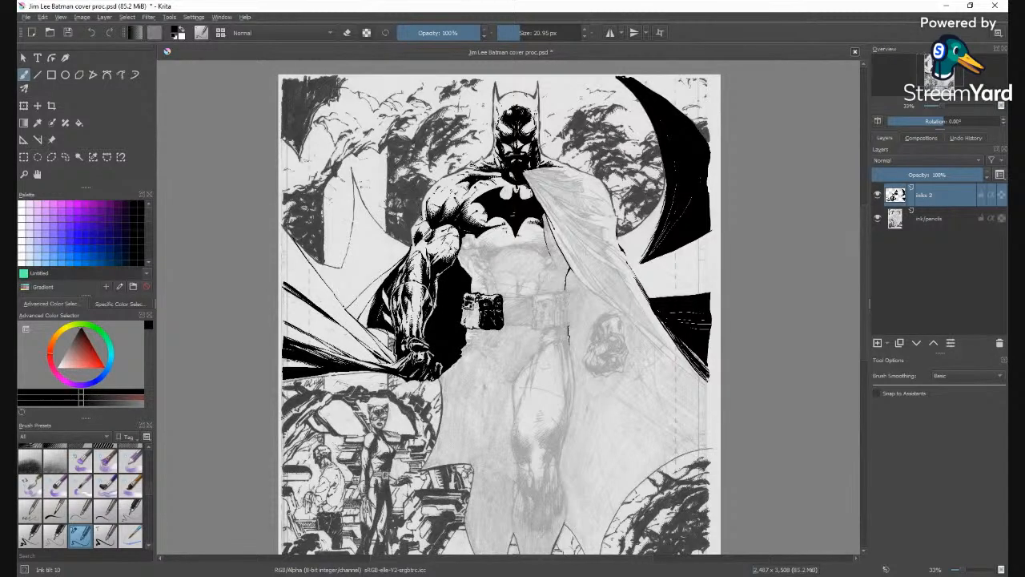
key("1")
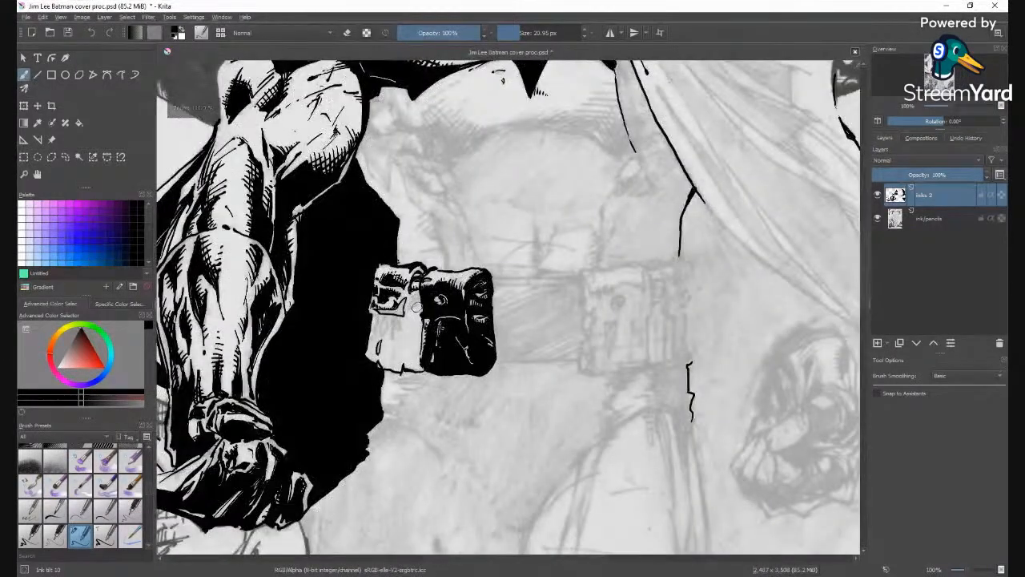
key("plus")
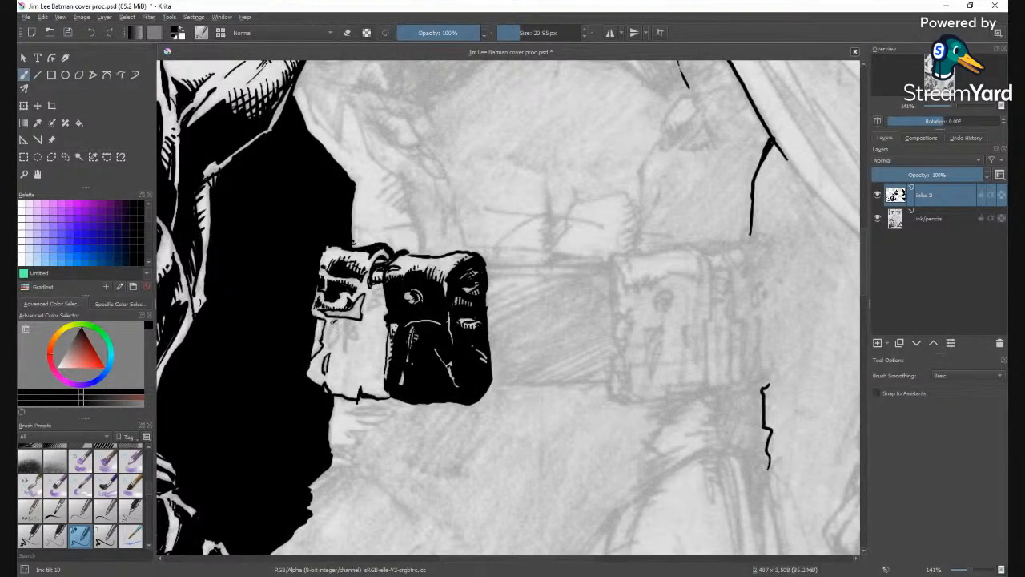
mouse_move(330, 323)
left_mouse_down()
mouse_move(329, 334)
mouse_move(353, 330)
mouse_move(350, 361)
left_mouse_up()
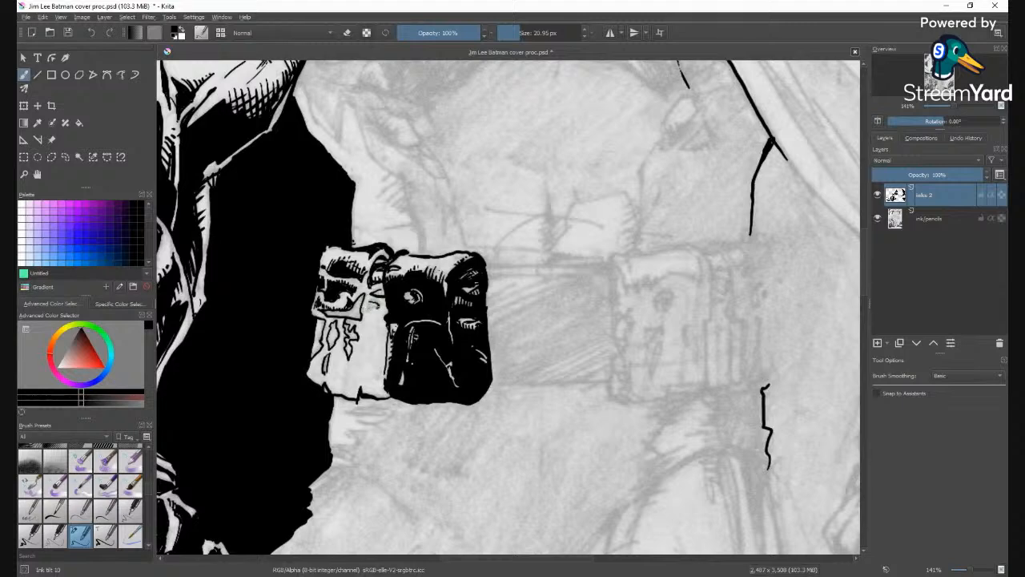
mouse_move(377, 293)
left_mouse_down()
mouse_move(364, 317)
mouse_move(324, 336)
mouse_move(319, 323)
left_mouse_up()
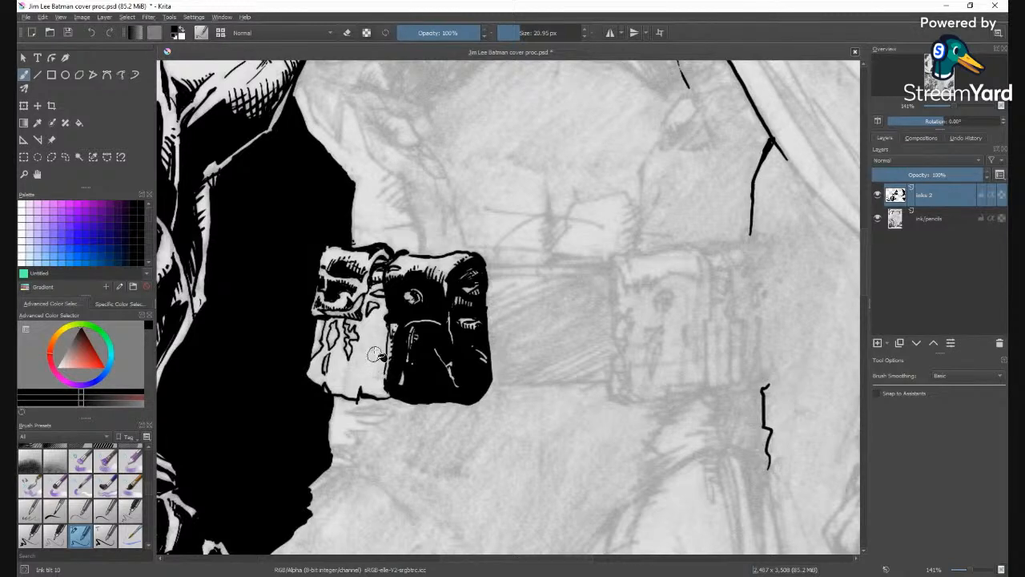
key("f")
left_click(376, 353)
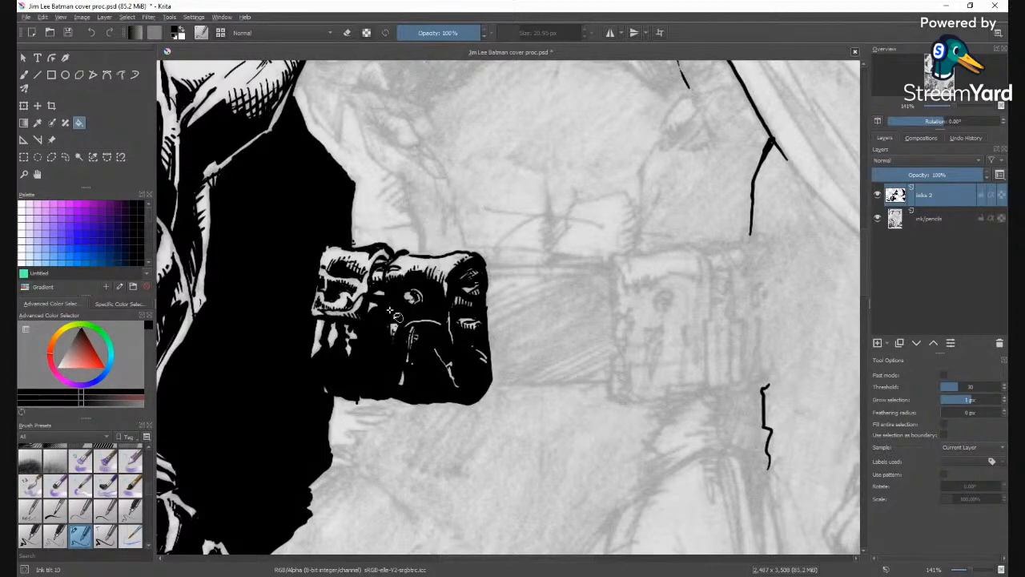
Erase thin highlight lines into the outer pouch's black body and break up its white highlights with fine ink strokes.
key("b")
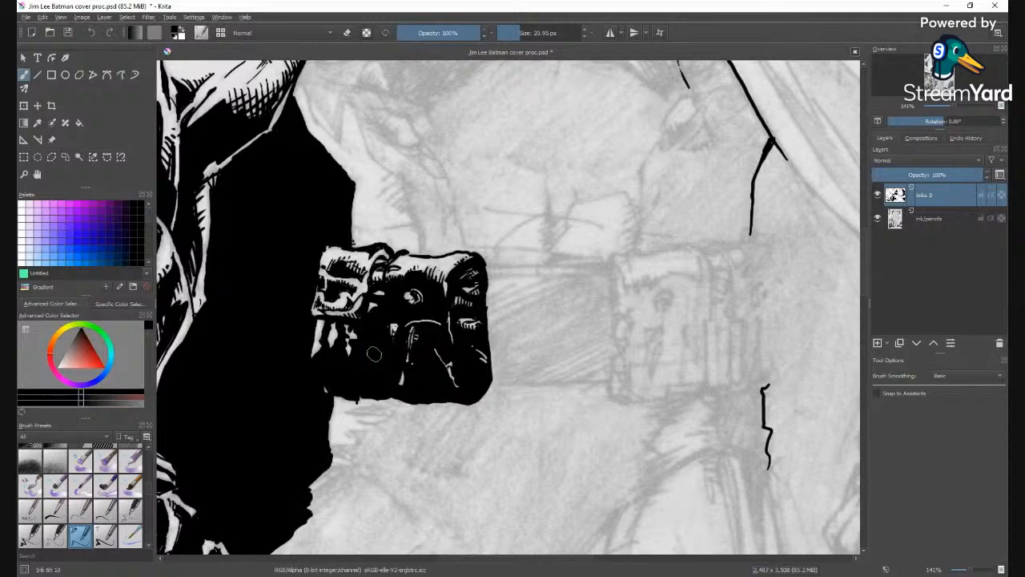
key("e")
left_click_drag(362, 370, 355, 394)
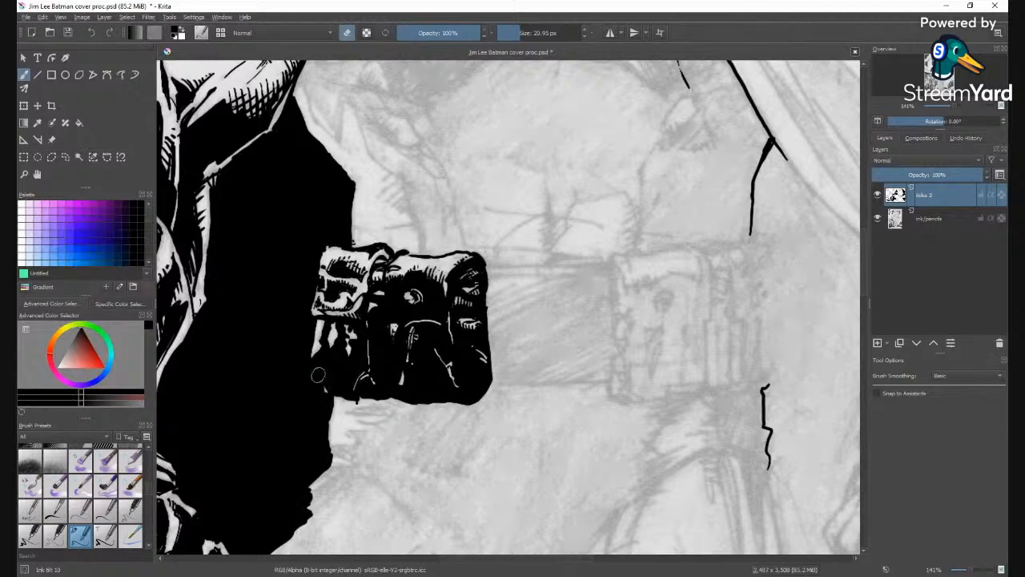
key("e")
left_click_drag(329, 341, 316, 352)
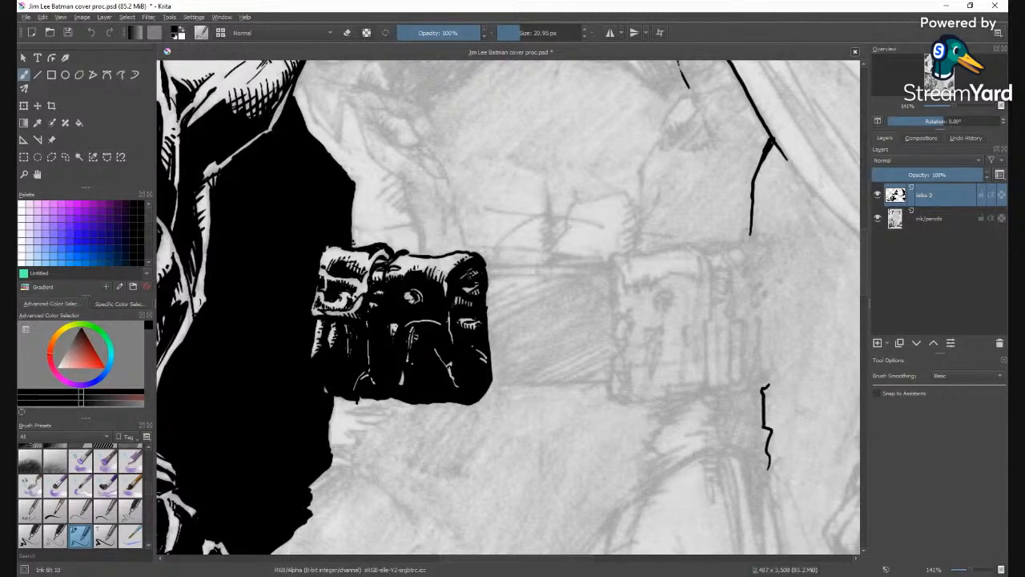
Deepen the shading around the snap on the outer pouch's flap with short ink strokes.
mouse_move(330, 303)
left_mouse_down()
mouse_move(324, 314)
mouse_move(372, 281)
mouse_move(349, 274)
left_mouse_up()
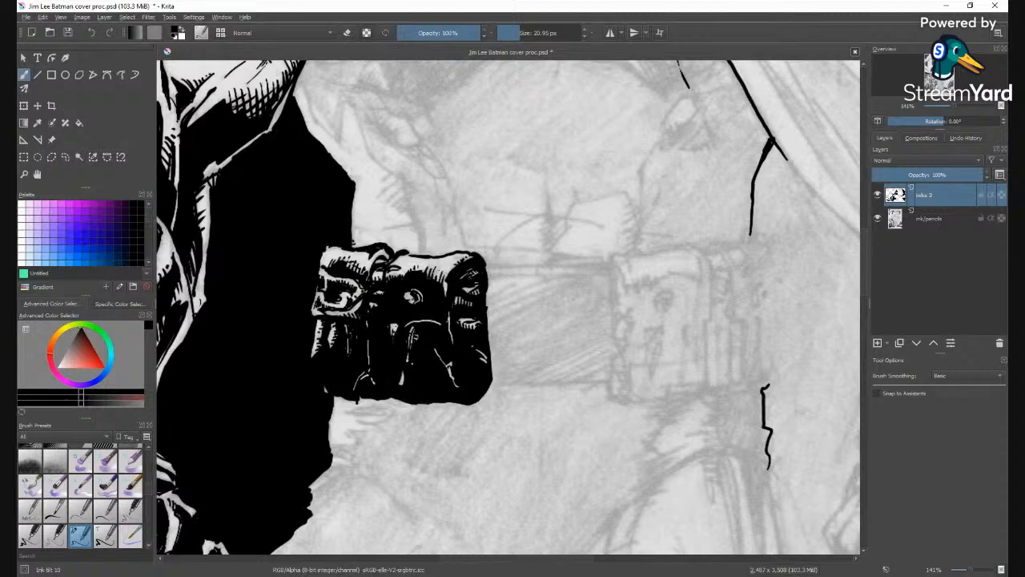
left_click_drag(352, 290, 330, 312)
mouse_move(349, 298)
left_mouse_down()
mouse_move(340, 273)
mouse_move(393, 271)
mouse_move(347, 289)
left_mouse_up()
Erase a thin broken rim light along the outer pouch's edge to separate it from the black cape.
key("e")
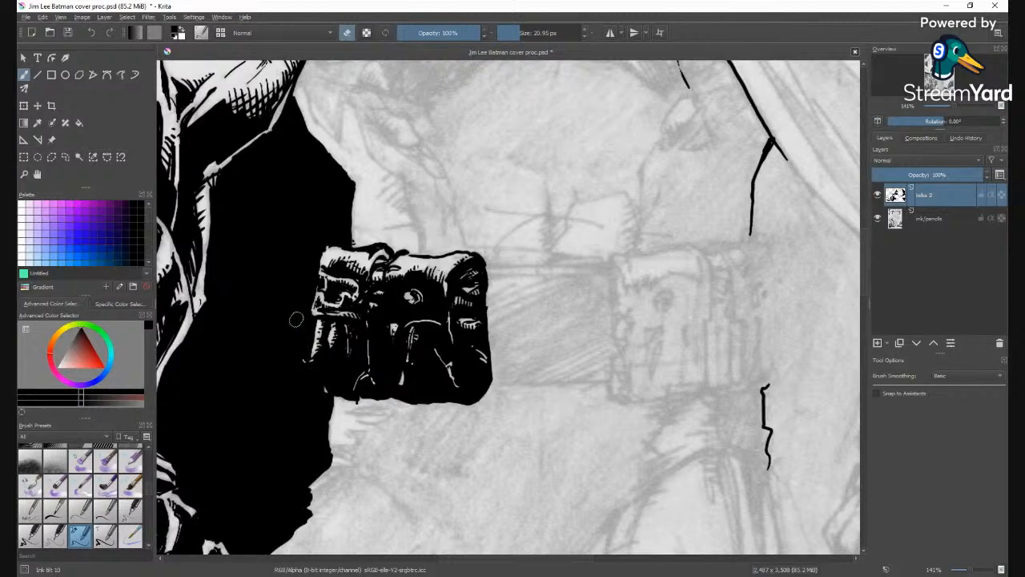
mouse_move(315, 373)
left_mouse_down()
mouse_move(287, 310)
mouse_move(293, 264)
mouse_move(335, 238)
left_mouse_up()
scroll(364, 258, "down", 6)
scroll(363, 258, "up", 3)
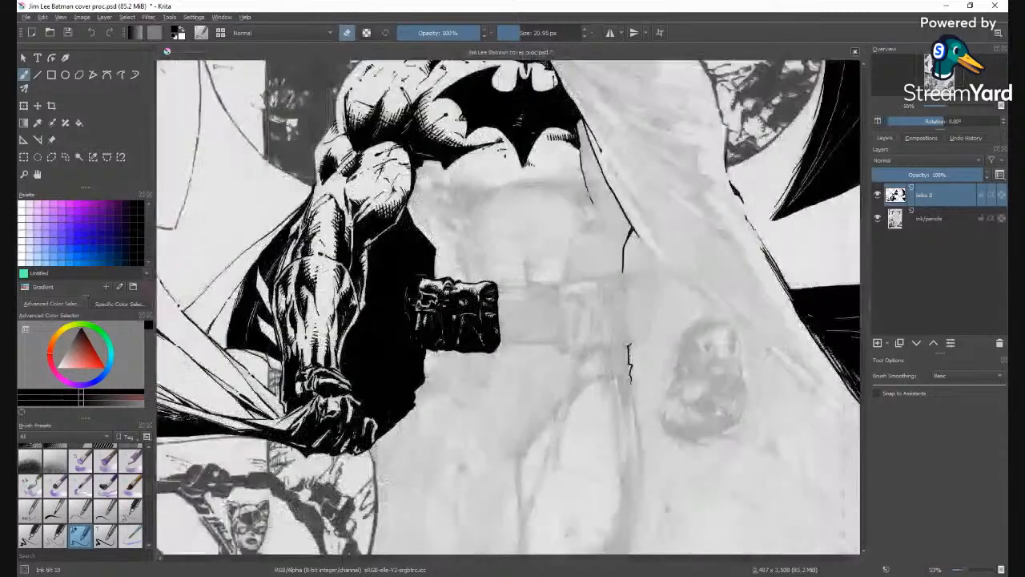
scroll(339, 277, "up", 3)
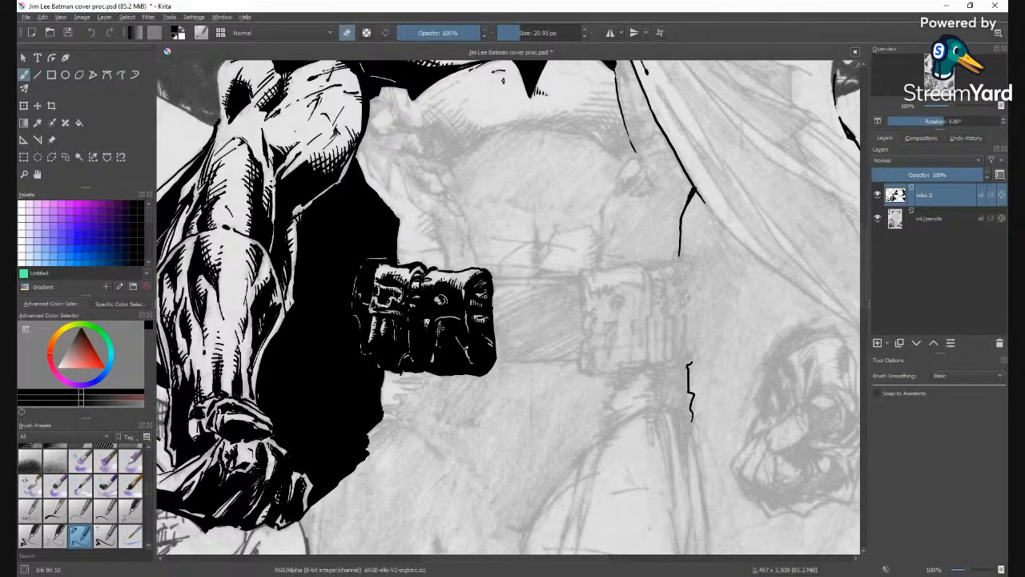
key("e")
left_click_drag(583, 350, 580, 372)
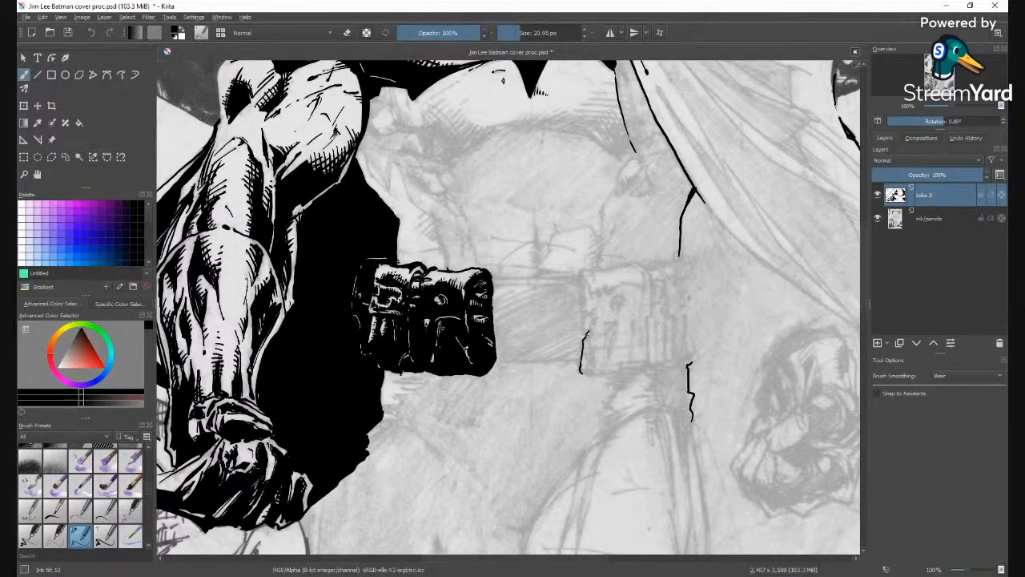
mouse_move(584, 322)
left_mouse_down()
mouse_move(587, 332)
mouse_move(583, 274)
left_mouse_up()
key("ctrl+z")
key("ctrl+z")
key("ctrl+z")
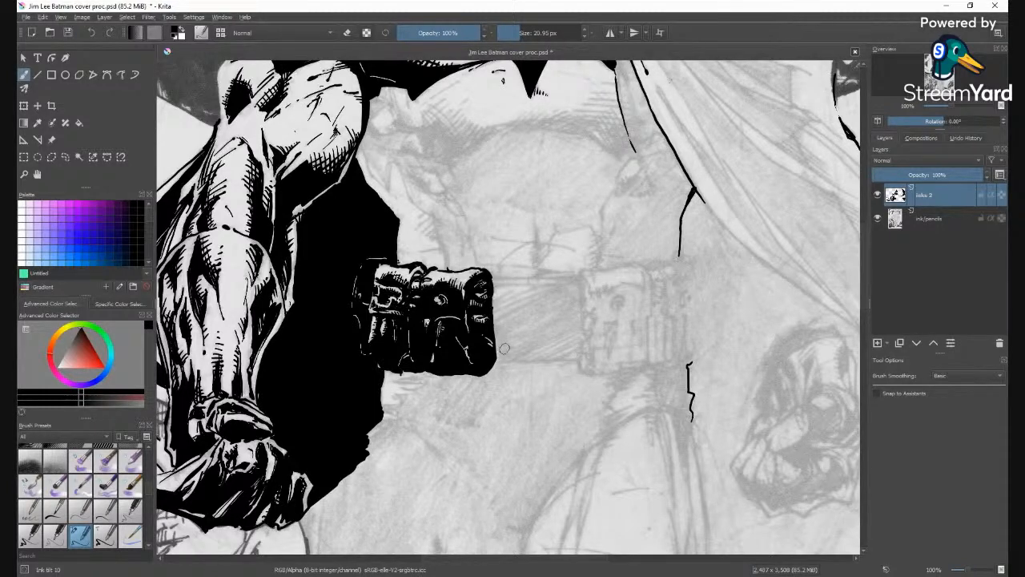
left_click(491, 360)
mouse_move(498, 361)
left_mouse_down()
mouse_move(546, 360)
mouse_move(527, 362)
left_mouse_up()
key("ctrl+z")
Ink the outline of the belt strap between the pouches, with a double line along its upper edge.
left_click_drag(544, 313, 512, 260)
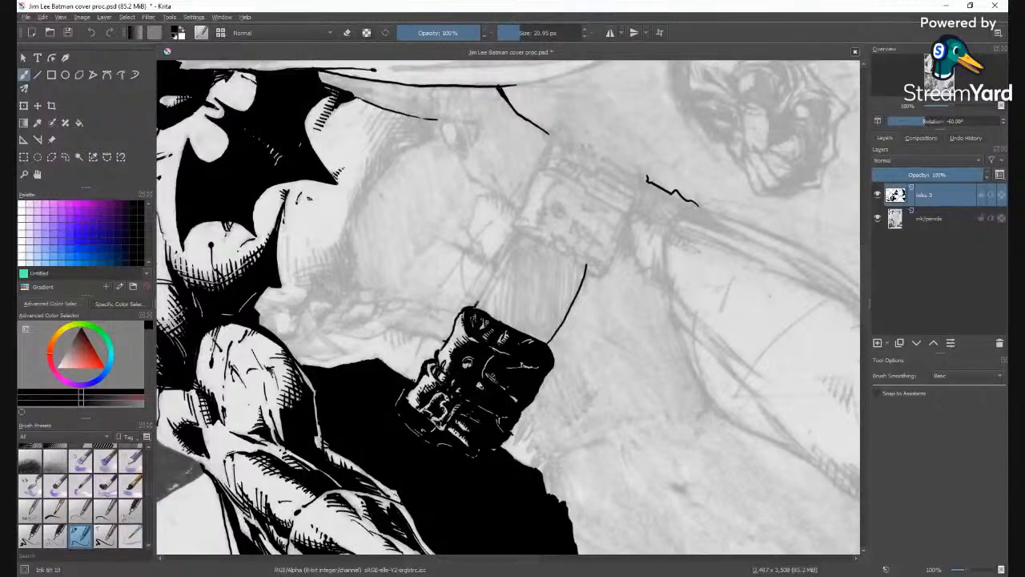
left_click_drag(491, 277, 504, 254)
left_click_drag(482, 309, 524, 228)
key("e")
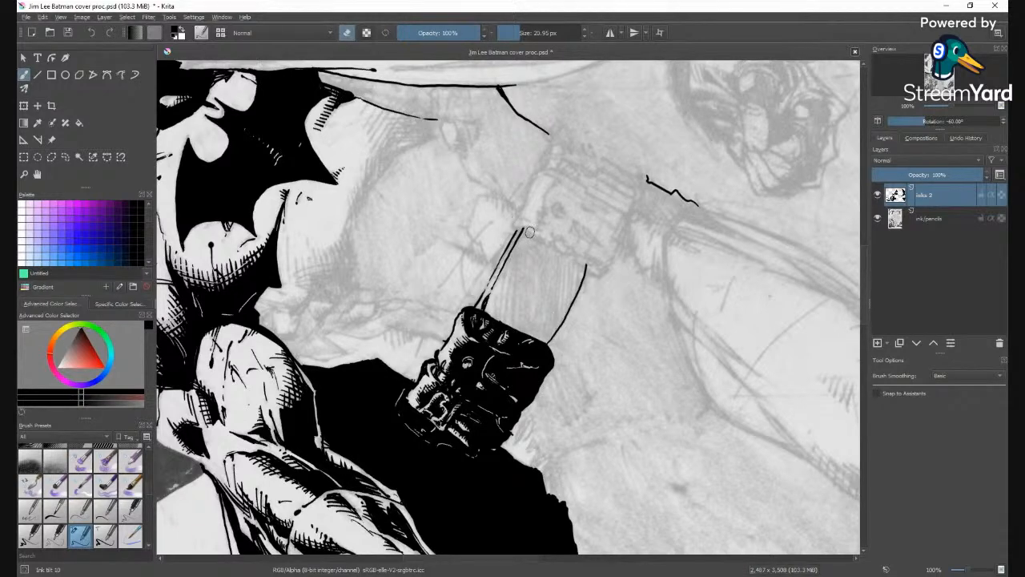
key("e")
left_click_drag(543, 244, 525, 235)
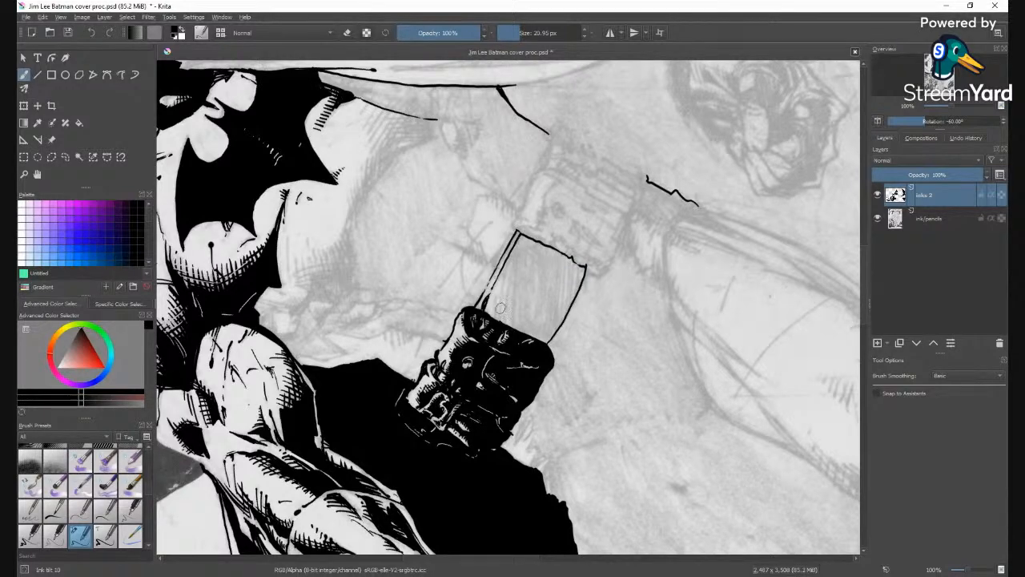
Outline a core shadow across the middle of the belt strap and fill it with black.
mouse_move(522, 327)
left_mouse_down()
mouse_move(517, 246)
mouse_move(552, 251)
left_mouse_up()
mouse_move(555, 253)
left_mouse_down()
mouse_move(568, 261)
mouse_move(552, 339)
left_mouse_up()
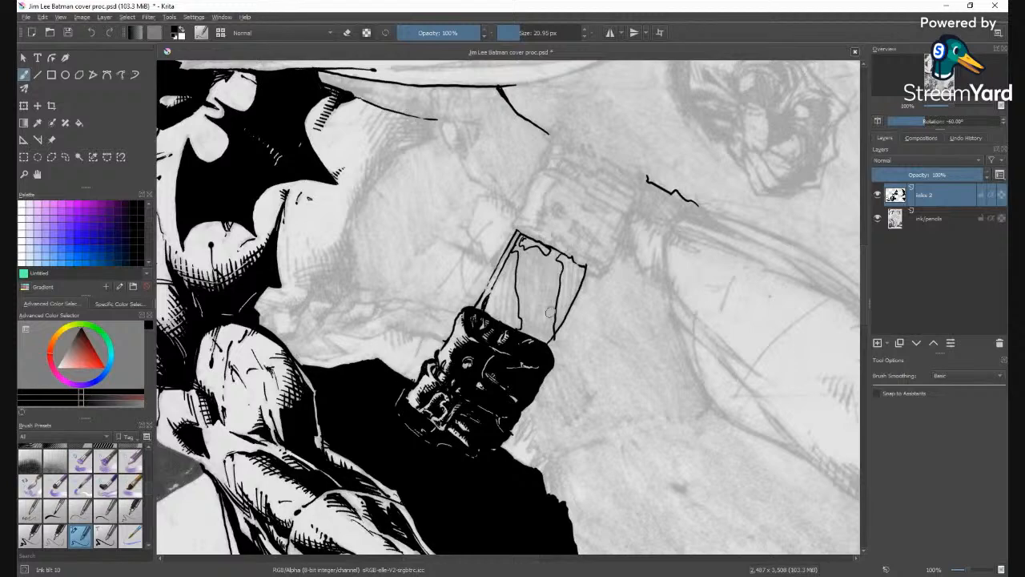
key("e")
key("e")
key("f")
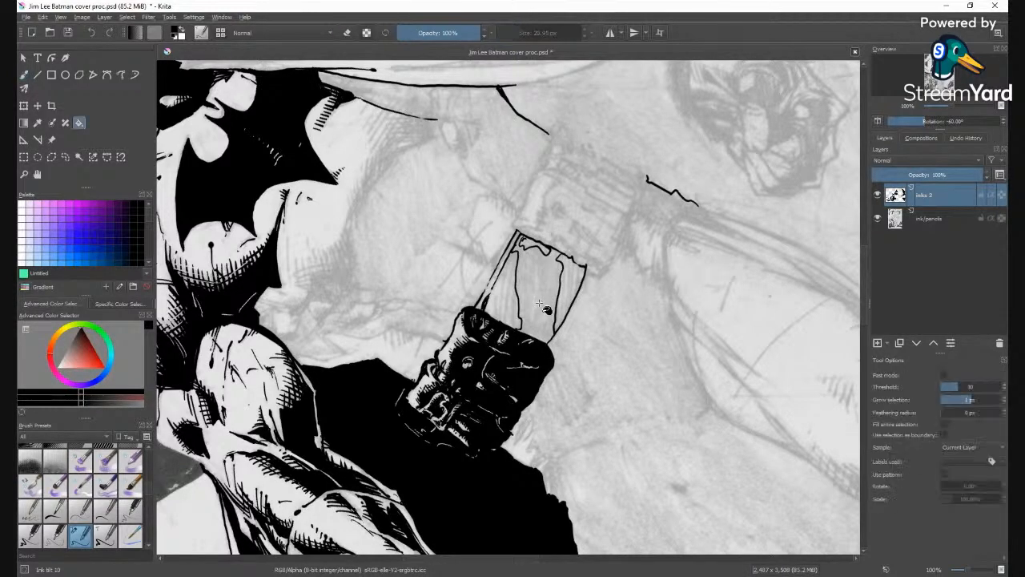
left_click(545, 305)
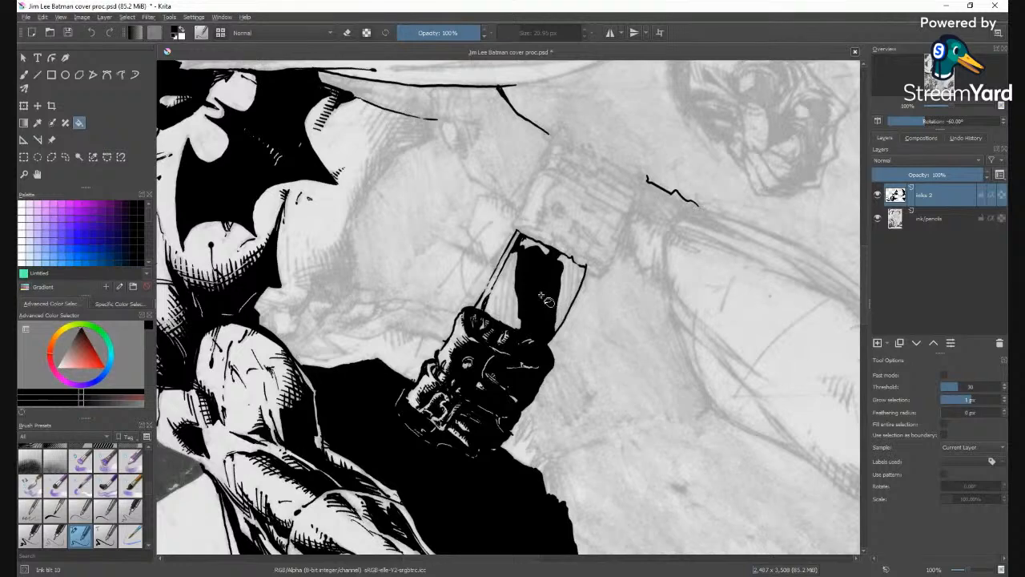
key("b")
left_click_drag(520, 247, 525, 241)
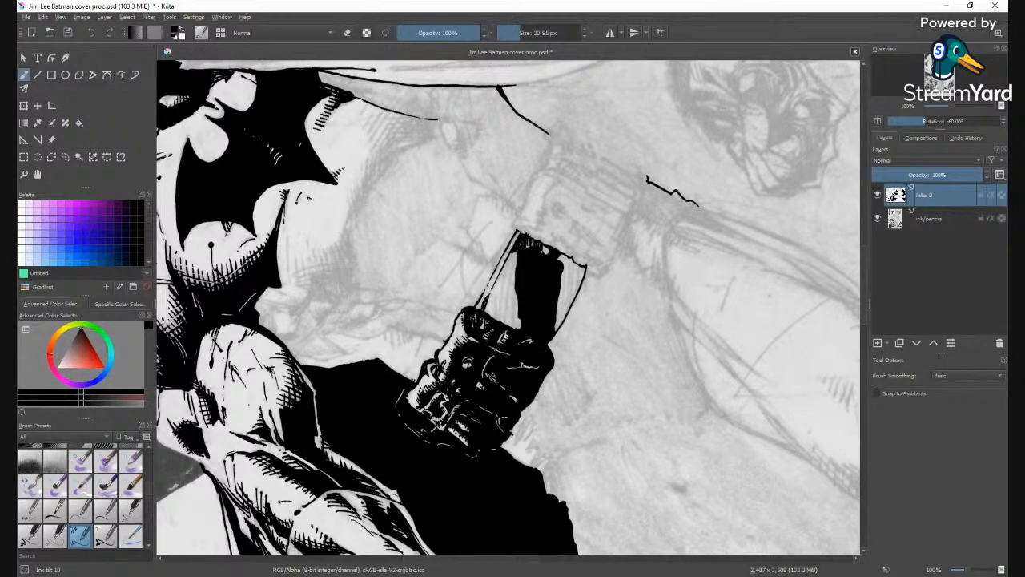
Feather both sides of the belt strap's black shadow with fine hatching running toward the strap's edges.
key("e")
key("e")
left_click_drag(506, 266, 500, 288)
mouse_move(517, 248)
left_mouse_down()
mouse_move(500, 296)
mouse_move(502, 316)
mouse_move(508, 280)
mouse_move(511, 330)
left_mouse_up()
left_click_drag(526, 290, 512, 328)
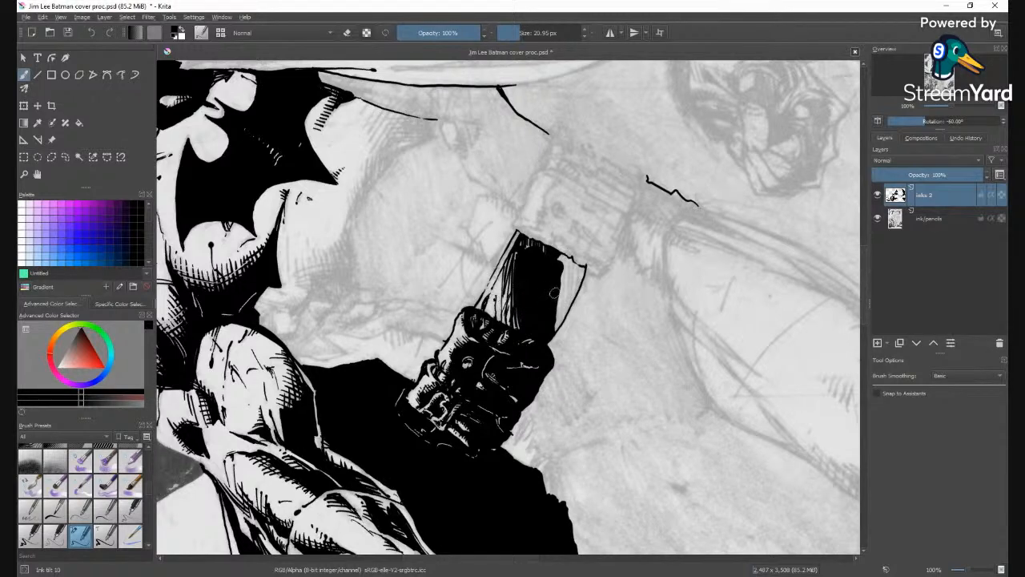
left_click_drag(561, 287, 557, 328)
mouse_move(562, 269)
left_mouse_down()
mouse_move(560, 326)
mouse_move(563, 288)
left_mouse_up()
mouse_move(571, 248)
left_mouse_down()
mouse_move(560, 262)
mouse_move(570, 317)
mouse_move(580, 282)
mouse_move(564, 282)
mouse_move(561, 319)
mouse_move(556, 306)
left_mouse_up()
left_click_drag(565, 261, 559, 303)
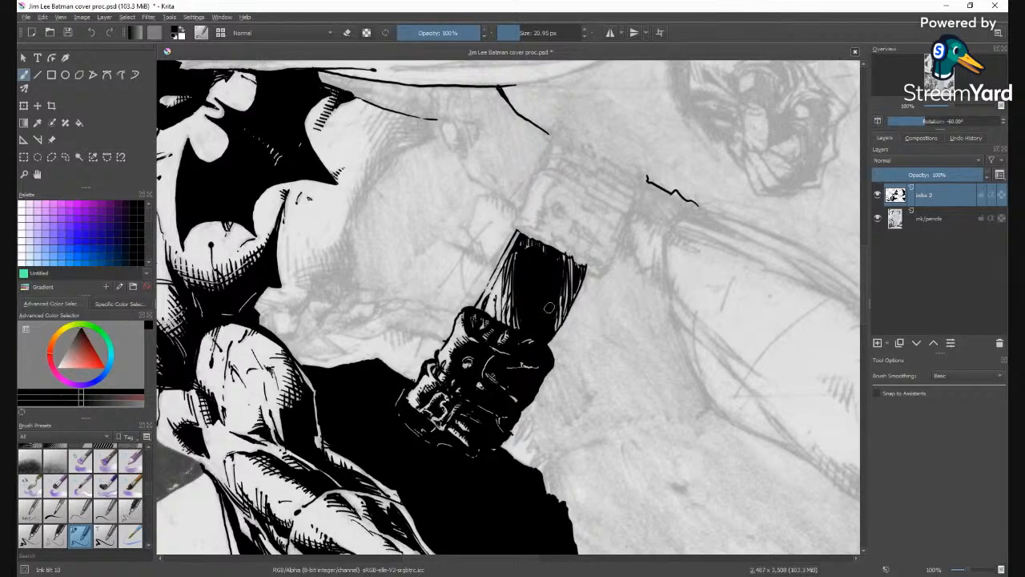
key("5")
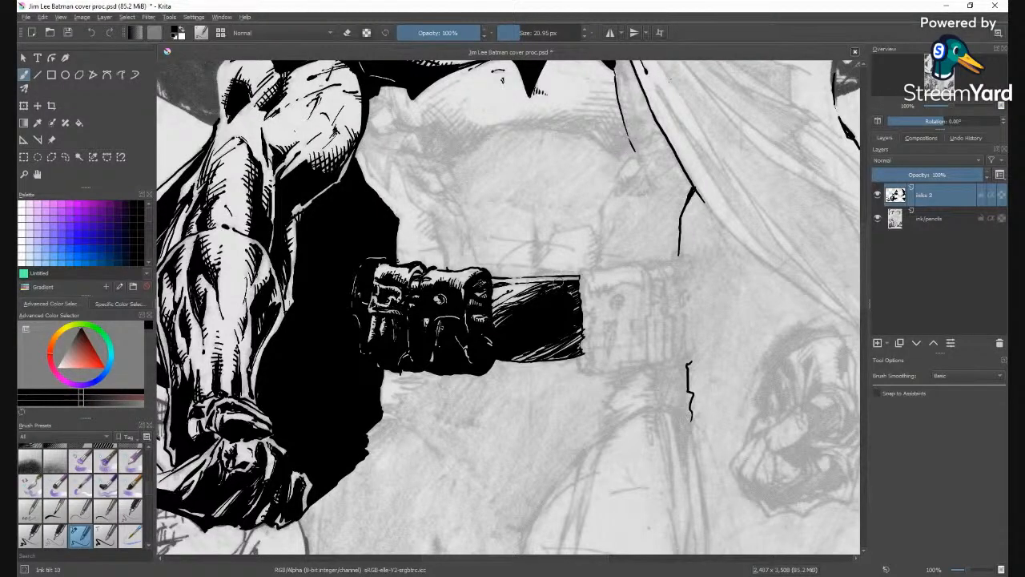
Ink the outlines of the two adjoining pouches at the unfinished end of the belt, beside the draped cape.
scroll(570, 292, "down", 4)
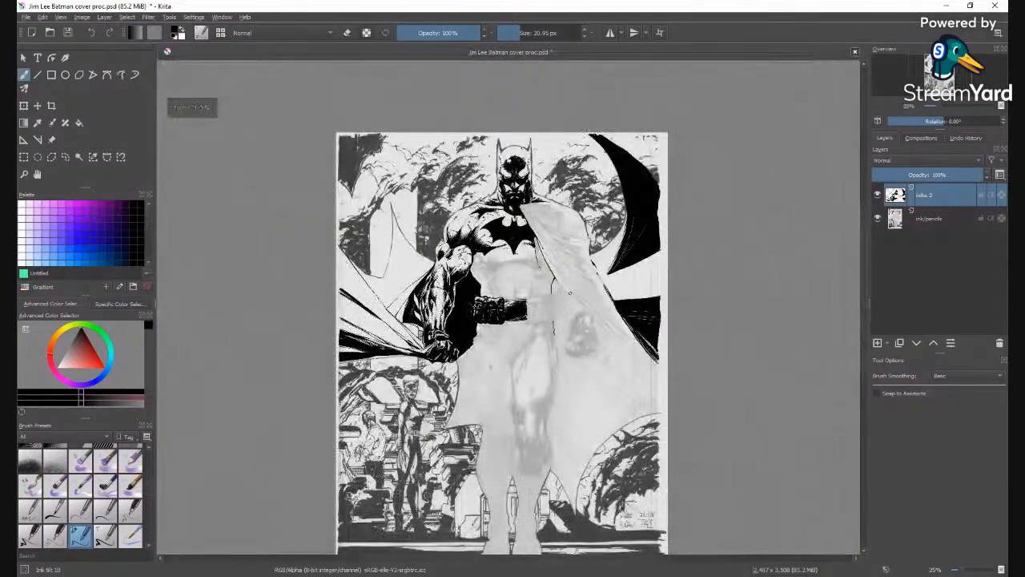
scroll(569, 292, "up", 4)
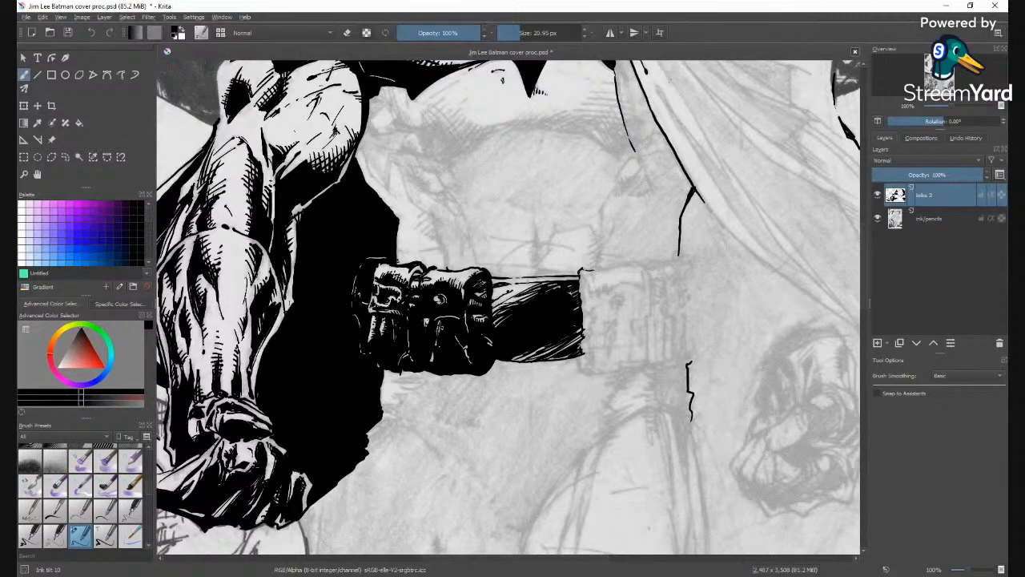
left_click_drag(630, 263, 640, 267)
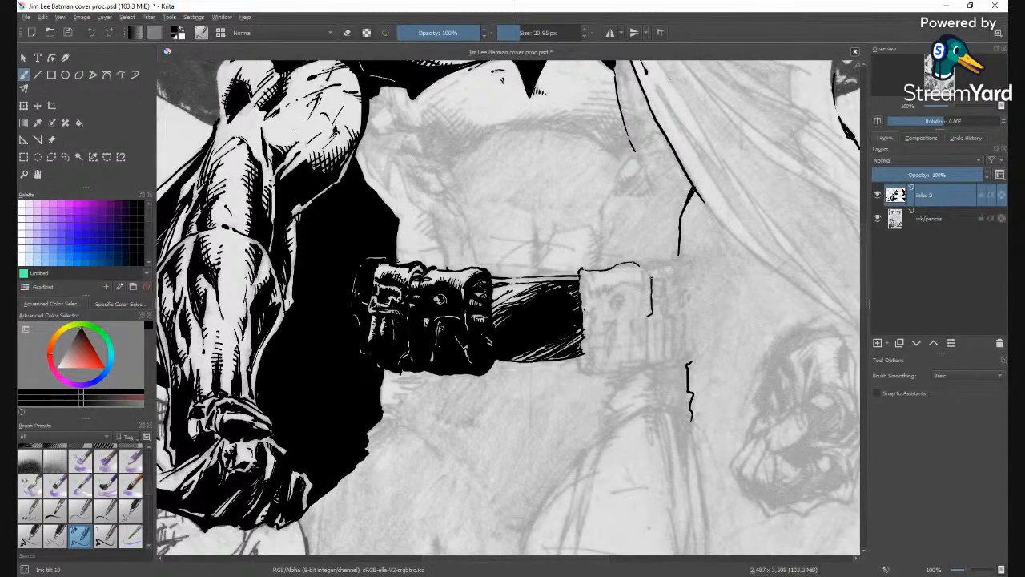
left_click_drag(638, 264, 652, 282)
left_click_drag(597, 373, 646, 367)
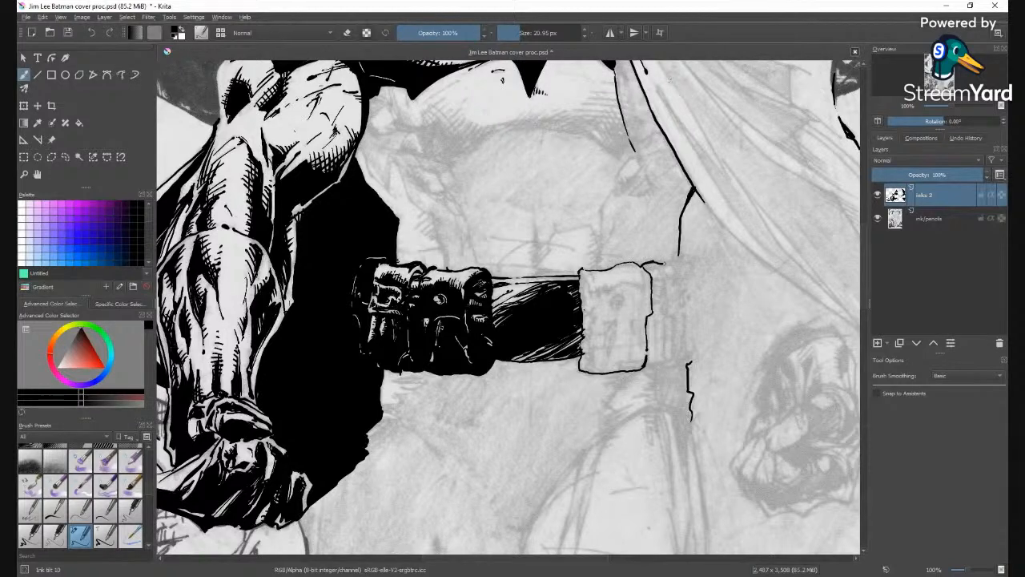
mouse_move(650, 266)
left_mouse_down()
mouse_move(649, 360)
mouse_move(677, 364)
mouse_move(701, 317)
left_mouse_up()
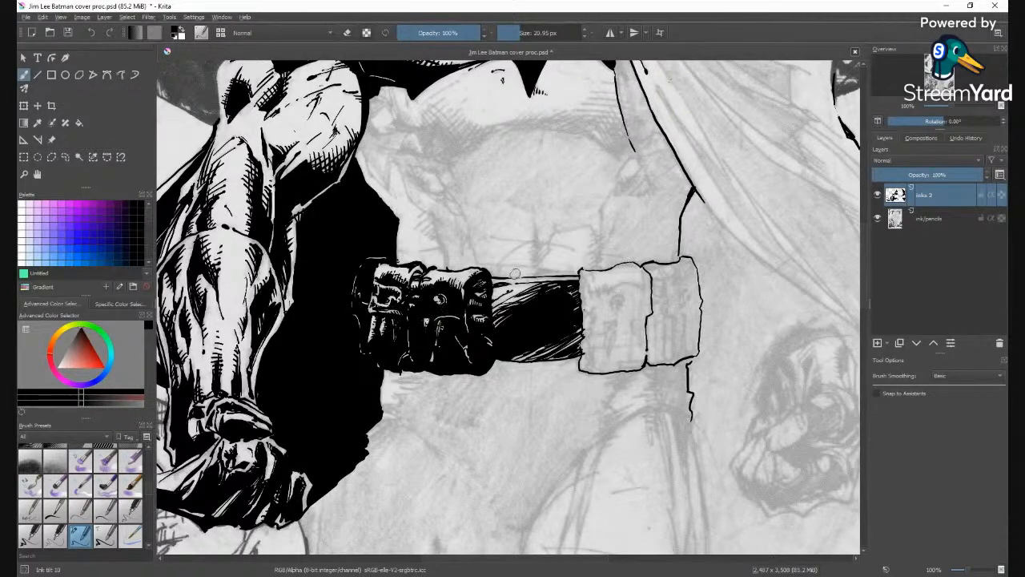
Ink a small black shadow above the middle of the belt and the contours of the lower abdominals.
left_click_drag(530, 274, 560, 275)
key("e")
left_click(555, 271)
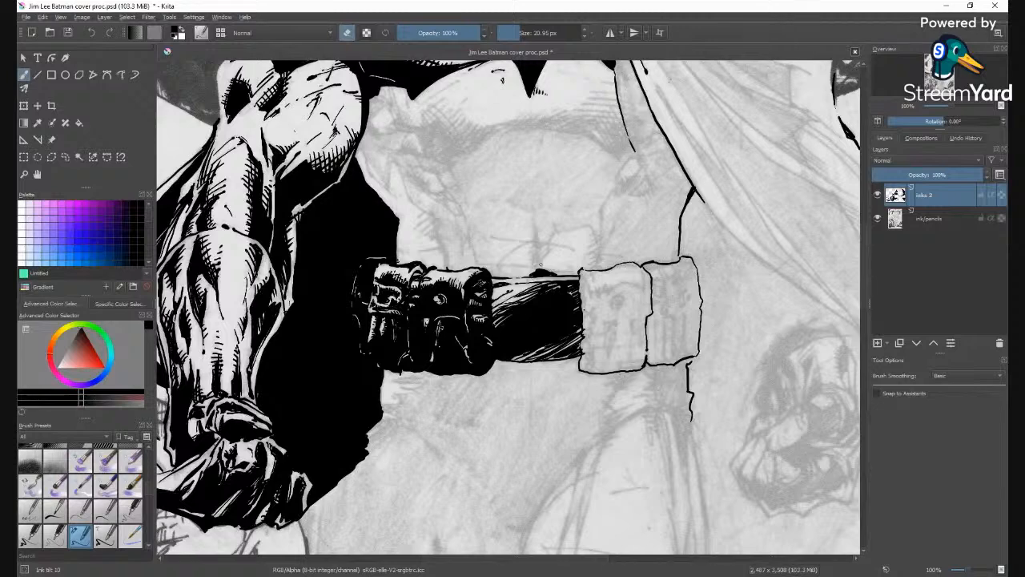
key("e")
mouse_move(543, 259)
left_mouse_down()
mouse_move(529, 238)
mouse_move(495, 278)
mouse_move(538, 265)
mouse_move(556, 227)
mouse_move(593, 227)
mouse_move(599, 267)
left_mouse_up()
key("ctrl+z")
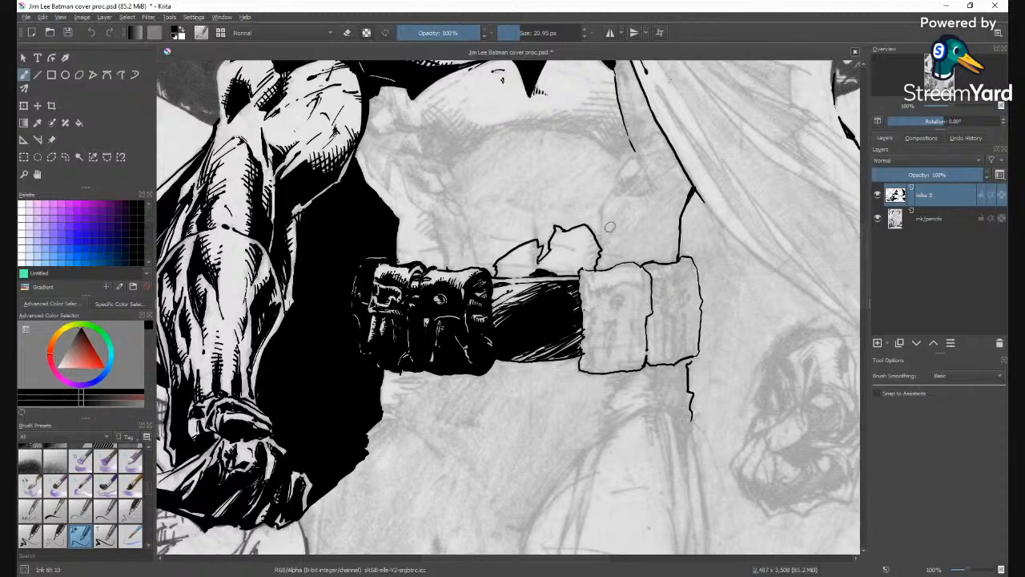
Outline the narrow shadow shapes between the abdominals and along both flanks of the torso.
mouse_move(602, 239)
left_mouse_down()
mouse_move(612, 191)
mouse_move(603, 239)
mouse_move(534, 210)
left_mouse_up()
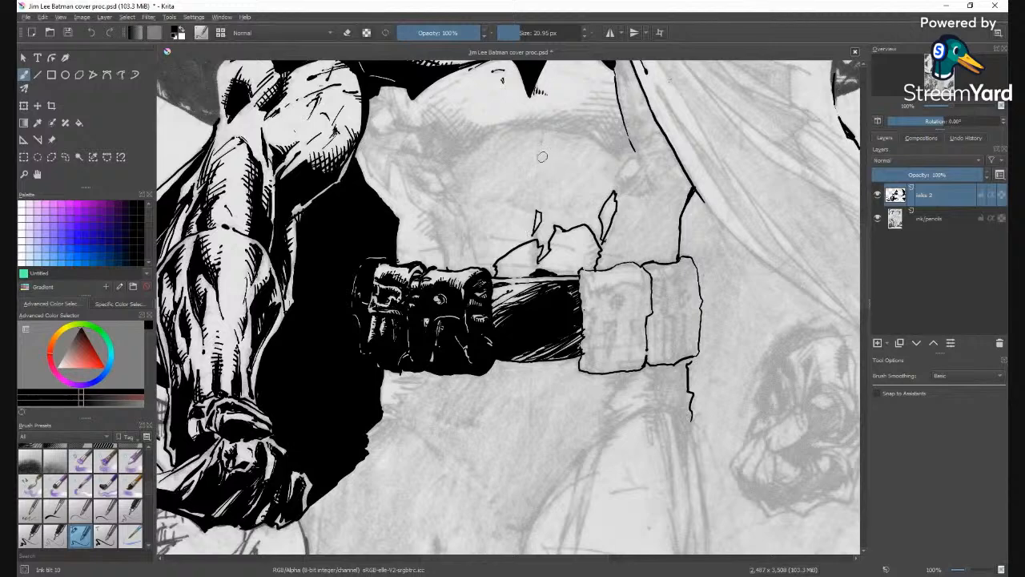
left_click_drag(542, 143, 543, 163)
mouse_move(445, 262)
left_mouse_down()
mouse_move(432, 217)
mouse_move(394, 164)
mouse_move(385, 190)
mouse_move(357, 149)
left_mouse_up()
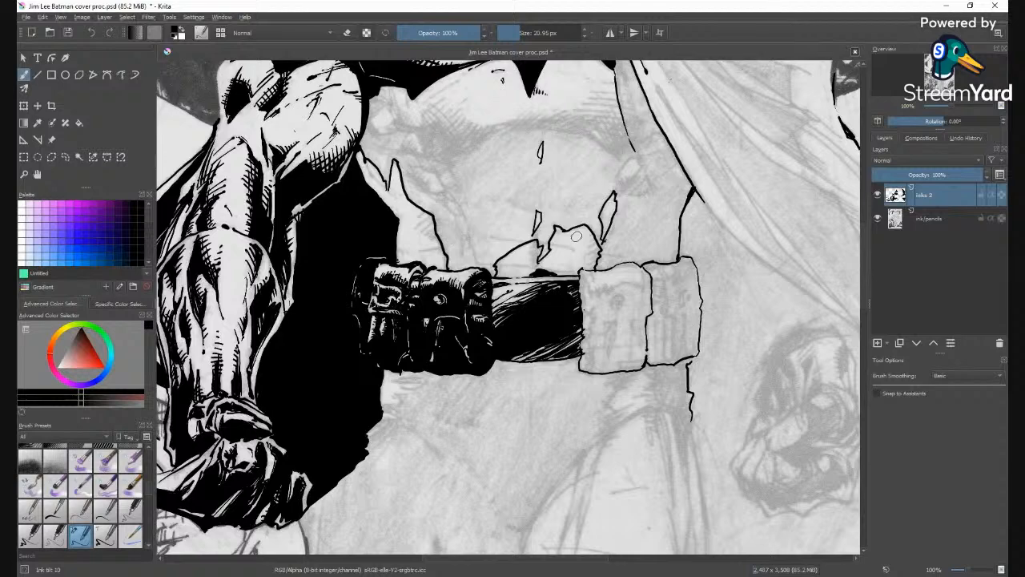
mouse_move(615, 195)
left_mouse_down()
mouse_move(628, 157)
mouse_move(637, 180)
mouse_move(619, 192)
mouse_move(644, 173)
mouse_move(654, 192)
mouse_move(633, 197)
mouse_move(641, 179)
left_mouse_up()
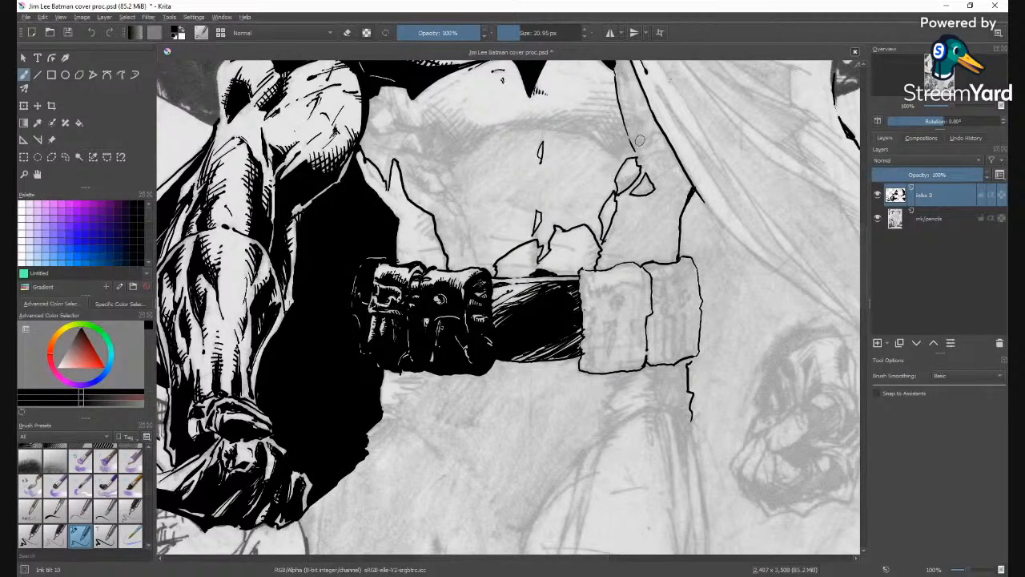
Erase the stray torso line beside the draped cape, ink a jagged flank contour in its place, and save the document.
key("minus")
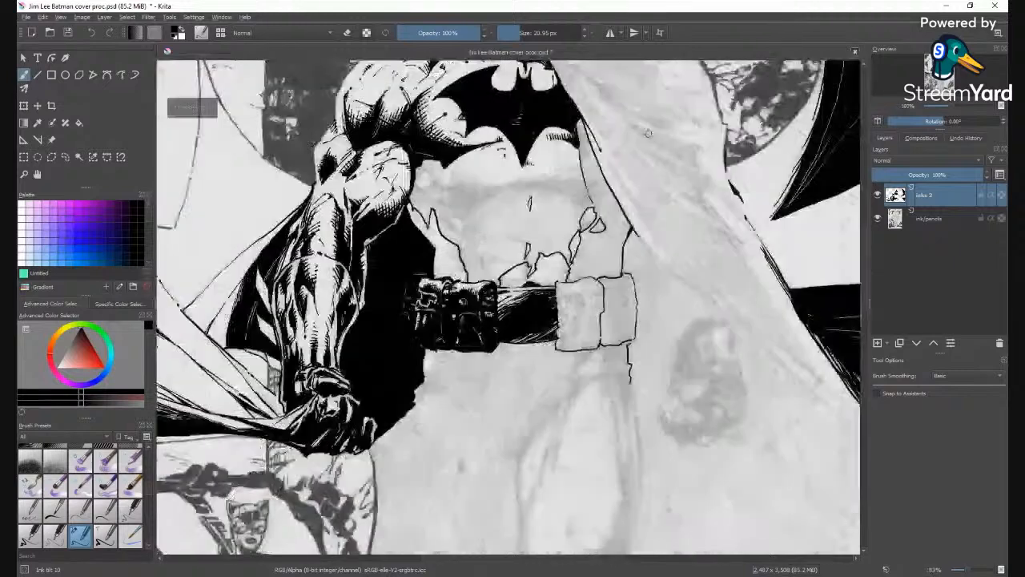
key("e")
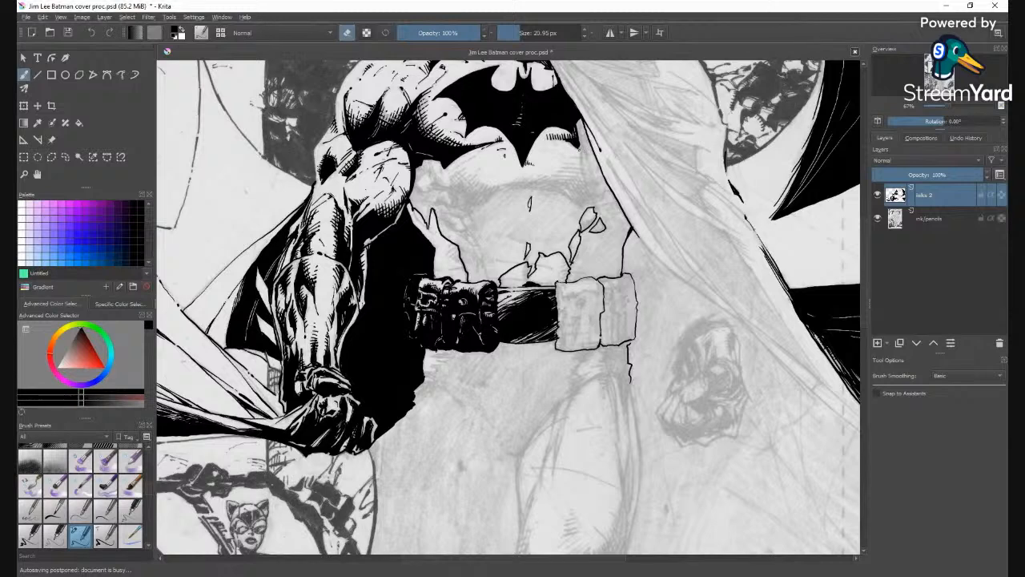
key("e")
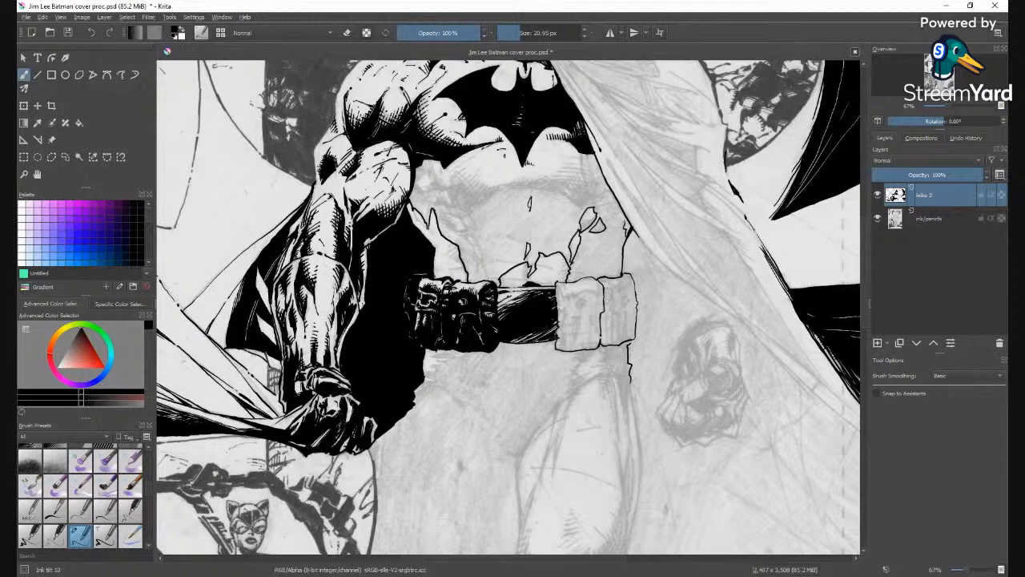
mouse_move(626, 227)
left_mouse_down()
mouse_move(611, 215)
mouse_move(614, 195)
left_mouse_up()
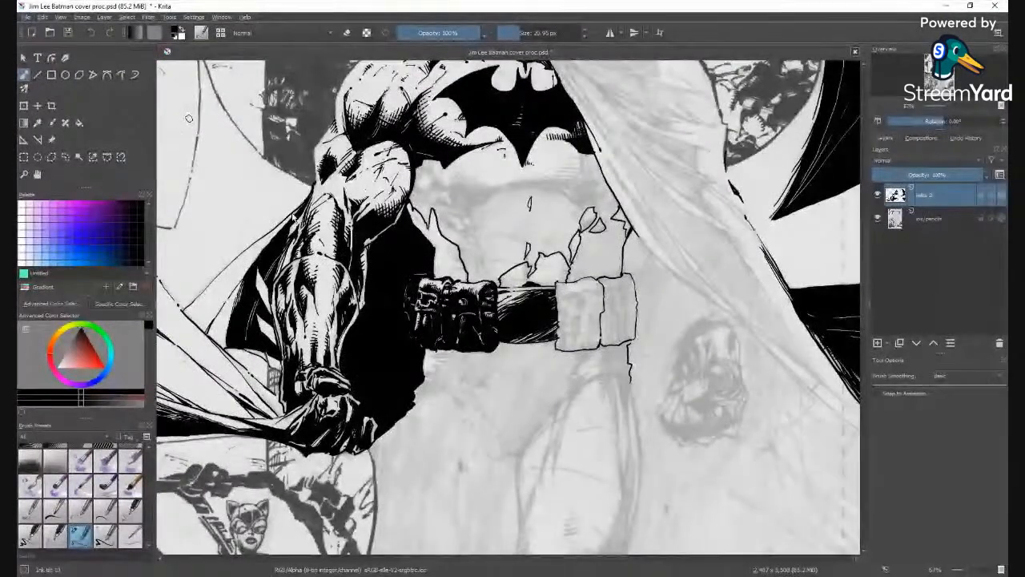
key("ctrl+s")
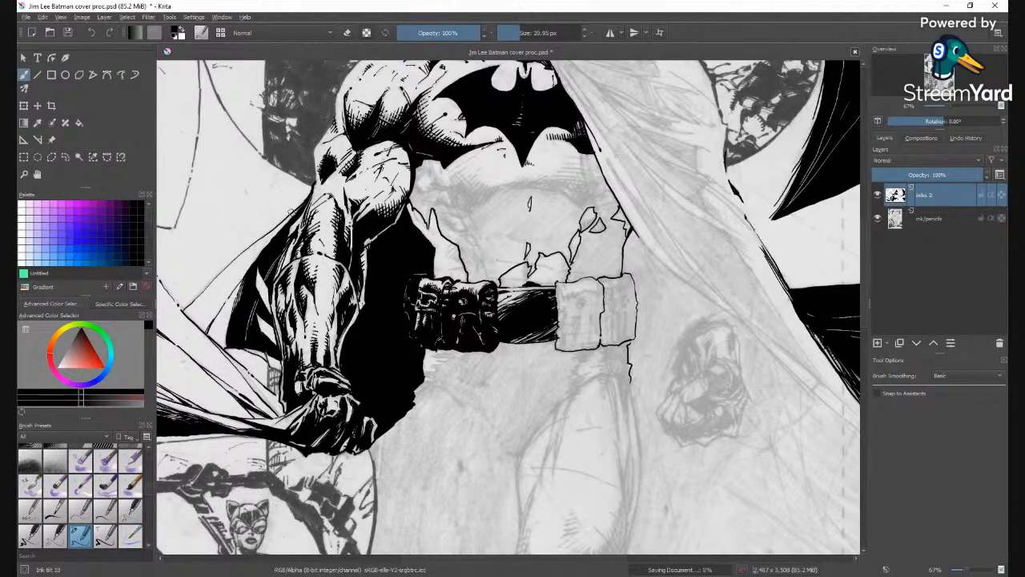
Outline the shadow shapes between the ribs and abdominals, including the long curve beneath the chest and jagged contours down both flanks.
key("minus")
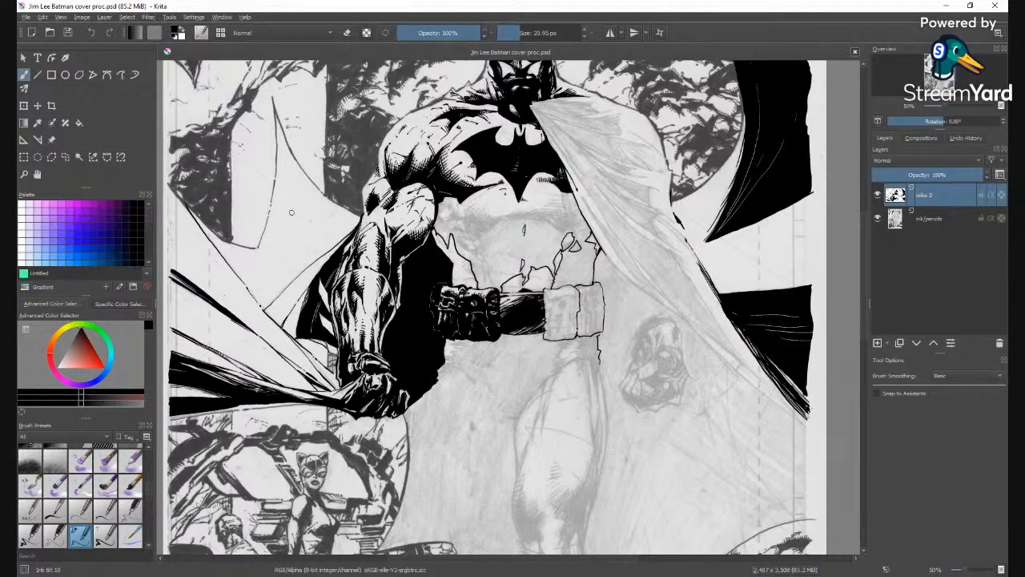
key("ctrl+plus")
key("ctrl+plus")
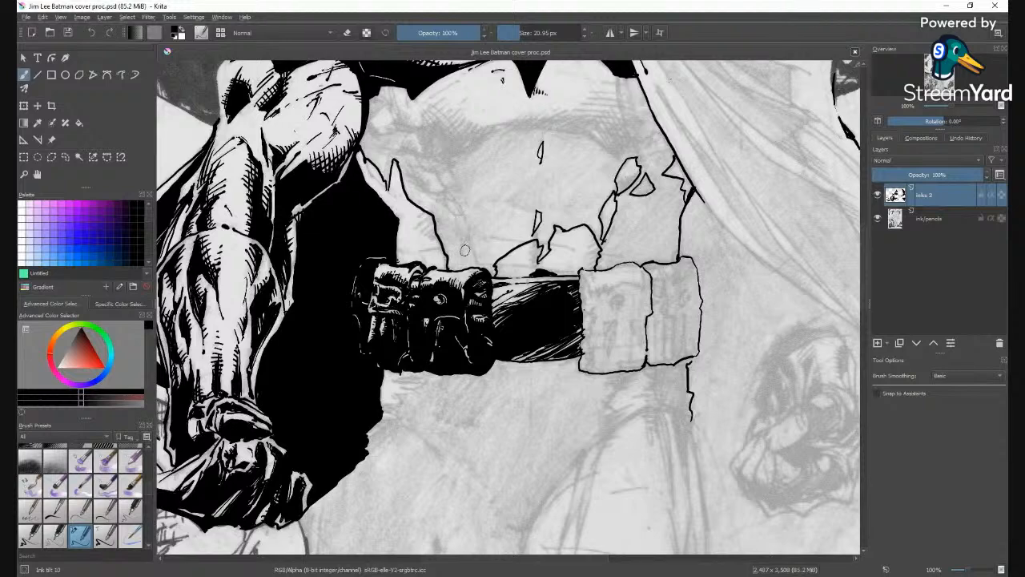
mouse_move(462, 251)
left_mouse_down()
mouse_move(471, 230)
mouse_move(408, 166)
mouse_move(447, 170)
mouse_move(455, 197)
left_mouse_up()
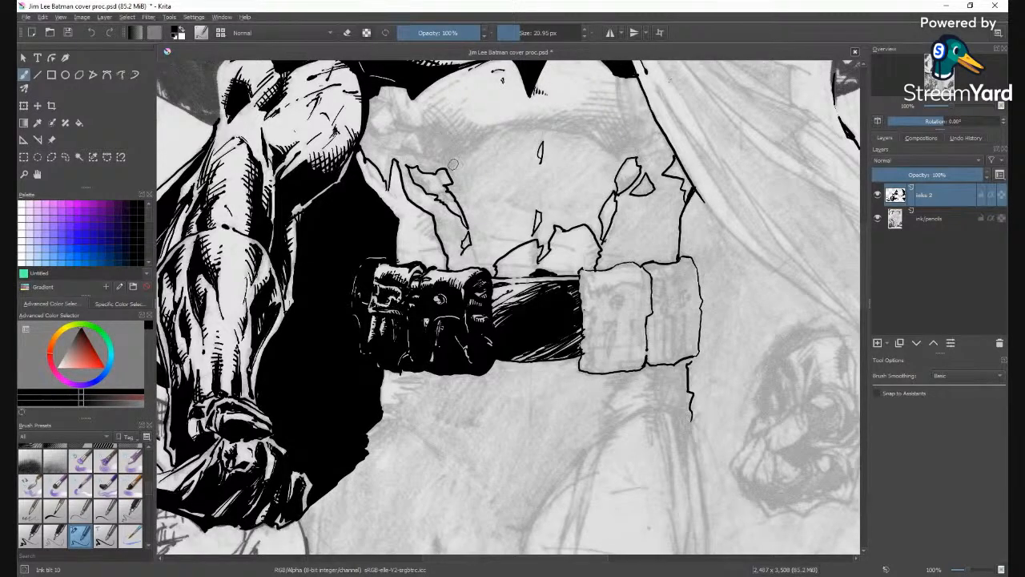
mouse_move(452, 164)
left_mouse_down()
mouse_move(491, 132)
mouse_move(529, 127)
mouse_move(617, 152)
mouse_move(637, 147)
mouse_move(637, 118)
left_mouse_up()
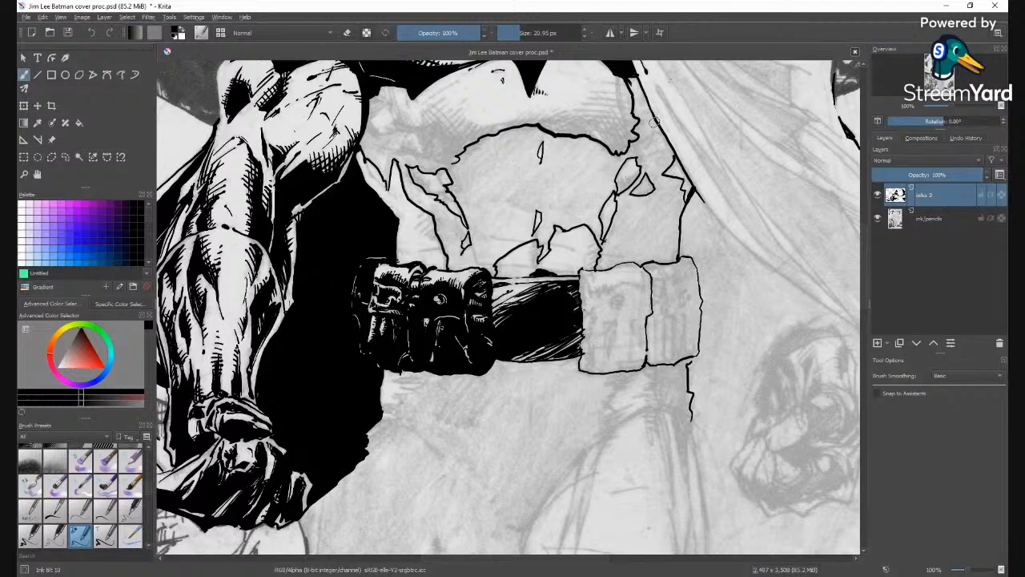
mouse_move(654, 126)
left_mouse_down()
mouse_move(645, 145)
mouse_move(657, 131)
left_mouse_up()
mouse_move(463, 144)
left_mouse_down()
mouse_move(454, 156)
mouse_move(433, 121)
mouse_move(389, 125)
mouse_move(446, 152)
mouse_move(431, 163)
mouse_move(384, 124)
mouse_move(372, 125)
mouse_move(380, 104)
left_mouse_up()
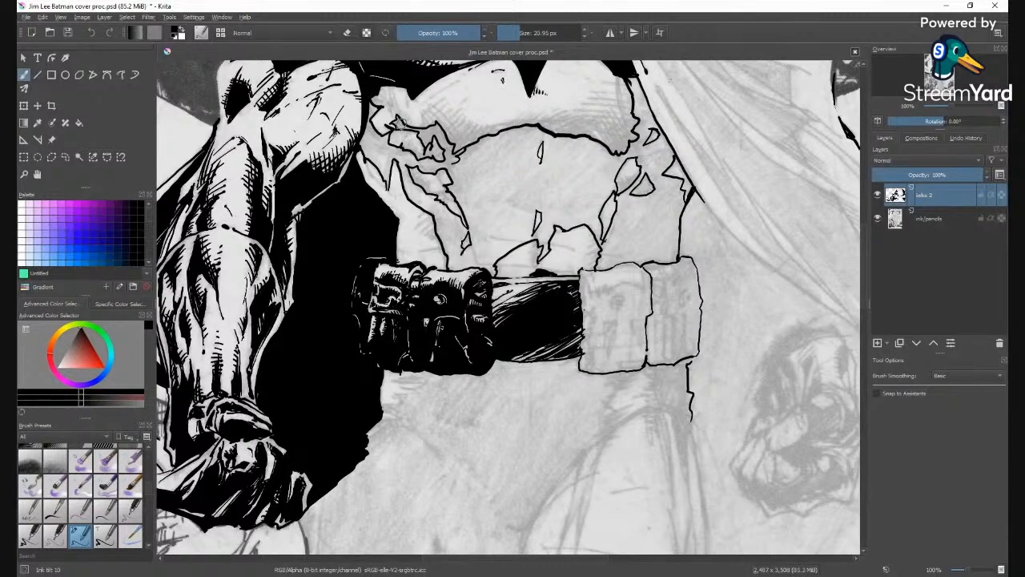
Clean up the torso outlines with the eraser and add fine hatching along the ribcage's edge beside the cape.
key("minus")
key("minus")
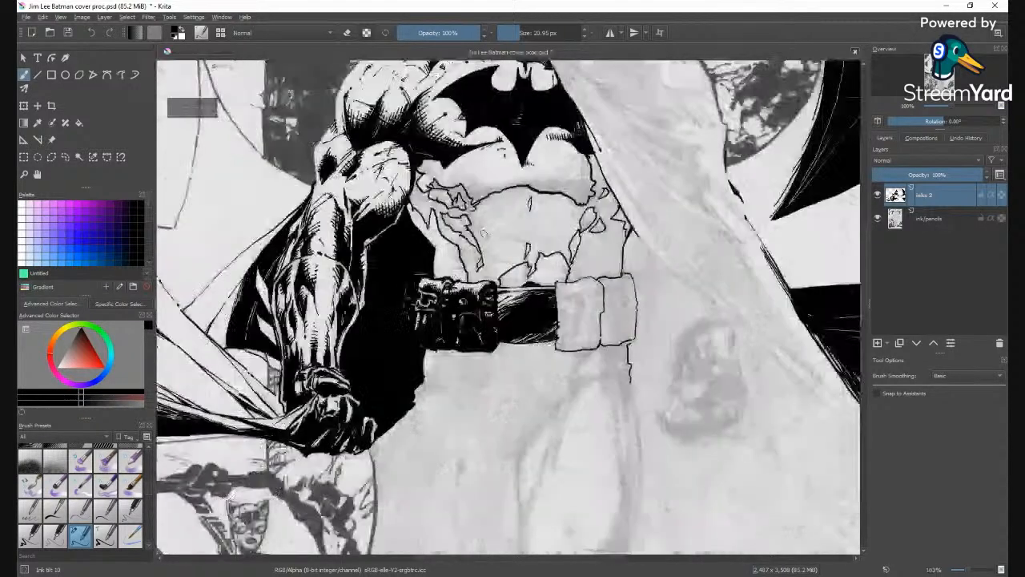
key("minus")
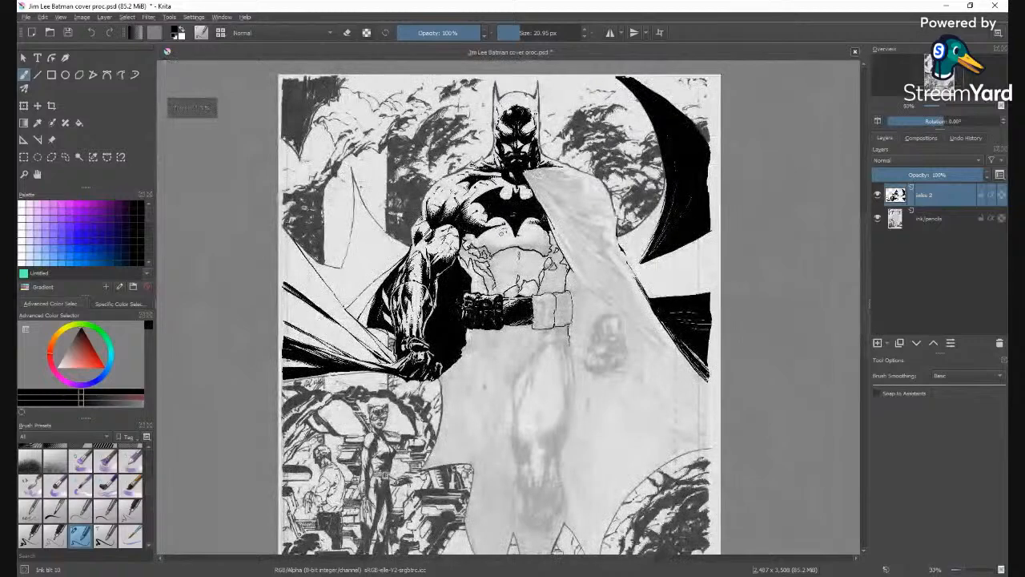
scroll(477, 160, "up", 3)
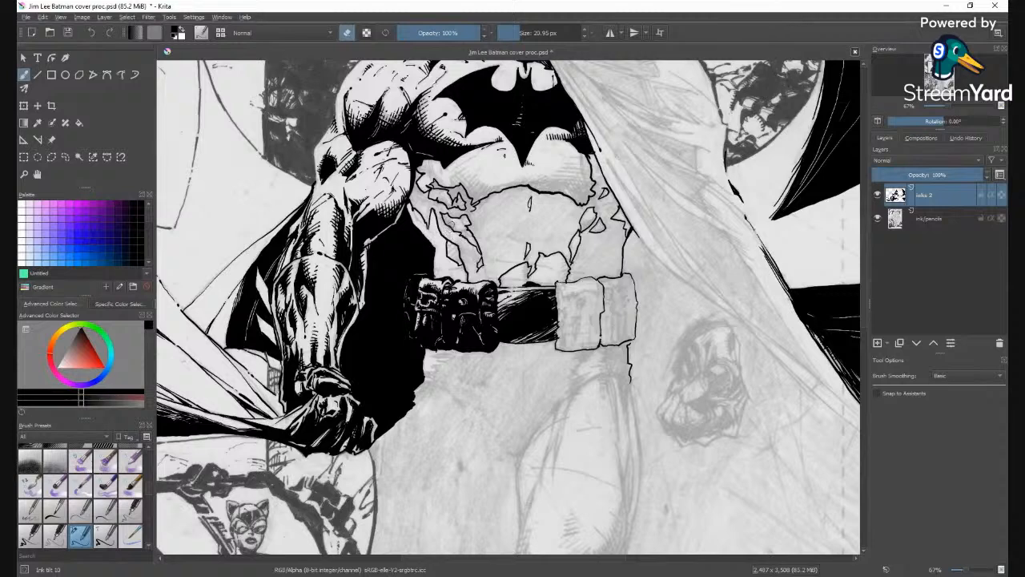
key("e")
left_click_drag(454, 264, 458, 261)
key("e")
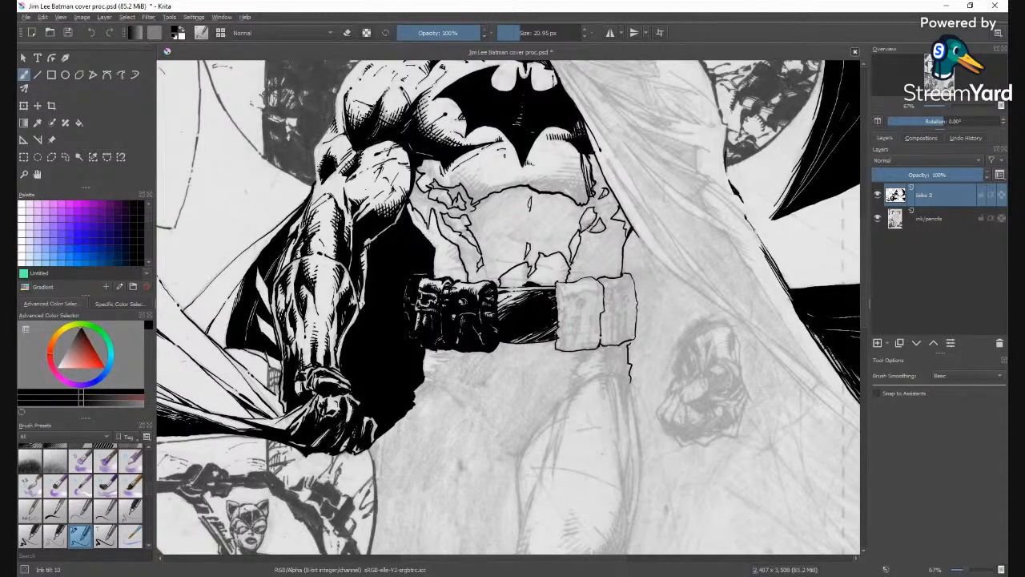
key("f")
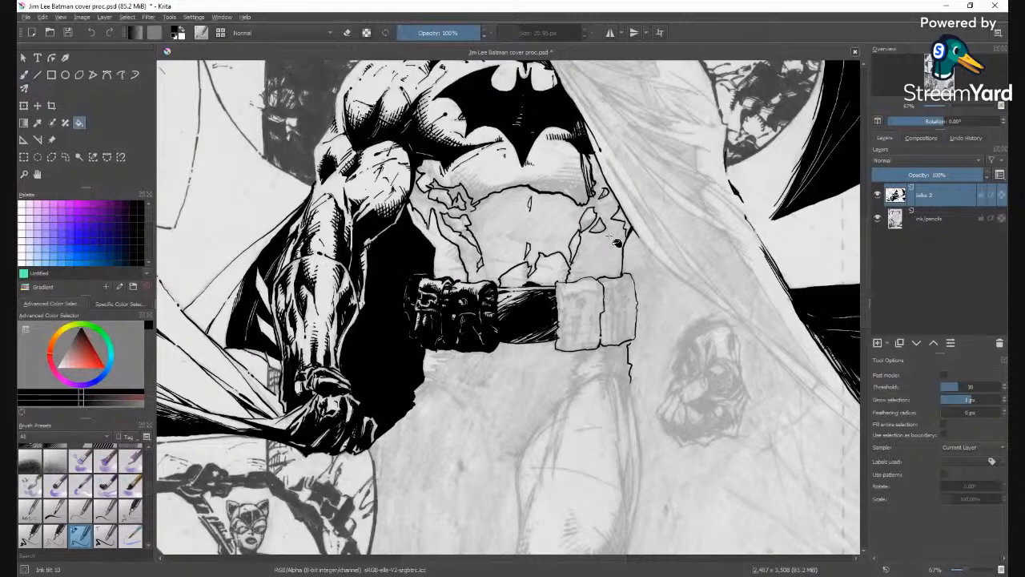
left_click(612, 240)
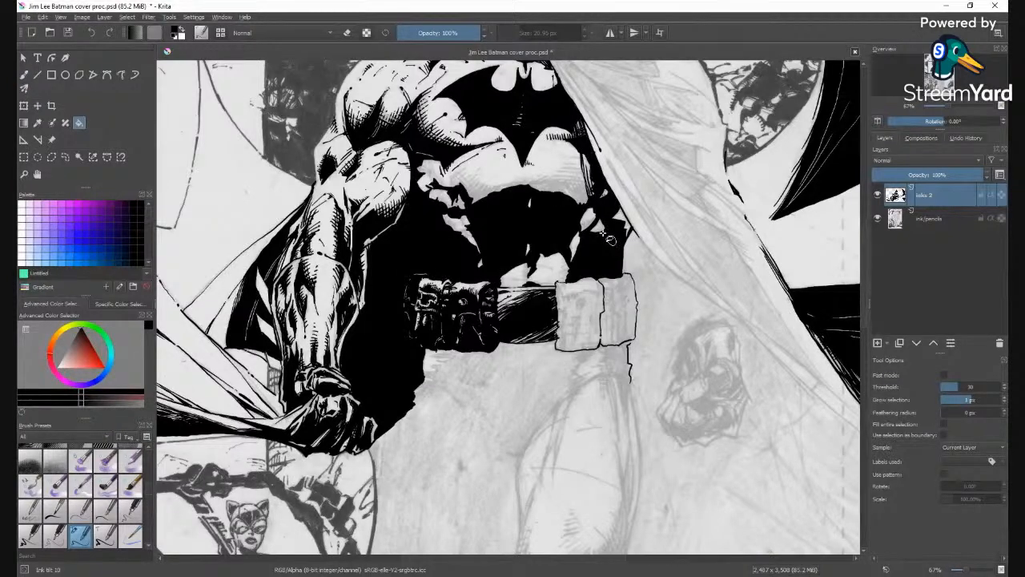
key("ctrl+z")
key("b")
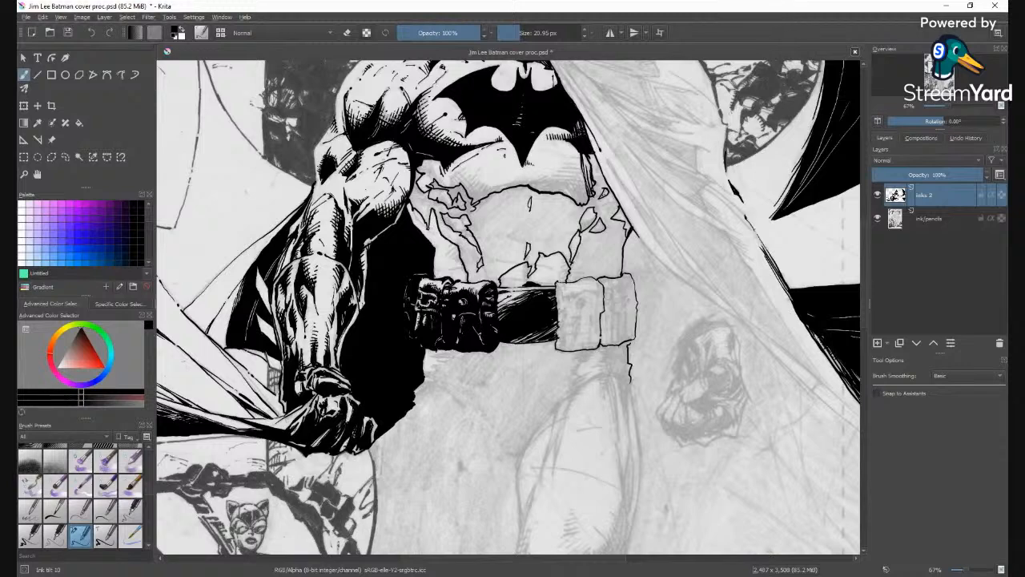
Fill the outlined shadow areas across the abdomen and along both flanks with black.
key("f")
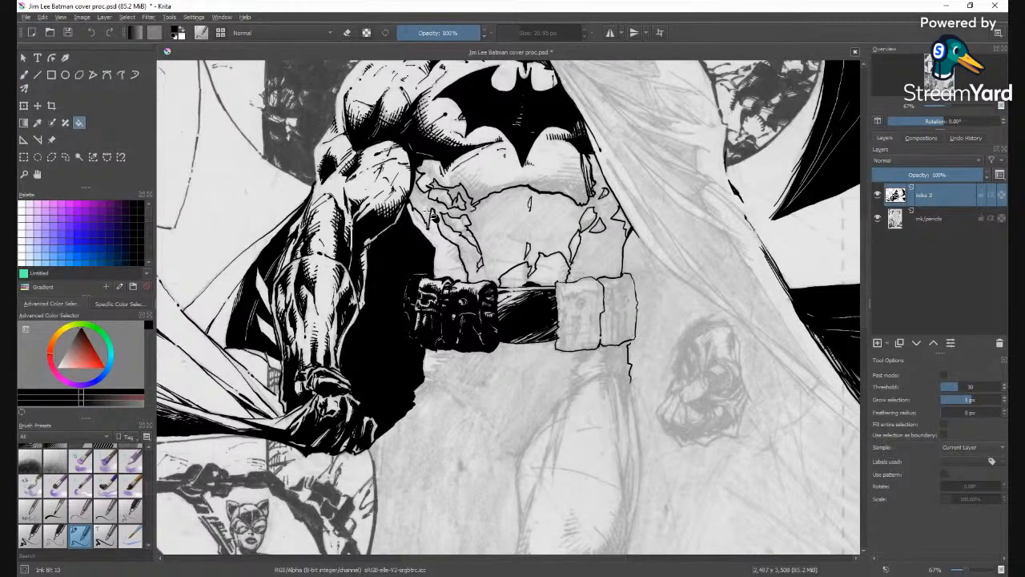
left_click(431, 216)
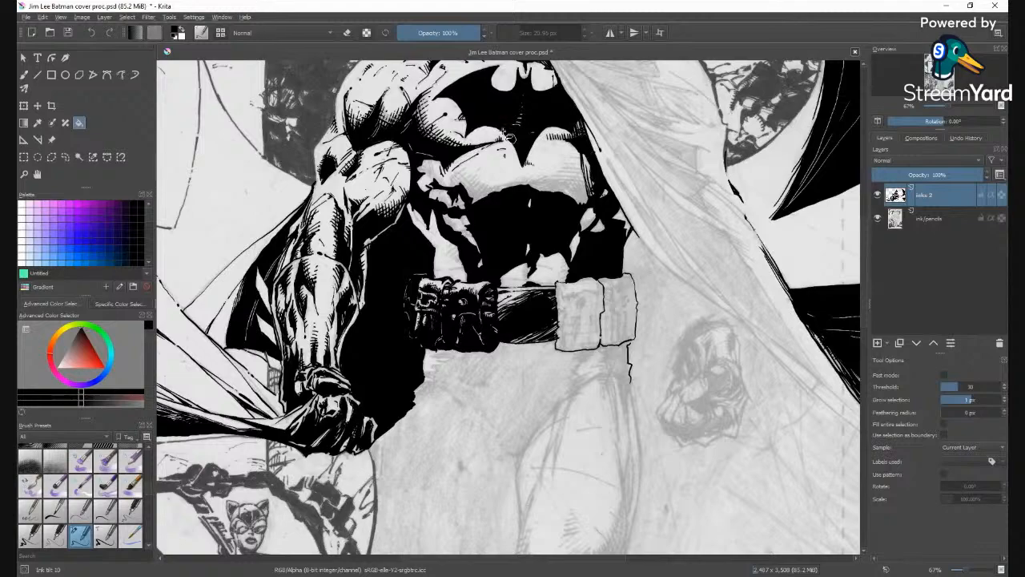
key("ctrl+minus")
key("ctrl+minus")
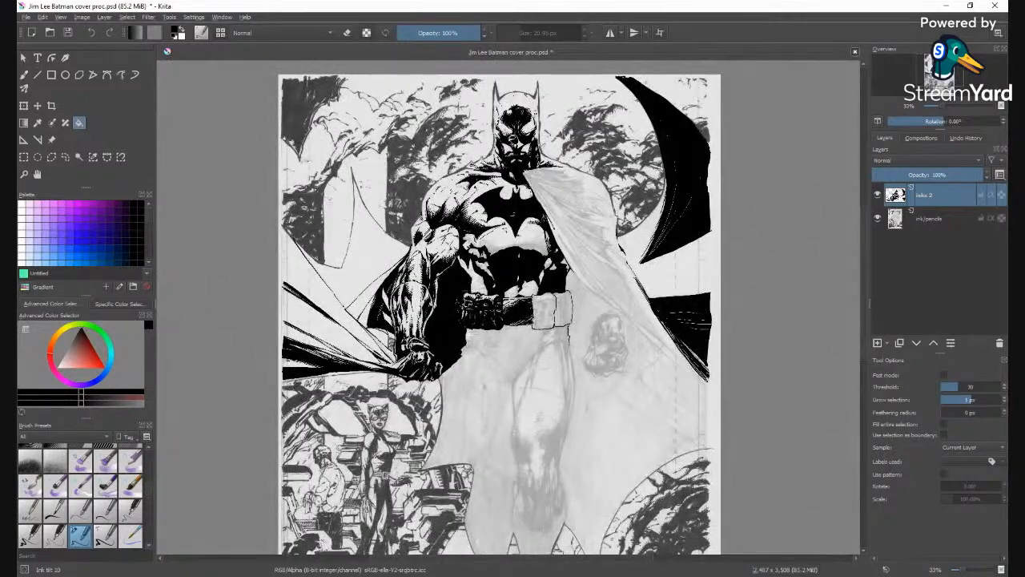
key("ctrl+plus")
key("ctrl+plus")
key("ctrl+plus")
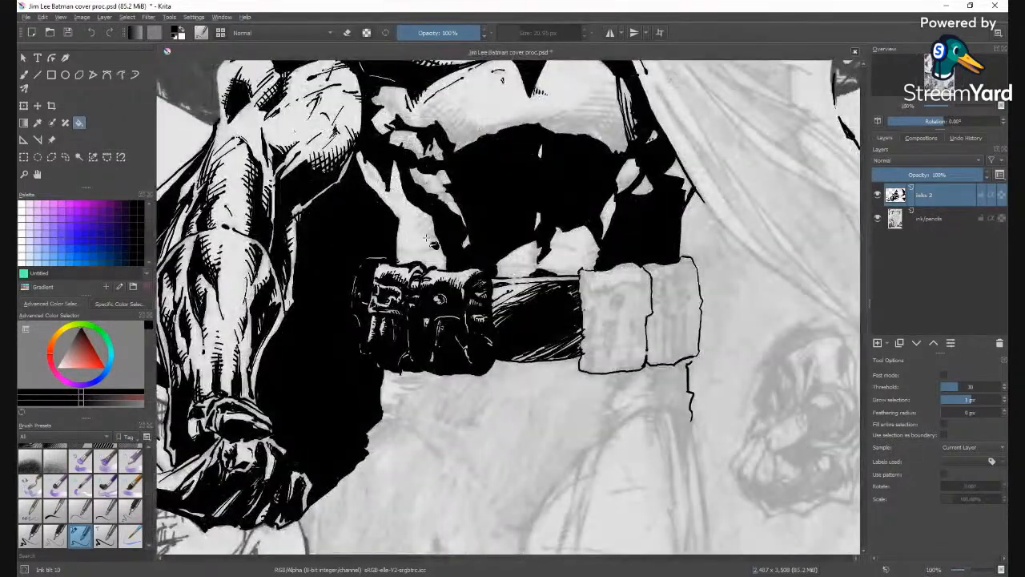
left_click(434, 235)
key("b")
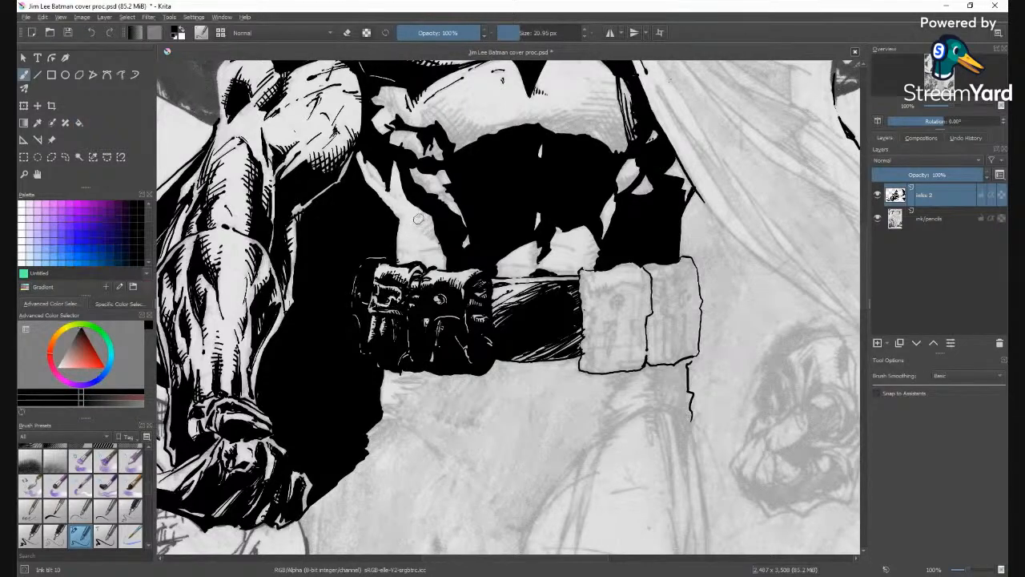
key("ctrl+minus")
key("ctrl+minus")
left_click(105, 367)
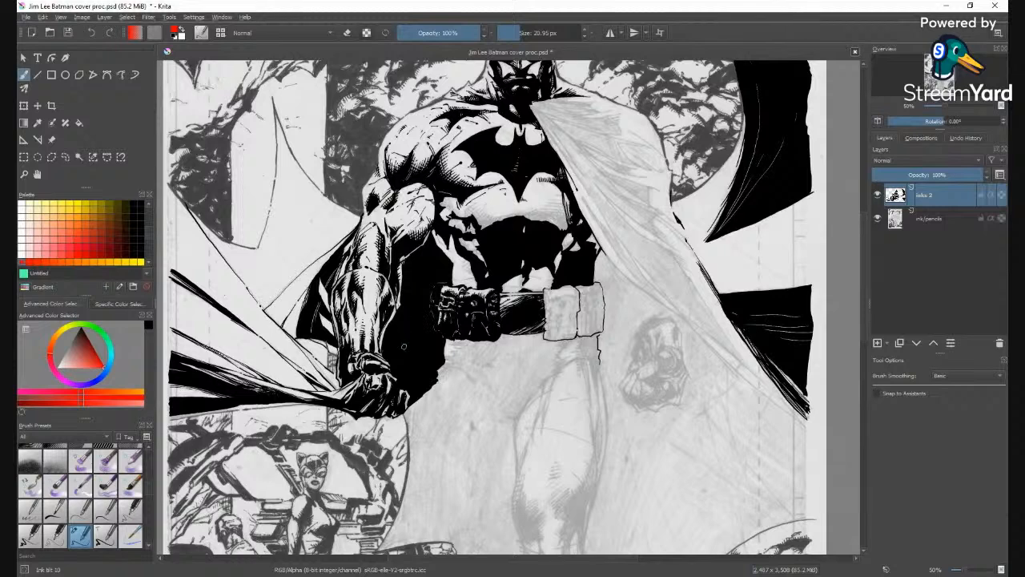
left_click_drag(392, 343, 403, 353)
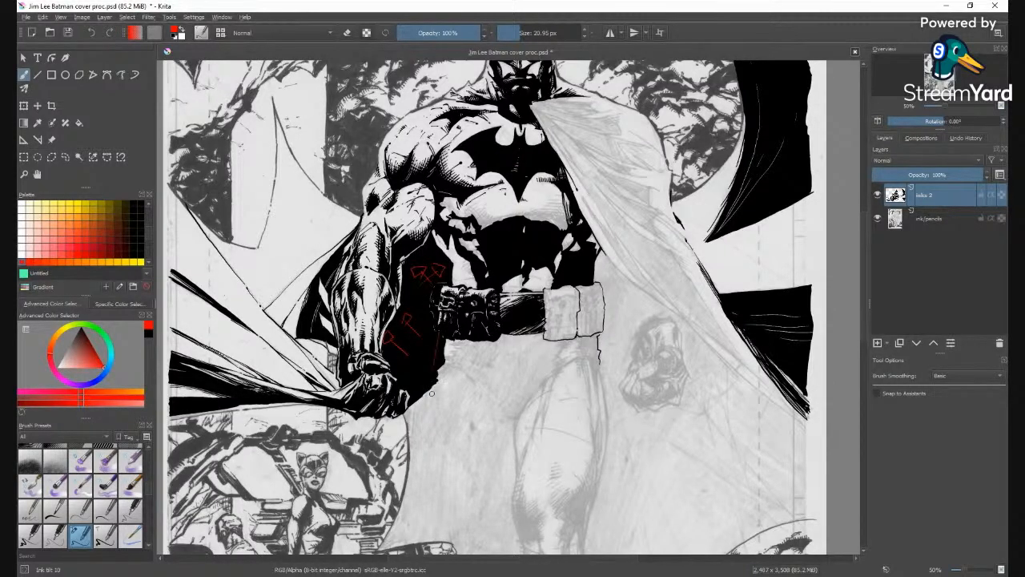
mouse_move(451, 245)
left_mouse_down()
mouse_move(459, 279)
mouse_move(442, 245)
mouse_move(456, 277)
left_mouse_up()
key("ctrl+z")
key("ctrl+z")
key("ctrl+z")
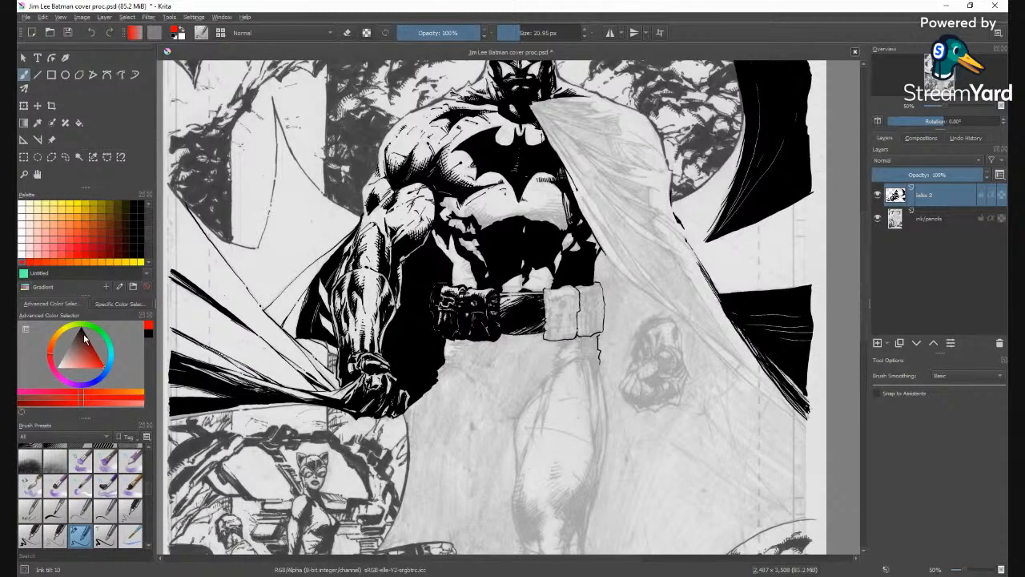
key("d")
Ink contours inside the unfilled flank area above the finished belt pouches and fill the enclosed shadow with black.
scroll(516, 316, "up", 2)
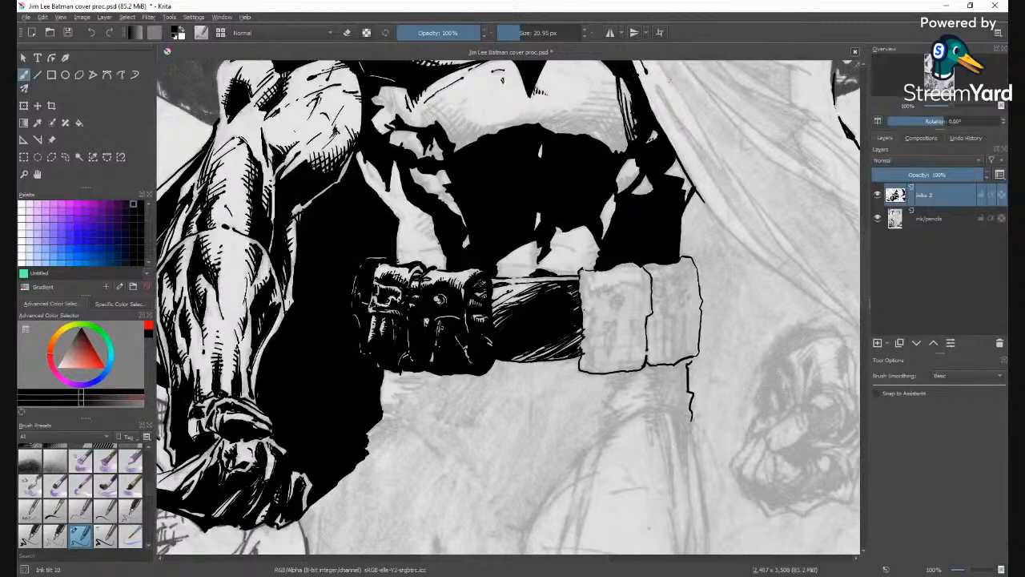
left_click_drag(414, 227, 422, 232)
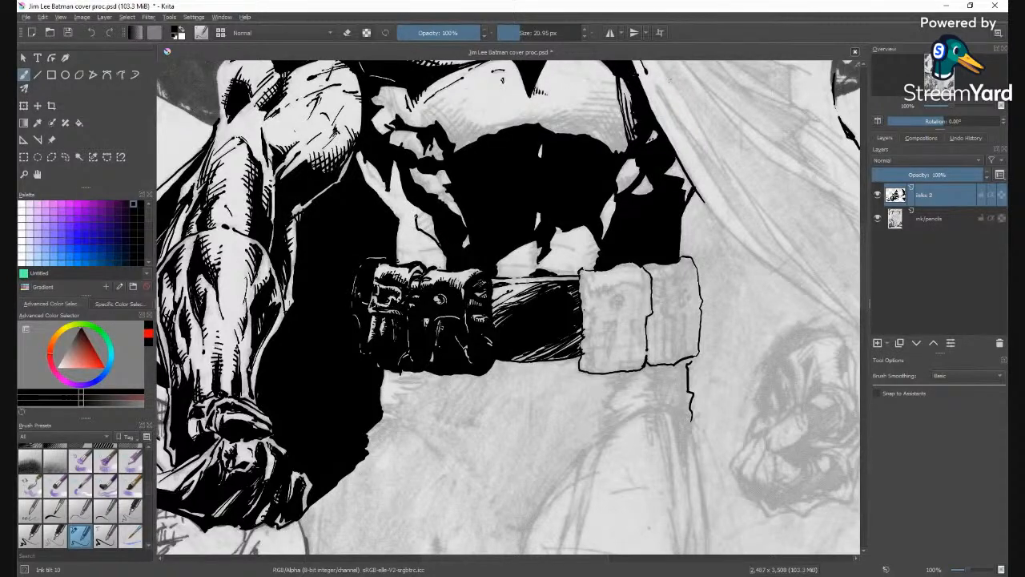
mouse_move(404, 196)
left_mouse_down()
mouse_move(368, 168)
mouse_move(372, 187)
left_mouse_up()
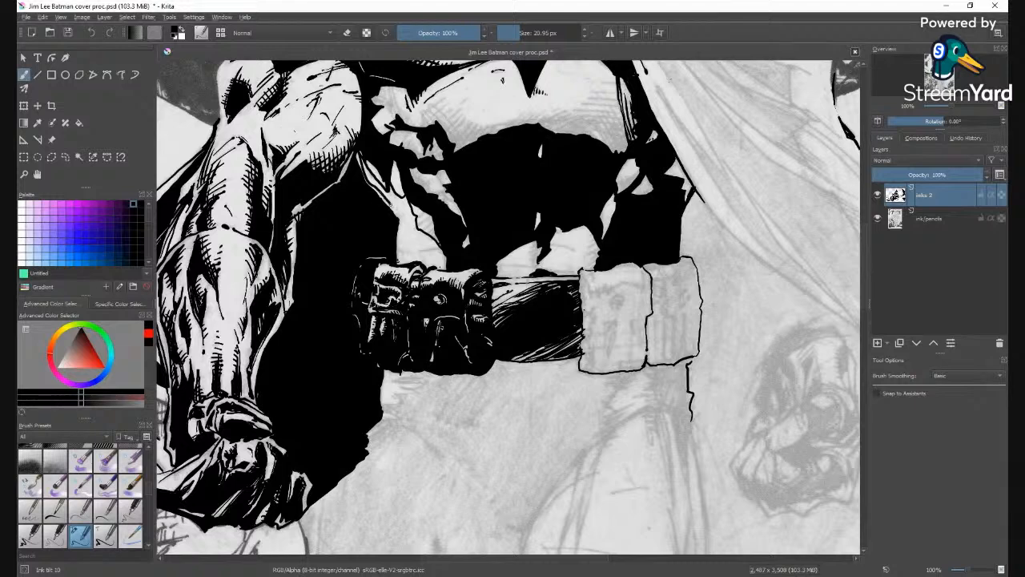
left_click_drag(406, 234, 412, 261)
mouse_move(376, 186)
left_mouse_down()
mouse_move(370, 196)
mouse_move(390, 214)
left_mouse_up()
key("f")
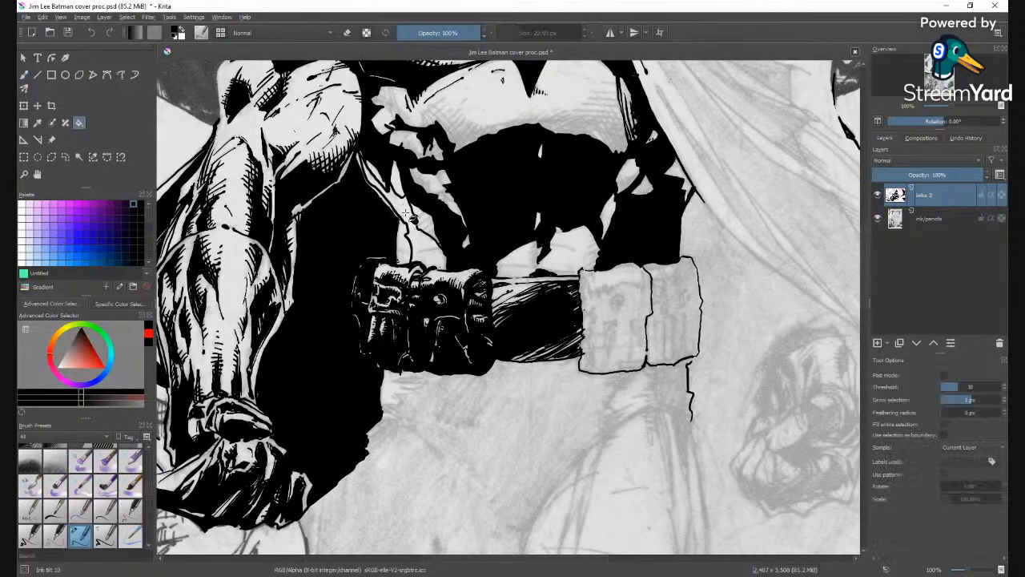
left_click(419, 219)
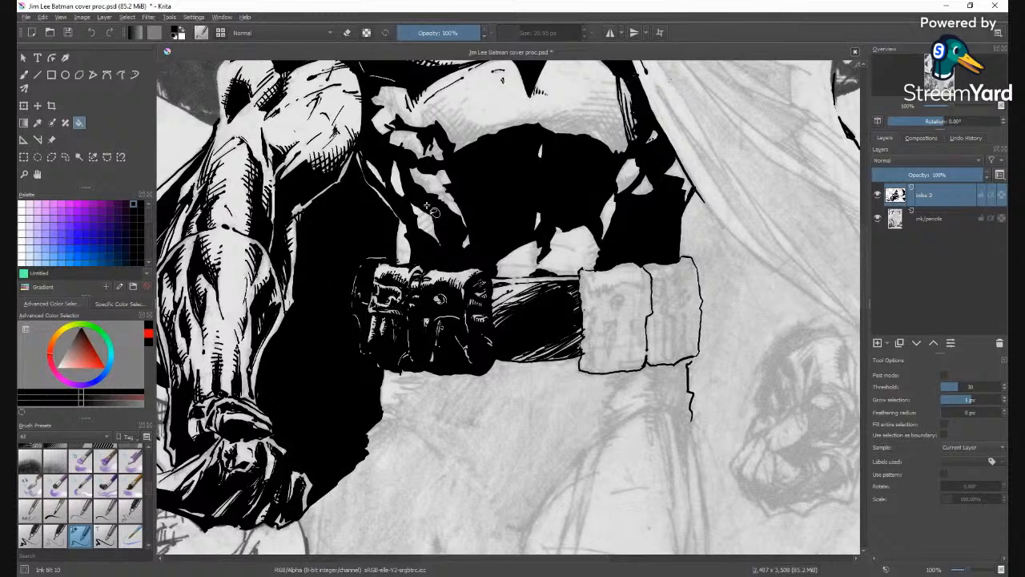
Refine the flank's thin rim highlight beside the gloved arm and feather the neighbouring abdominal shadows with fine hatching.
key("b")
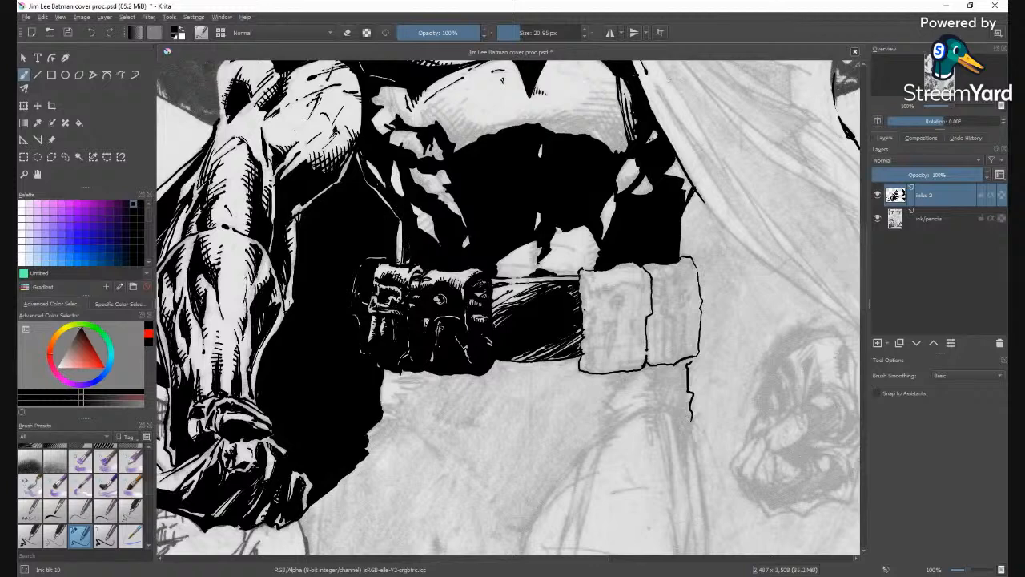
key("e")
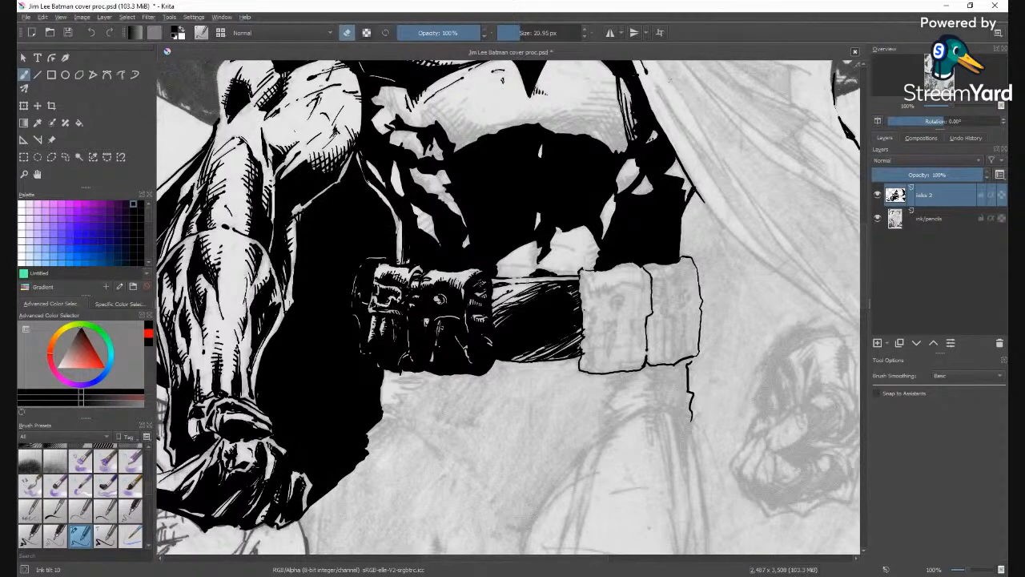
key("e")
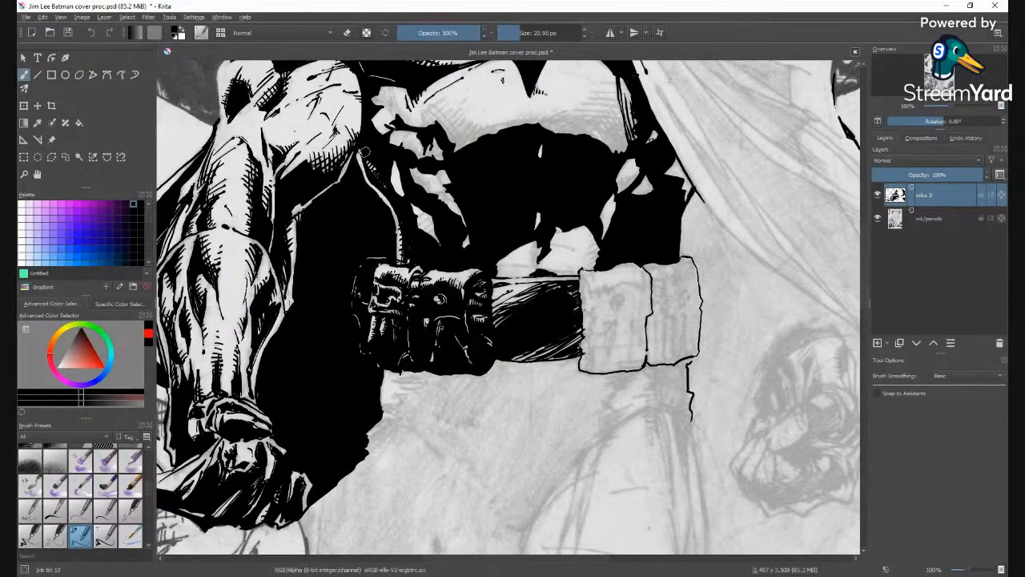
left_click_drag(368, 173, 364, 166)
left_click_drag(401, 174, 392, 197)
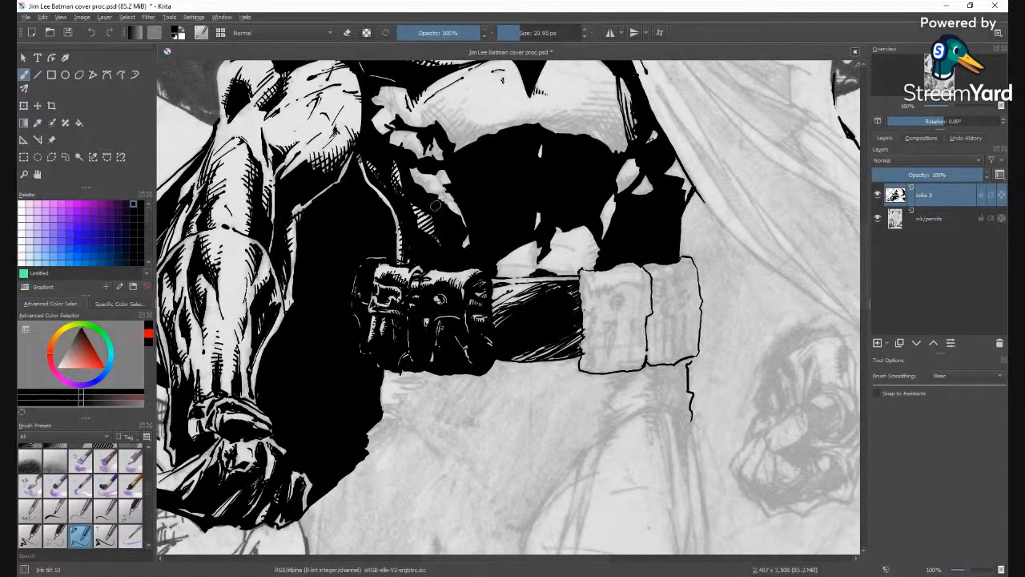
left_click_drag(413, 214, 441, 237)
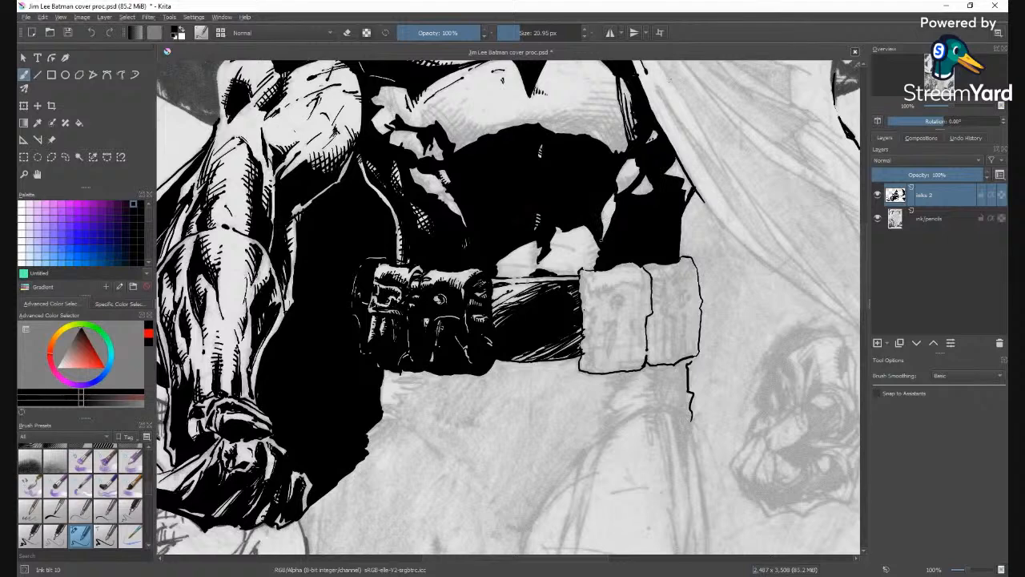
Cross-hatch the narrow flank highlights beside the cape and refine the hatching with the eraser.
left_click_drag(603, 222, 604, 215)
mouse_move(630, 181)
left_mouse_down()
mouse_move(636, 165)
mouse_move(614, 181)
mouse_move(631, 183)
left_mouse_up()
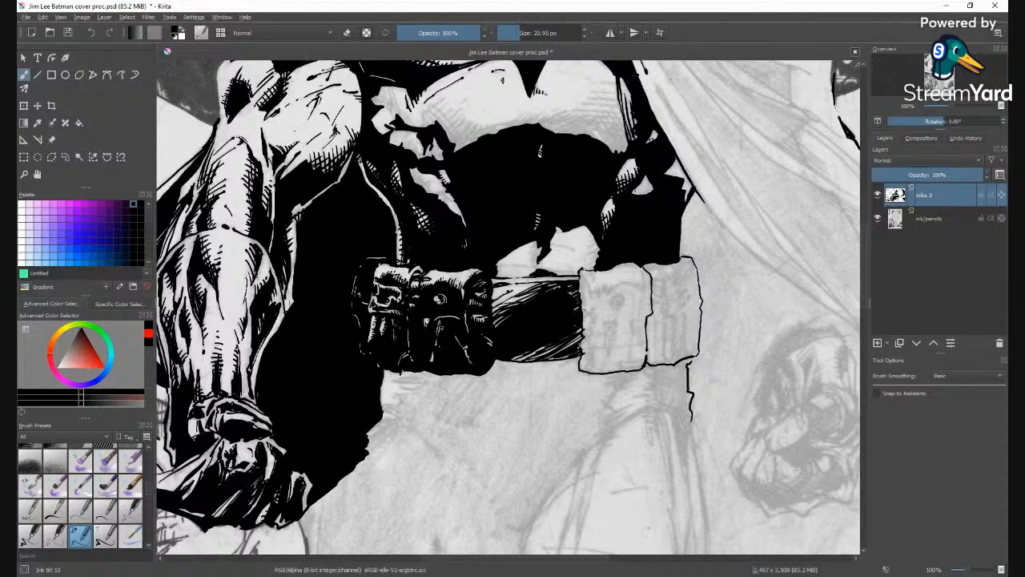
left_click_drag(645, 178, 648, 194)
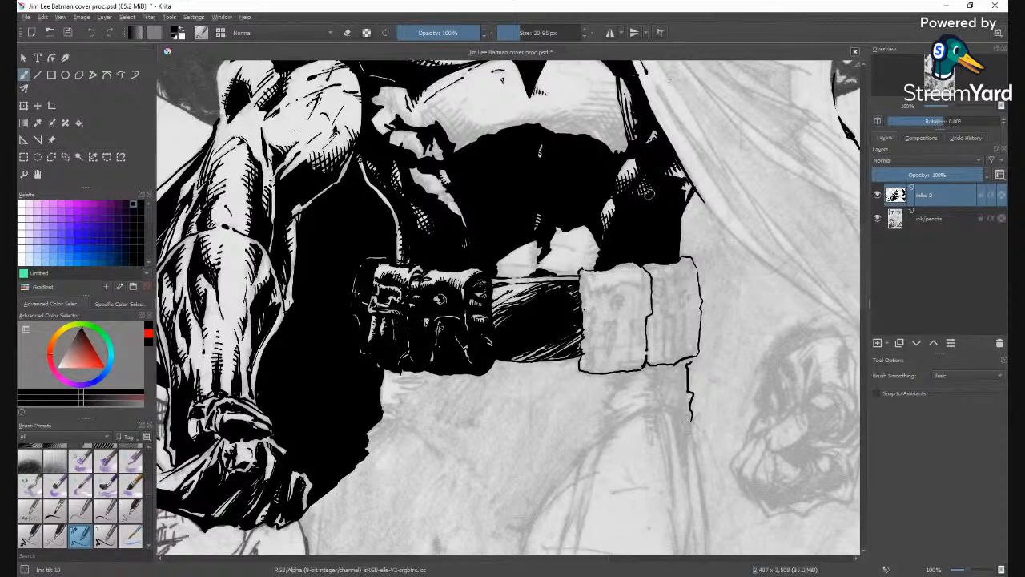
scroll(647, 194, "down", 3)
scroll(650, 196, "down", 2)
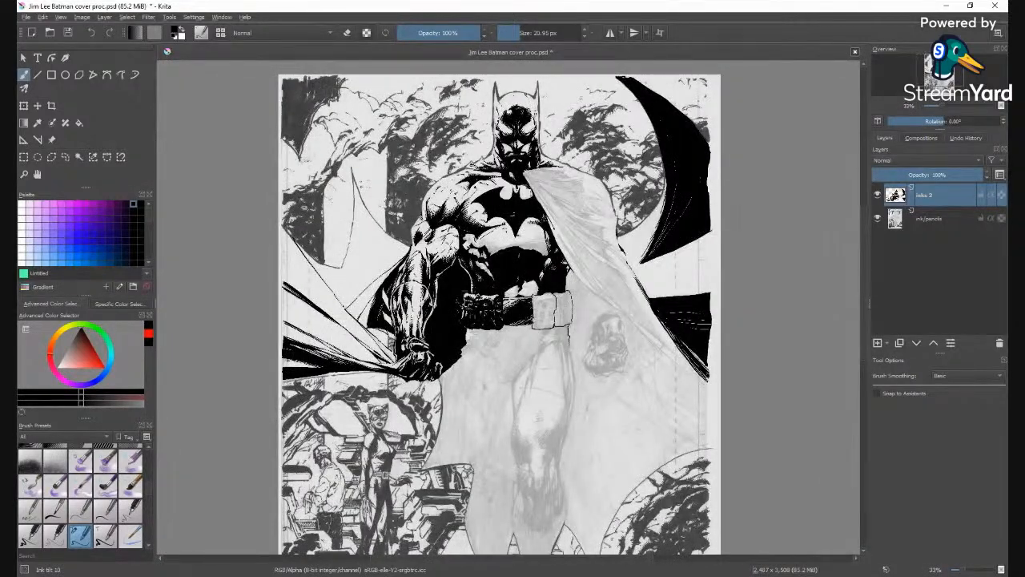
scroll(509, 307, "up", 4)
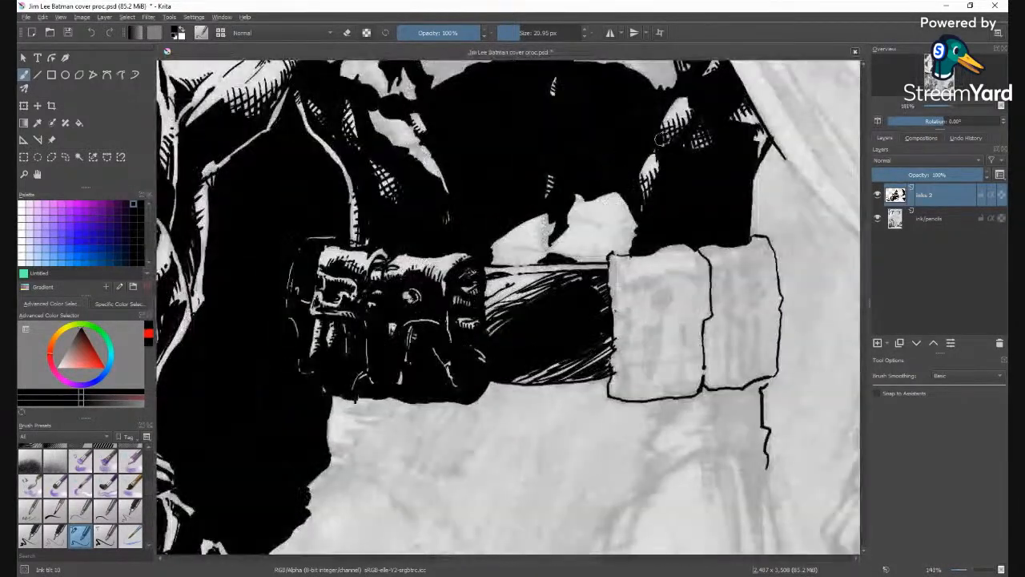
key("e")
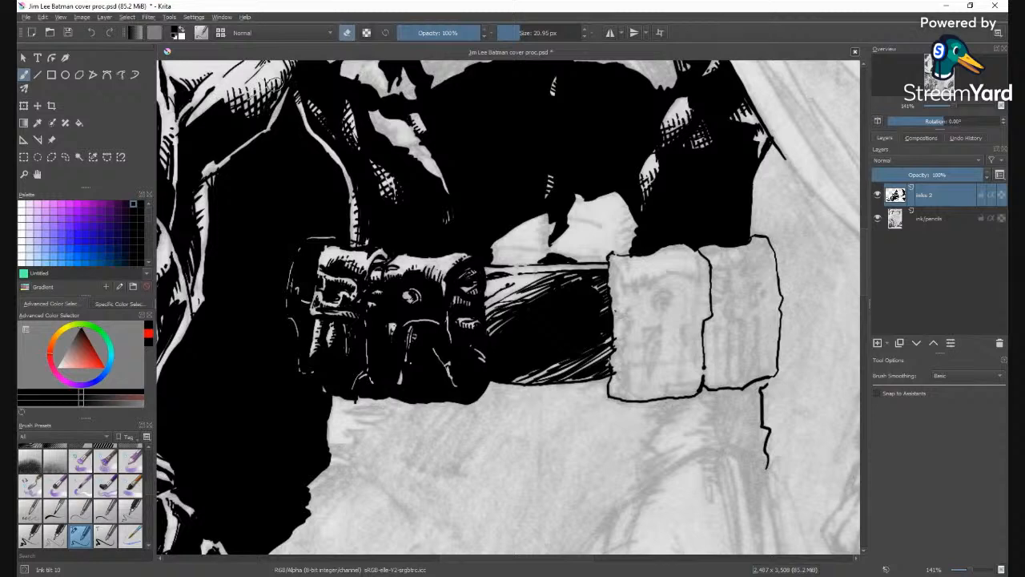
key("e")
key("e")
key("e")
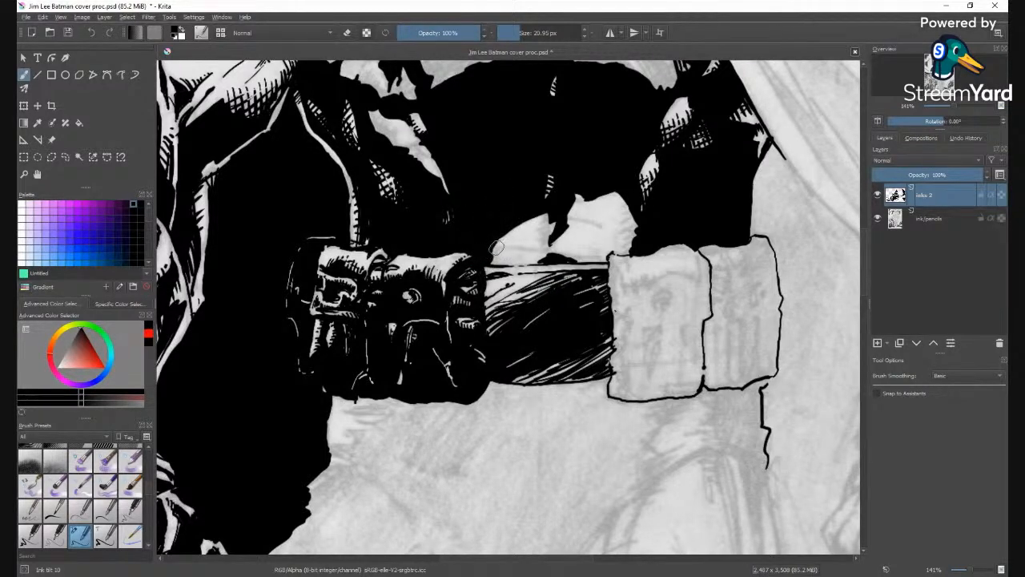
Hatch the abdominal highlight above the belt's bare section and the flank highlights toward the gloved arm, setting the brush size to 15.63 px.
mouse_move(496, 248)
left_mouse_down()
mouse_move(531, 234)
mouse_move(555, 255)
mouse_move(543, 252)
mouse_move(551, 238)
mouse_move(537, 238)
mouse_move(555, 230)
mouse_move(537, 223)
mouse_move(555, 213)
mouse_move(546, 218)
mouse_move(552, 256)
mouse_move(564, 197)
left_mouse_up()
left_click_drag(577, 217, 564, 194)
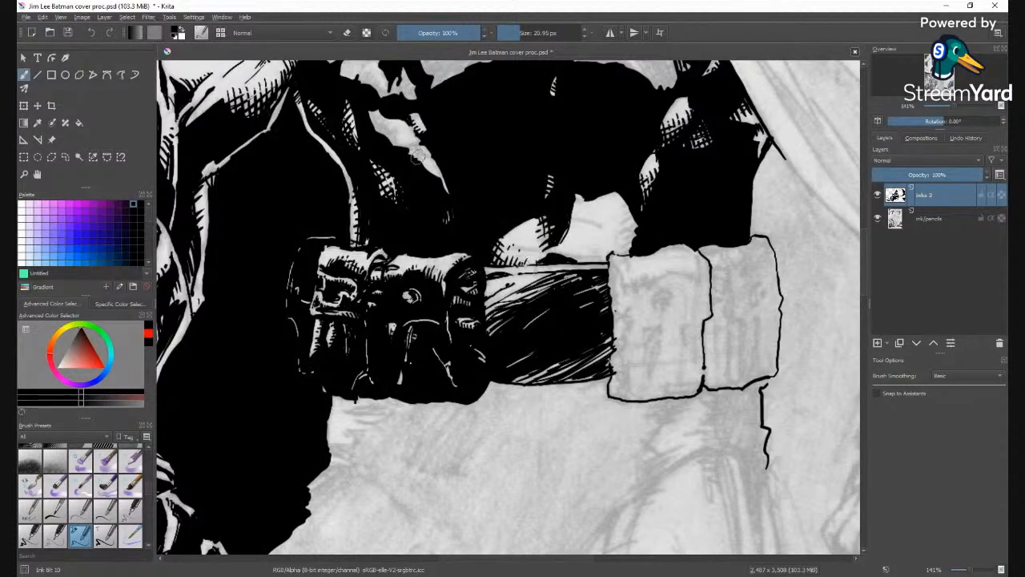
mouse_move(366, 120)
left_mouse_down()
mouse_move(379, 112)
mouse_move(374, 123)
mouse_move(388, 120)
mouse_move(387, 139)
left_mouse_up()
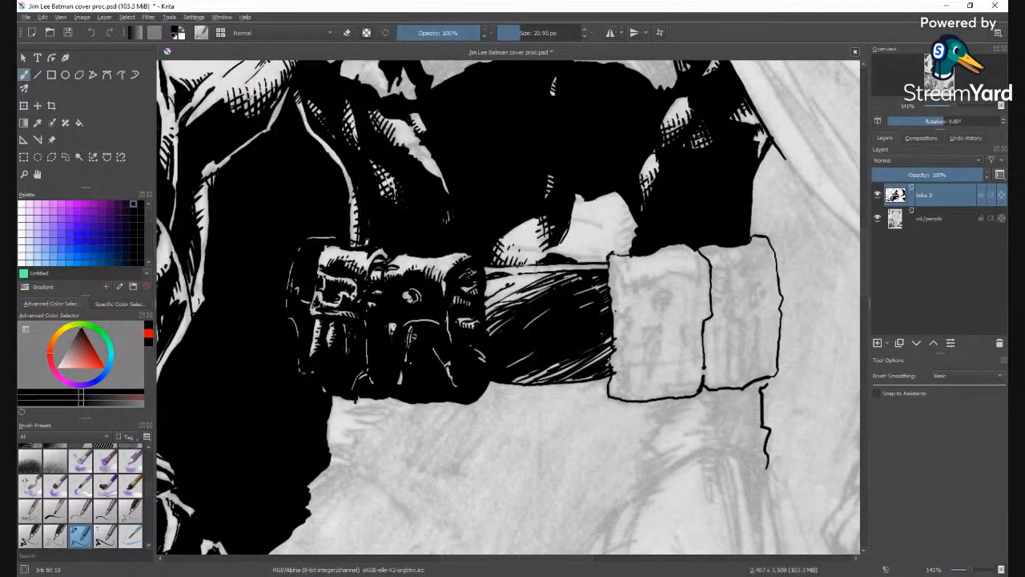
left_click_drag(517, 32, 513, 36)
mouse_move(410, 147)
left_mouse_down()
mouse_move(400, 146)
mouse_move(416, 144)
mouse_move(409, 147)
mouse_move(424, 165)
mouse_move(440, 157)
mouse_move(439, 184)
mouse_move(392, 138)
mouse_move(399, 117)
mouse_move(431, 149)
left_mouse_up()
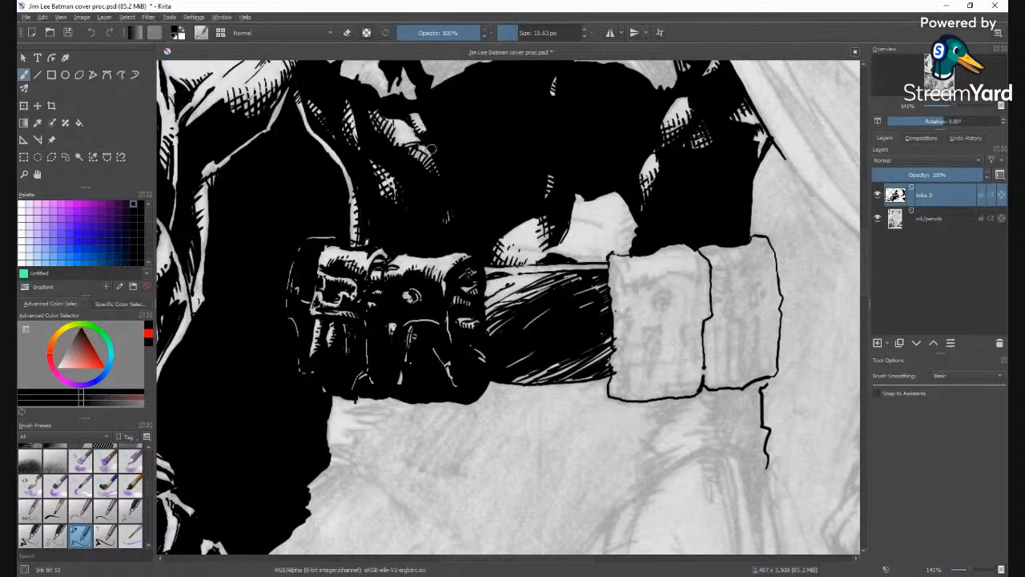
Examine the hatched abdomen and flanks against the whole cover composition.
key("minus")
key("minus")
key("minus")
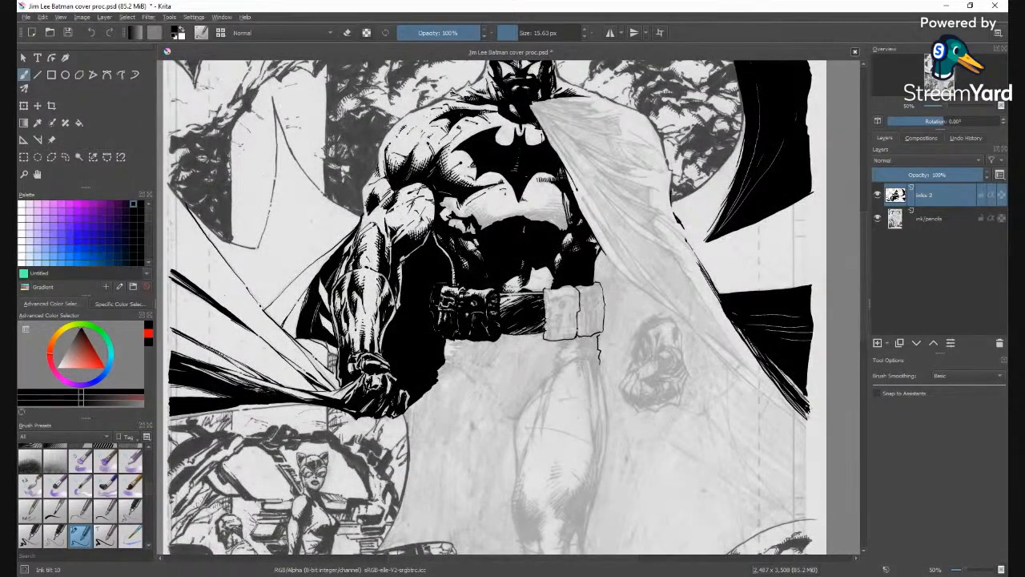
key("minus")
key("minus")
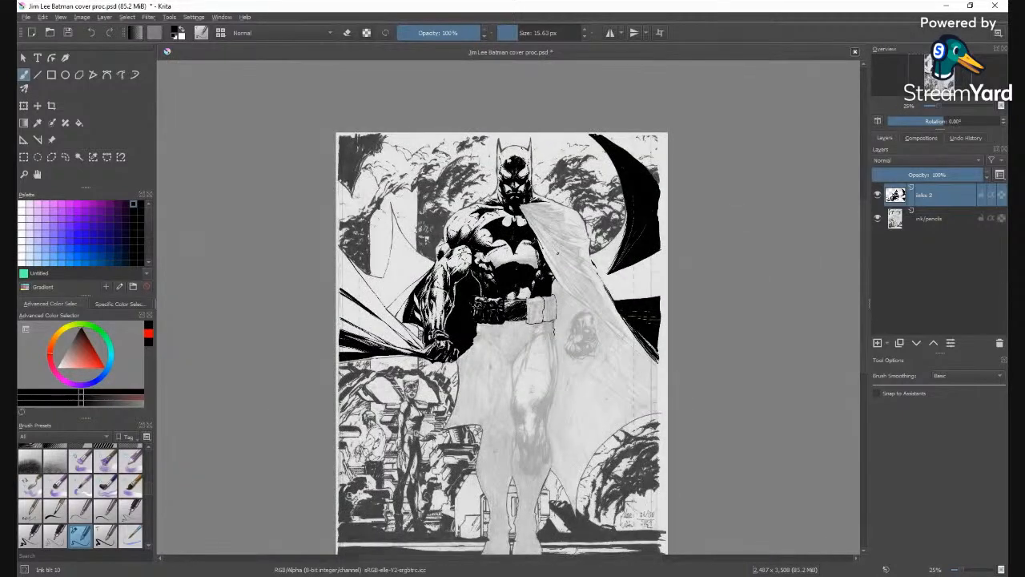
key("plus")
key("plus")
key("plus")
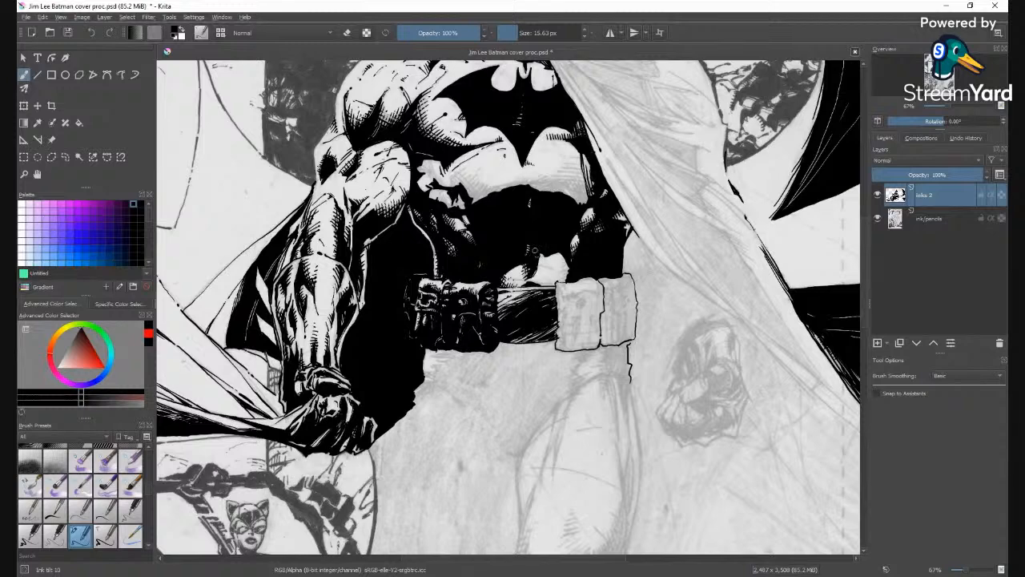
key("plus")
key("plus")
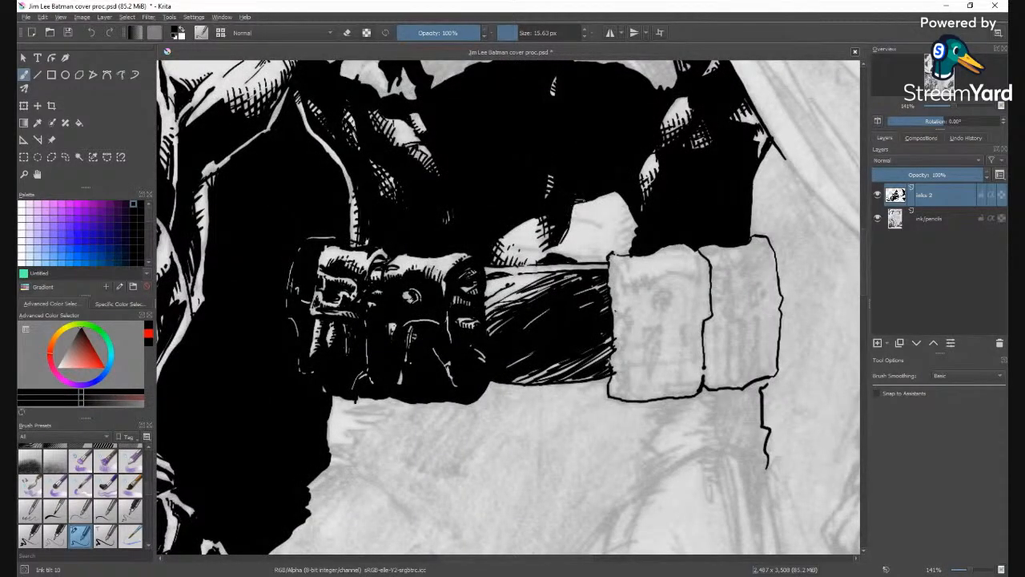
Hatch the remaining abdominal highlight above the belt and the small rib muscle highlights beneath the chest on the gloved-arm side.
mouse_move(572, 220)
left_mouse_down()
mouse_move(598, 225)
mouse_move(568, 254)
mouse_move(586, 259)
left_mouse_up()
mouse_move(617, 224)
left_mouse_down()
mouse_move(626, 220)
mouse_move(617, 237)
mouse_move(630, 239)
mouse_move(617, 244)
mouse_move(626, 248)
mouse_move(629, 220)
left_mouse_up()
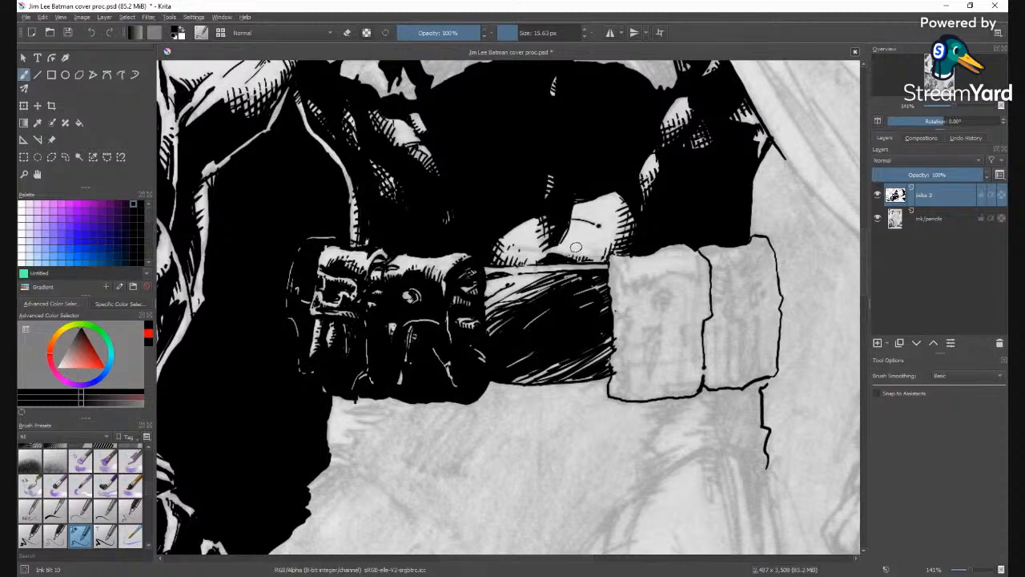
mouse_move(549, 286)
left_mouse_down()
mouse_move(537, 448)
mouse_move(507, 537)
left_mouse_up()
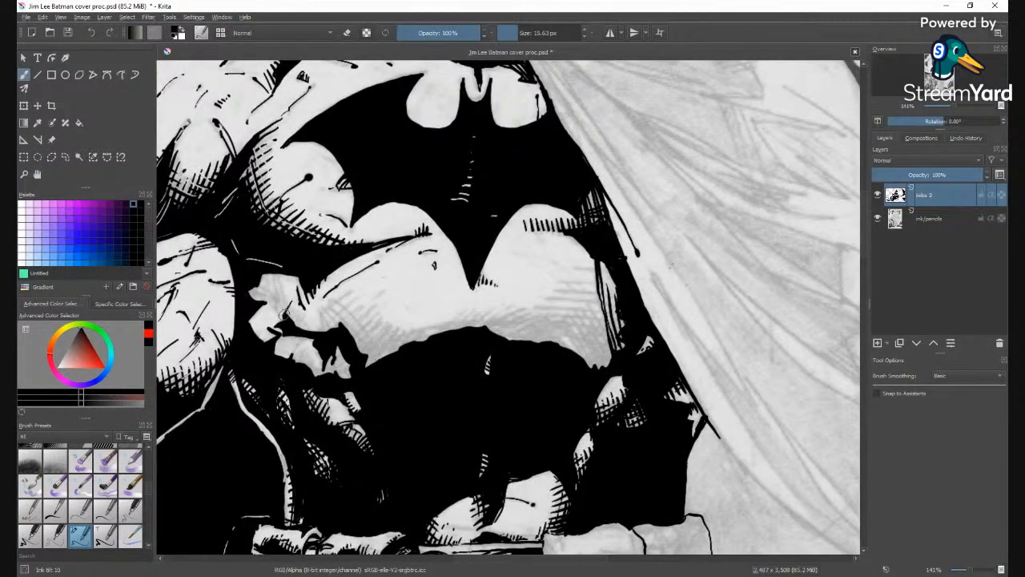
mouse_move(298, 308)
left_mouse_down()
mouse_move(290, 322)
mouse_move(307, 335)
mouse_move(287, 320)
left_mouse_up()
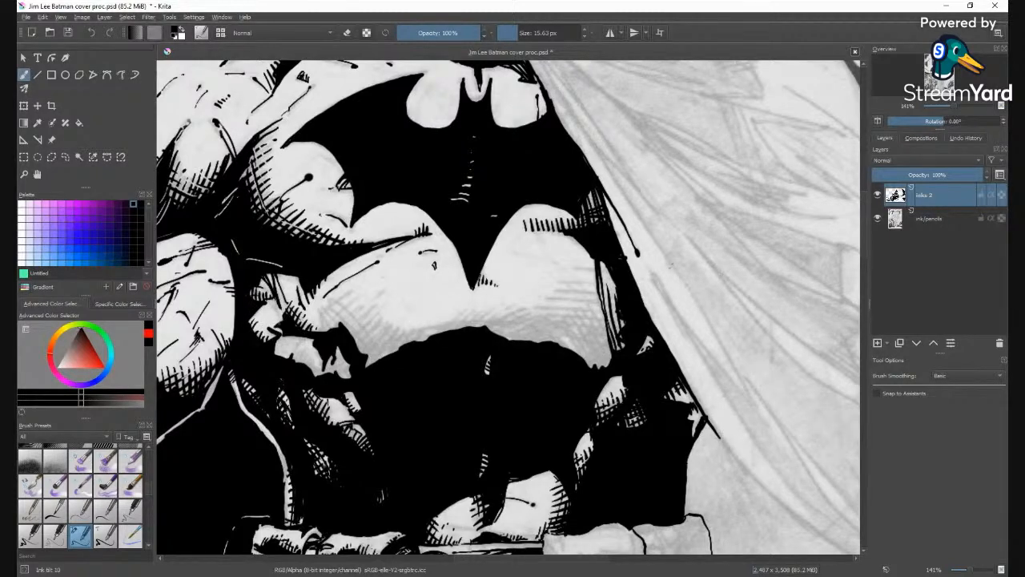
mouse_move(271, 304)
left_mouse_down()
mouse_move(276, 317)
mouse_move(284, 306)
mouse_move(277, 297)
mouse_move(277, 353)
mouse_move(282, 334)
mouse_move(291, 348)
mouse_move(308, 334)
mouse_move(299, 360)
mouse_move(311, 353)
mouse_move(318, 370)
mouse_move(349, 352)
mouse_move(335, 368)
mouse_move(343, 364)
mouse_move(350, 374)
mouse_move(336, 372)
mouse_move(347, 377)
left_mouse_up()
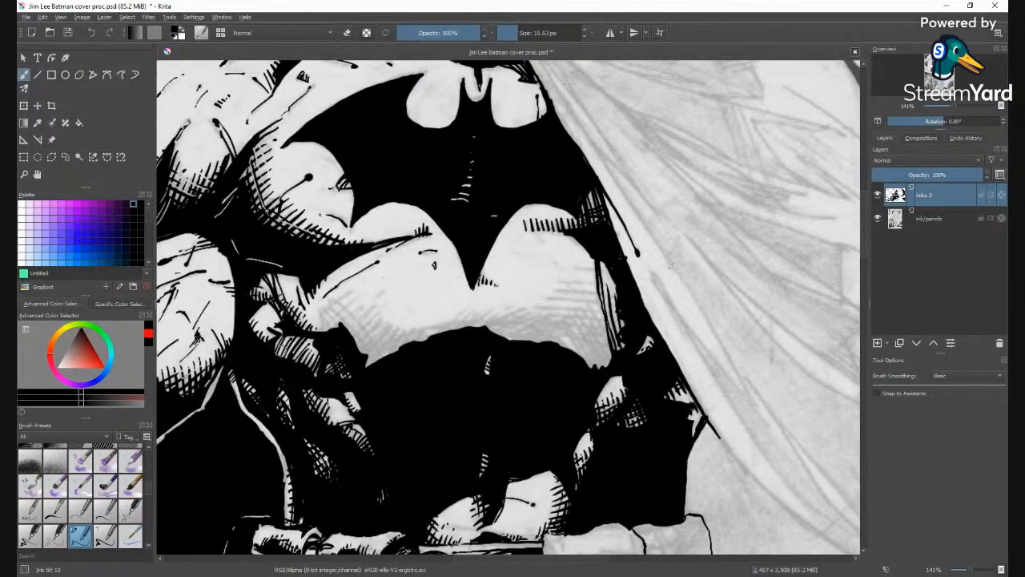
left_click_drag(276, 346, 304, 356)
left_click_drag(306, 361, 314, 373)
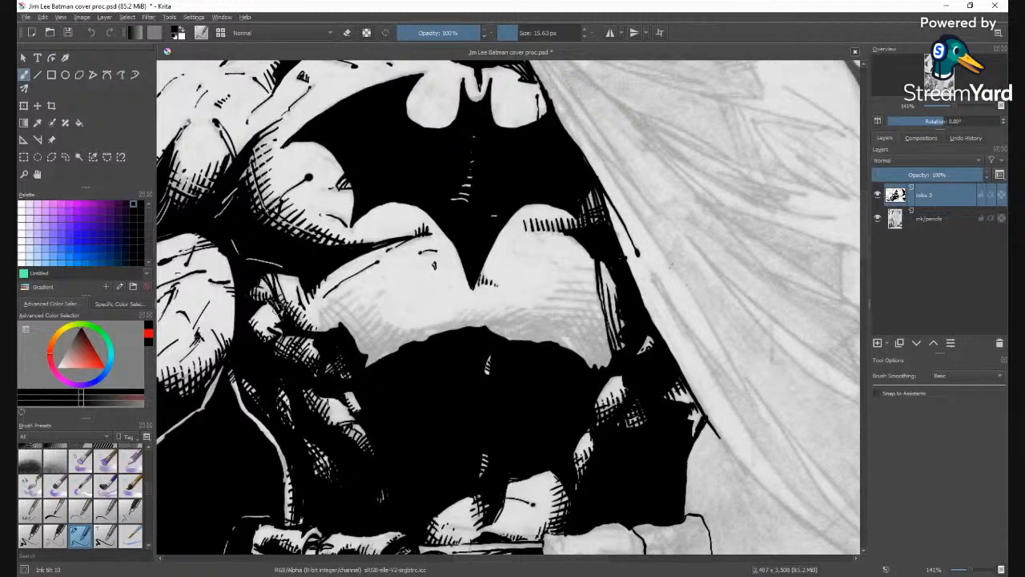
Feather the shadow edge beneath the bat emblem from the gloved-arm side to the centre, and undo the last few strokes.
left_click_drag(286, 340, 303, 362)
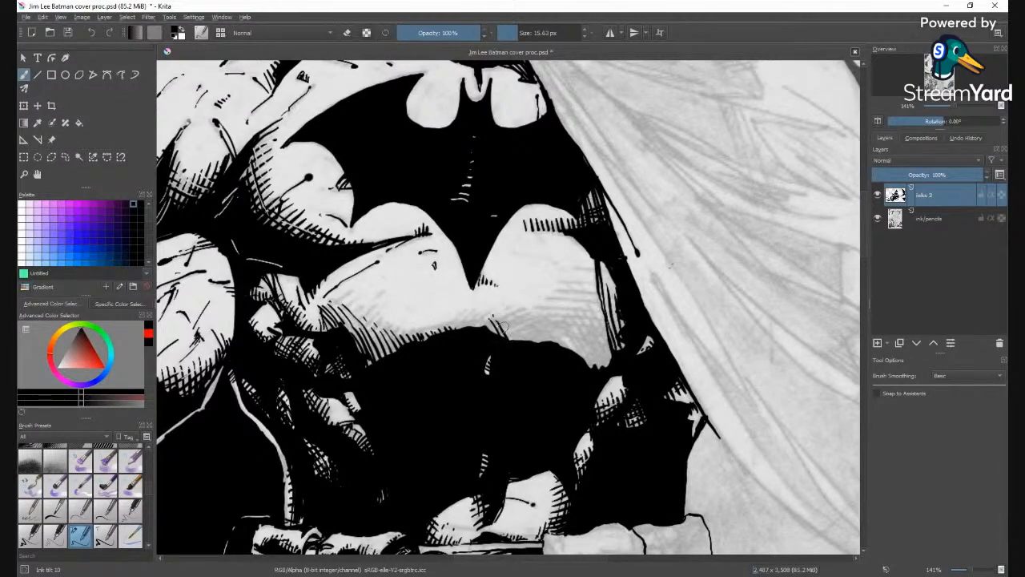
mouse_move(503, 327)
left_mouse_down()
mouse_move(514, 341)
mouse_move(513, 328)
mouse_move(526, 339)
mouse_move(522, 327)
left_mouse_up()
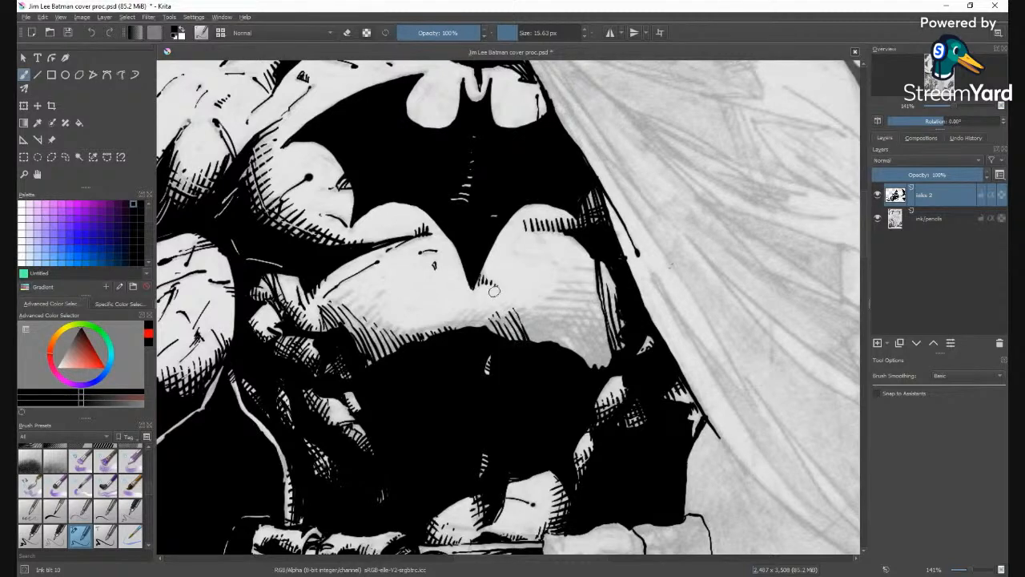
key("ctrl+z")
key("ctrl+z")
key("ctrl+z")
Feather the shadow edge beneath the bat emblem with parallel hatching from the centre to the cape side.
mouse_move(512, 317)
left_mouse_down()
mouse_move(540, 352)
mouse_move(538, 327)
left_mouse_up()
mouse_move(538, 325)
left_mouse_down()
mouse_move(550, 347)
mouse_move(548, 328)
left_mouse_up()
left_click_drag(540, 337, 549, 347)
mouse_move(536, 311)
left_mouse_down()
mouse_move(554, 344)
mouse_move(556, 322)
mouse_move(564, 344)
mouse_move(558, 318)
mouse_move(578, 352)
mouse_move(570, 330)
left_mouse_up()
left_click_drag(569, 329, 584, 363)
mouse_move(560, 299)
left_mouse_down()
mouse_move(599, 369)
mouse_move(580, 306)
mouse_move(595, 346)
mouse_move(596, 333)
left_mouse_up()
left_click_drag(572, 287, 604, 357)
left_click_drag(597, 351, 608, 372)
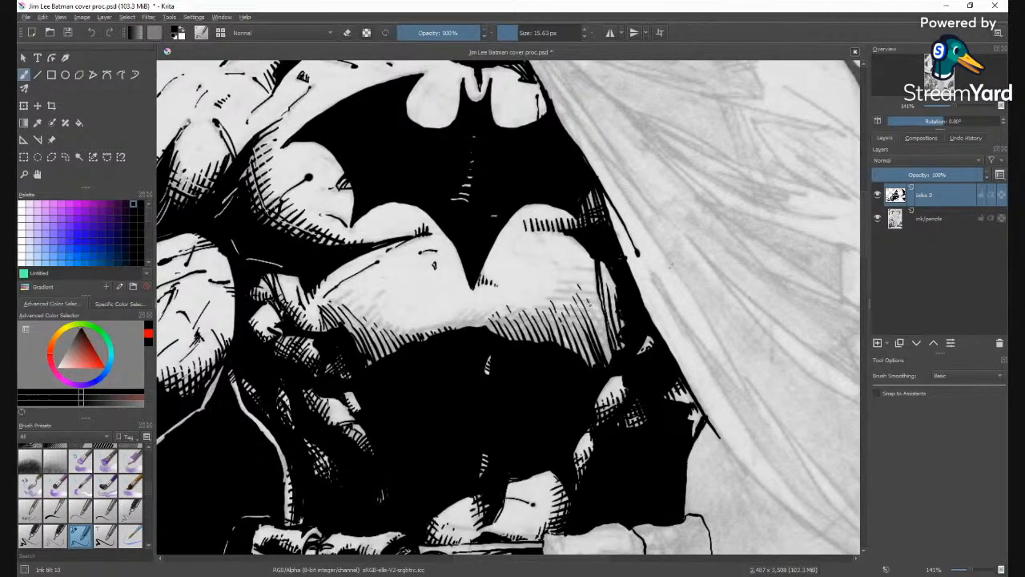
left_click_drag(589, 304, 605, 359)
left_click_drag(593, 298, 610, 361)
left_click_drag(606, 320, 612, 369)
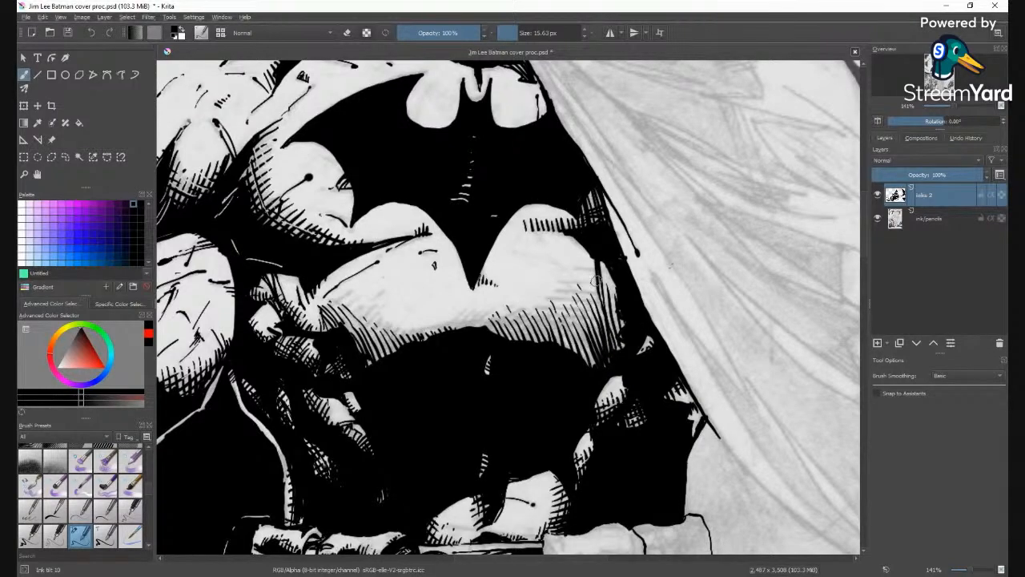
Examine how the feathered torso shading reads at the scale of the whole figure.
key("minus")
key("minus")
key("minus")
key("minus")
key("minus")
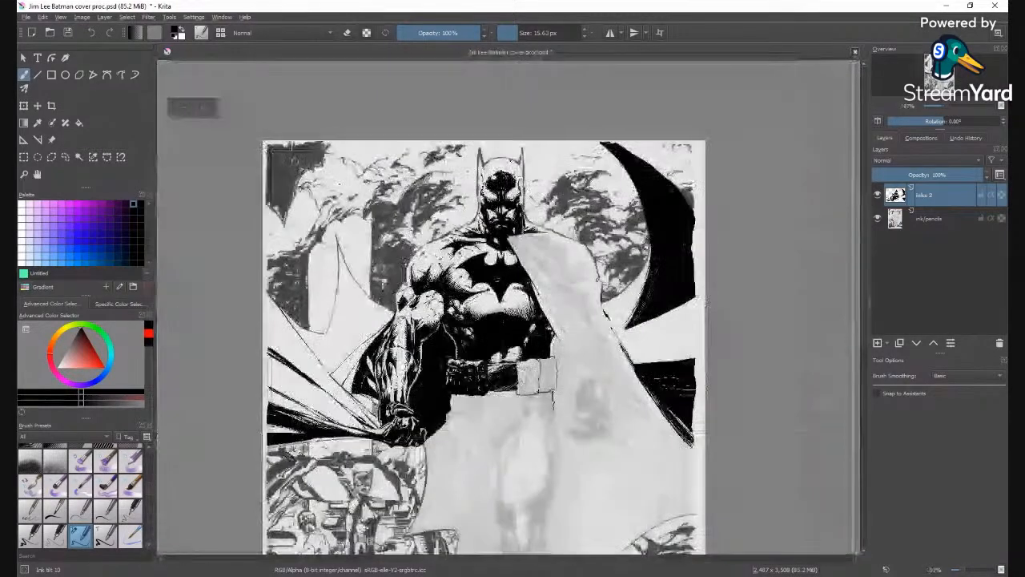
key("plus")
key("plus")
key("plus")
key("plus")
key("plus")
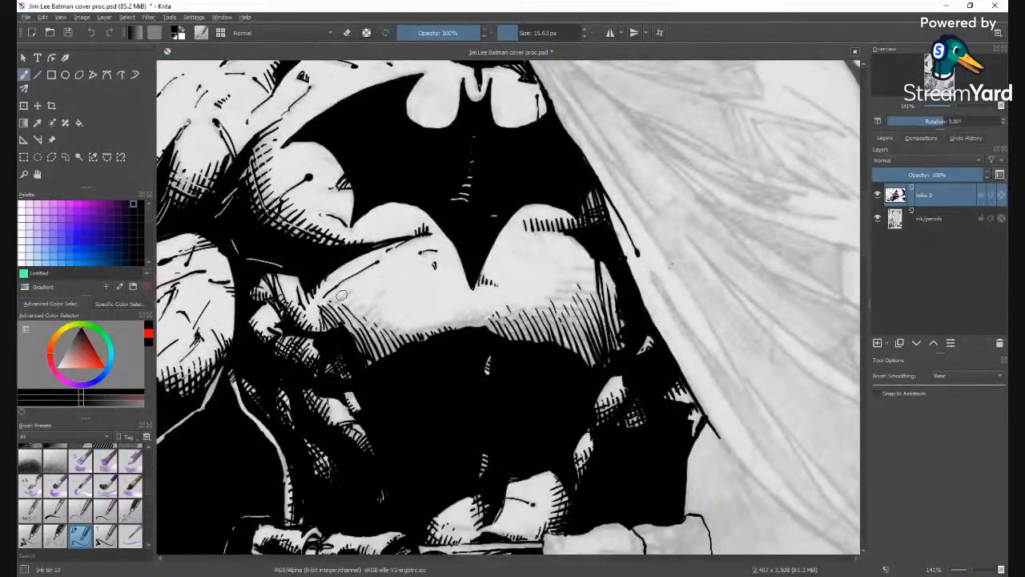
Cross-hatch the feathered shadow beneath the bat emblem on the gloved-arm side.
left_click_drag(354, 288, 331, 305)
left_click_drag(339, 302, 325, 319)
mouse_move(357, 292)
left_mouse_down()
mouse_move(331, 318)
mouse_move(342, 318)
mouse_move(323, 325)
left_mouse_up()
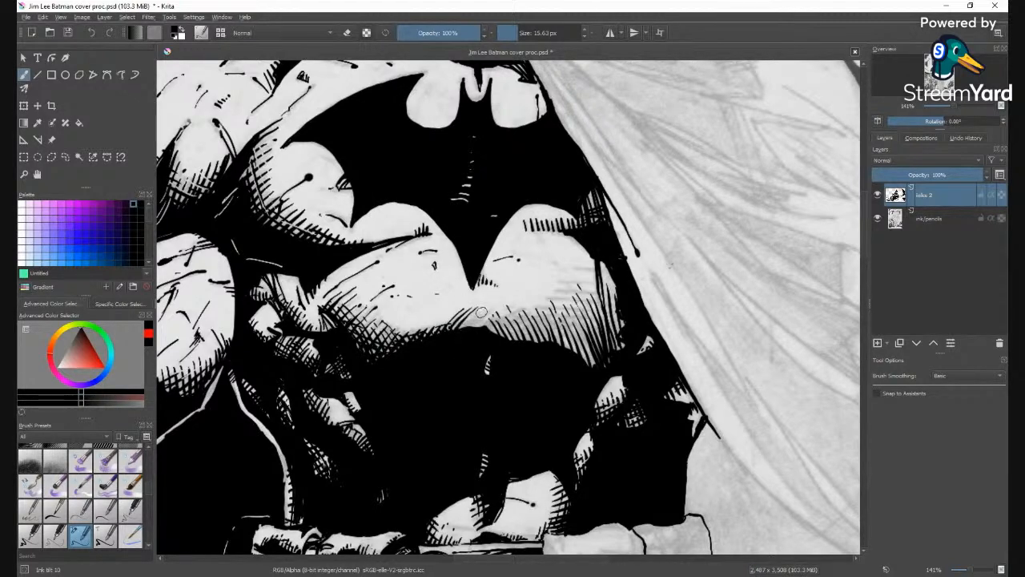
Continue the cross-hatching along the shadow beneath the bat emblem from the centre to the cape side.
mouse_move(484, 309)
left_mouse_down()
mouse_move(463, 330)
mouse_move(492, 325)
mouse_move(496, 309)
mouse_move(480, 341)
left_mouse_up()
mouse_move(520, 310)
left_mouse_down()
mouse_move(493, 333)
mouse_move(507, 327)
mouse_move(501, 334)
mouse_move(520, 340)
mouse_move(525, 323)
mouse_move(511, 340)
left_mouse_up()
left_click_drag(562, 309, 529, 346)
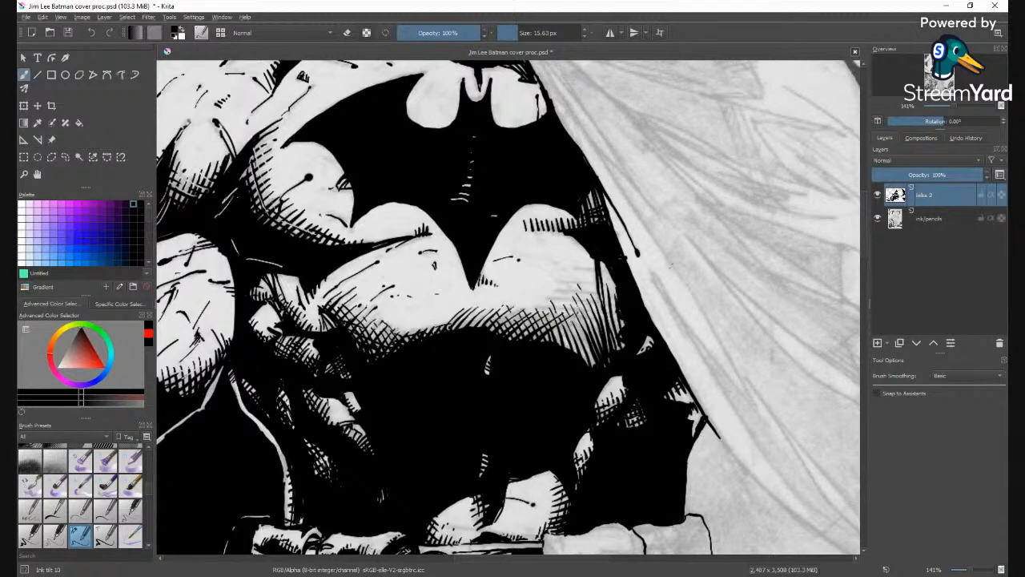
left_click_drag(571, 321, 537, 344)
mouse_move(597, 305)
left_mouse_down()
mouse_move(561, 345)
mouse_move(588, 331)
mouse_move(556, 352)
mouse_move(615, 323)
mouse_move(564, 354)
left_mouse_up()
mouse_move(616, 323)
left_mouse_down()
mouse_move(558, 359)
mouse_move(609, 339)
mouse_move(572, 364)
mouse_move(593, 360)
left_mouse_up()
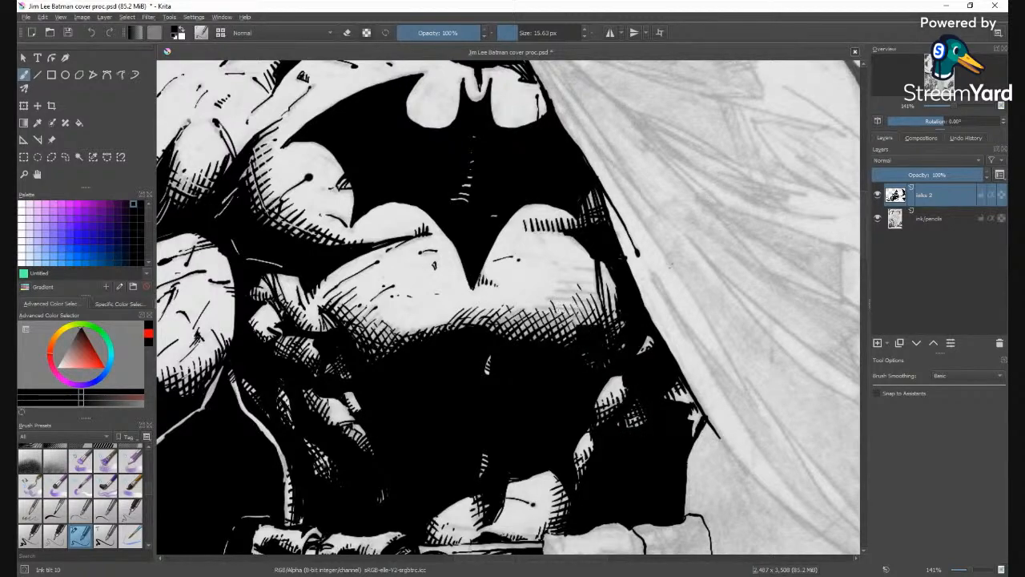
Rotate the canvas to extend the cape-side torso shading with long hatching strokes, and return the canvas to upright.
key("4")
key("4")
key("4")
key("4")
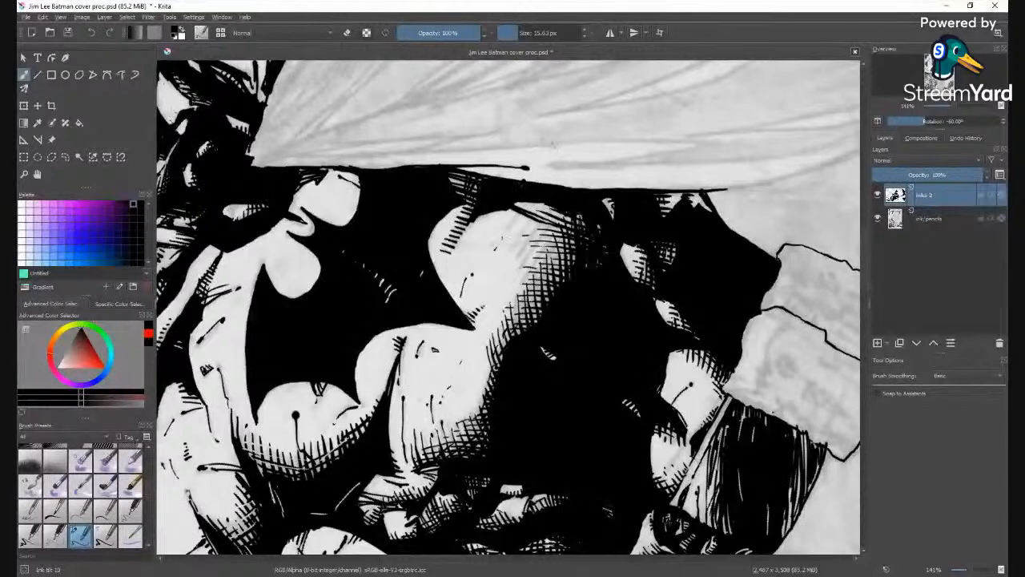
mouse_move(517, 211)
left_mouse_down()
mouse_move(505, 237)
mouse_move(514, 221)
mouse_move(512, 264)
left_mouse_up()
mouse_move(551, 202)
left_mouse_down()
mouse_move(535, 218)
mouse_move(526, 284)
left_mouse_up()
left_click_drag(565, 213, 535, 282)
left_click_drag(564, 233, 541, 271)
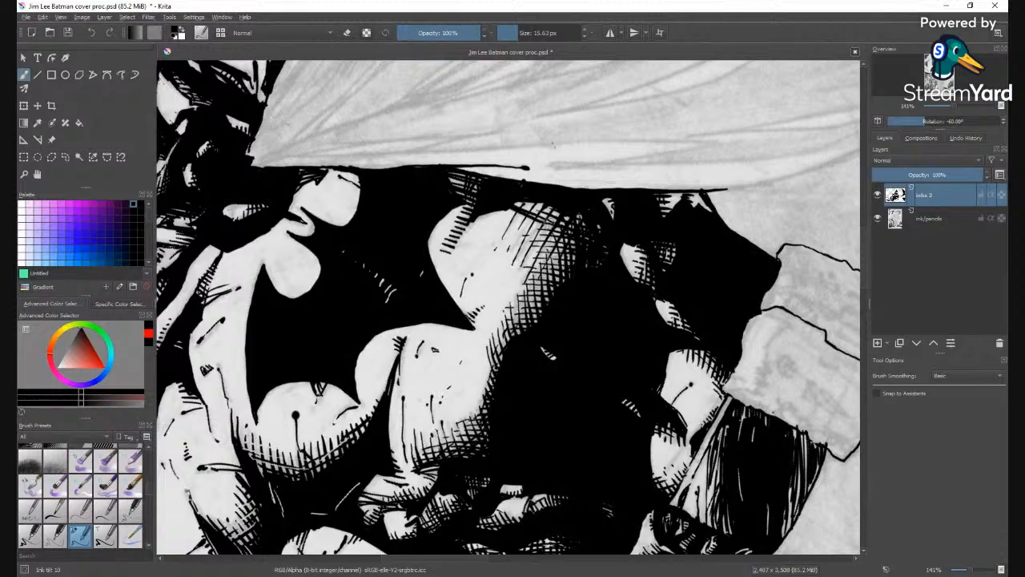
mouse_move(398, 382)
left_mouse_down()
mouse_move(397, 415)
mouse_move(431, 408)
left_mouse_up()
key("6")
key("6")
key("4")
key("4")
key("4")
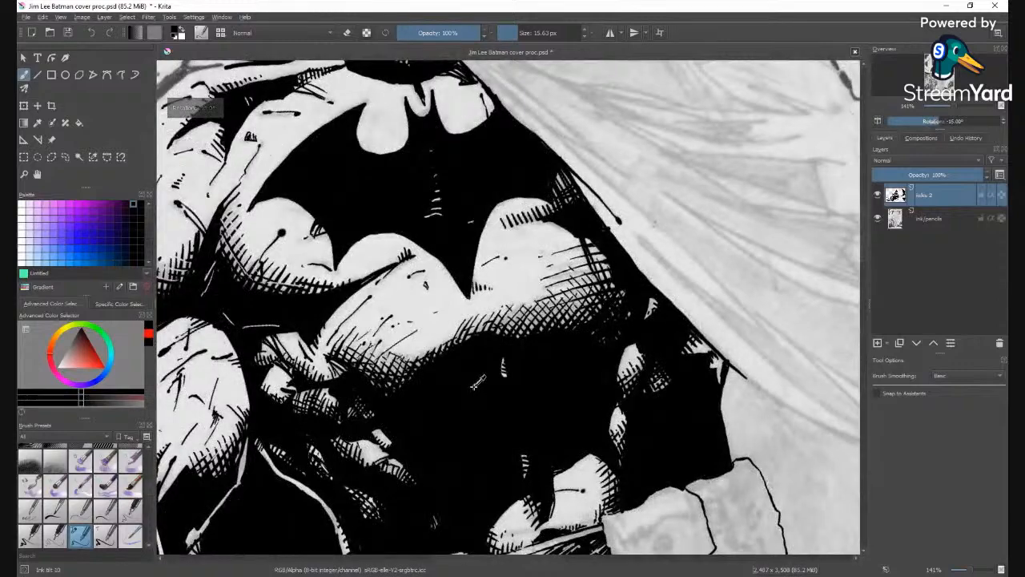
key("4")
Ink the cape's pencilled inner edge from the flank above the belt down toward the pencilled fist, redoing the first stroke.
scroll(473, 340, "down", 4)
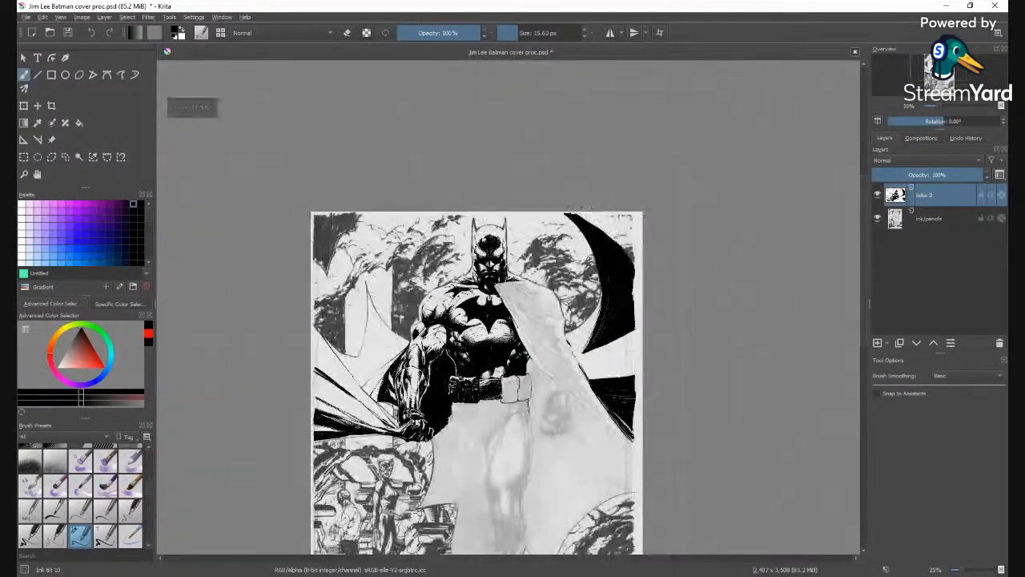
scroll(511, 346, "up", 1)
scroll(511, 346, "up", 1)
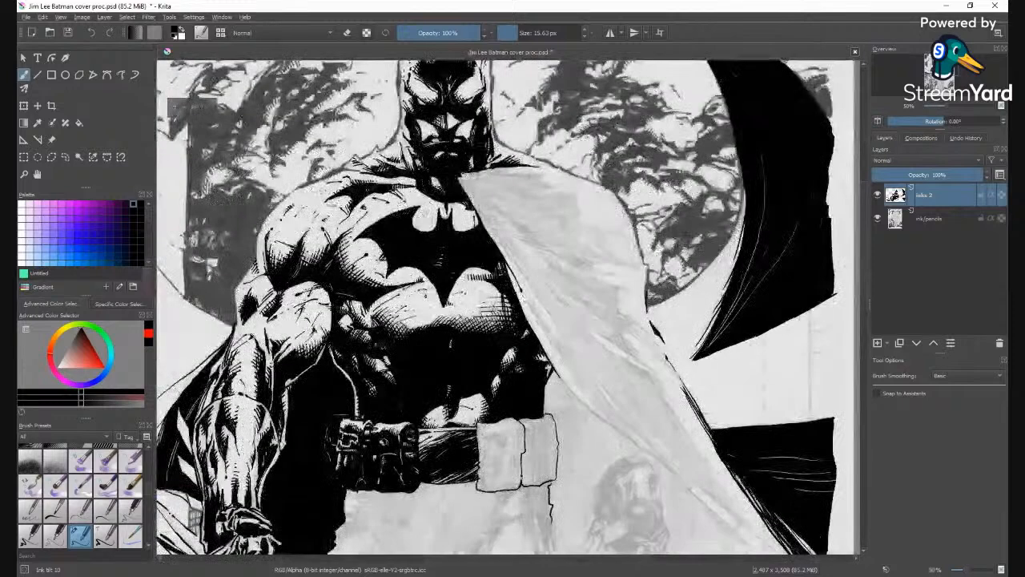
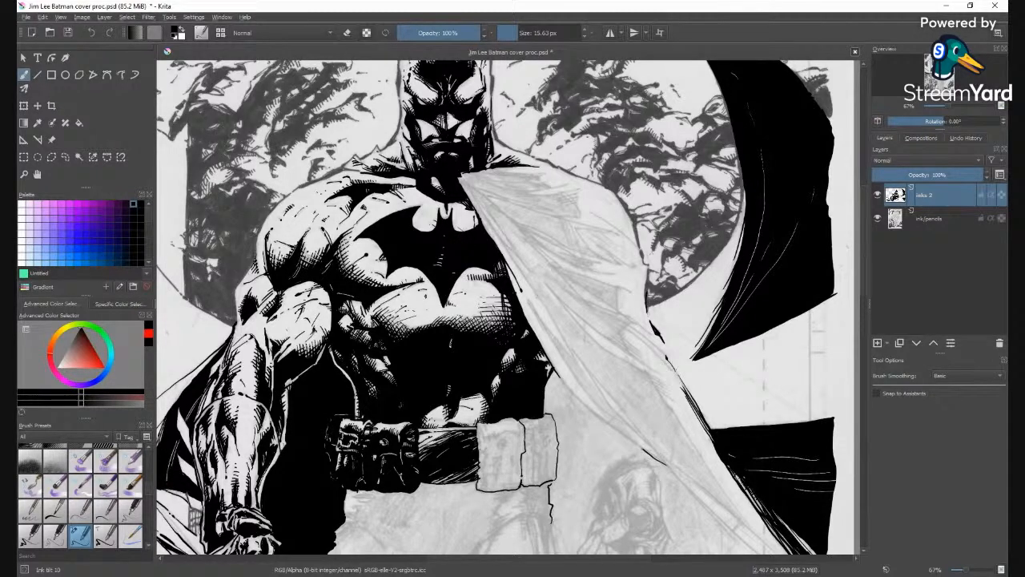
left_click_drag(642, 449, 555, 374)
key("ctrl+z")
left_click_drag(661, 461, 593, 411)
left_click_drag(577, 400, 558, 376)
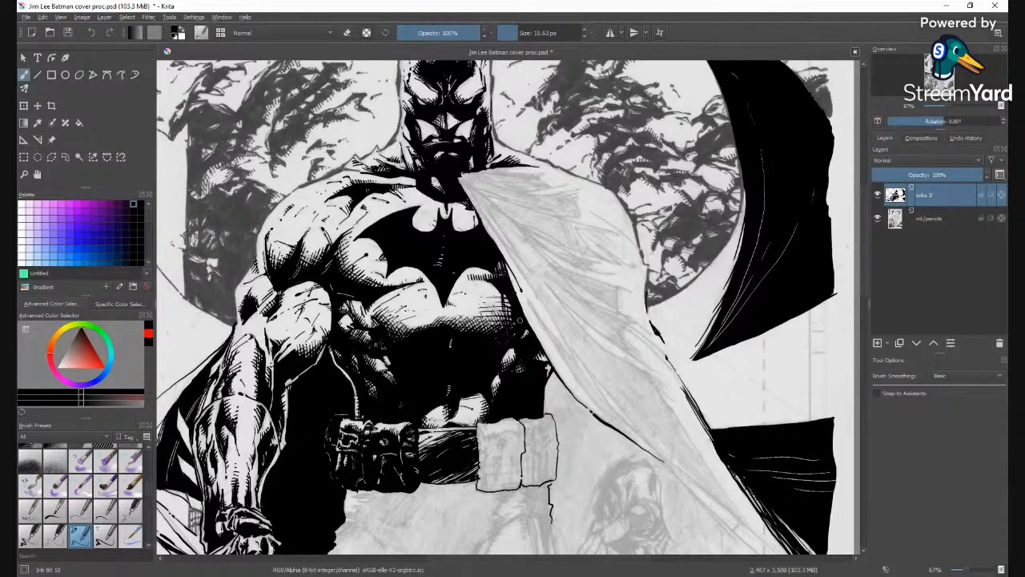
key("minus")
key("minus")
key("plus")
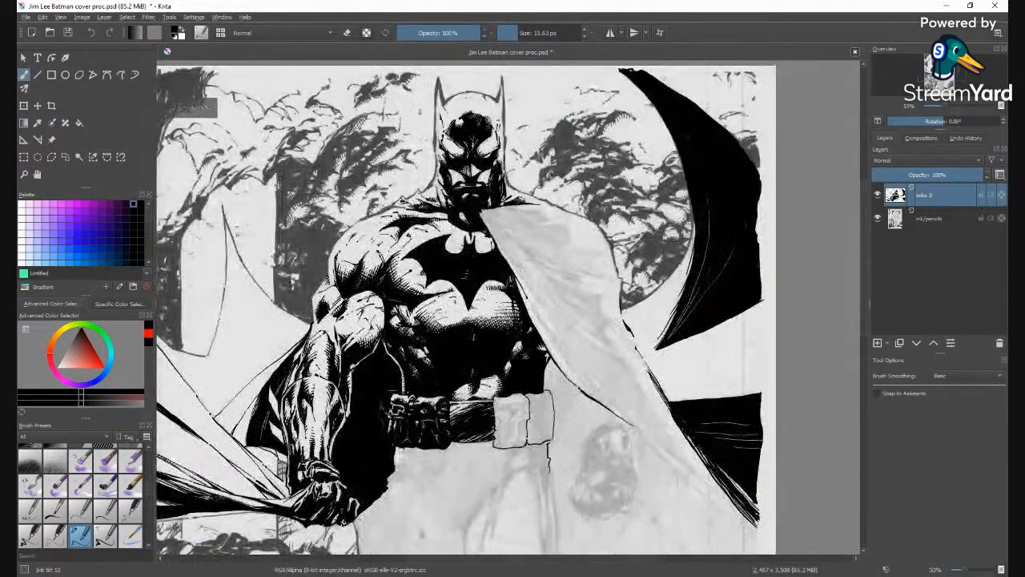
key("plus")
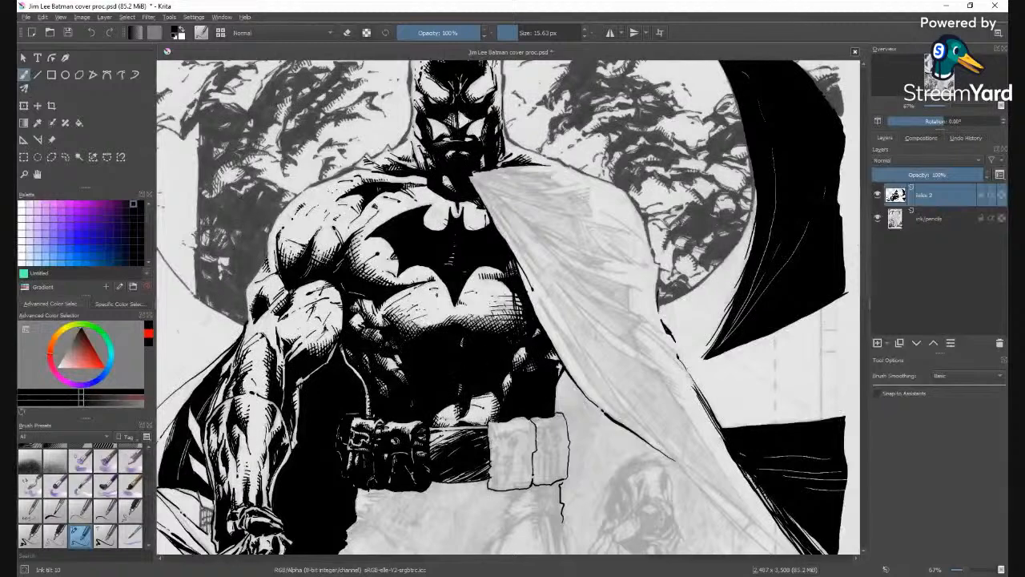
key("minus")
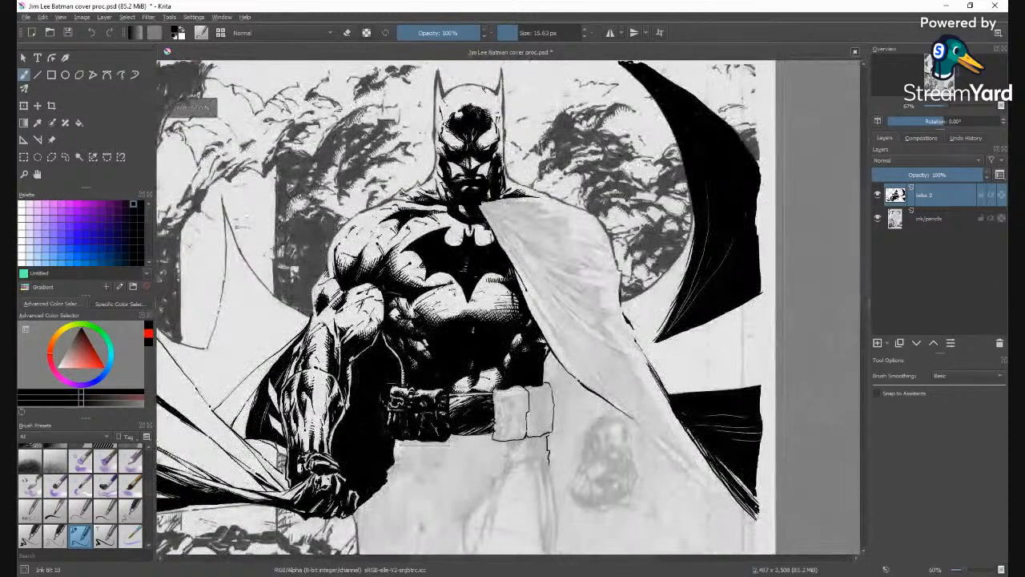
key("plus")
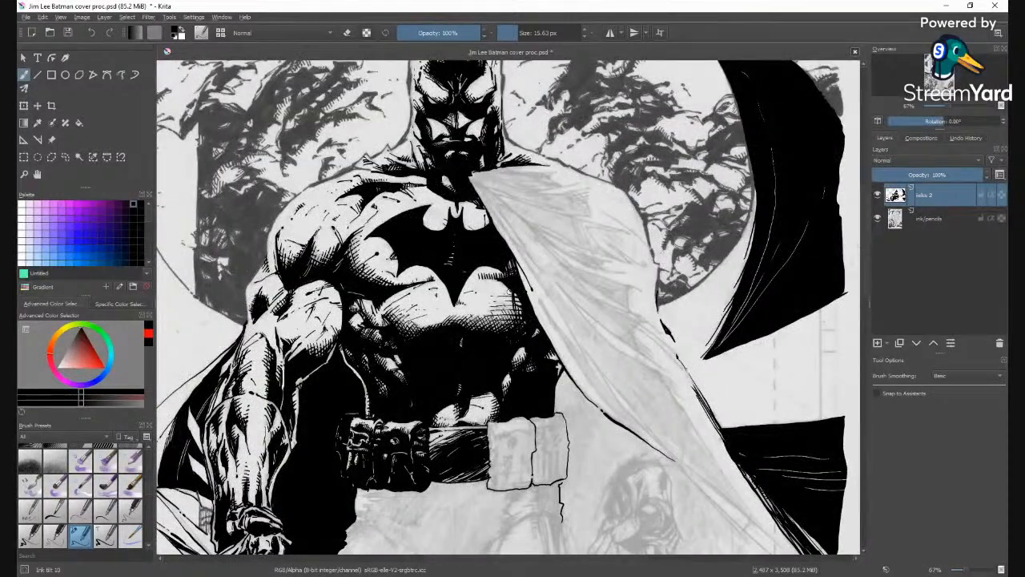
Darken the linework of the ink/pencils layer with a Color Adjustment filter using the Inks Cleanup preset.
key("e")
key("minus")
key("minus")
key("minus")
key("minus")
key("minus")
scroll(420, 367, "up", 3)
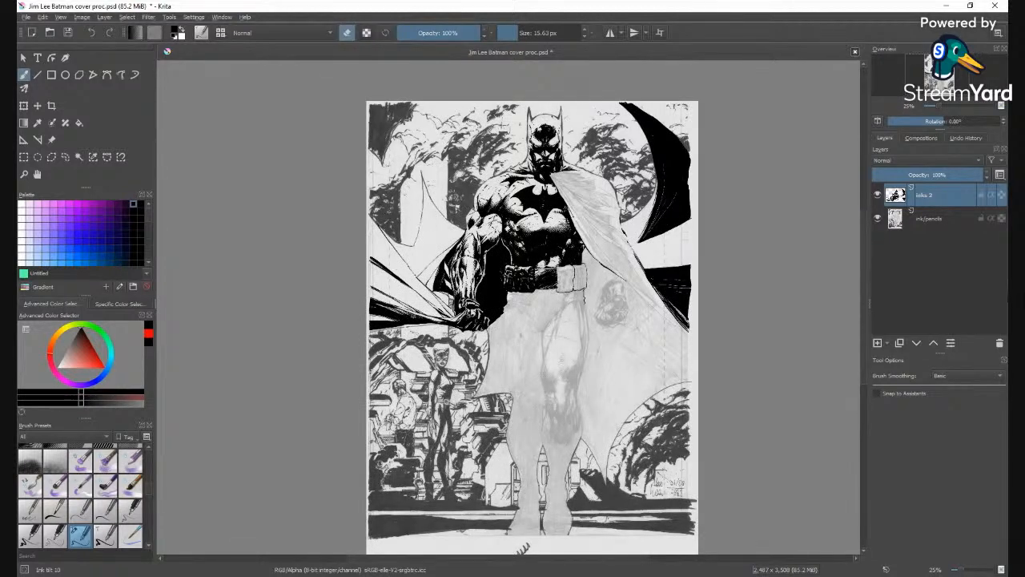
left_click(931, 217)
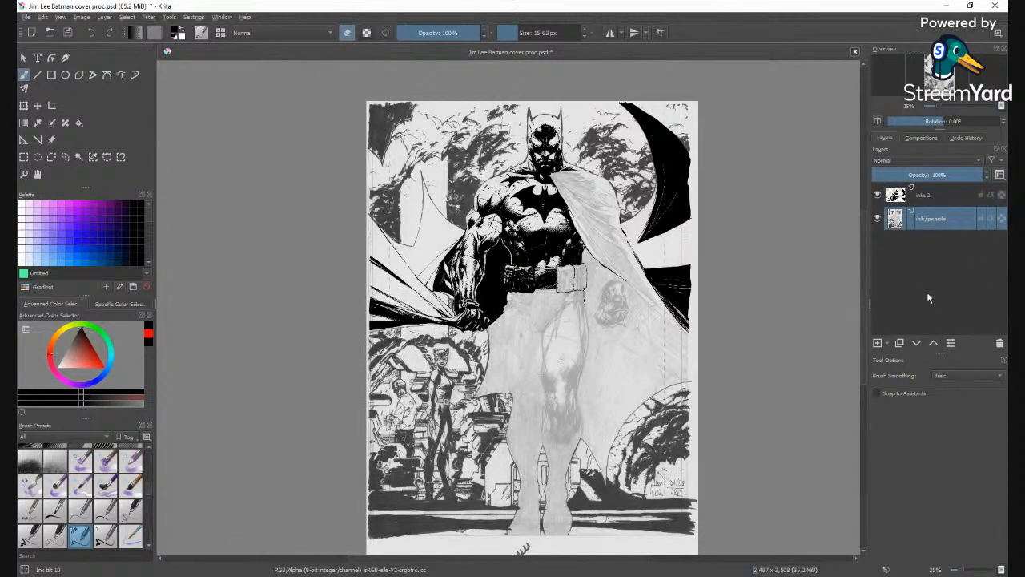
scroll(433, 358, "up", 4)
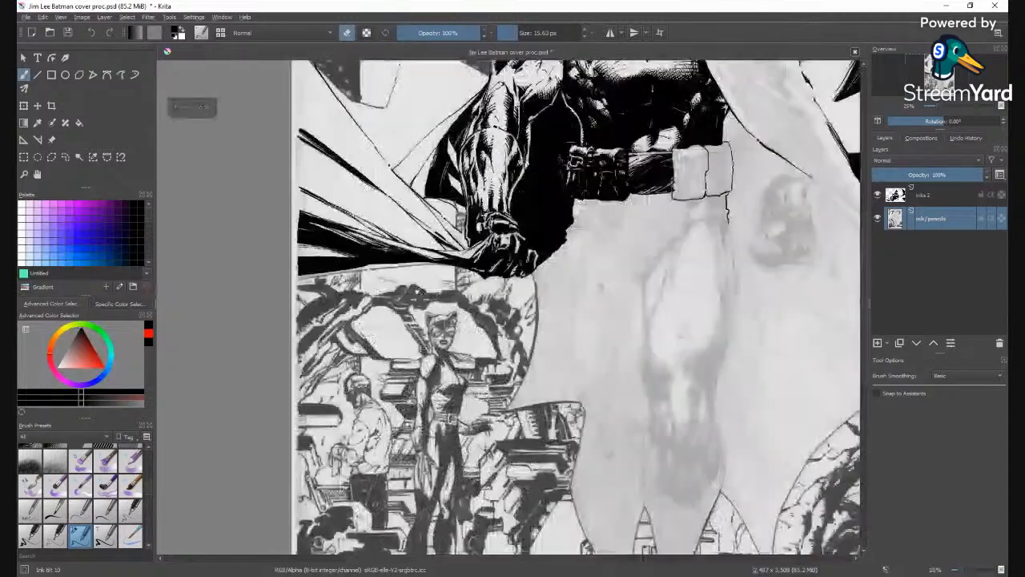
left_click(469, 415)
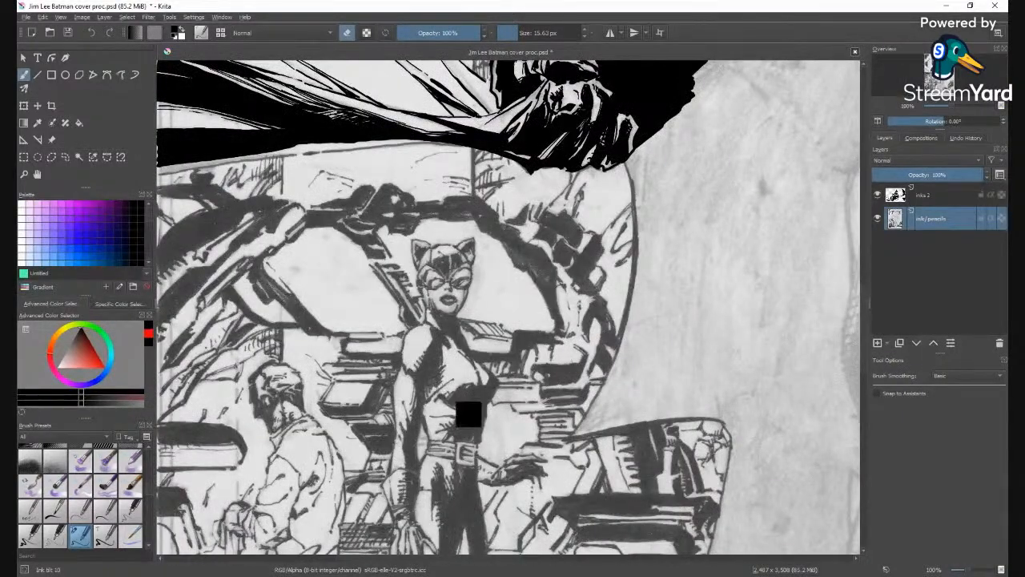
key("ctrl+m")
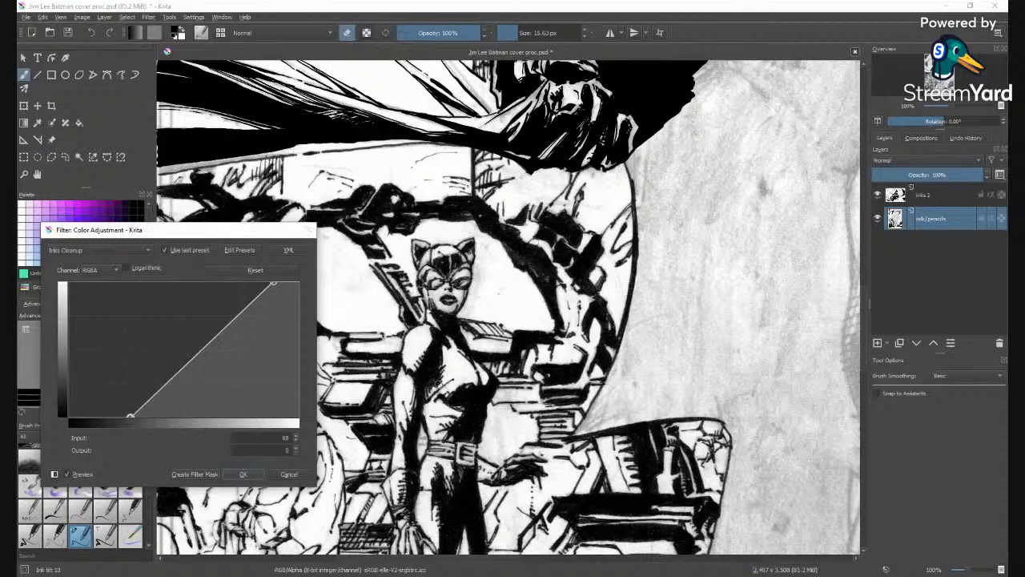
key("Return")
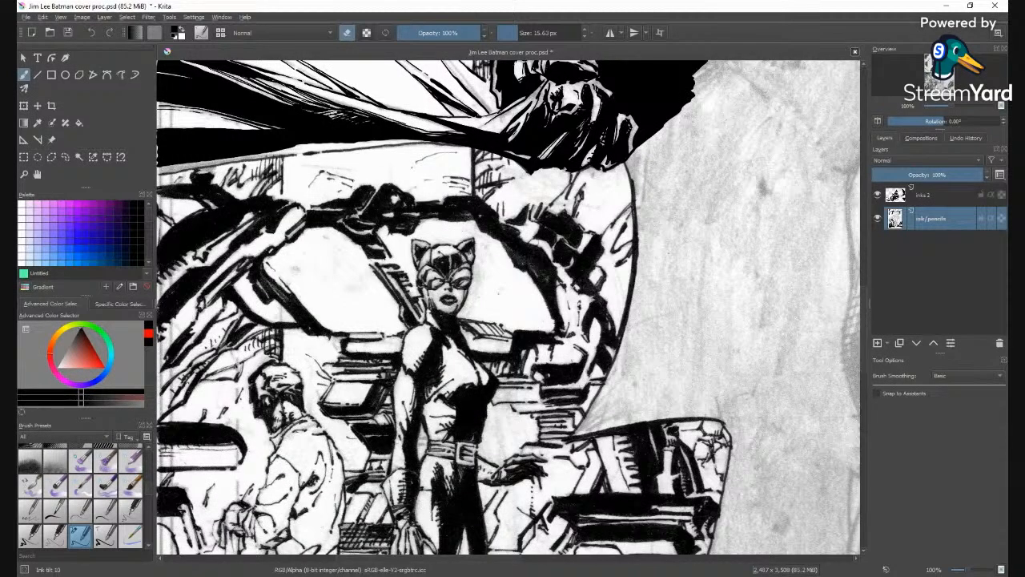
Apply Levels with the Inks Cleanup 2 preset to the ink/pencils layer and desaturate it.
key("ctrl+l")
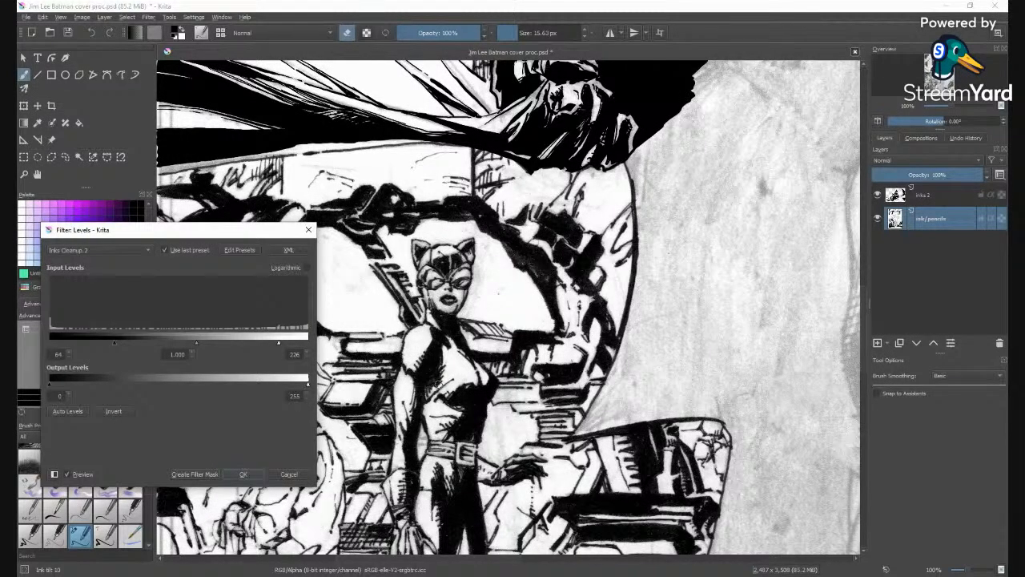
key("Return")
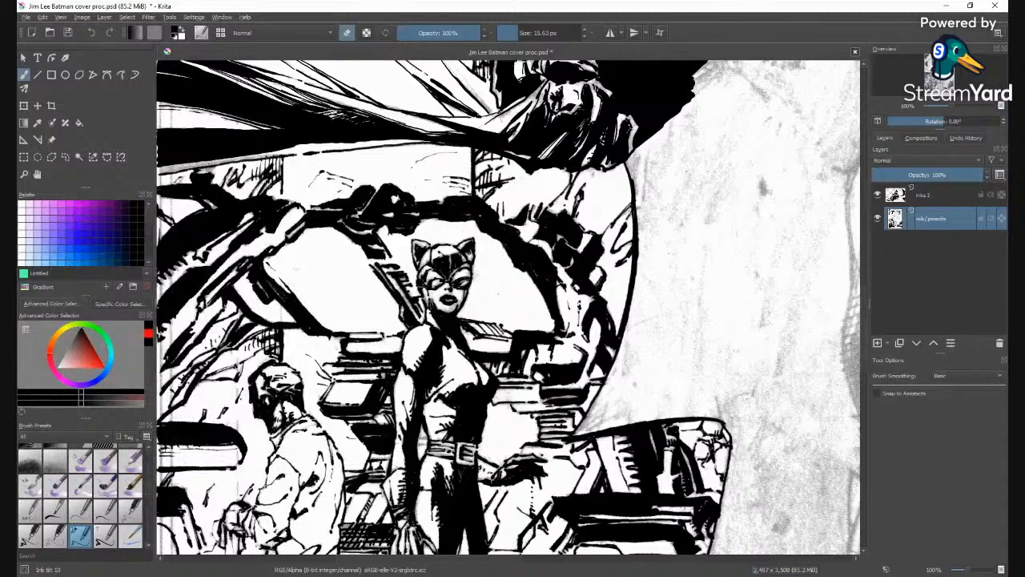
key("ctrl+shift+u")
key("Return")
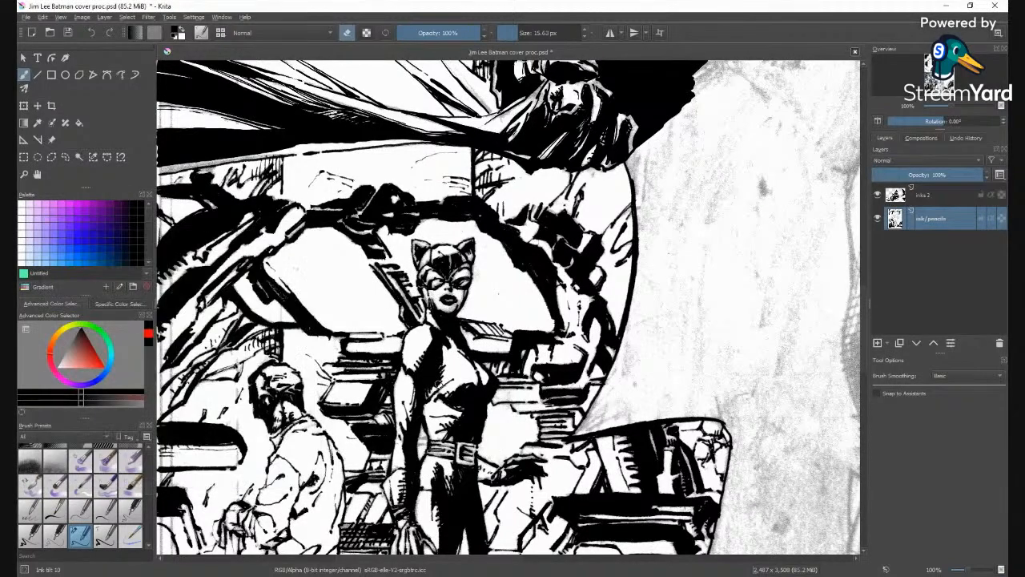
Inspect the cleaned-up linework on the torso, the cape and the full page, and undo the cleanup adjustments.
scroll(456, 379, "down", 6)
scroll(472, 282, "up", 3)
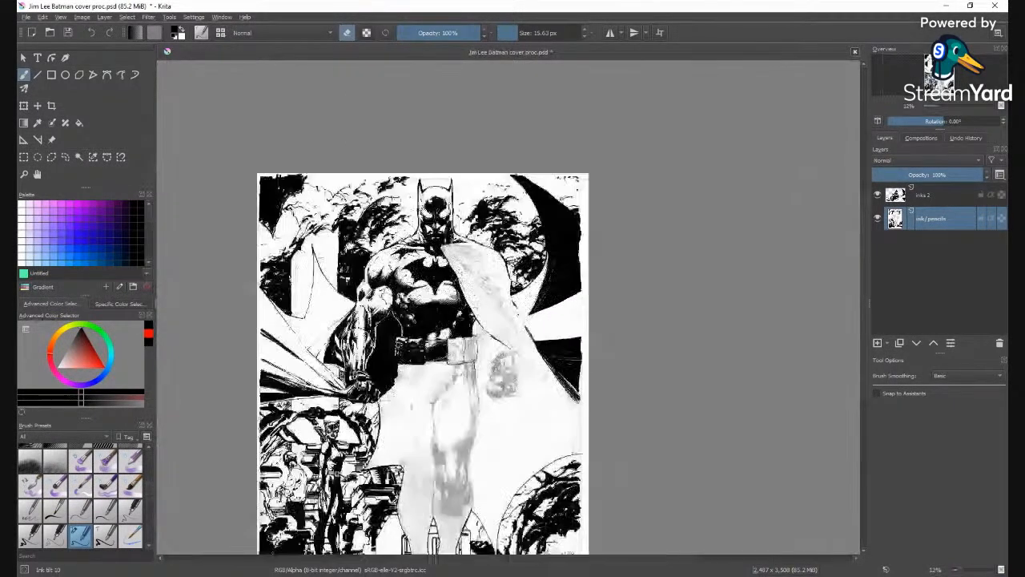
scroll(336, 303, "up", 2)
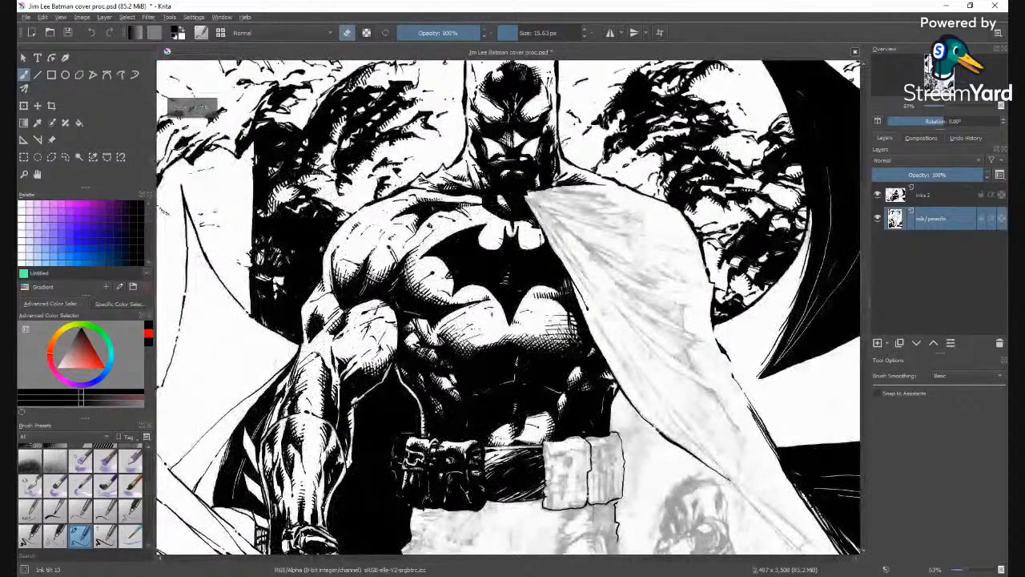
scroll(308, 261, "up", 1)
scroll(309, 262, "down", 2)
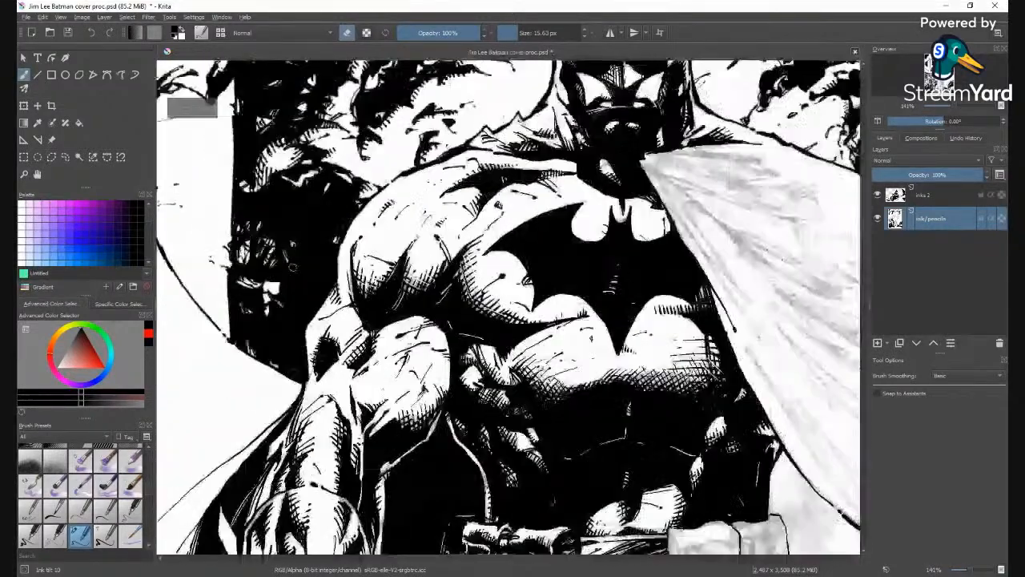
scroll(514, 325, "up", 2)
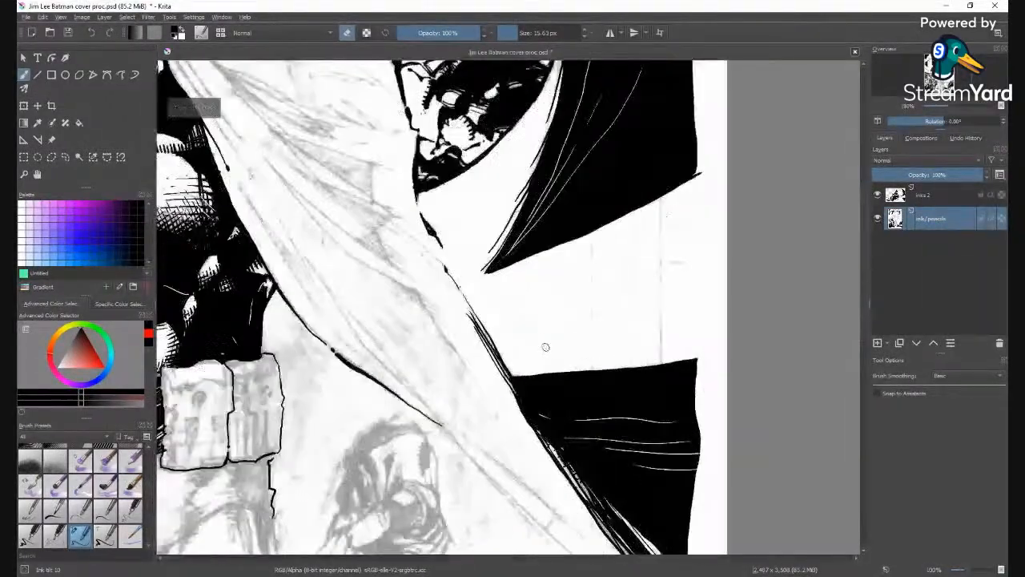
scroll(513, 325, "down", 4)
scroll(497, 320, "up", 2)
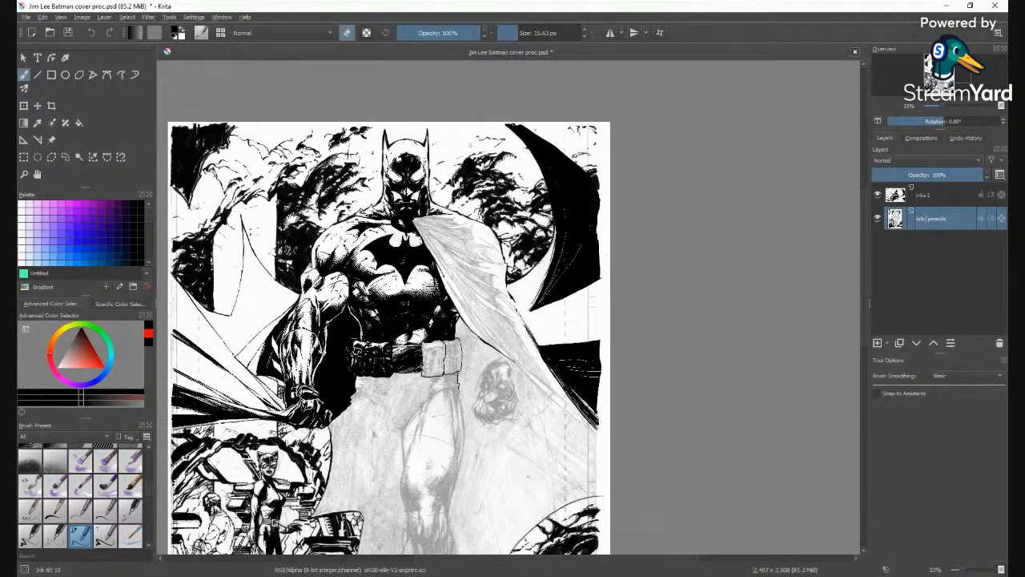
scroll(382, 302, "up", 3)
scroll(382, 301, "down", 5)
scroll(382, 301, "up", 2)
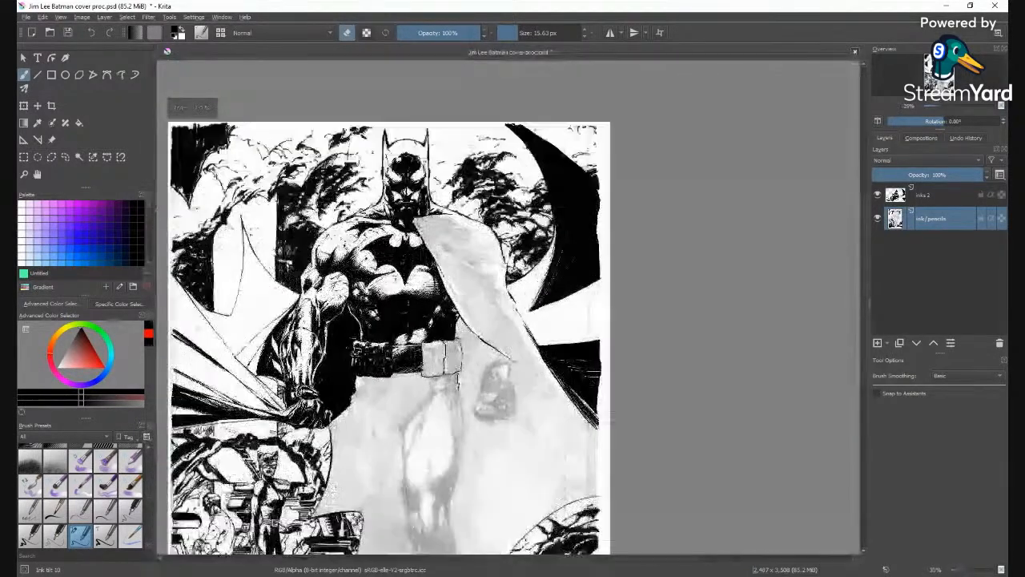
scroll(382, 300, "up", 1)
scroll(381, 299, "down", 2)
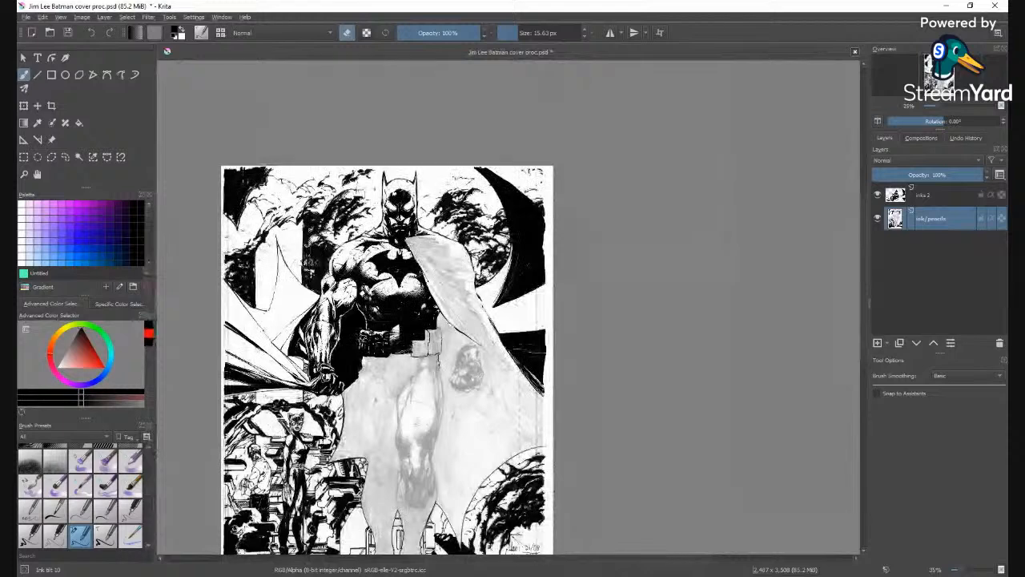
scroll(202, 440, "up", 2)
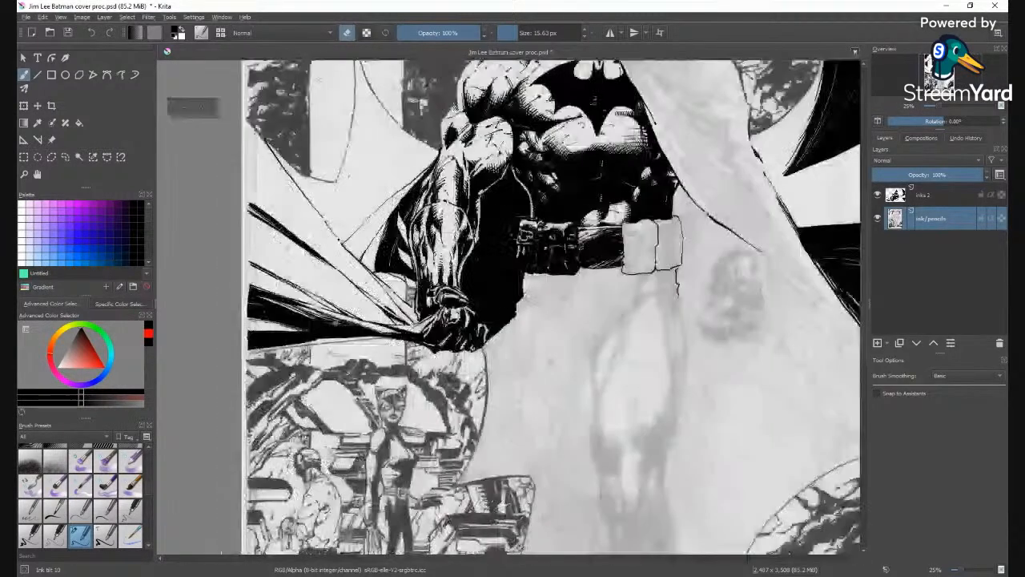
On the inks 2 layer, ink the flap edge, flap shadow and snap of the unfinished belt pouch nearest the buckle.
left_click(937, 194)
scroll(529, 402, "down", 3)
scroll(566, 123, "up", 3)
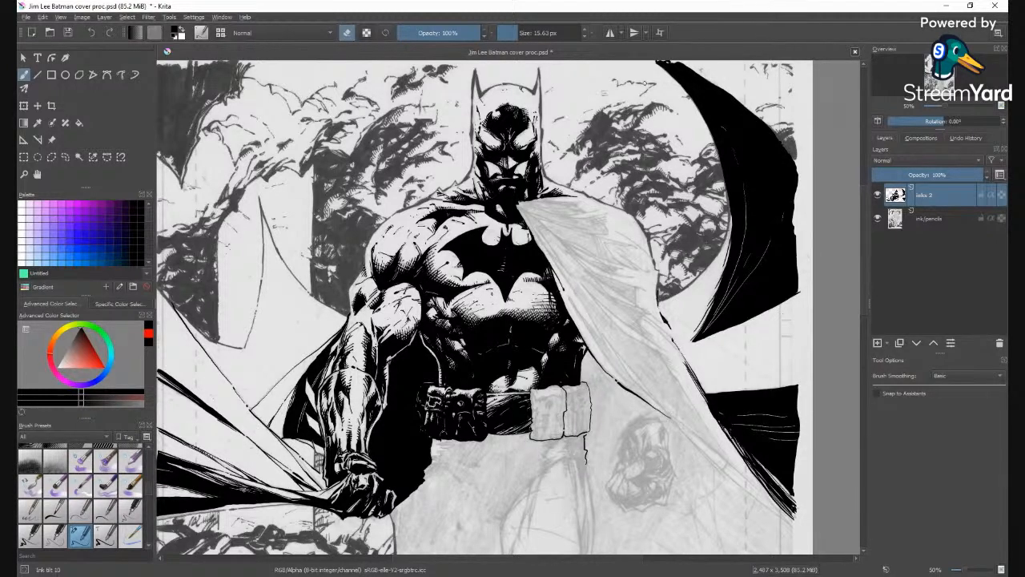
scroll(566, 123, "down", 1)
scroll(559, 232, "up", 4)
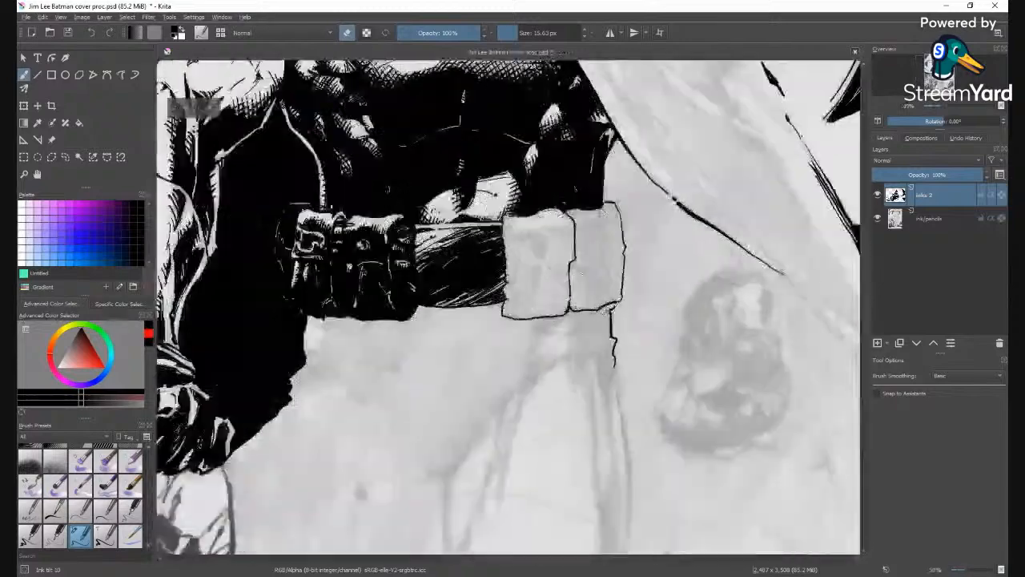
scroll(559, 209, "down", 1)
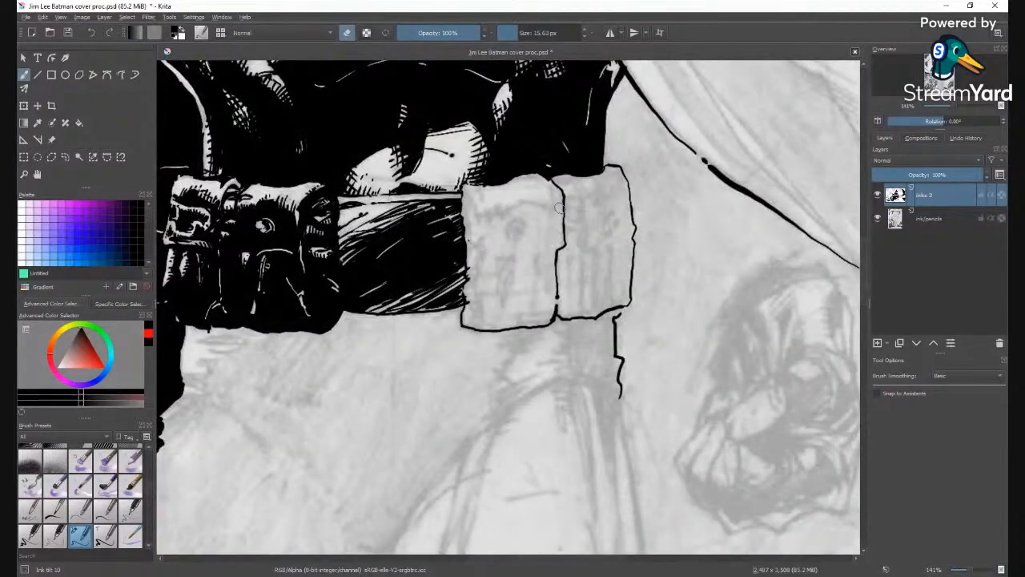
scroll(559, 208, "down", 1)
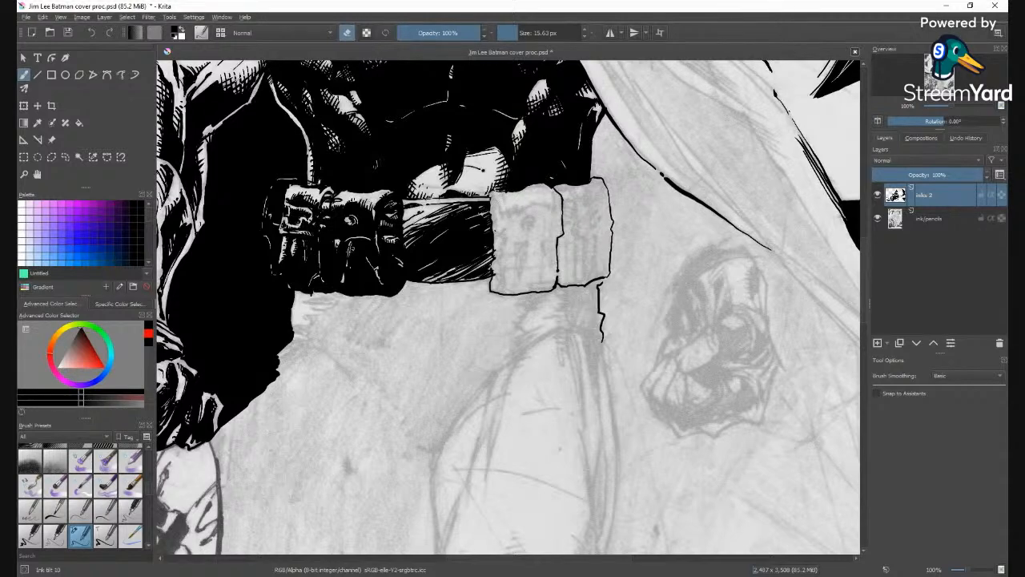
key("e")
left_click_drag(499, 195, 504, 202)
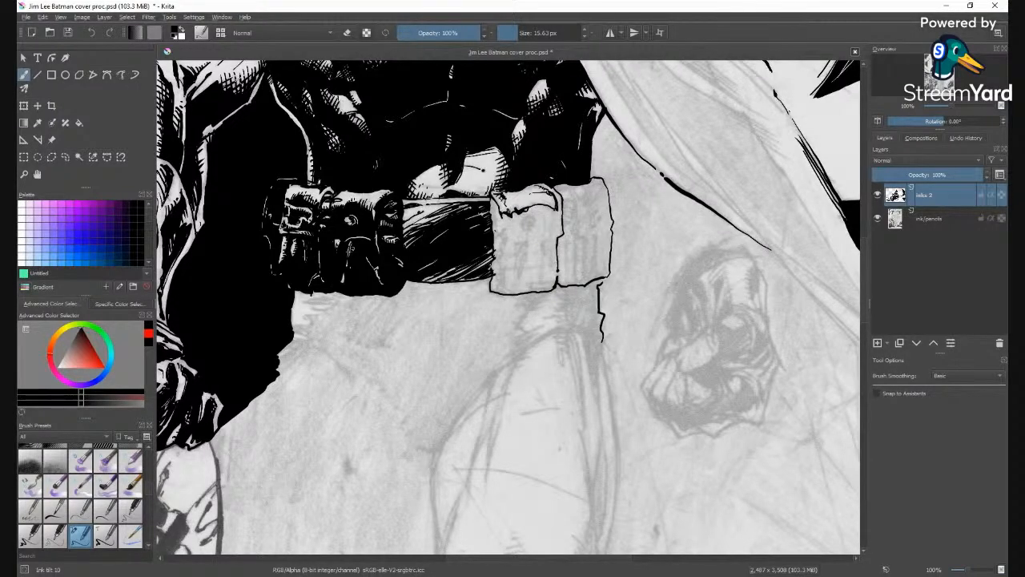
mouse_move(525, 209)
left_mouse_down()
mouse_move(542, 204)
mouse_move(559, 216)
left_mouse_up()
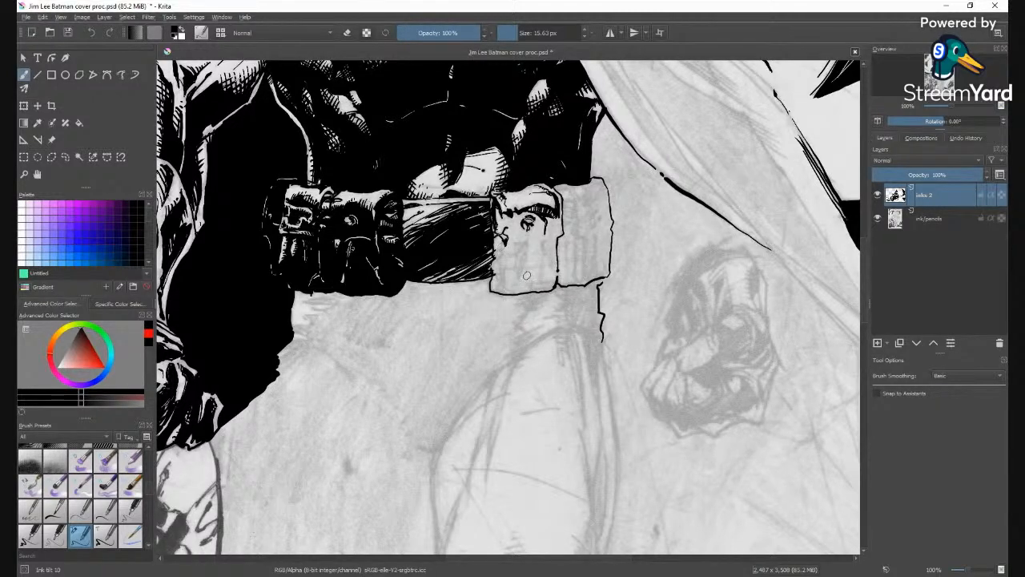
Outline the fold highlights on the lower body of that pouch and reinforce its cape-side edge.
mouse_move(526, 250)
left_mouse_down()
mouse_move(521, 274)
mouse_move(517, 258)
mouse_move(514, 267)
left_mouse_up()
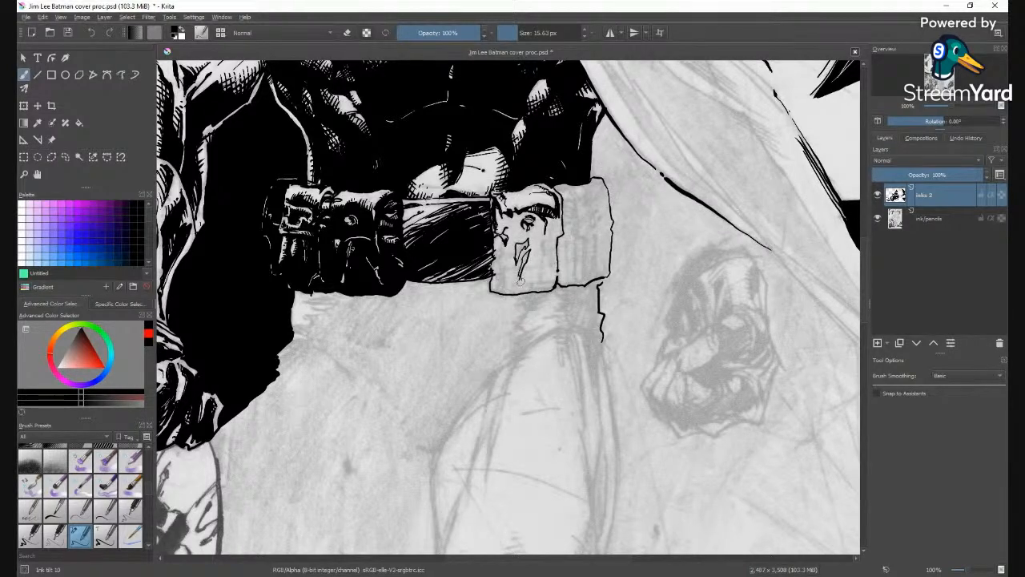
left_click_drag(502, 284, 503, 267)
mouse_move(550, 285)
left_mouse_down()
mouse_move(532, 293)
mouse_move(551, 276)
mouse_move(546, 233)
left_mouse_up()
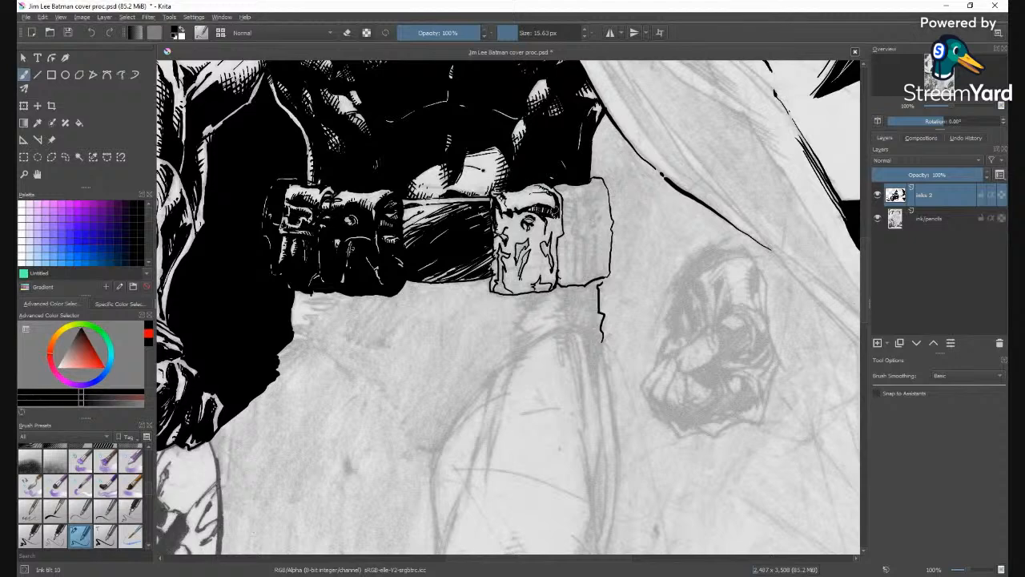
left_click_drag(559, 212, 559, 225)
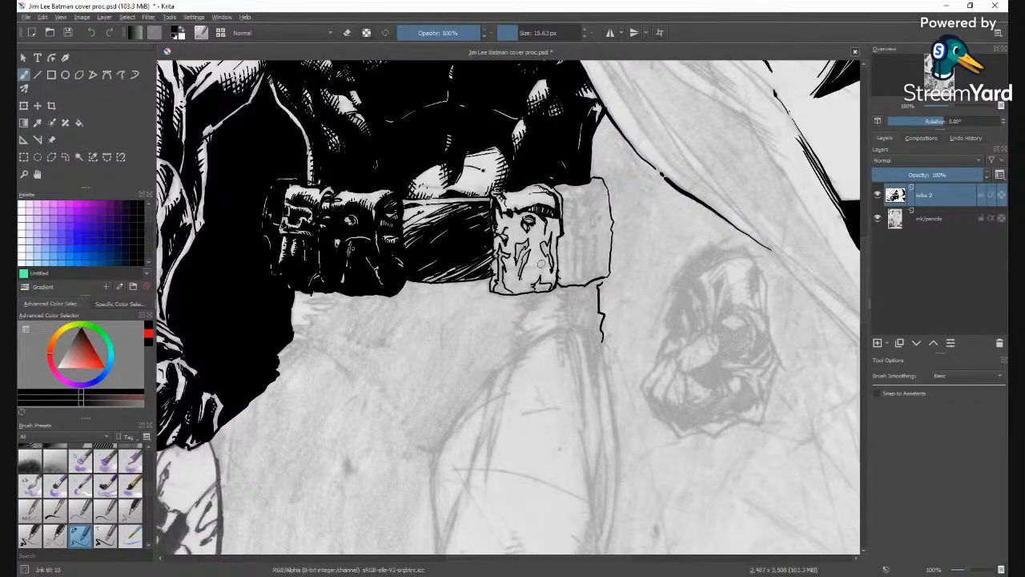
Try filling the pouch's body with black around the outlined folds, and undo the fill.
key("f")
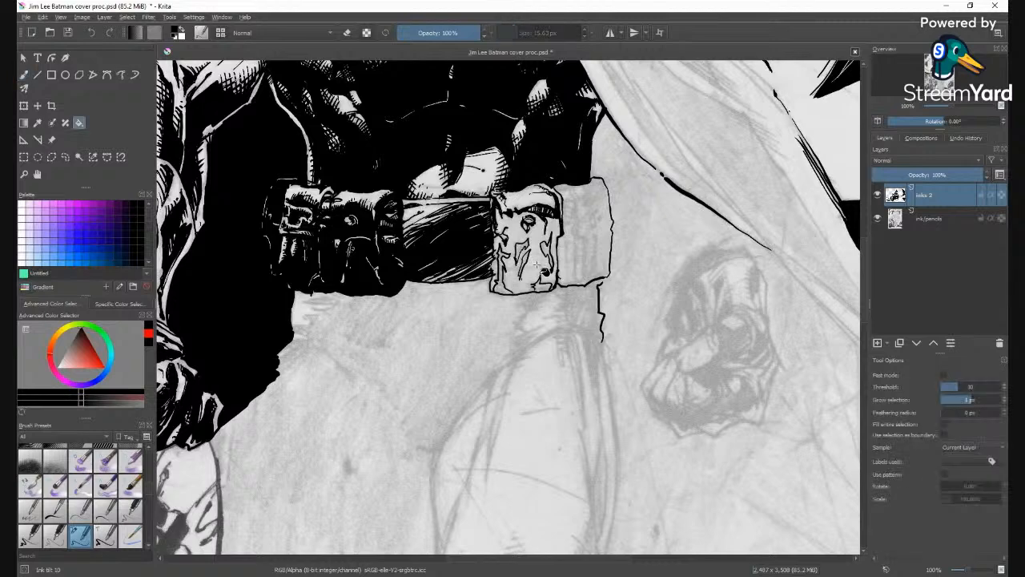
left_click(546, 271)
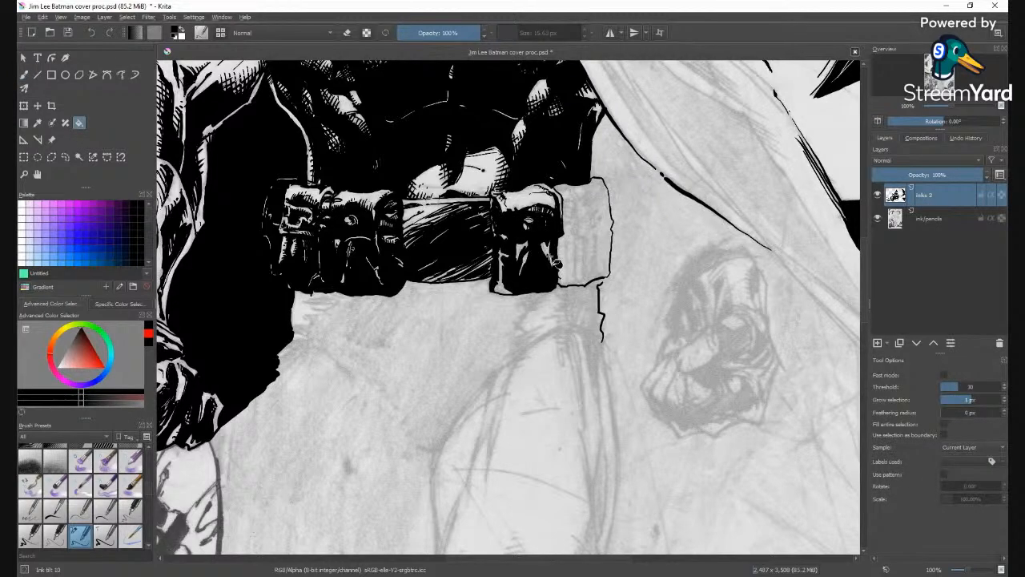
key("ctrl+z")
key("b")
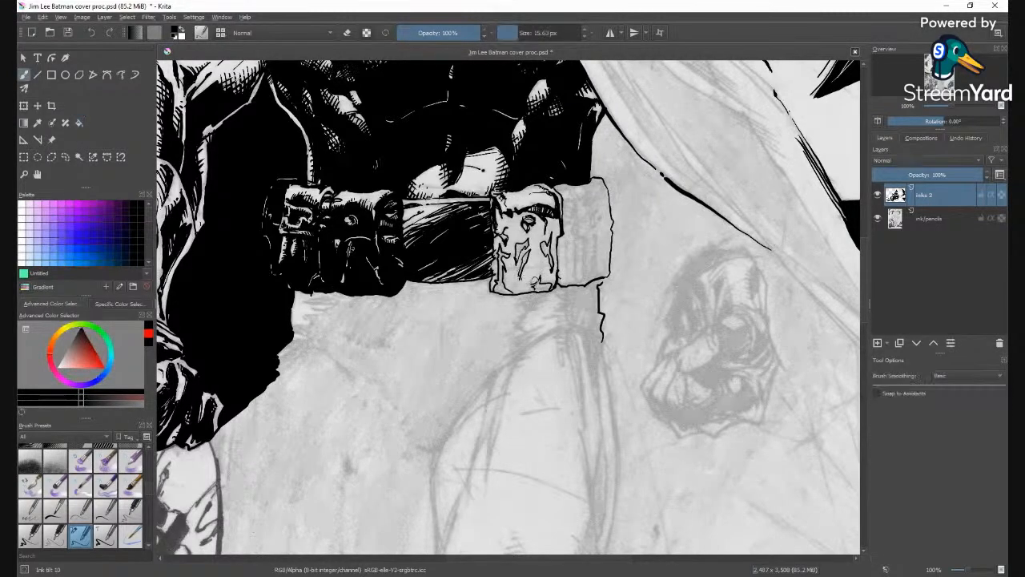
Fill the pouch's shadow area with solid black, leaving the outlined fold highlights open, and return to the brush.
key("f")
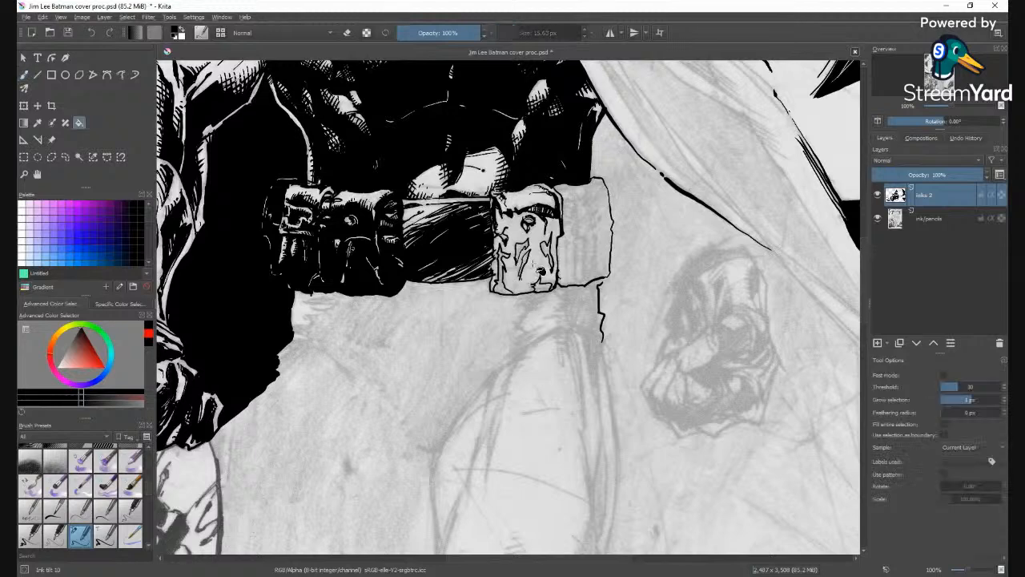
left_click(543, 274)
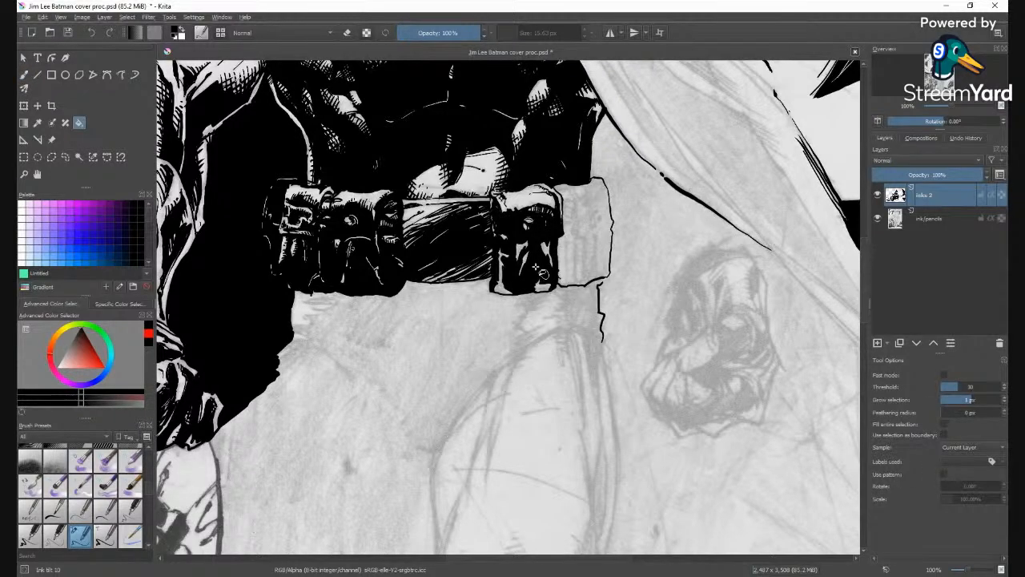
key("b")
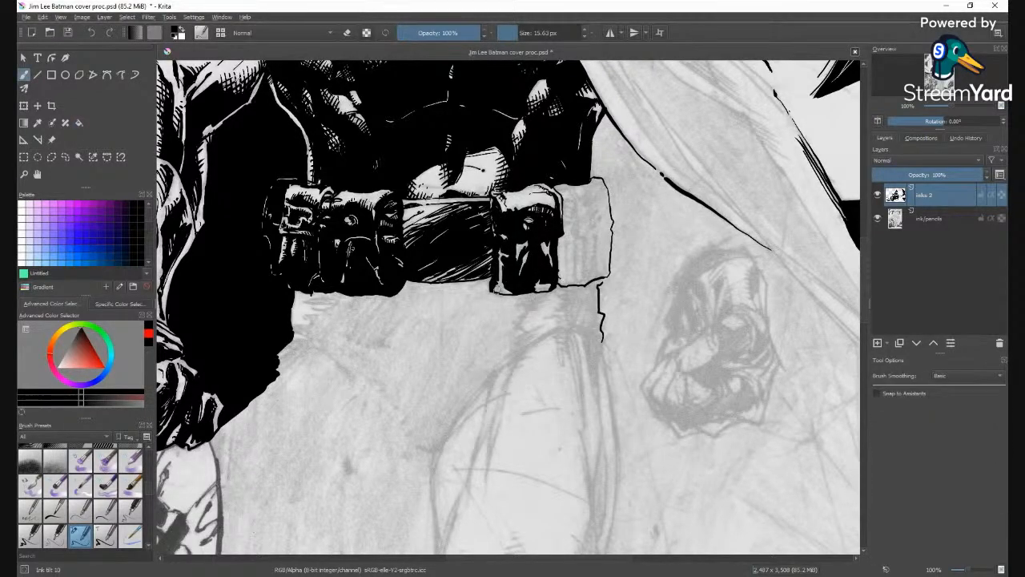
Set the brush size to 13.35 px and hatch the fold highlights on the lower body of the pouch nearest the buckle.
key("plus")
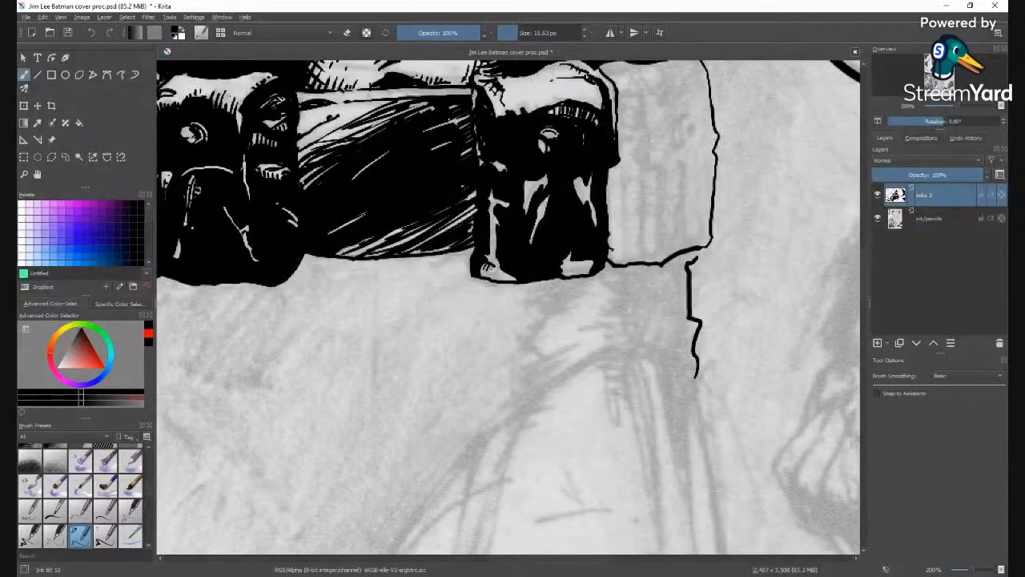
left_click_drag(519, 35, 513, 36)
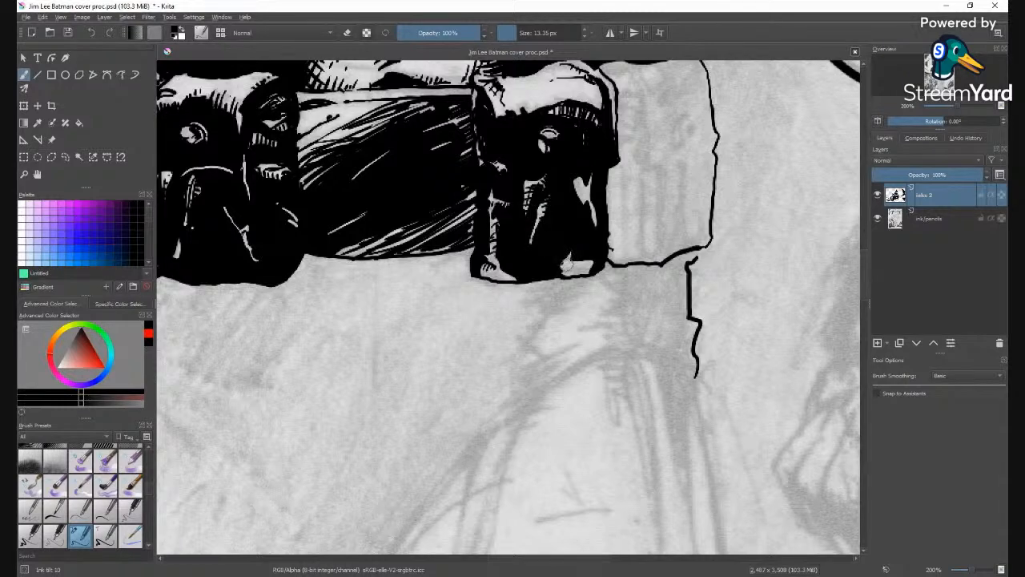
mouse_move(567, 265)
left_mouse_down()
mouse_move(565, 274)
mouse_move(585, 276)
left_mouse_up()
key("e")
key("e")
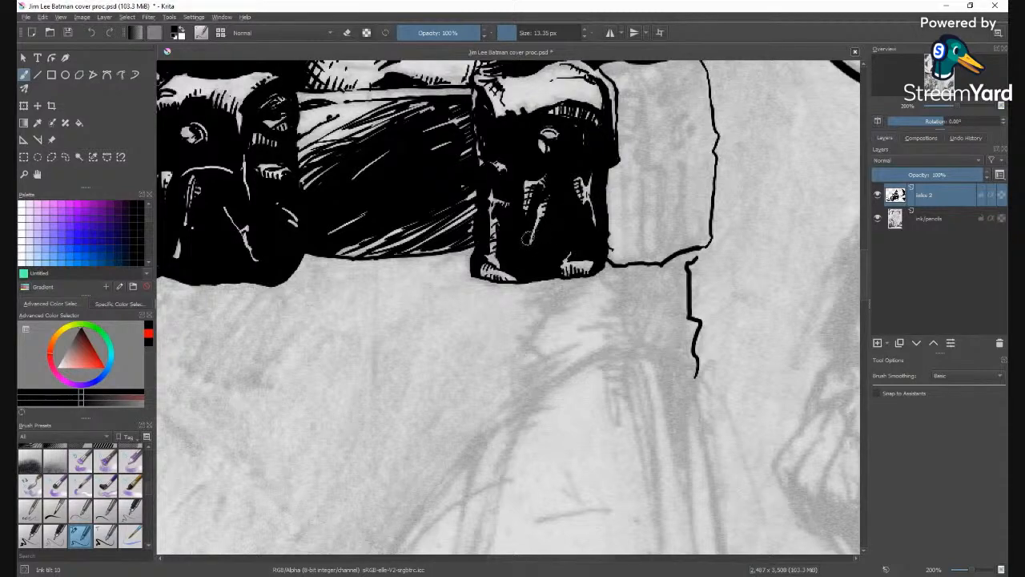
Hatch the highlight across the top of that pouch's flap and erase a thin light line along the flap's lower edge.
mouse_move(501, 108)
left_mouse_down()
mouse_move(476, 111)
mouse_move(446, 202)
mouse_move(444, 276)
left_mouse_up()
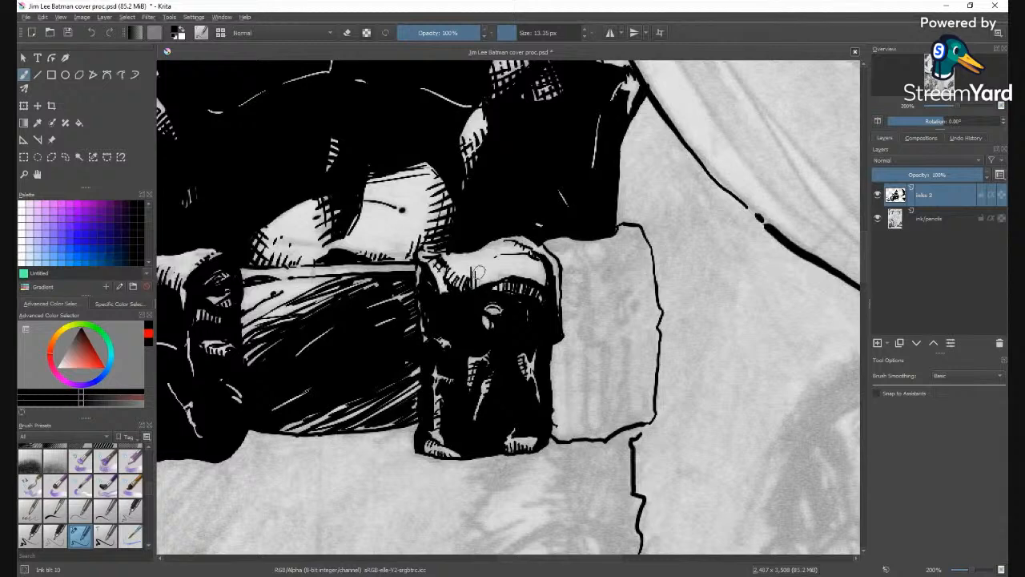
left_click_drag(492, 270, 489, 279)
mouse_move(503, 256)
left_mouse_down()
mouse_move(504, 273)
mouse_move(546, 285)
left_mouse_up()
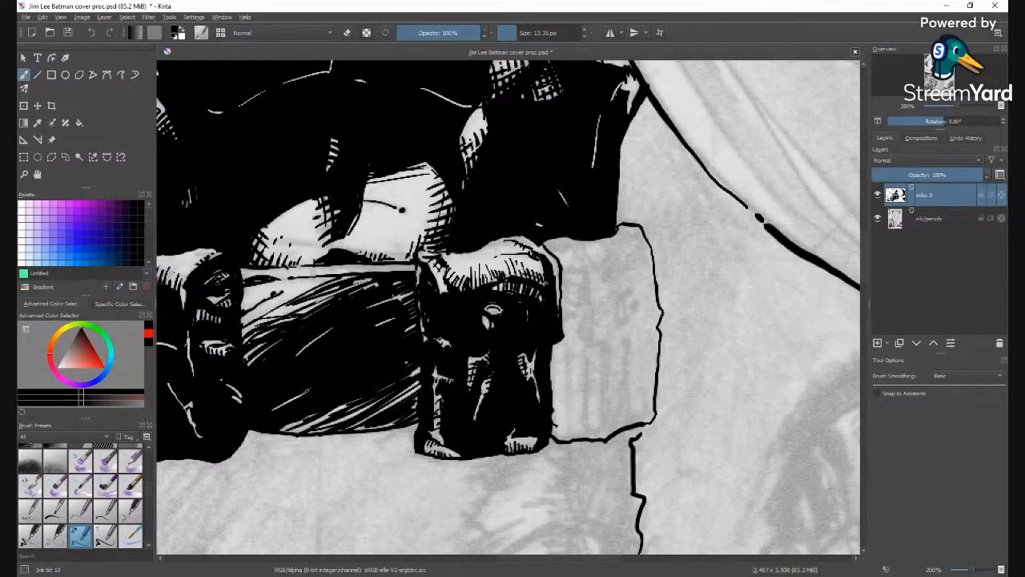
left_click_drag(492, 266, 495, 280)
key("e")
left_click_drag(512, 346, 548, 338)
key("ctrl+z")
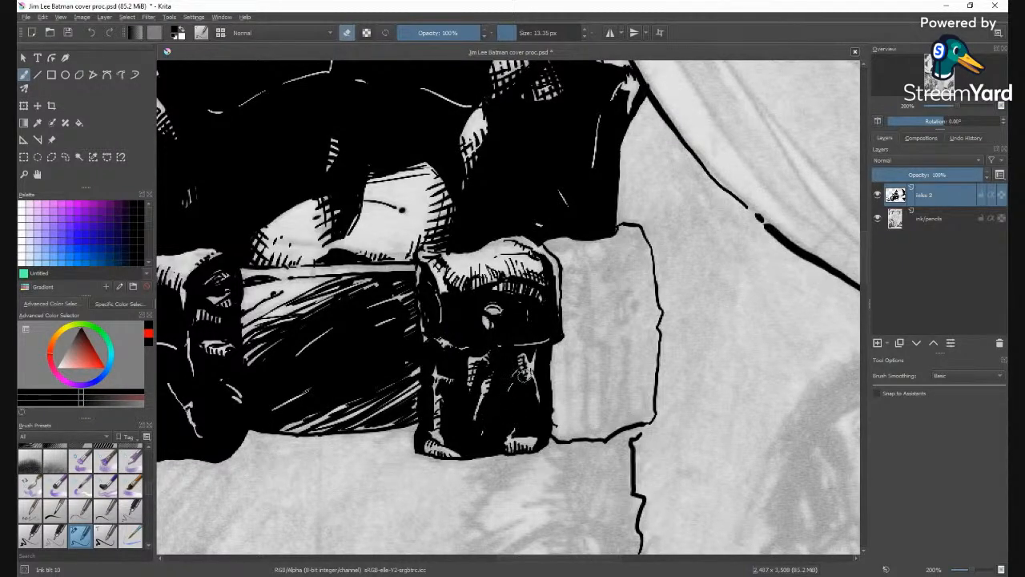
Save the document and review the inked pouch against the whole figure.
key("minus")
key("minus")
key("minus")
key("minus")
key("minus")
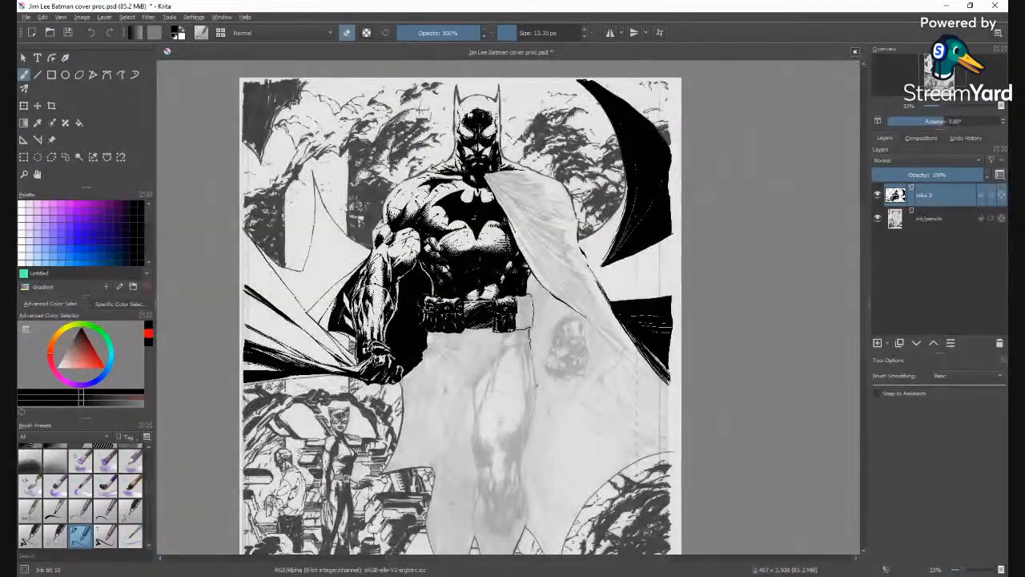
scroll(513, 317, "up", 3)
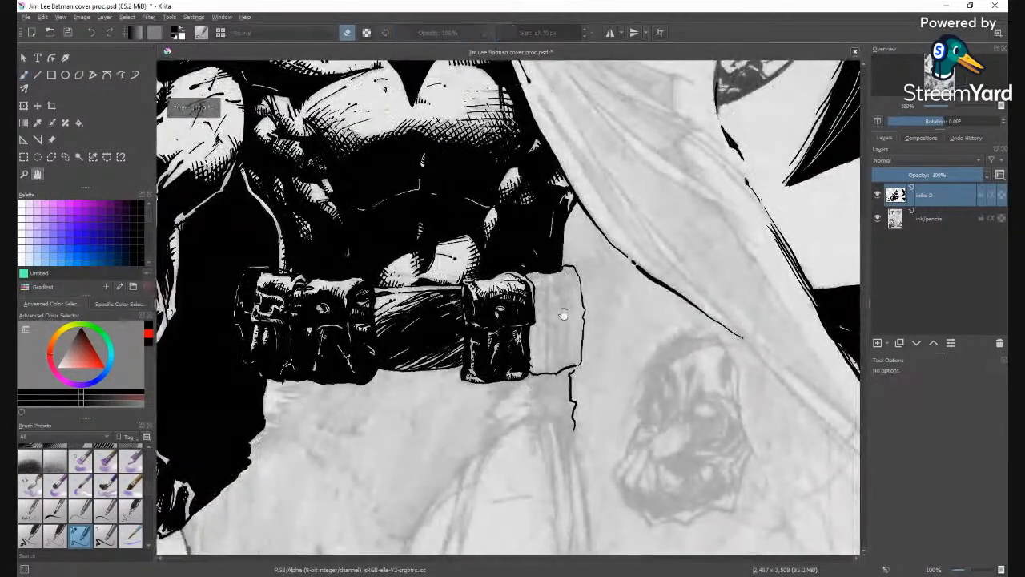
left_click_drag(563, 313, 482, 325)
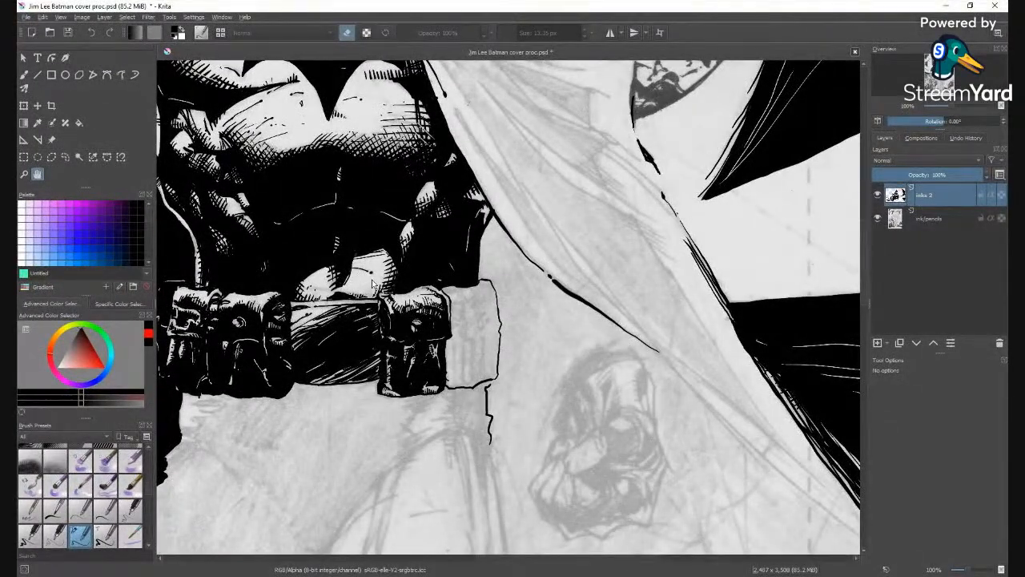
scroll(397, 290, "down", 5)
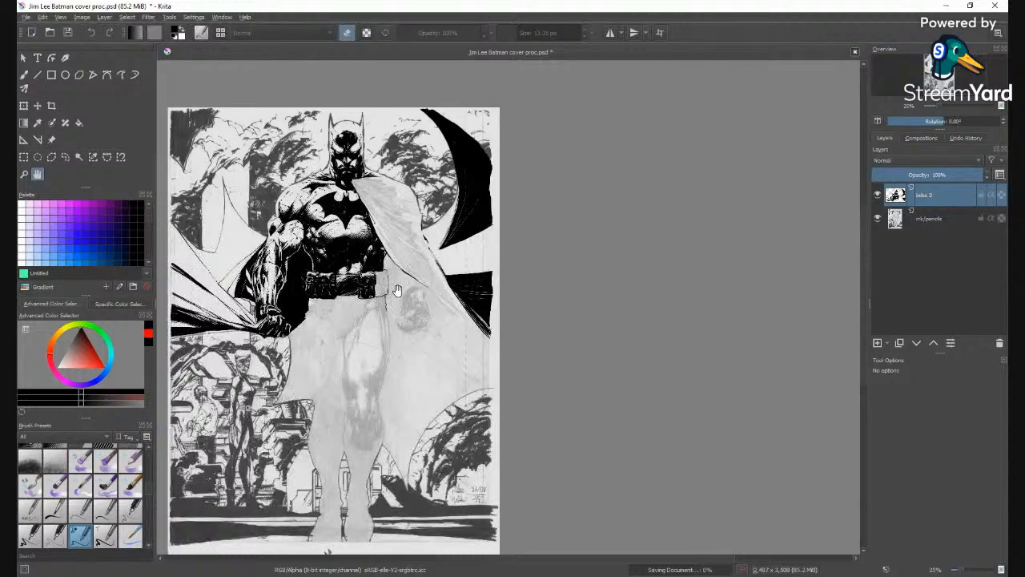
scroll(397, 290, "up", 1)
scroll(367, 276, "up", 4)
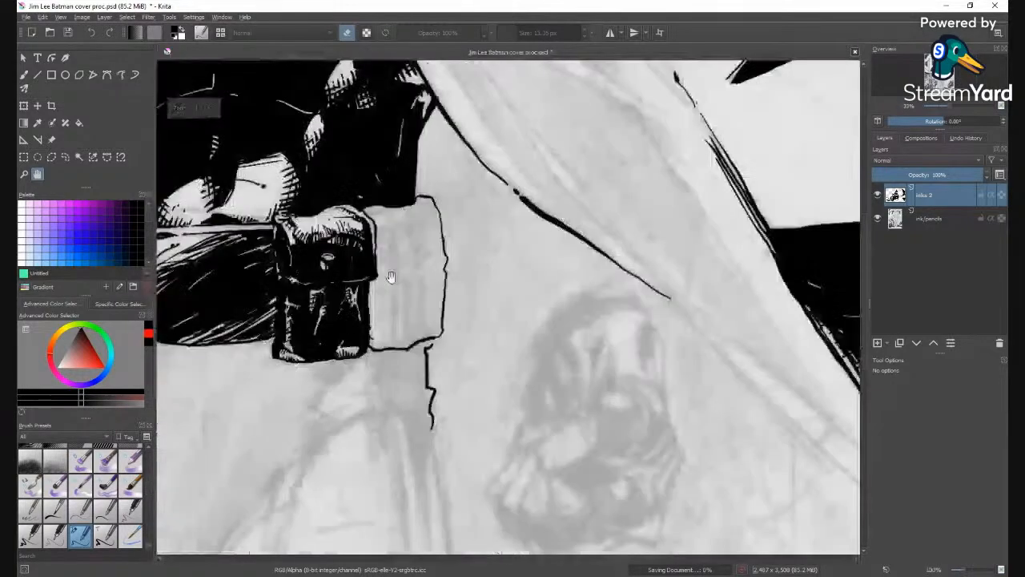
scroll(561, 354, "down", 2)
scroll(573, 355, "down", 5)
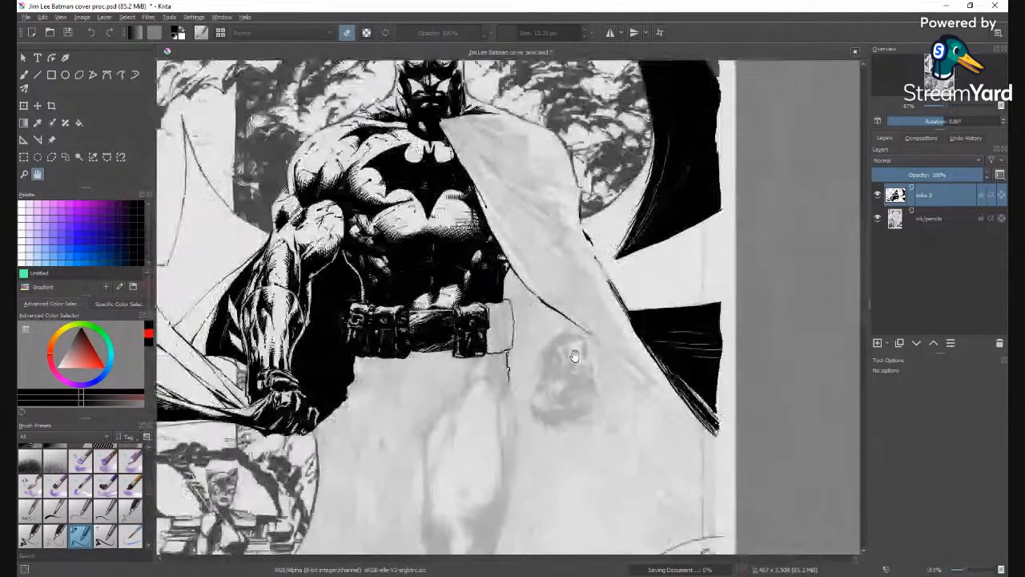
scroll(573, 355, "down", 1)
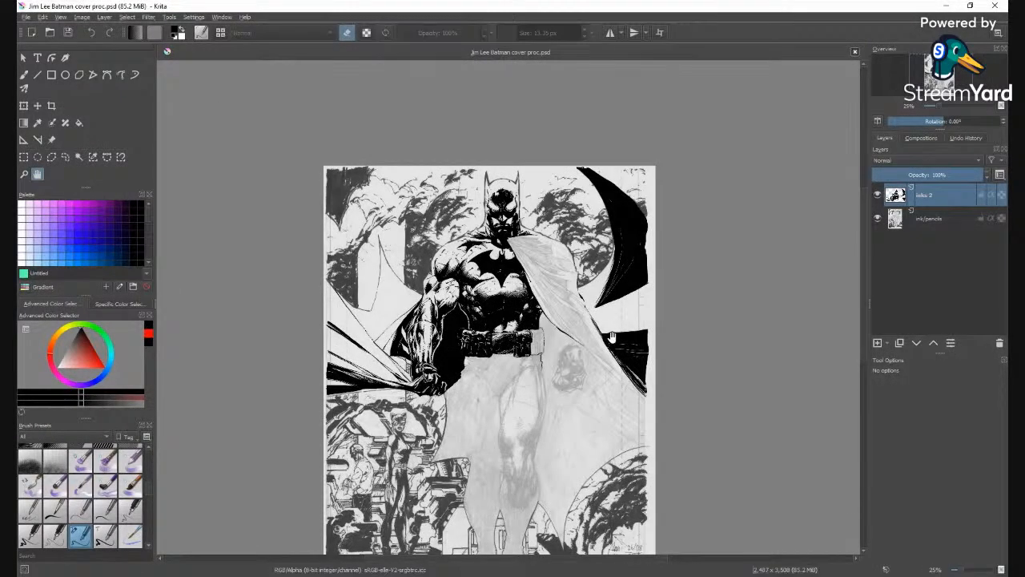
scroll(602, 306, "up", 1)
scroll(496, 336, "up", 6)
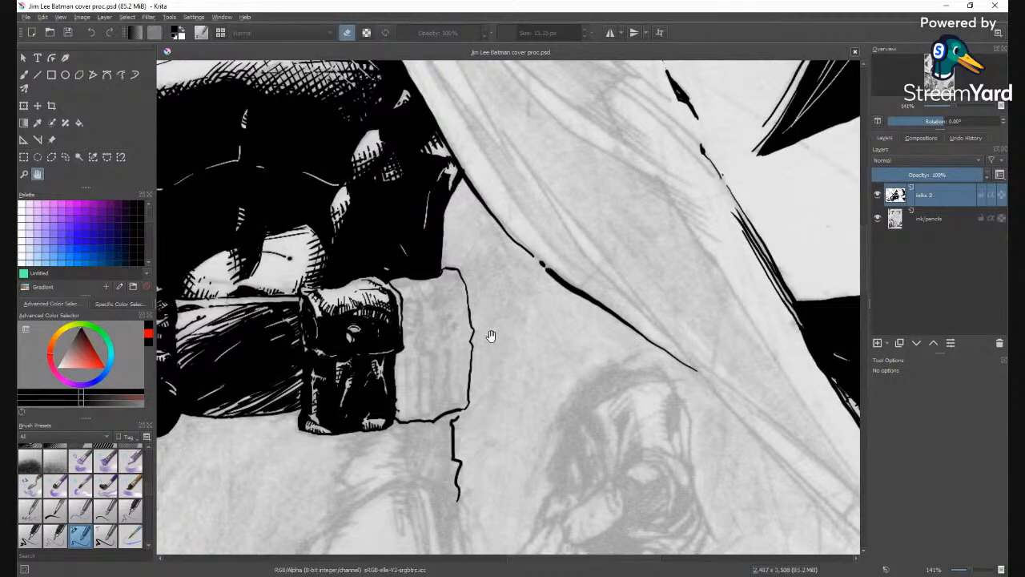
Ink the snap and the vertical fold outlines on the lower body of the blank belt pouch beside the cape.
key("b")
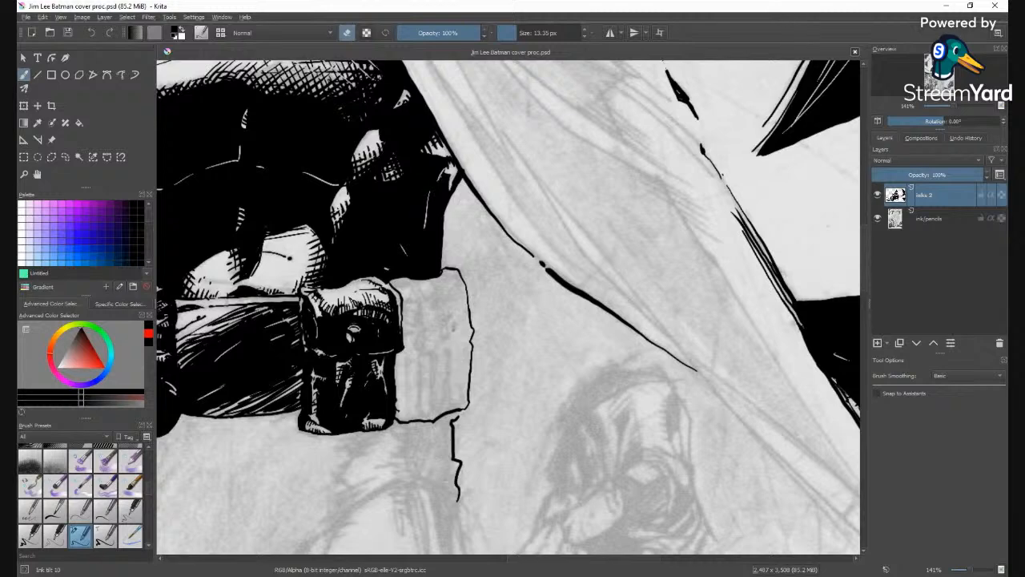
left_click(452, 324)
key("e")
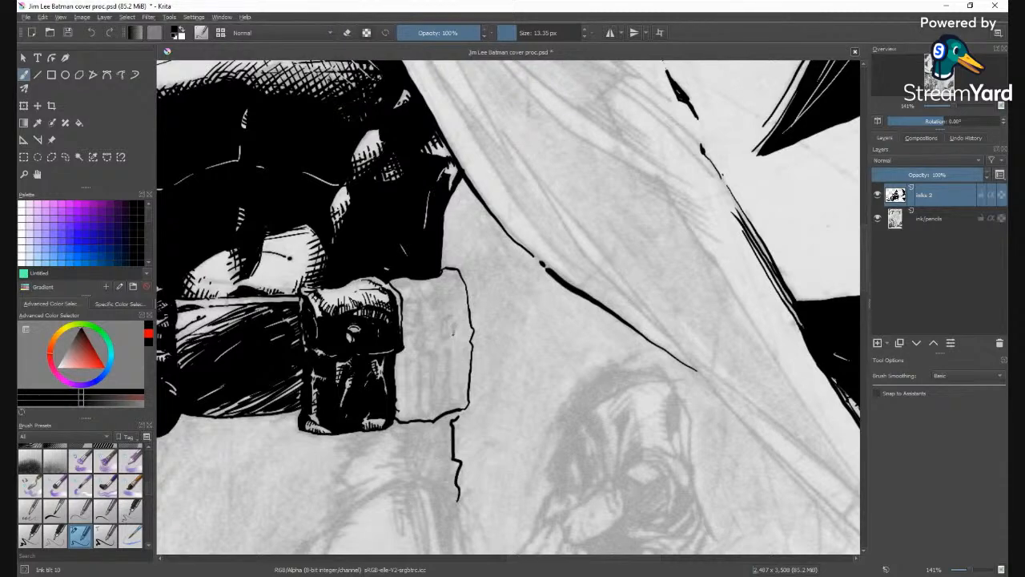
left_click_drag(450, 323, 451, 335)
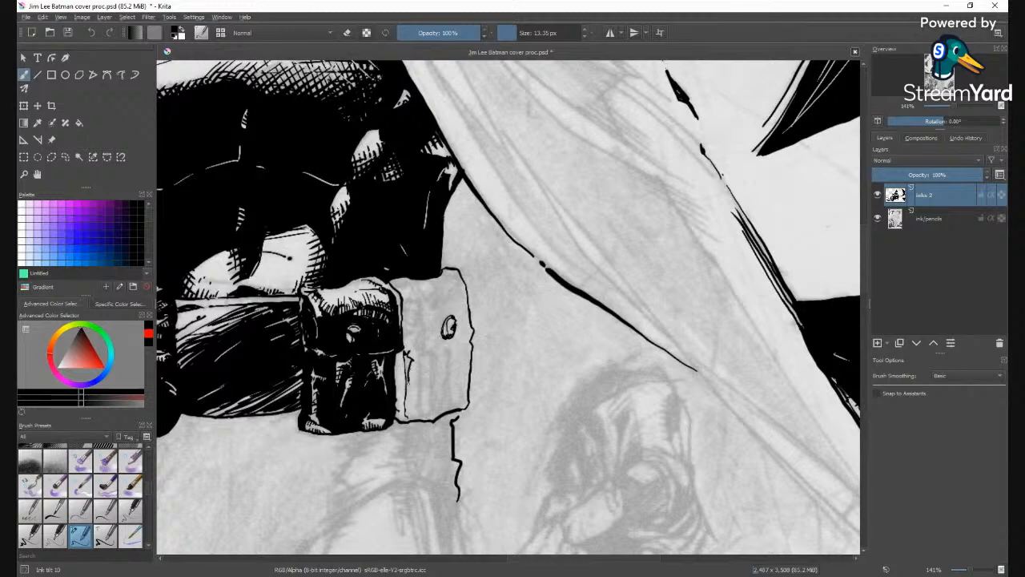
left_click(423, 419)
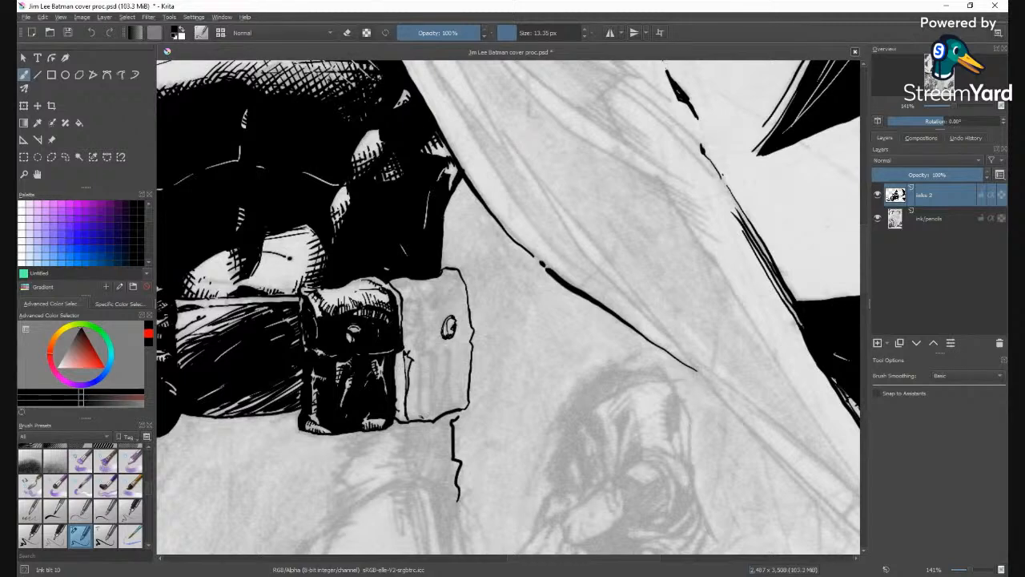
left_click_drag(417, 356, 425, 418)
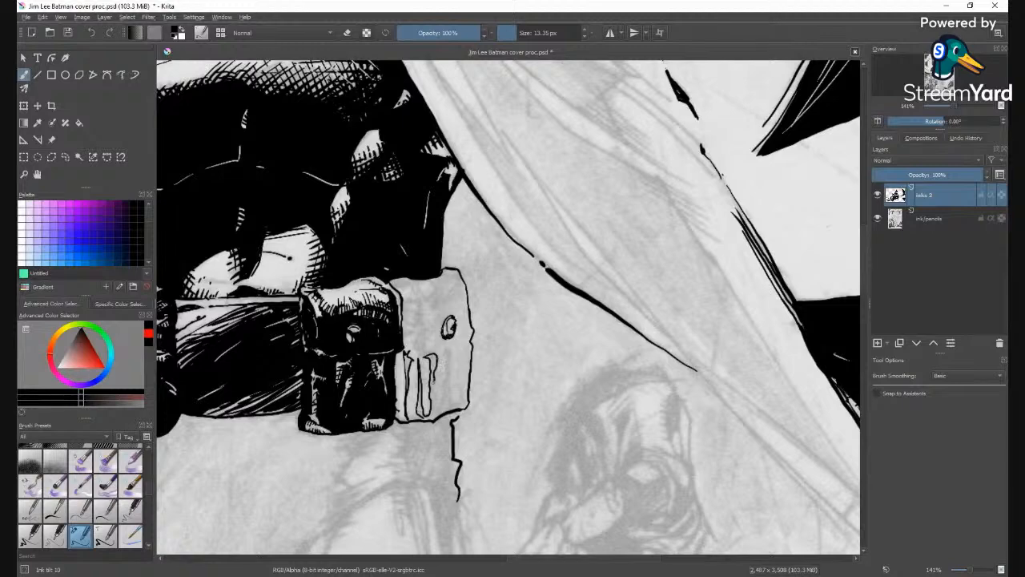
mouse_move(432, 382)
left_mouse_down()
mouse_move(434, 416)
mouse_move(447, 370)
mouse_move(449, 398)
left_mouse_up()
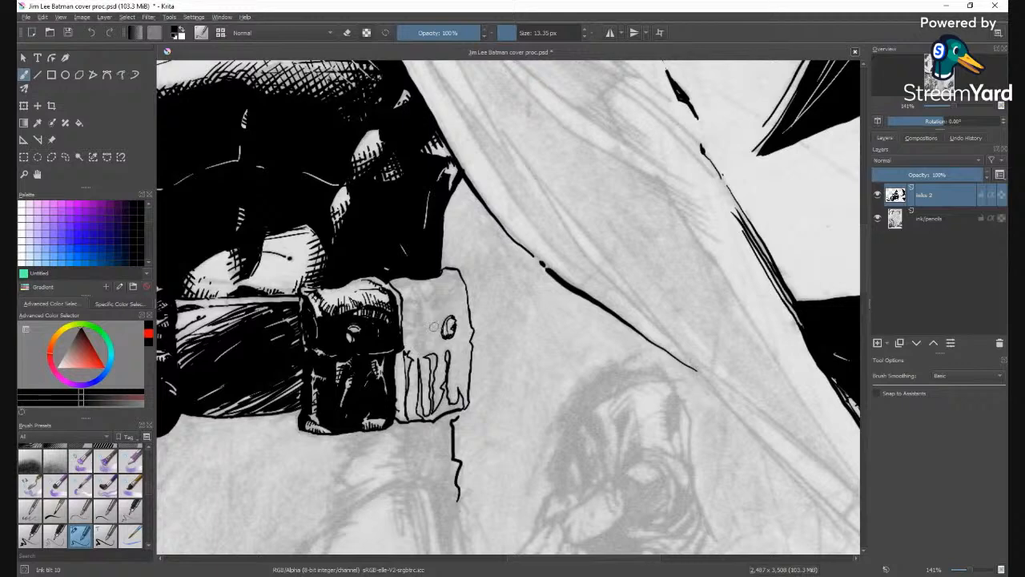
Ink the shadow contour beside that pouch's snap and outline the fold highlights along the top and side of its flap.
left_click_drag(455, 349, 460, 306)
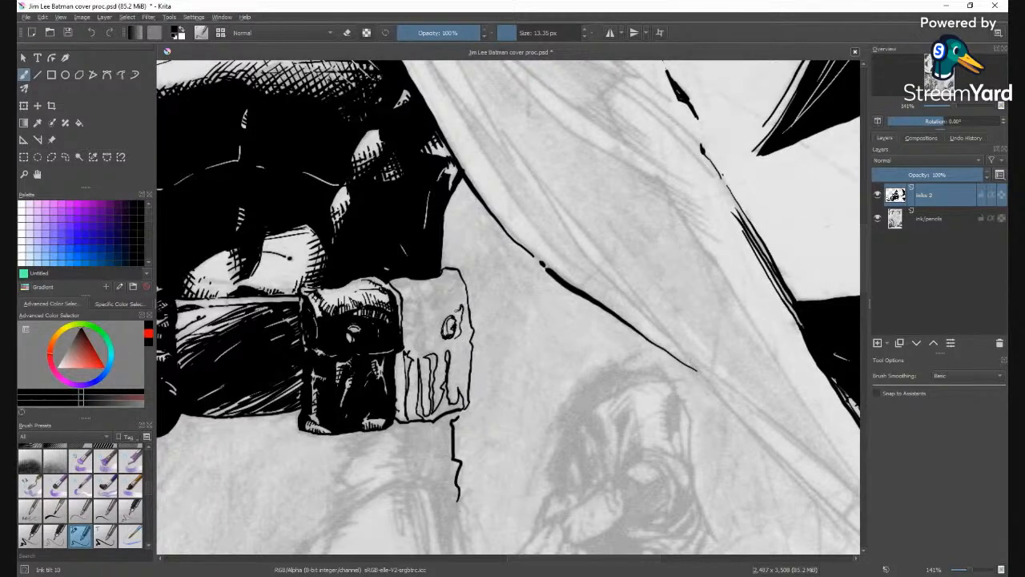
mouse_move(415, 349)
left_mouse_down()
mouse_move(404, 330)
mouse_move(417, 313)
mouse_move(410, 295)
mouse_move(426, 304)
mouse_move(432, 286)
left_mouse_up()
mouse_move(444, 283)
left_mouse_down()
mouse_move(468, 293)
mouse_move(471, 314)
left_mouse_up()
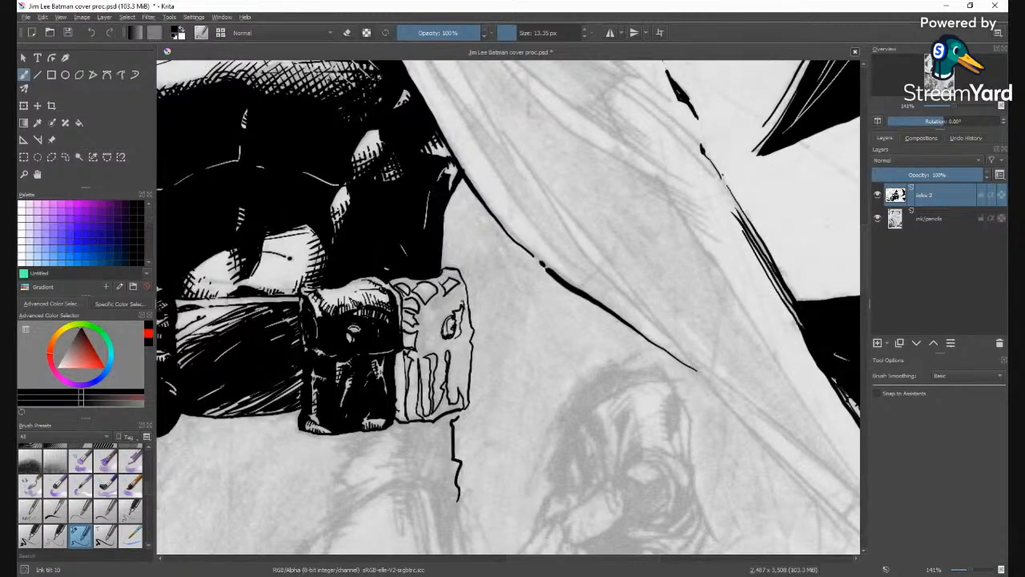
left_click_drag(442, 280, 463, 277)
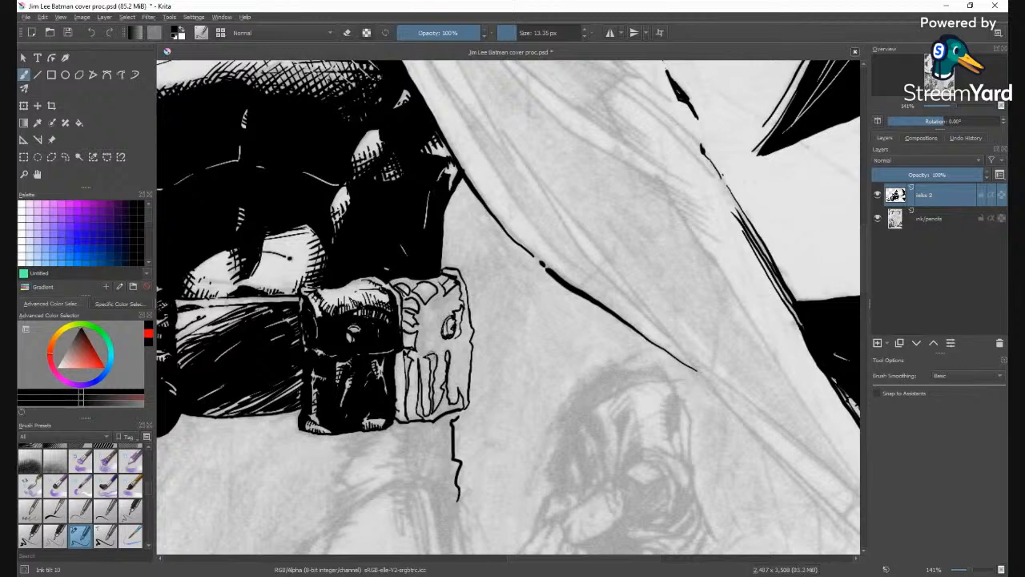
left_click_drag(403, 295, 407, 315)
Fill the shadow areas of the cape-side pouch with solid black, leaving the outlined highlights open, and return to the brush.
key("f")
left_click(465, 353)
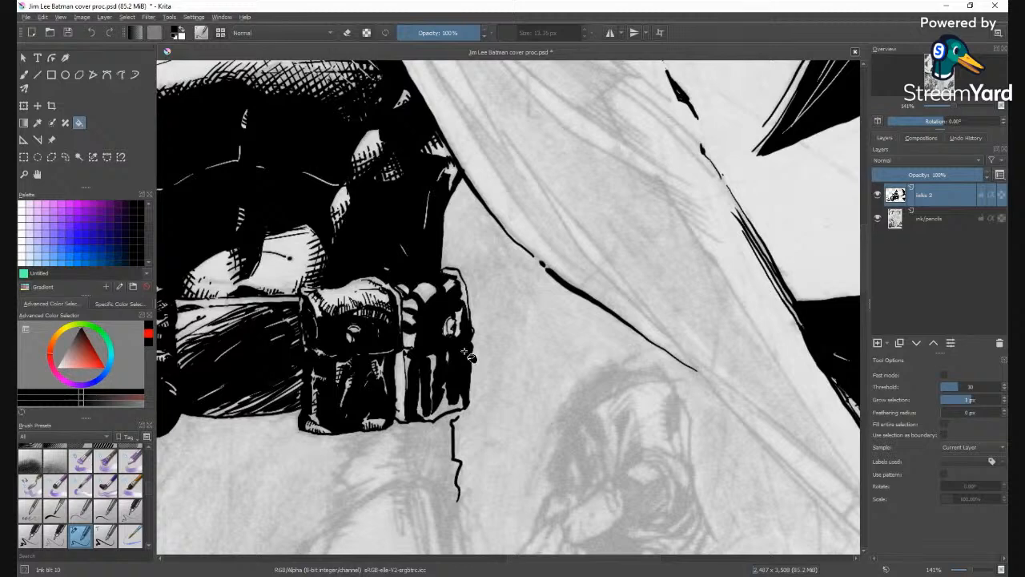
key("b")
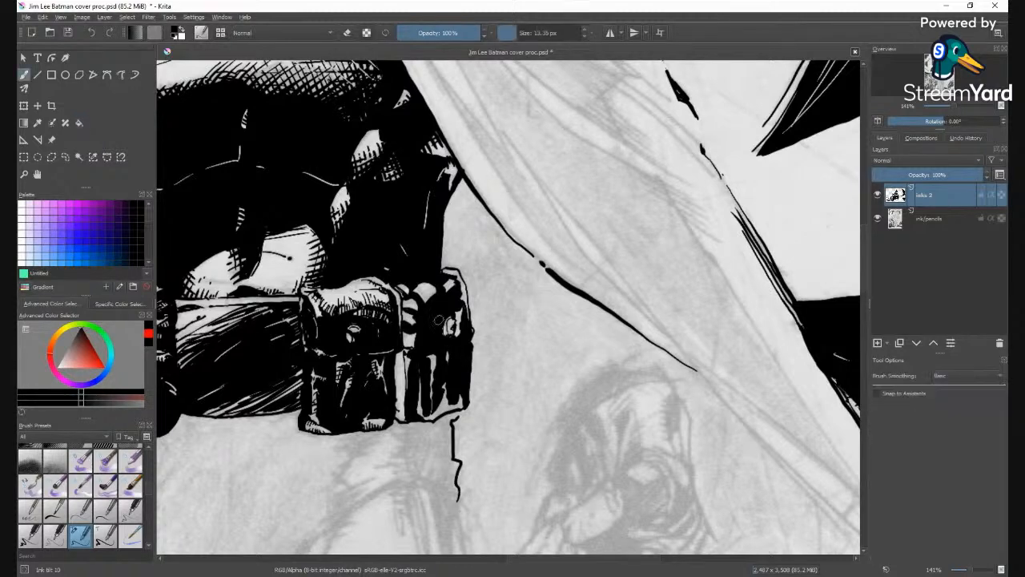
Darken the area around the cape-side pouch's snap and hatch the highlights on its flap.
left_click_drag(458, 305, 458, 335)
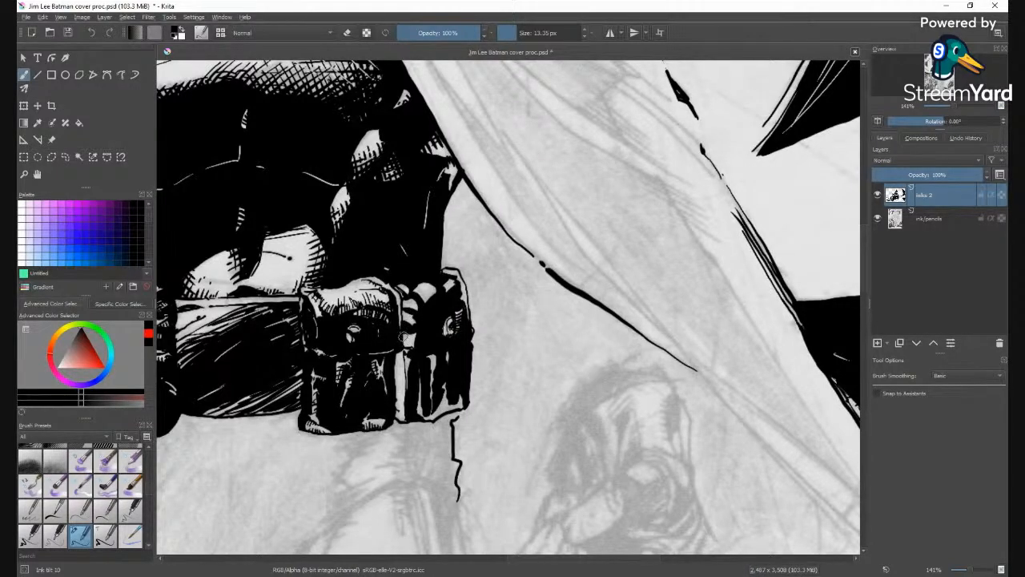
left_click_drag(404, 337, 413, 343)
mouse_move(403, 298)
left_mouse_down()
mouse_move(410, 306)
mouse_move(409, 293)
mouse_move(448, 287)
left_mouse_up()
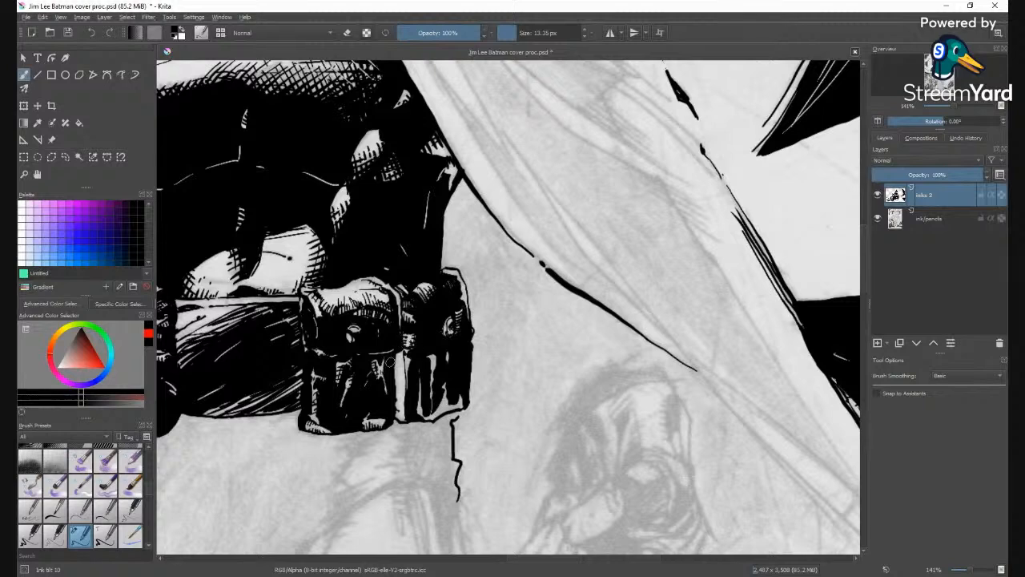
Hatch the vertical fold highlights and the bottom edge on the lower body of the cape-side pouch.
mouse_move(397, 359)
left_mouse_down()
mouse_move(405, 351)
mouse_move(402, 369)
left_mouse_up()
mouse_move(398, 383)
left_mouse_down()
mouse_move(404, 420)
mouse_move(411, 400)
left_mouse_up()
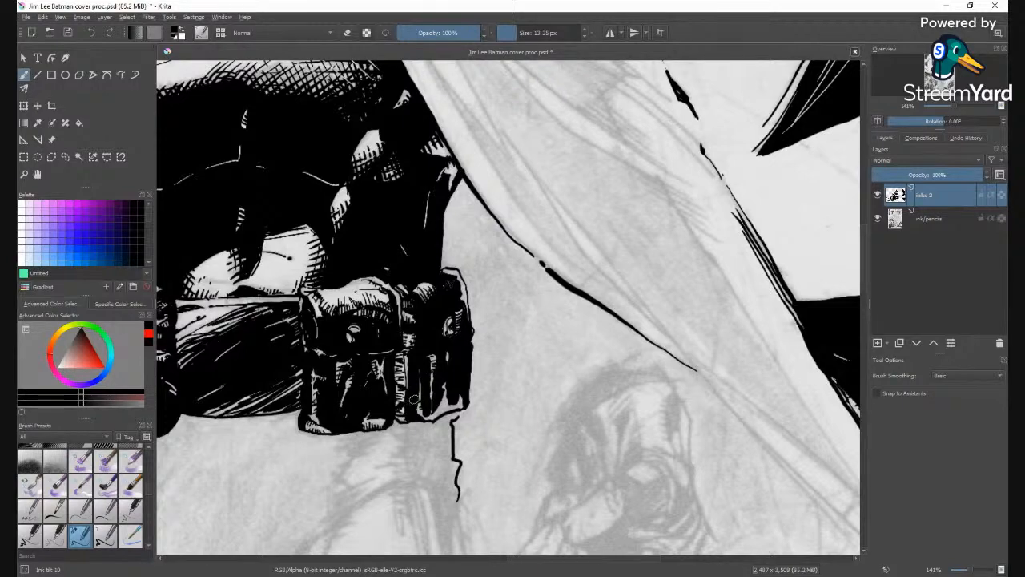
key("ctrl+minus")
key("ctrl+minus")
key("ctrl+minus")
key("ctrl+minus")
key("ctrl+minus")
key("ctrl+minus")
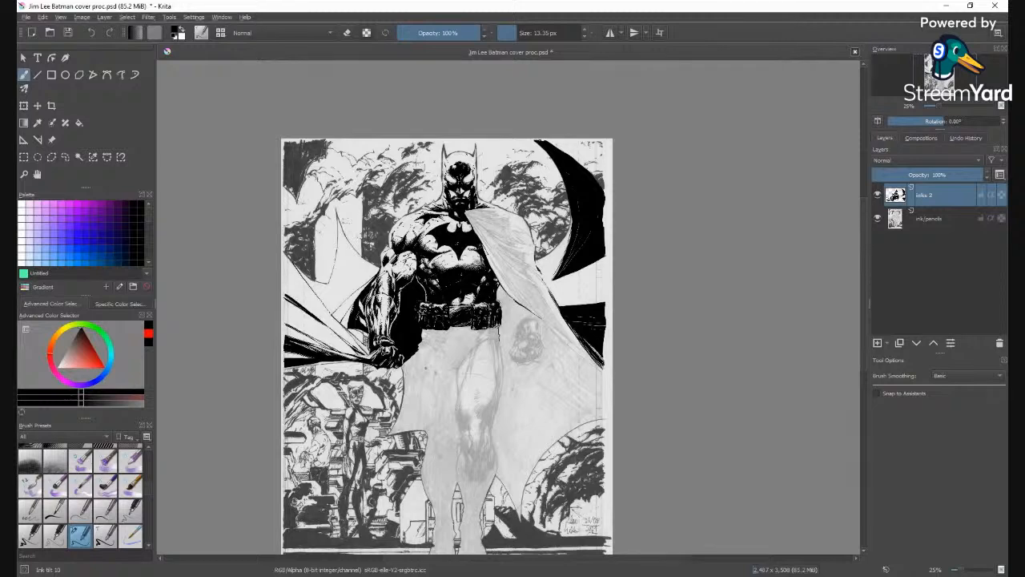
key("ctrl+plus")
key("ctrl+plus")
key("ctrl+plus")
key("ctrl+plus")
key("ctrl+plus")
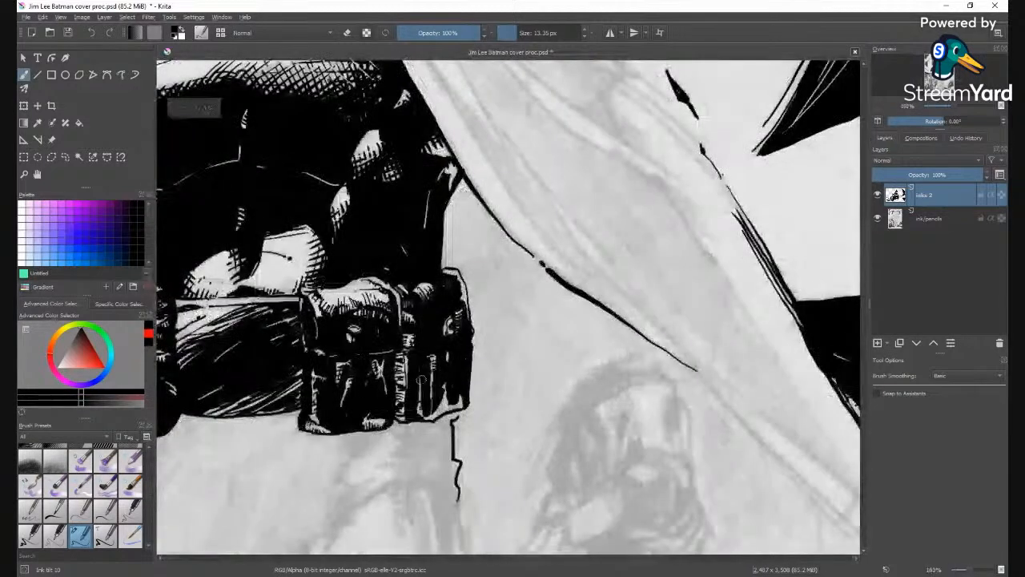
left_click_drag(427, 418, 451, 398)
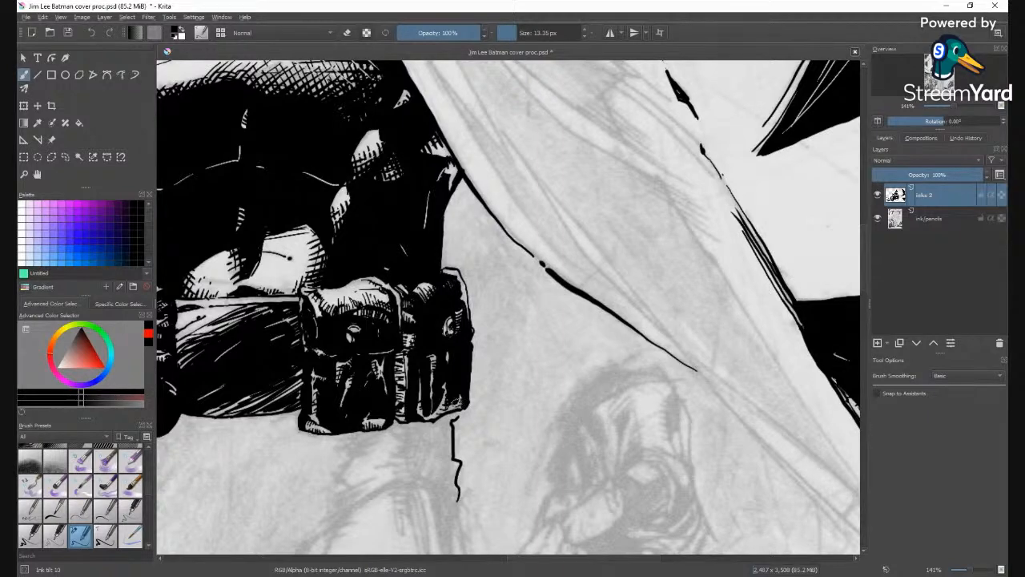
Save the document and check the finished belt against the whole page.
key("minus")
key("minus")
key("minus")
key("minus")
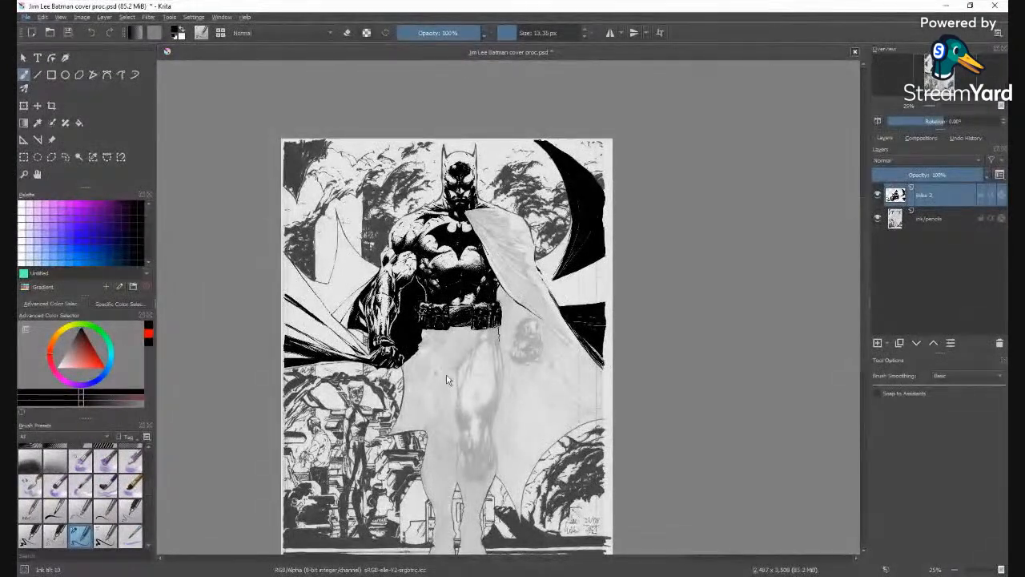
key("ctrl+s")
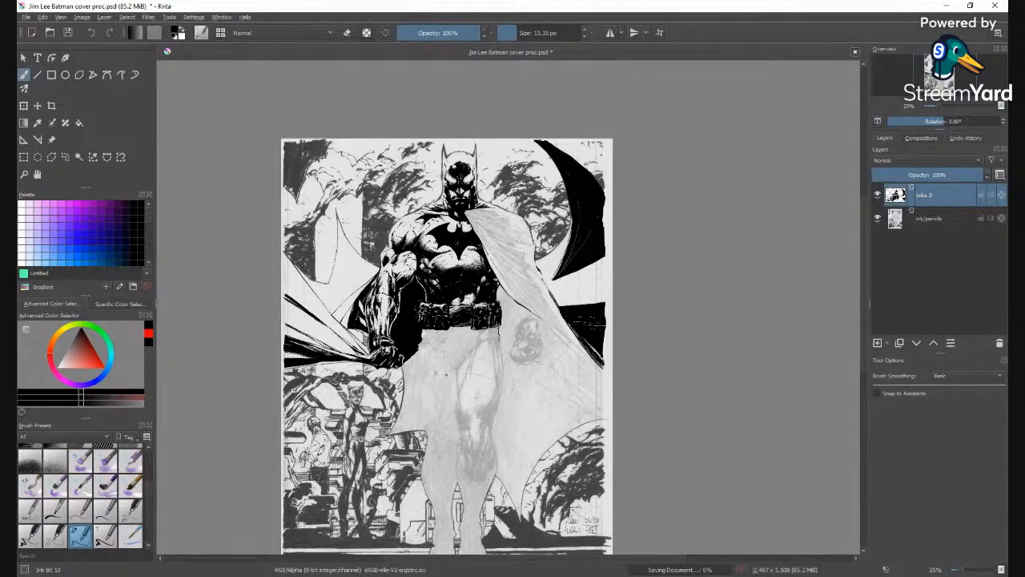
scroll(623, 377, "up", 6)
scroll(623, 377, "down", 3)
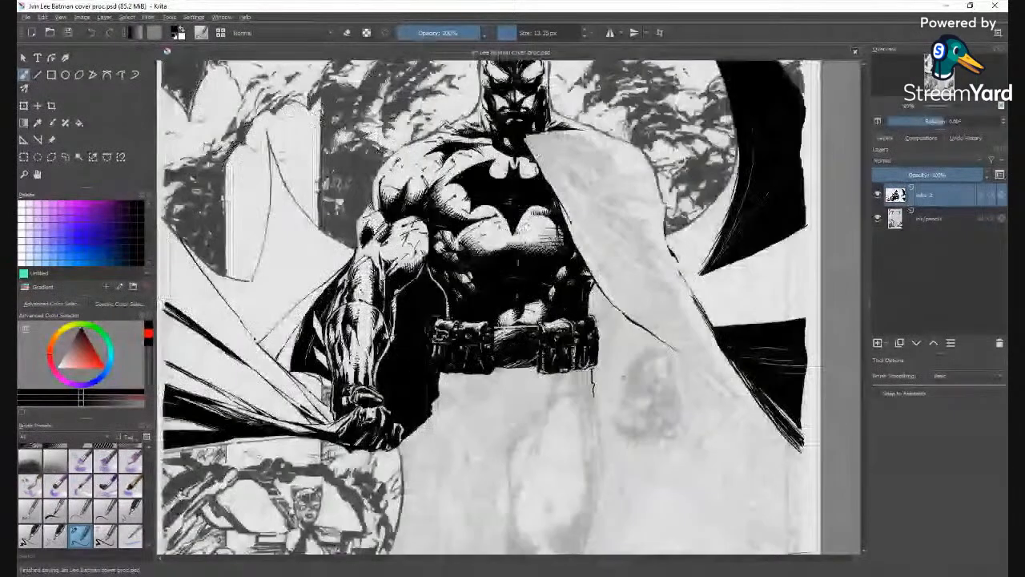
scroll(625, 378, "up", 3)
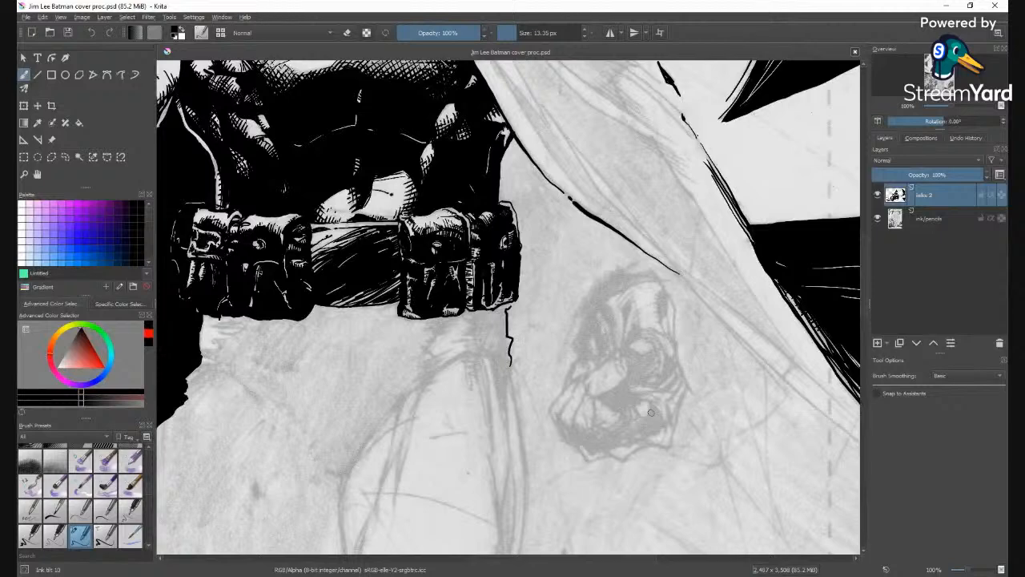
Ink the outline of the foreshortened finger crossing the middle of the pencilled fist, using an 18.16 px brush.
left_click_drag(650, 412, 450, 325)
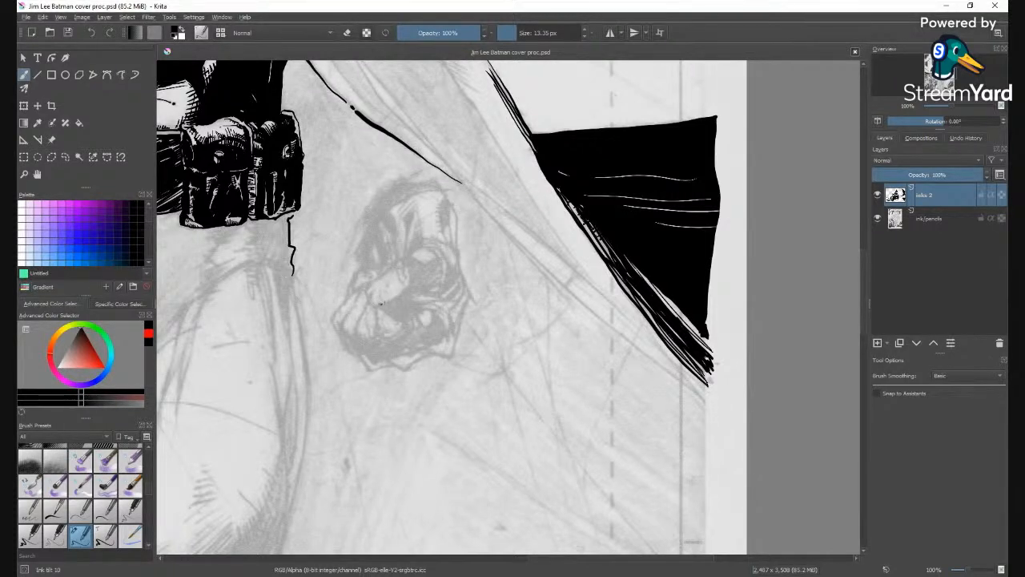
left_click_drag(378, 286, 373, 302)
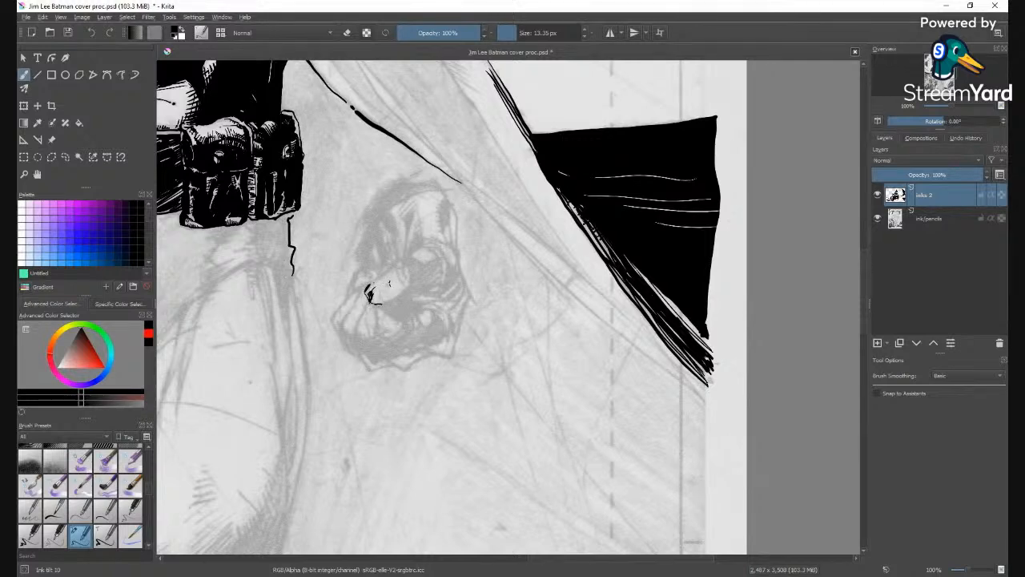
left_click(520, 32)
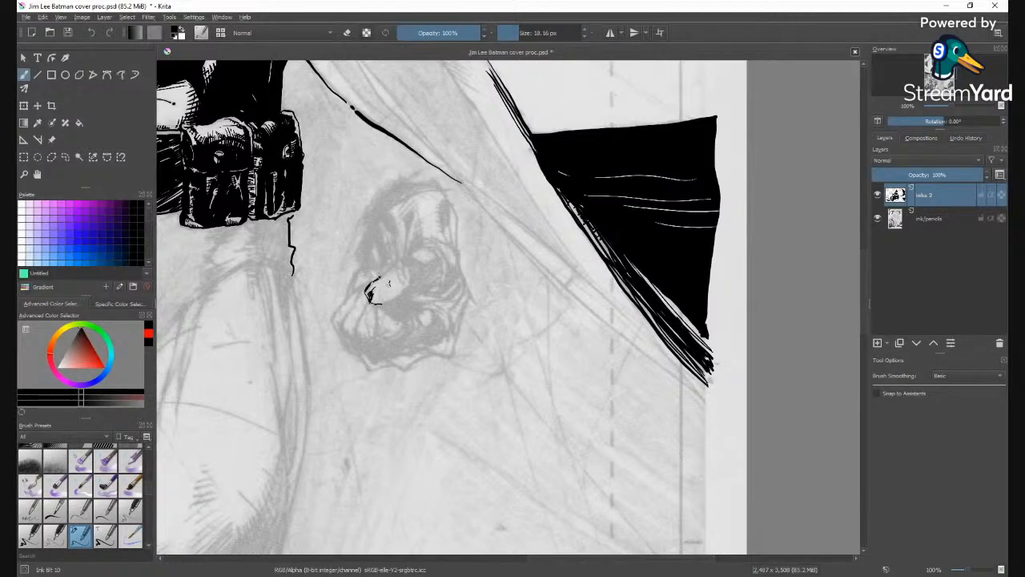
mouse_move(389, 268)
left_mouse_down()
mouse_move(397, 261)
mouse_move(406, 277)
mouse_move(376, 296)
left_mouse_up()
left_click_drag(388, 301, 405, 288)
Outline the knuckle segment adjoining the inked finger and the edges of the shadow shape beneath it.
left_click_drag(406, 256, 431, 247)
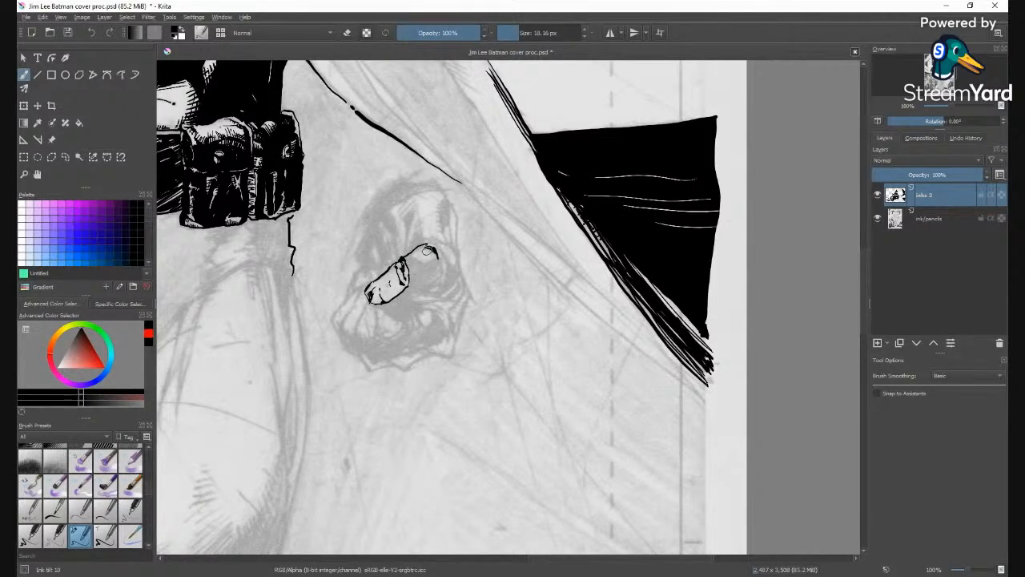
mouse_move(427, 246)
left_mouse_down()
mouse_move(438, 258)
mouse_move(428, 259)
left_mouse_up()
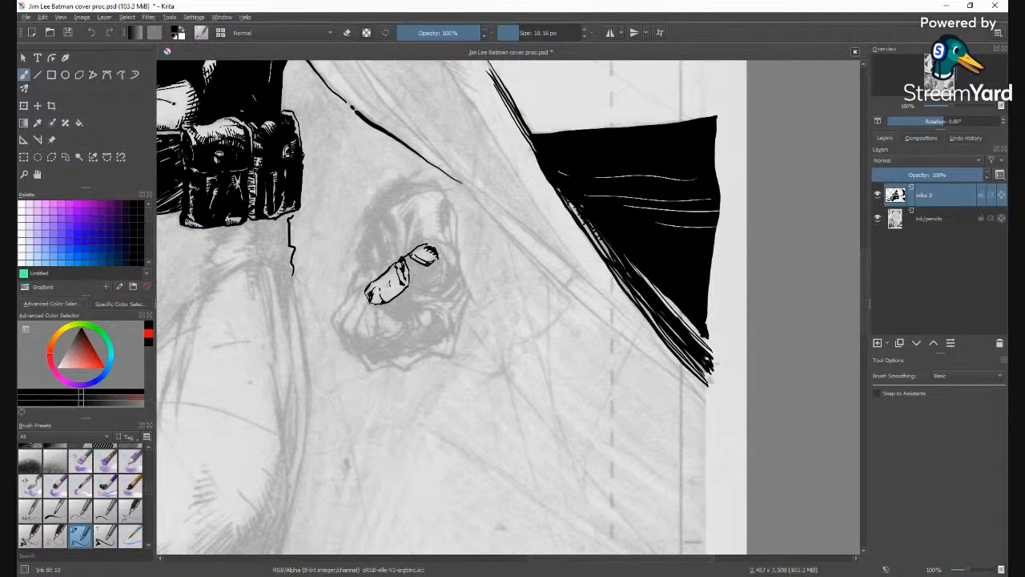
left_click_drag(387, 304, 438, 273)
left_click_drag(430, 274, 443, 259)
left_click_drag(437, 272, 438, 257)
left_click_drag(427, 270, 439, 258)
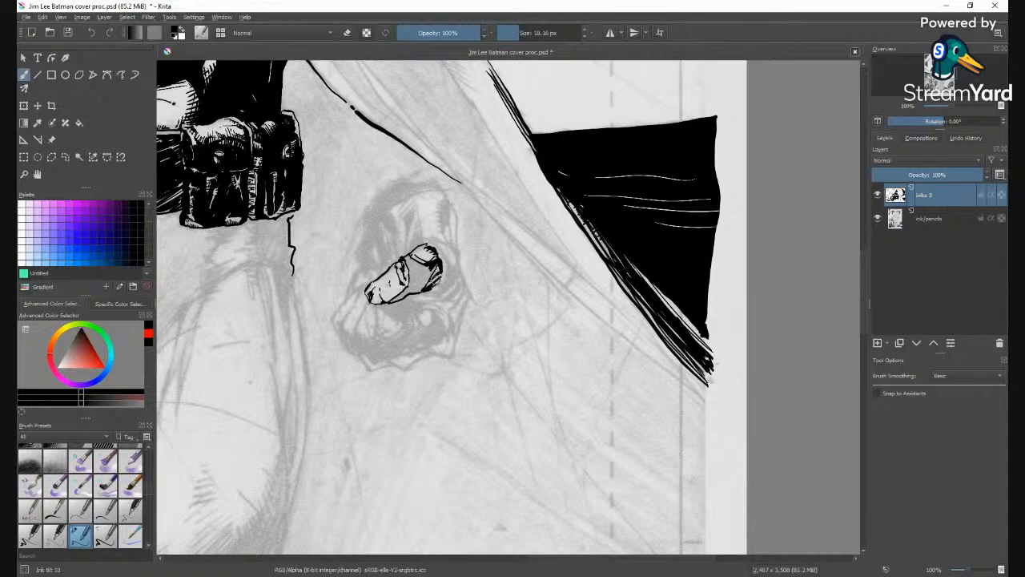
Fill the outlined shadow beside the inked finger with solid black and touch up its edge with the brush.
key("f")
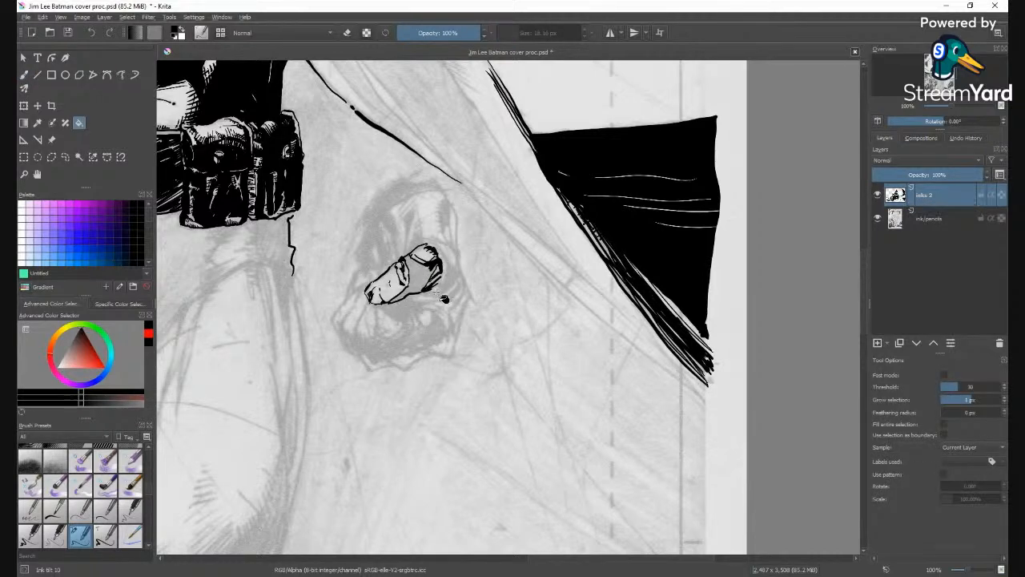
left_click(433, 288)
key("b")
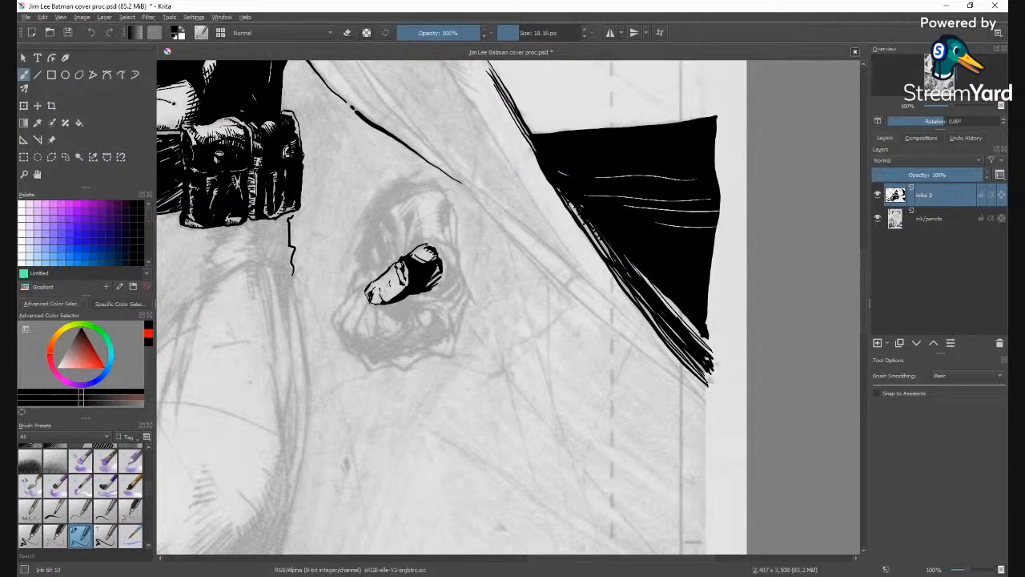
left_click_drag(381, 298, 389, 302)
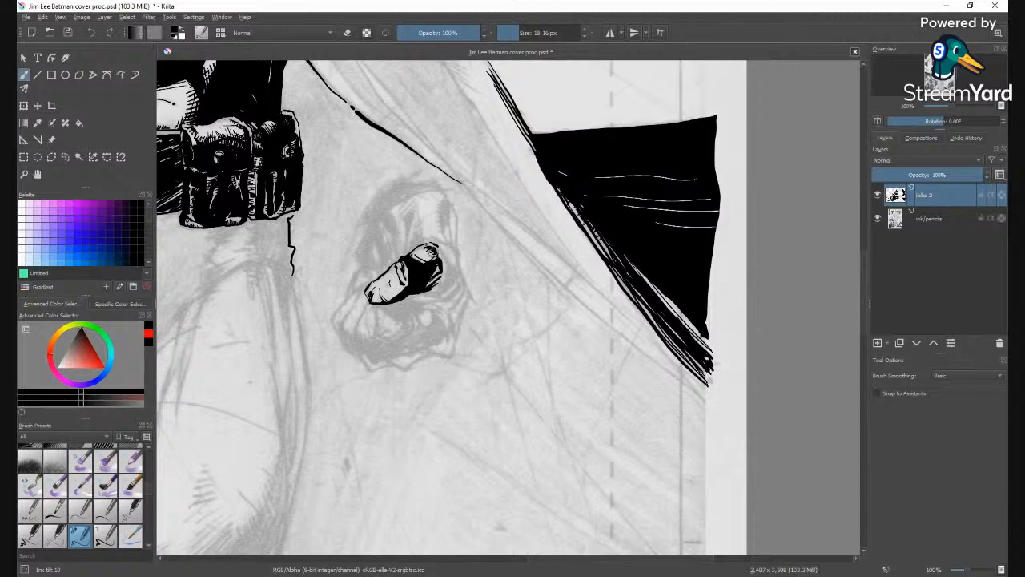
Ink the folds on the cape side of the knuckle and the upper finger's outer edge with its shadow.
key("minus")
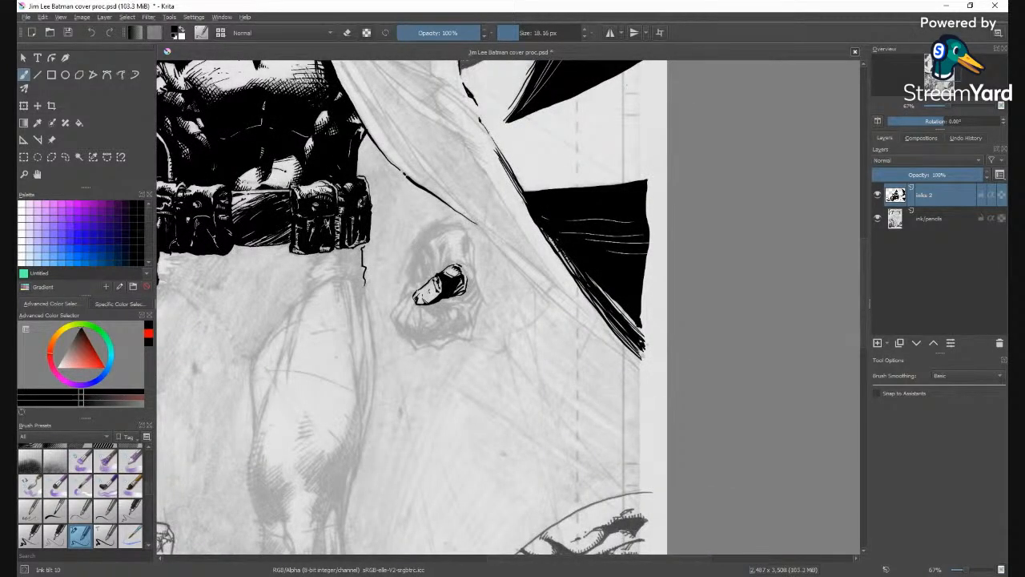
left_click_drag(468, 271, 467, 289)
left_click_drag(477, 271, 471, 280)
left_click_drag(465, 229, 471, 242)
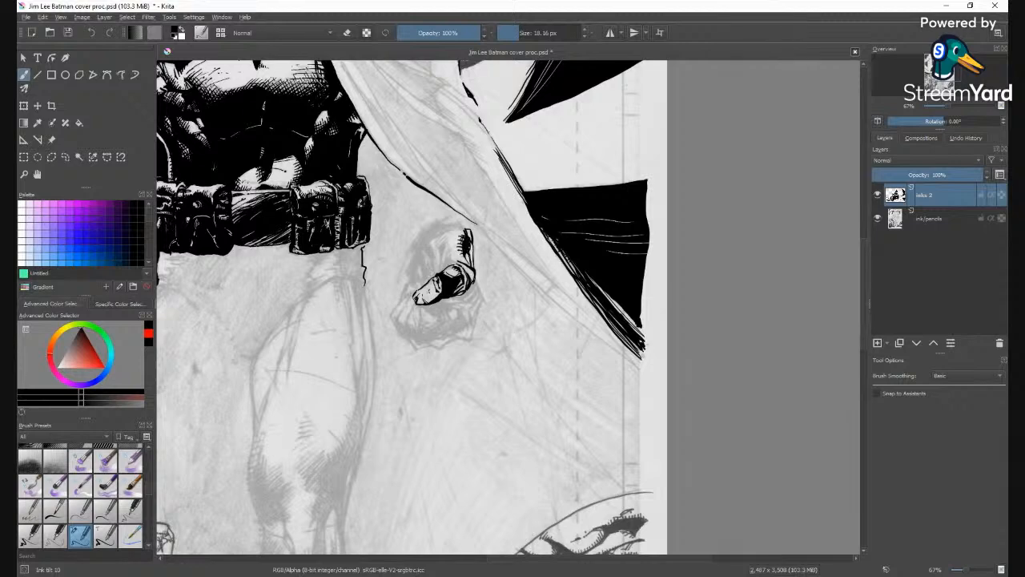
key("e")
key("e")
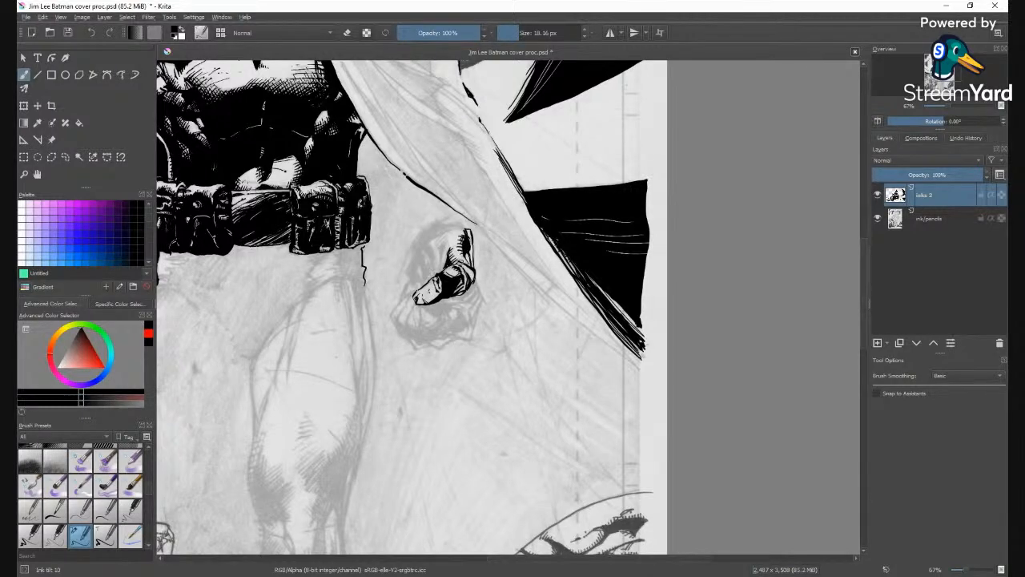
Set the brush size to 22.44 px and hatch the folds and inner shadow along the fist's upper finger.
left_click(516, 35)
left_click_drag(519, 35, 521, 33)
key("1")
key("plus")
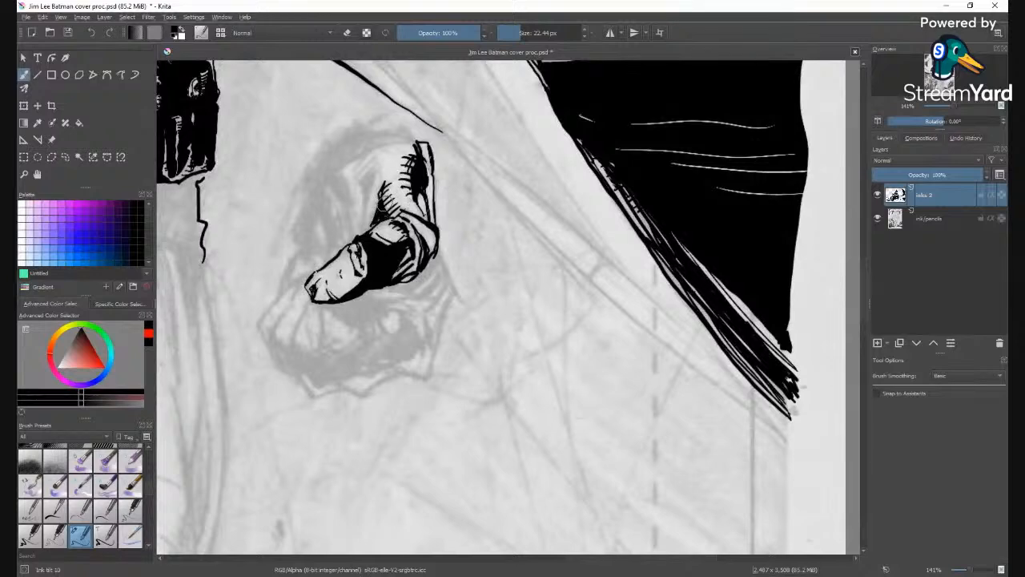
mouse_move(385, 203)
left_mouse_down()
mouse_move(374, 206)
mouse_move(388, 185)
mouse_move(391, 213)
left_mouse_up()
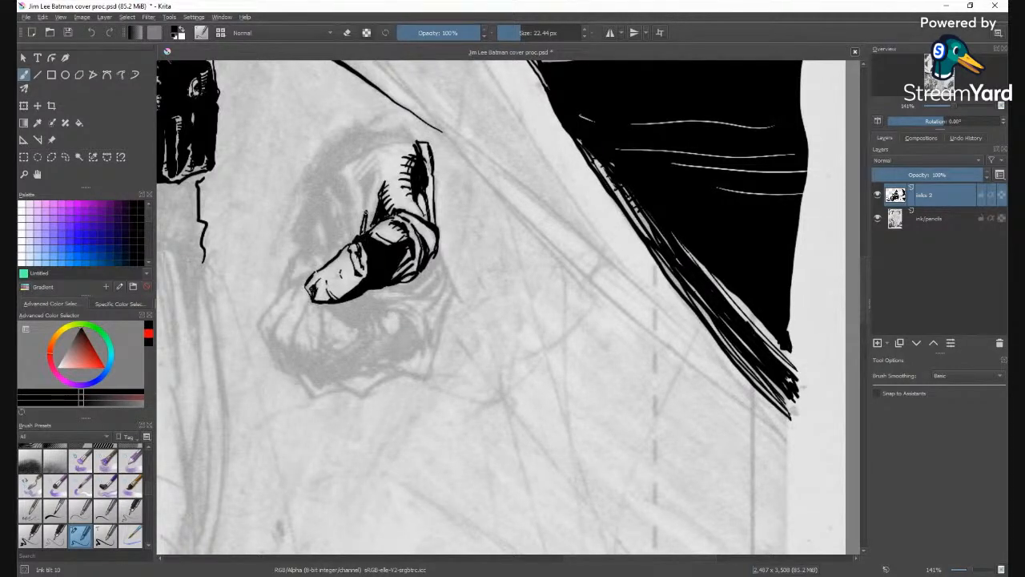
mouse_move(364, 221)
left_mouse_down()
mouse_move(360, 183)
mouse_move(366, 210)
mouse_move(366, 193)
left_mouse_up()
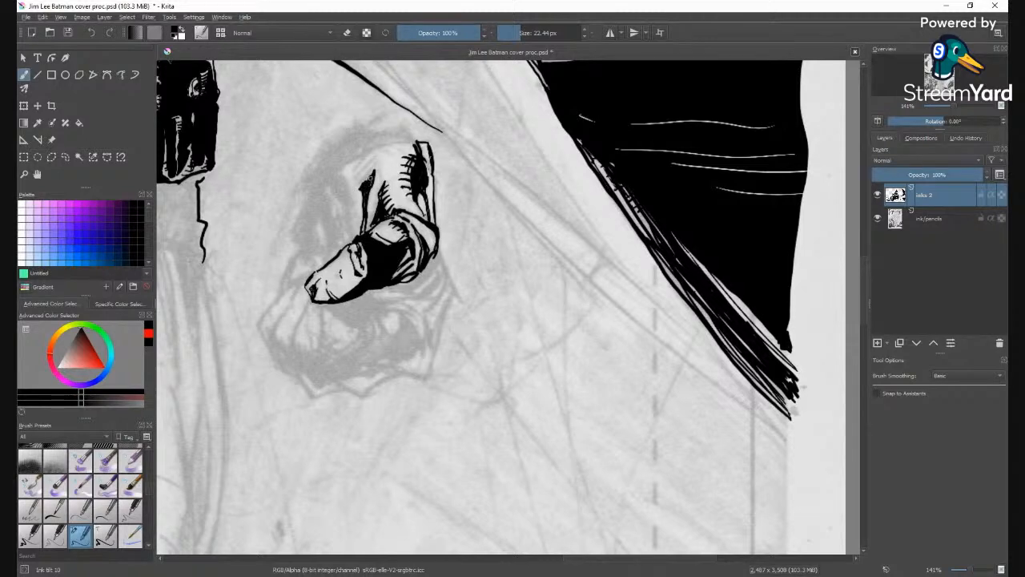
mouse_move(368, 153)
left_mouse_down()
mouse_move(352, 186)
mouse_move(374, 174)
mouse_move(357, 187)
left_mouse_up()
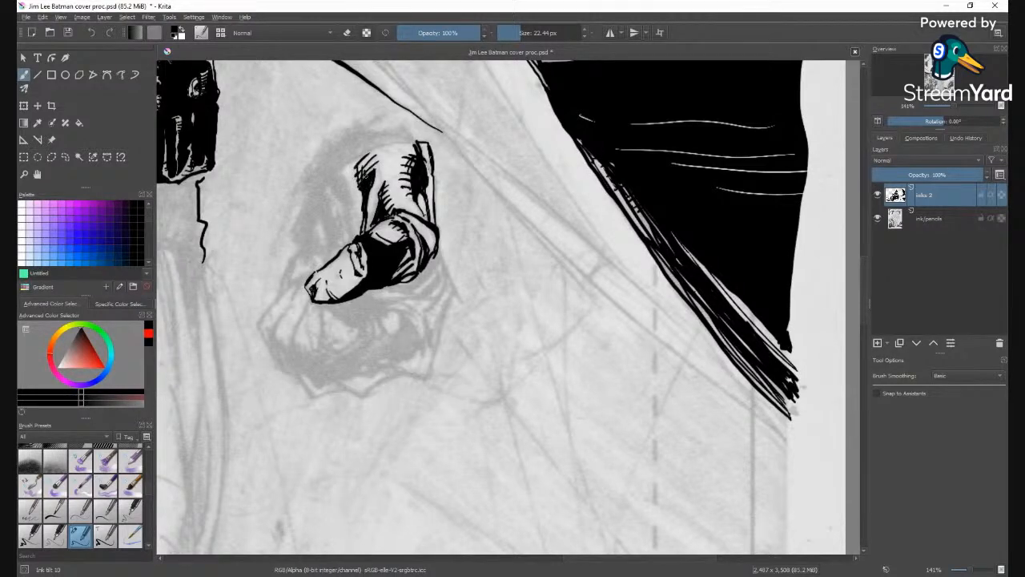
Ink the bumpy outer contour over the top of the fist and the inner edge of the upper finger.
mouse_move(425, 137)
left_mouse_down()
mouse_move(418, 152)
mouse_move(420, 142)
mouse_move(373, 120)
mouse_move(356, 125)
mouse_move(333, 138)
mouse_move(302, 185)
left_mouse_up()
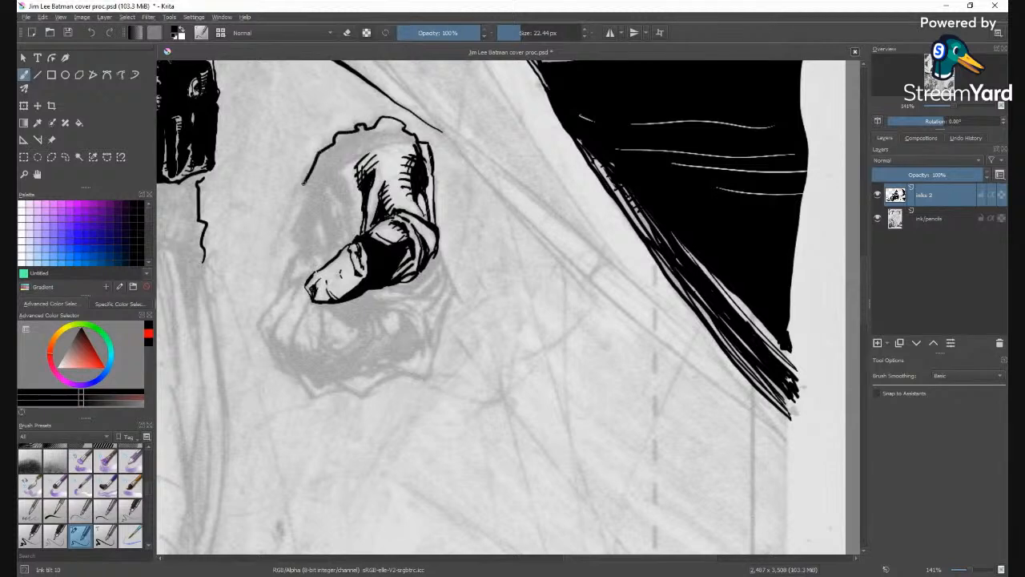
left_click_drag(335, 143, 396, 127)
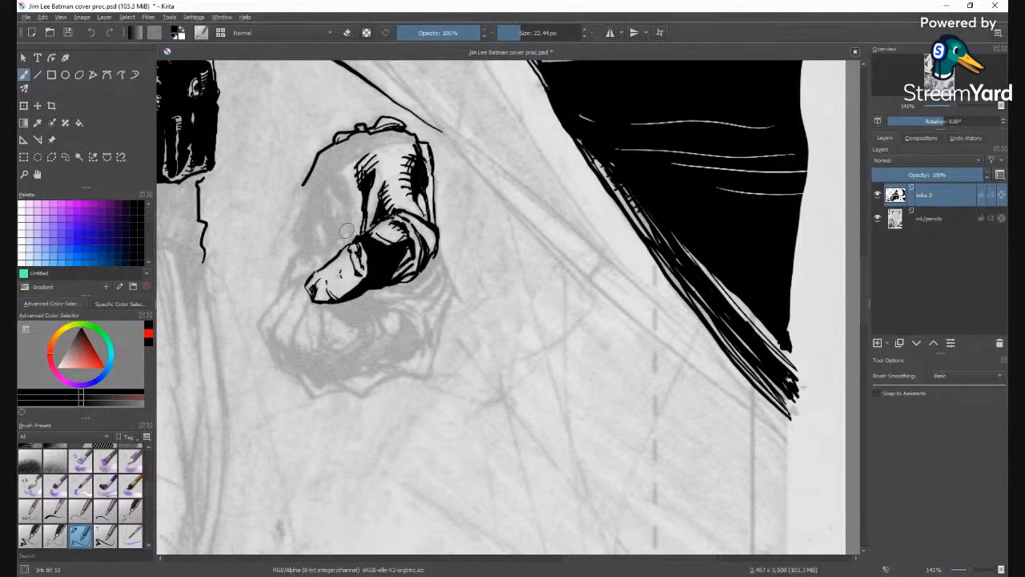
mouse_move(349, 240)
left_mouse_down()
mouse_move(346, 180)
mouse_move(374, 149)
mouse_move(414, 152)
mouse_move(400, 138)
left_mouse_up()
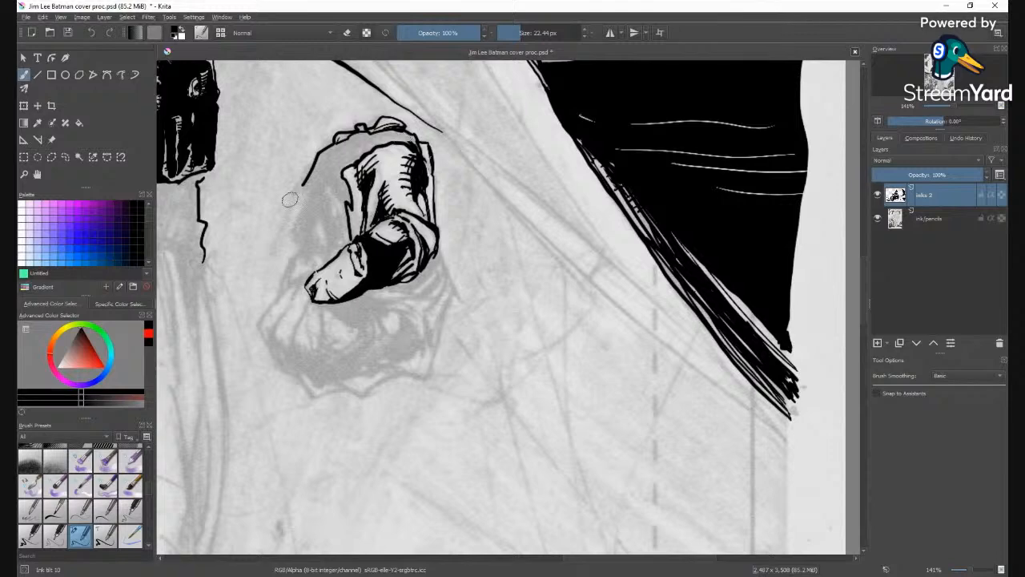
Outline the inner folds on the belt-facing side of the fist and close its outer contour.
left_click_drag(341, 250, 336, 210)
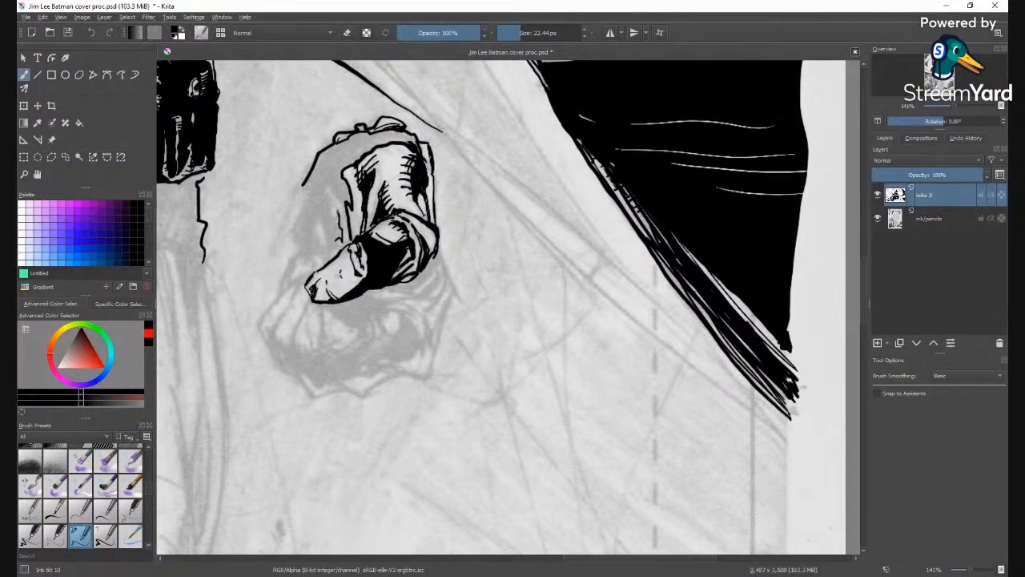
mouse_move(328, 210)
left_mouse_down()
mouse_move(325, 186)
mouse_move(346, 200)
mouse_move(336, 228)
left_mouse_up()
mouse_move(323, 264)
left_mouse_down()
mouse_move(300, 257)
mouse_move(279, 295)
left_mouse_up()
left_click_drag(292, 253, 298, 245)
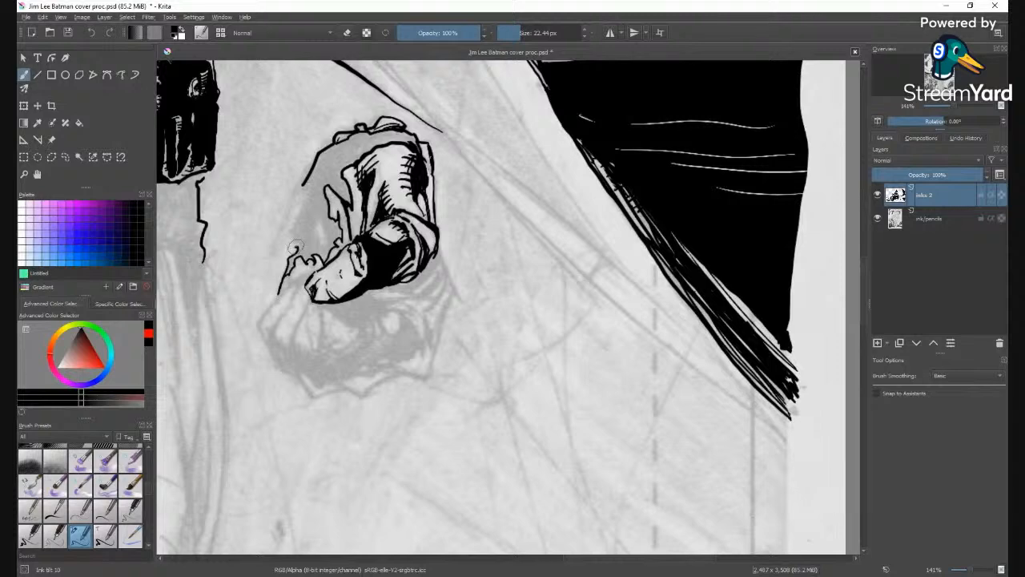
mouse_move(278, 282)
left_mouse_down()
mouse_move(274, 258)
mouse_move(303, 177)
left_mouse_up()
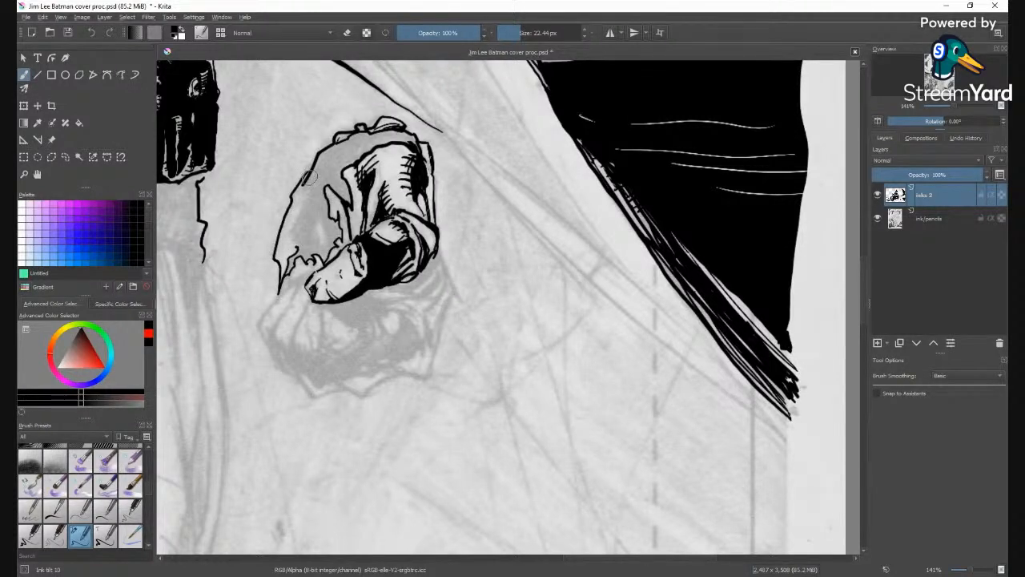
Add fold lines inside the upper fist's shadow area and fill the shadow with solid black.
key("minus")
key("minus")
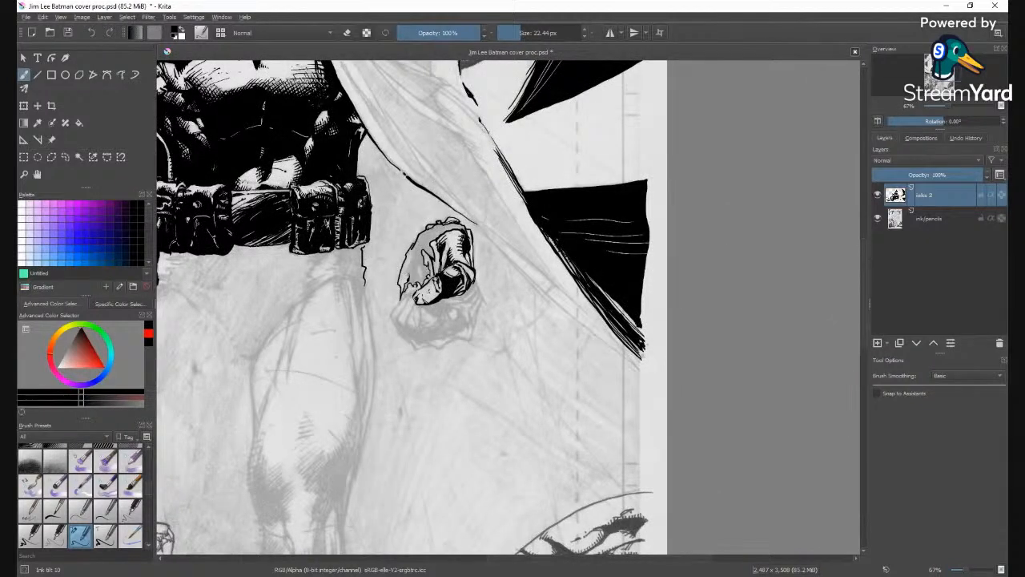
mouse_move(413, 255)
left_mouse_down()
mouse_move(405, 267)
mouse_move(407, 255)
mouse_move(418, 287)
left_mouse_up()
left_click_drag(418, 237, 415, 245)
key("f")
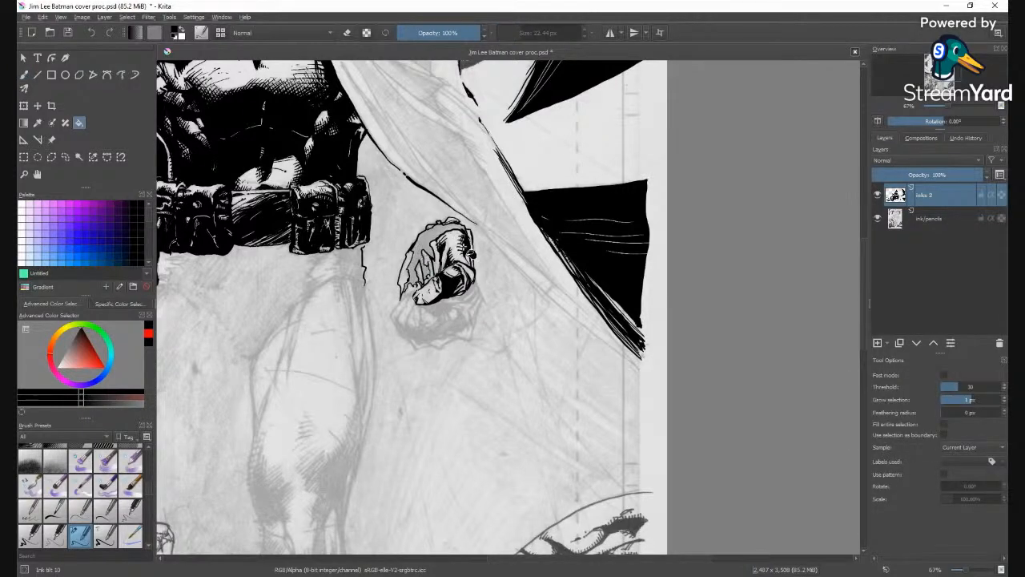
key("b")
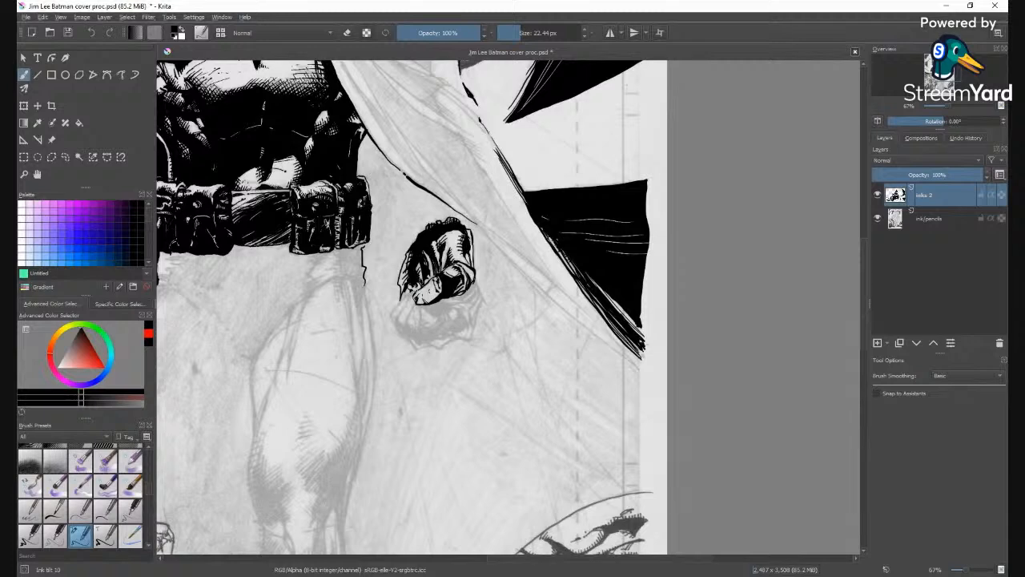
Ink the jagged outline around the lower part of the fist, undoing a stray stroke along the way.
left_click_drag(412, 294, 402, 308)
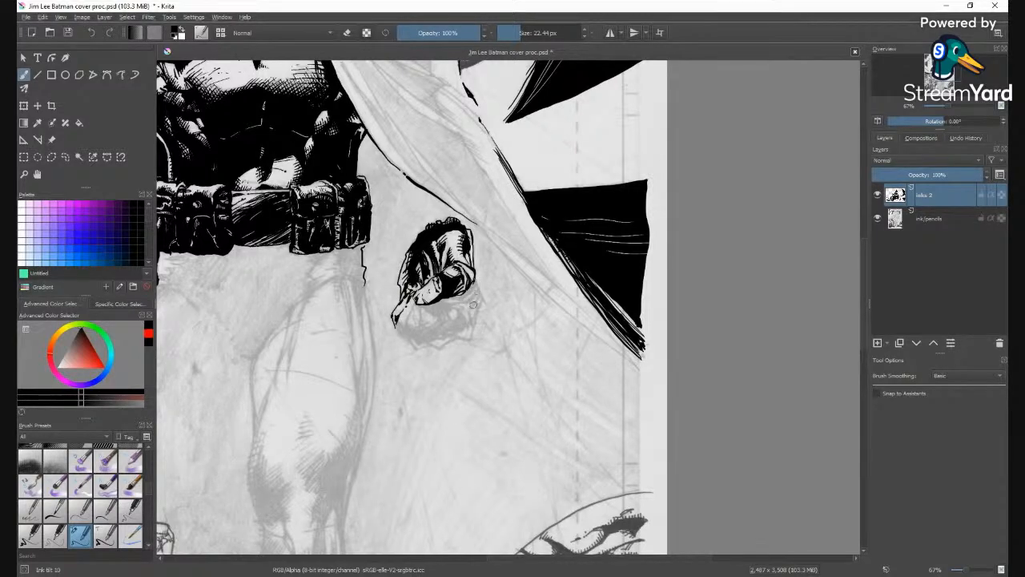
key("ctrl+z")
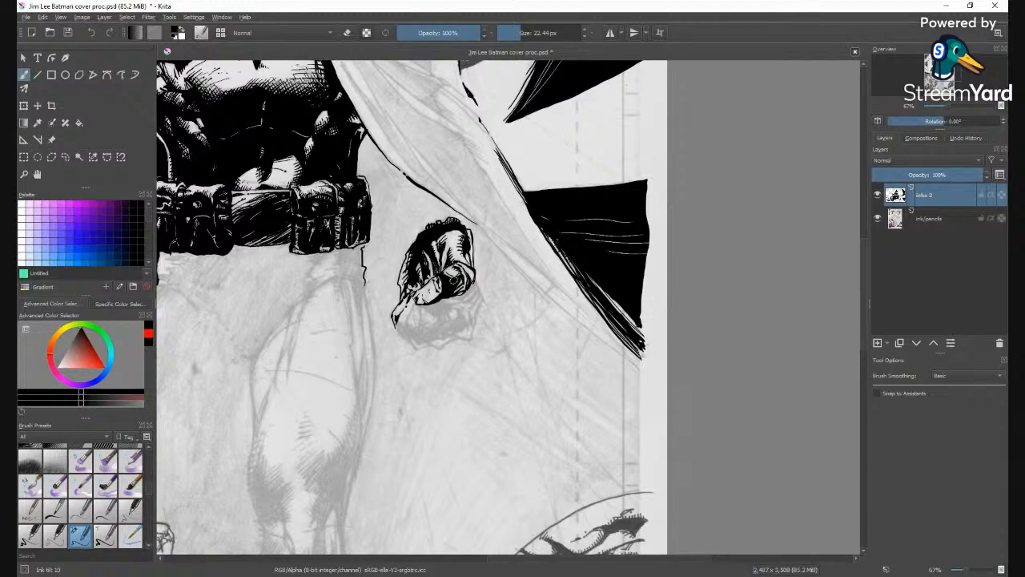
key("space")
left_click_drag(371, 180, 412, 384)
left_click_drag(363, 169, 290, 9)
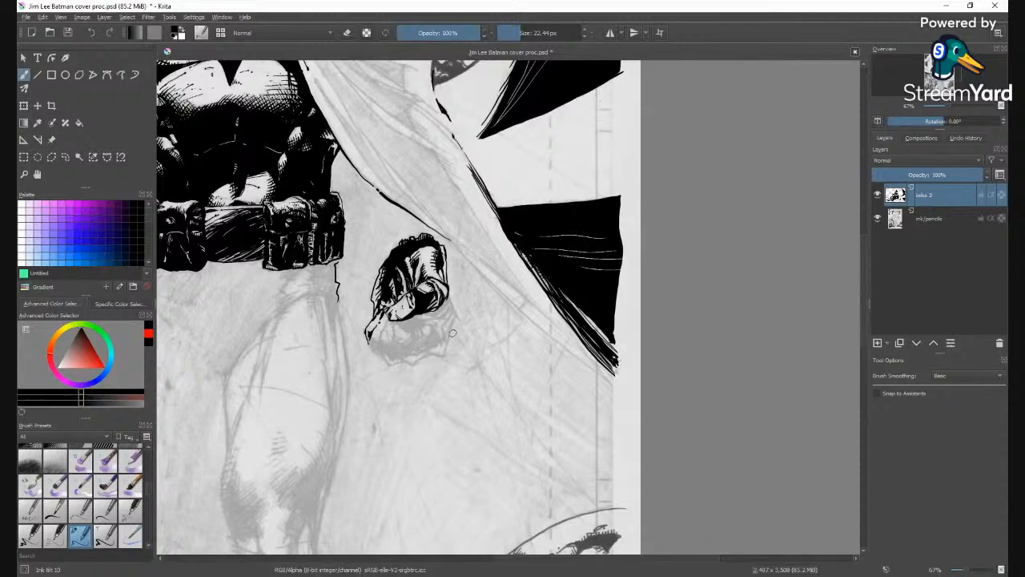
left_click_drag(445, 352, 445, 357)
left_click_drag(377, 346, 390, 367)
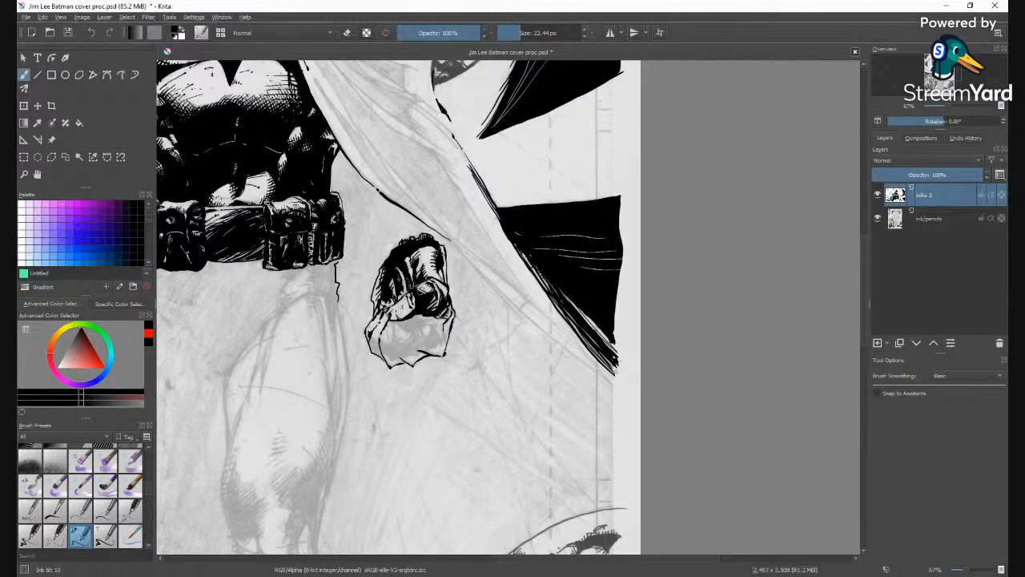
Ink a thin contour line running from the cape's inner edge down to the belt-facing side of the fist.
left_click_drag(370, 238, 375, 266)
mouse_move(353, 198)
left_mouse_down()
mouse_move(364, 228)
mouse_move(350, 164)
left_mouse_up()
key("e")
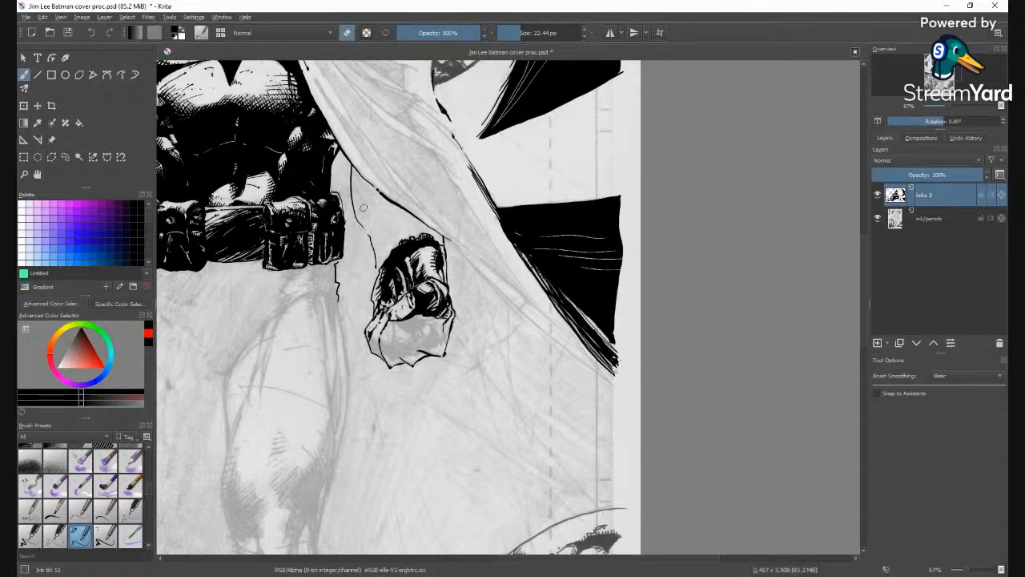
key("e")
Try to fill the area between the cape edge and the fist with black, then undo the fill.
key("f")
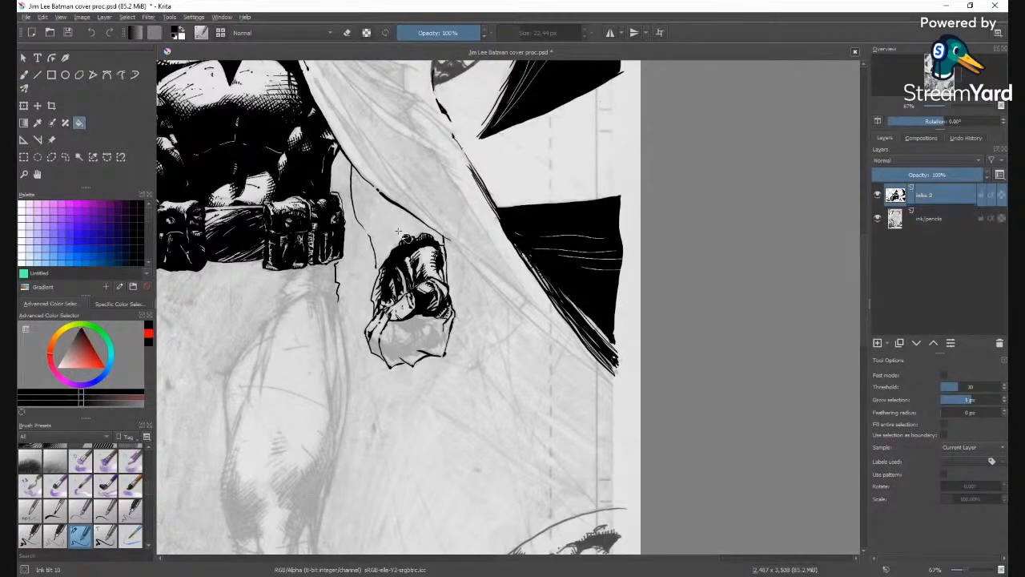
left_click(399, 235)
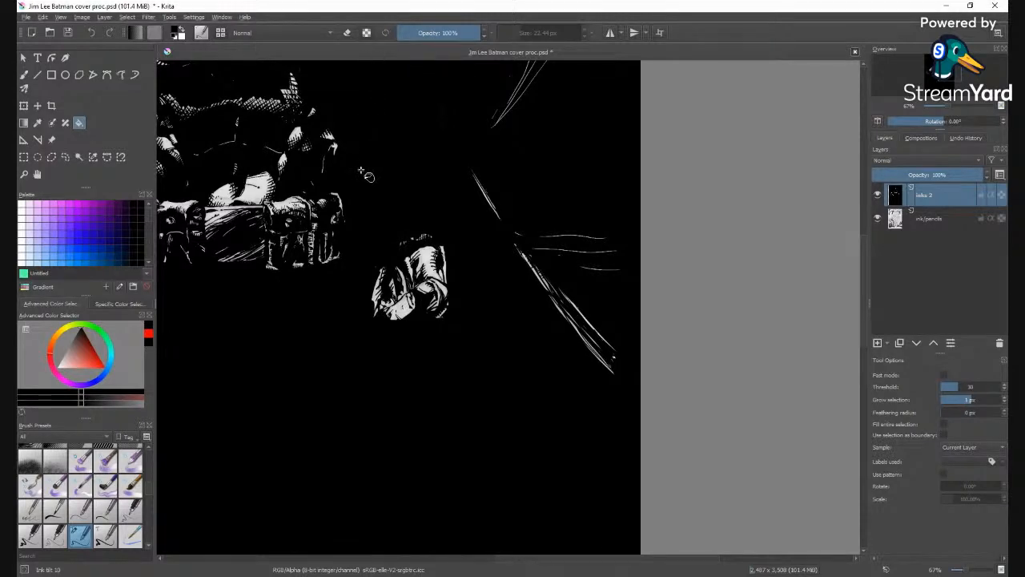
key("ctrl+z")
key("b")
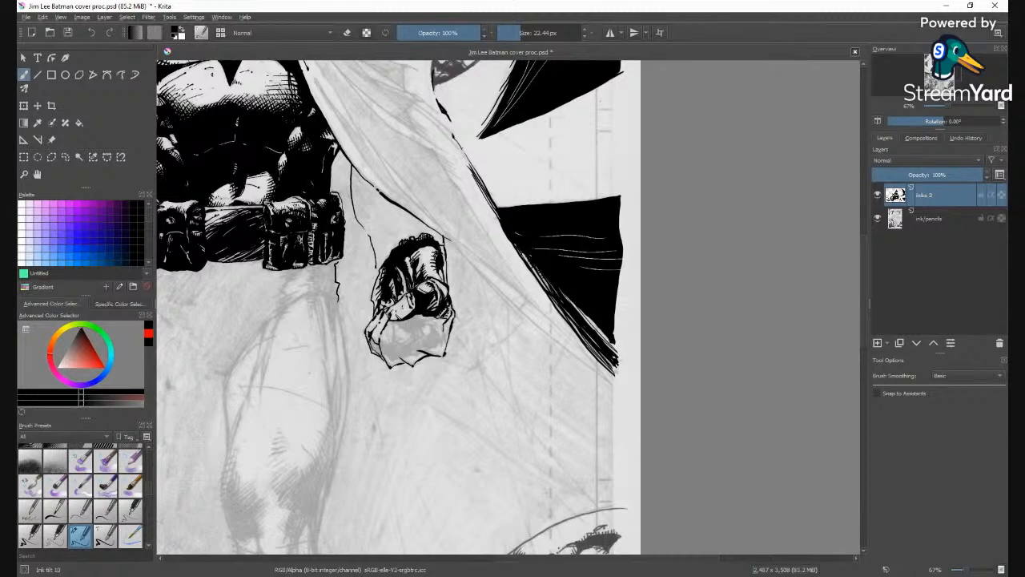
Ink the fold shadows on the belt-facing side of the lower fist and fill the enclosed gaps with black.
left_click_drag(375, 342, 377, 345)
key("f")
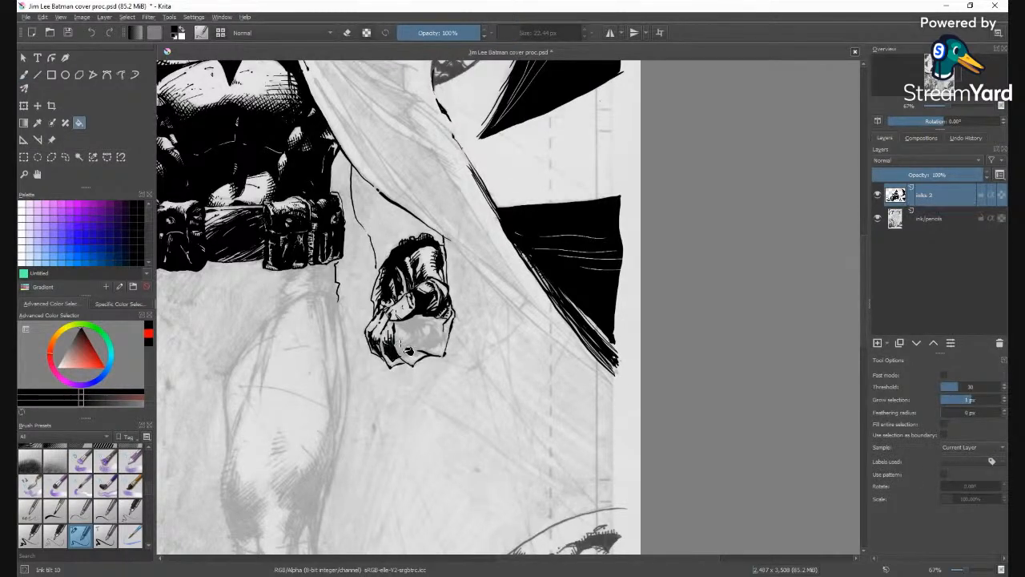
key("b")
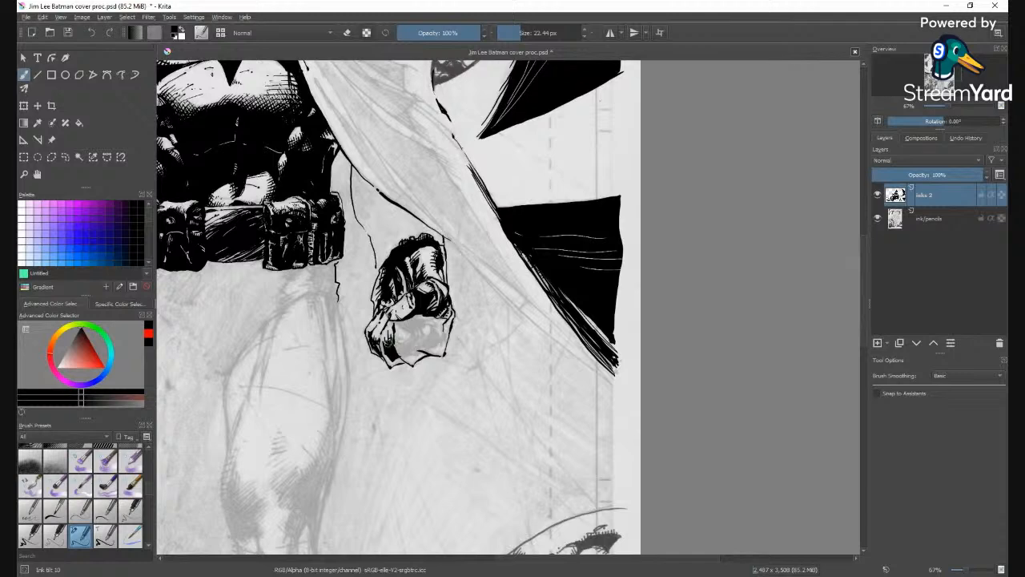
Ink the finger shadows in the middle of the lower fist, filling gaps with black and undoing a stray stroke.
key("e")
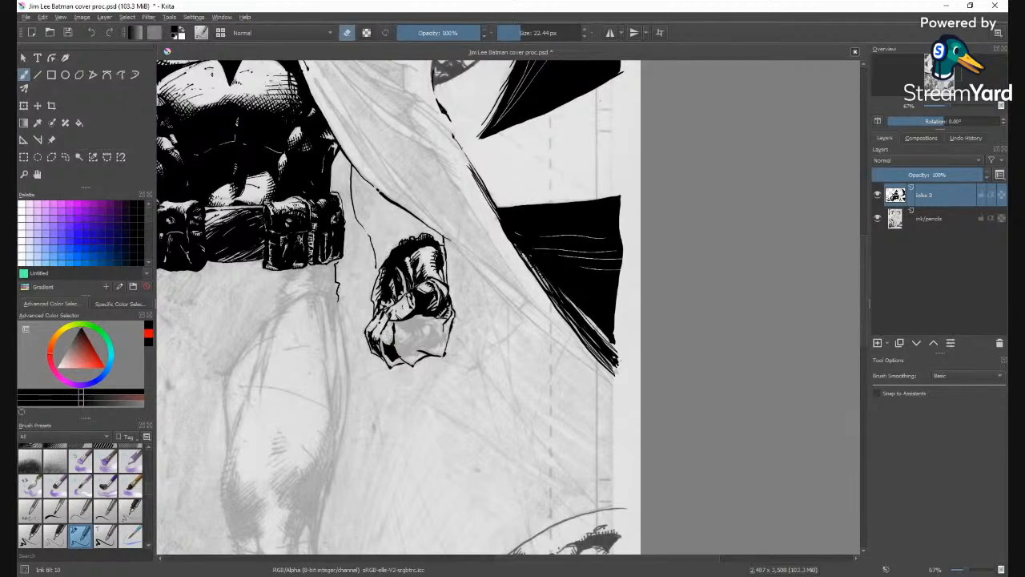
key("e")
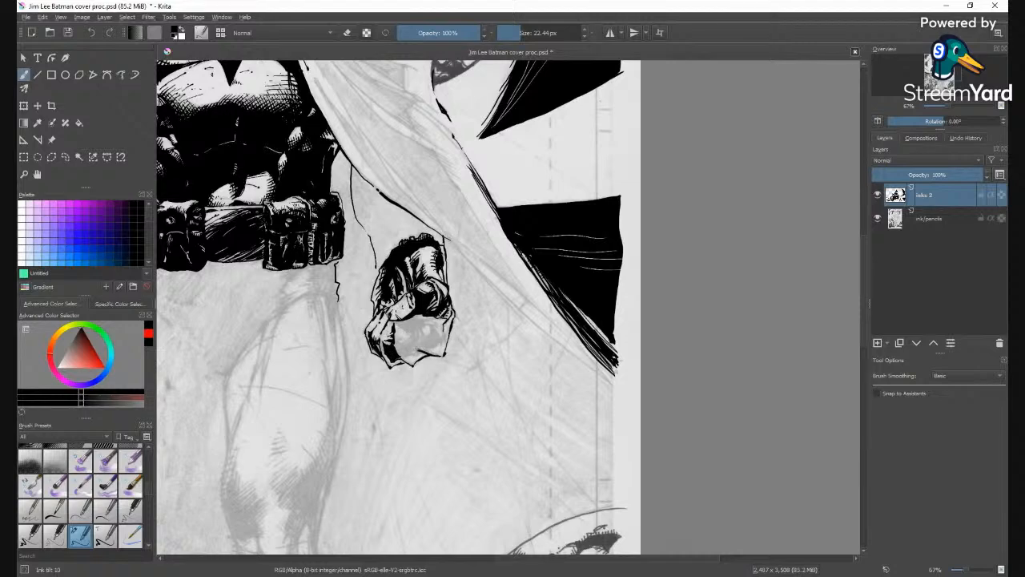
key("ctrl+shift+z")
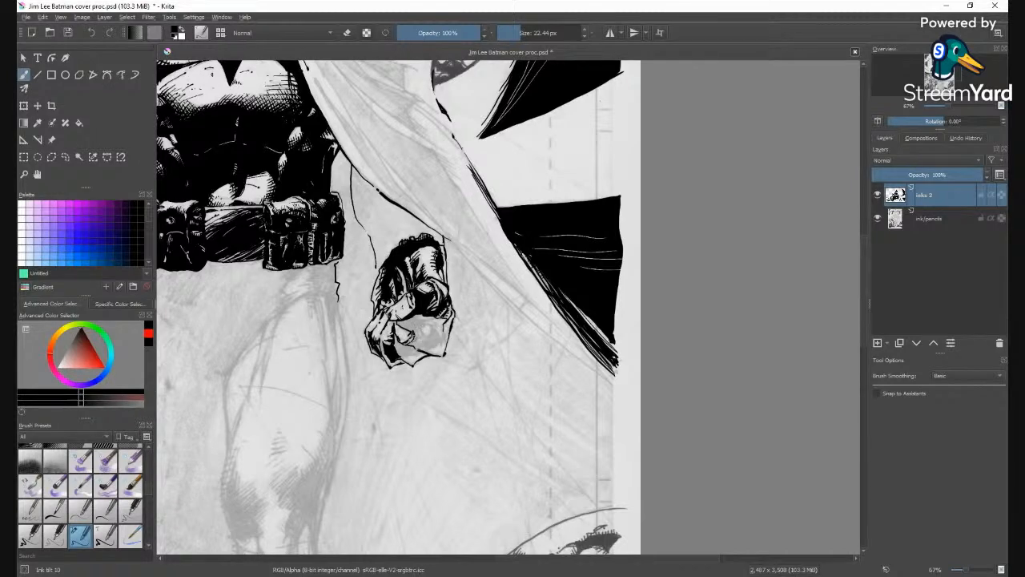
left_click_drag(414, 334, 423, 338)
left_click_drag(434, 322, 415, 321)
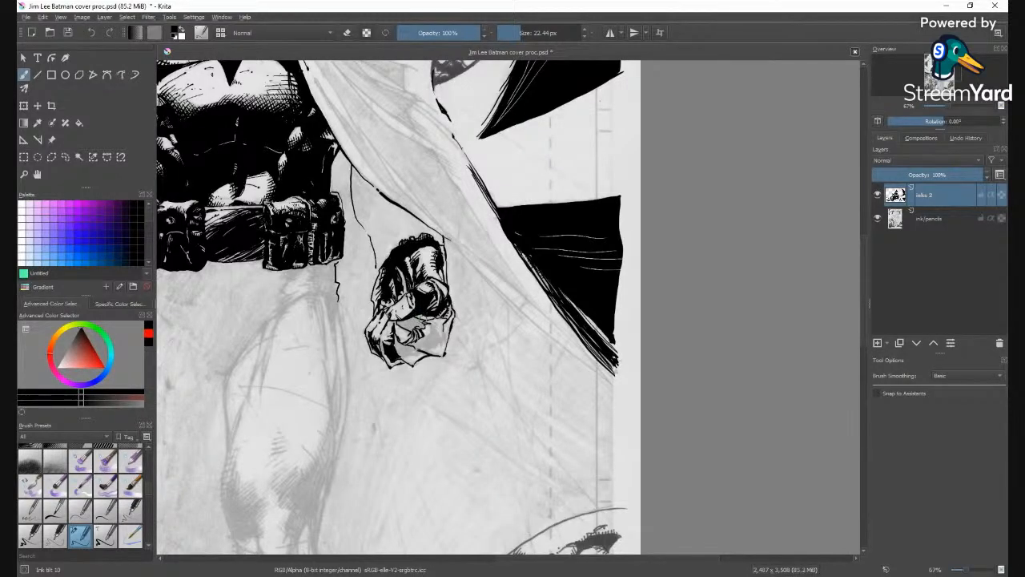
key("f")
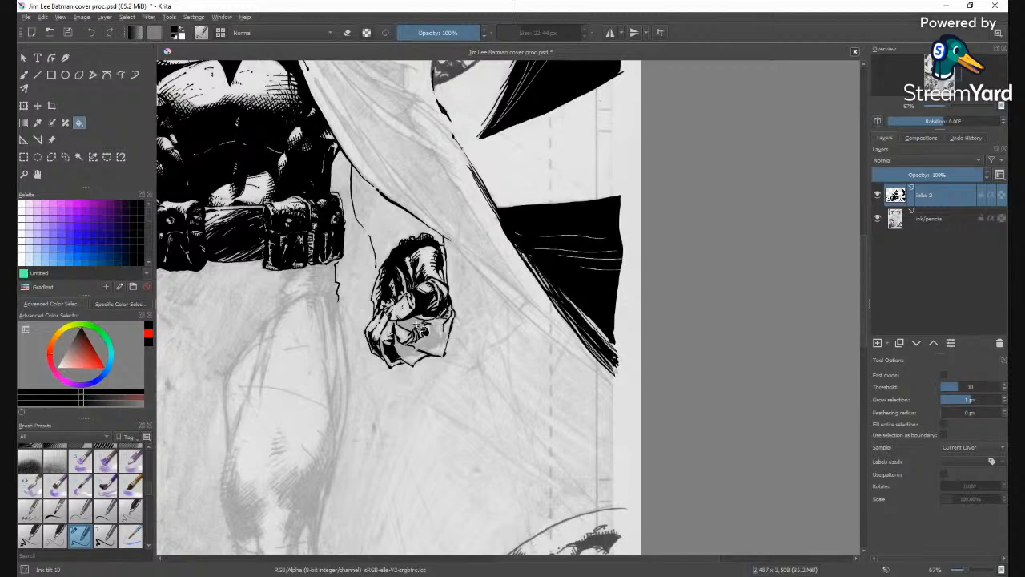
left_click(443, 334)
key("b")
left_click_drag(406, 324, 418, 330)
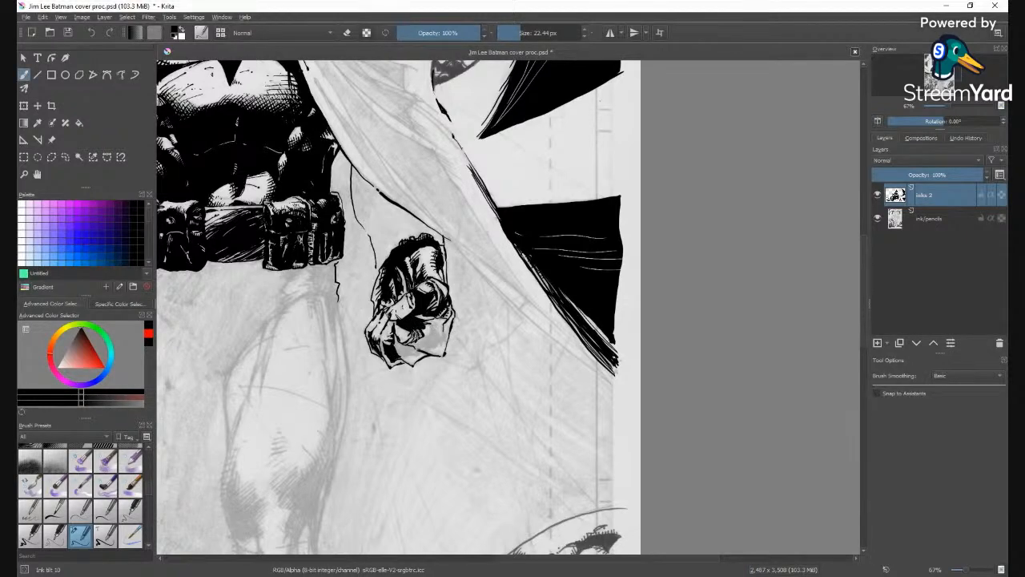
key("ctrl+z")
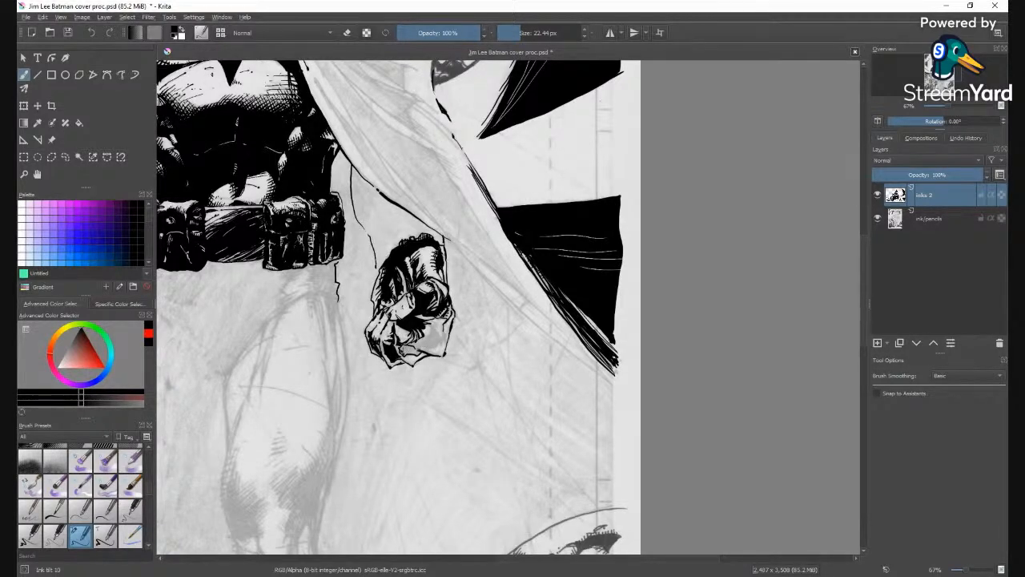
Ink the fold lines along the bottom of the fist and fill the enclosed shadow with black.
left_click_drag(405, 348, 400, 354)
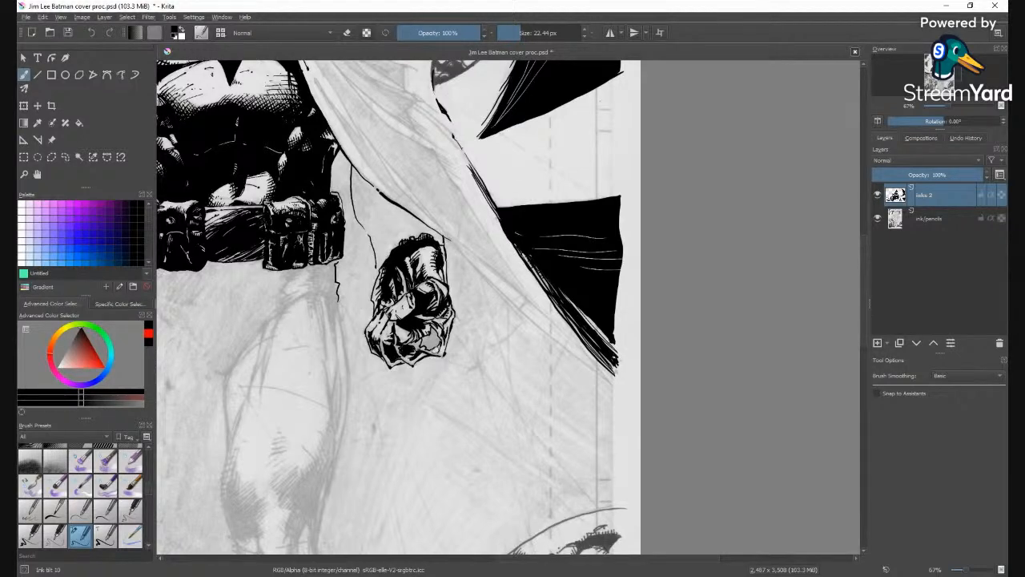
key("f")
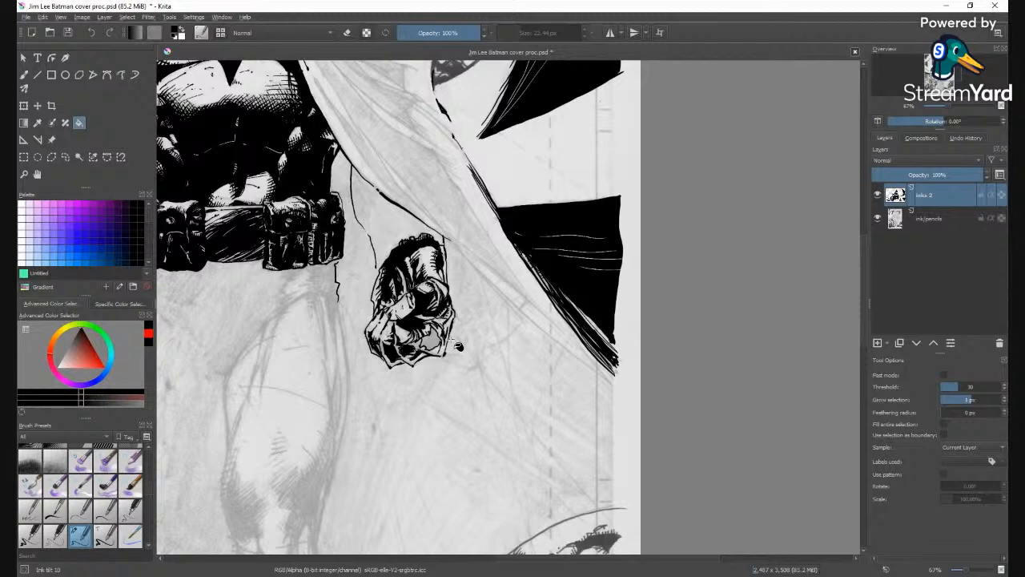
left_click(440, 348)
key("b")
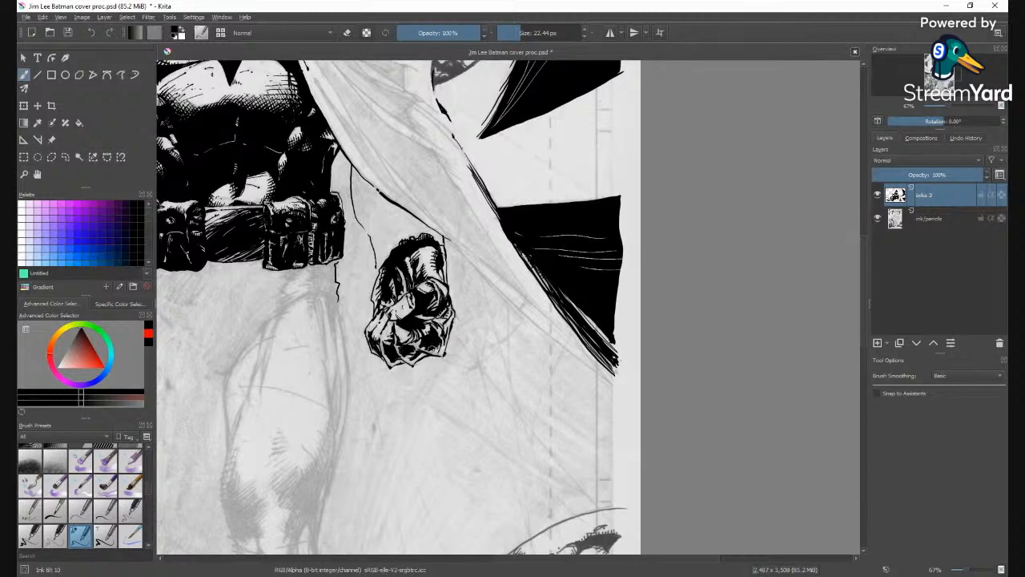
left_click(418, 344)
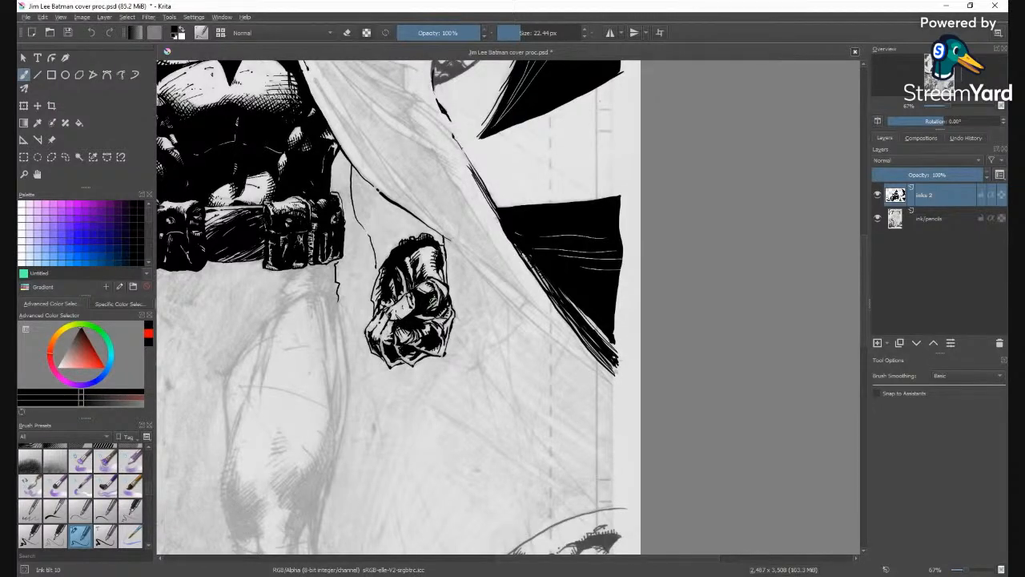
Ink the outer contour of the fist-side leg from the calf up to the belt, undoing uneven strokes along the way.
key("minus")
key("minus")
key("minus")
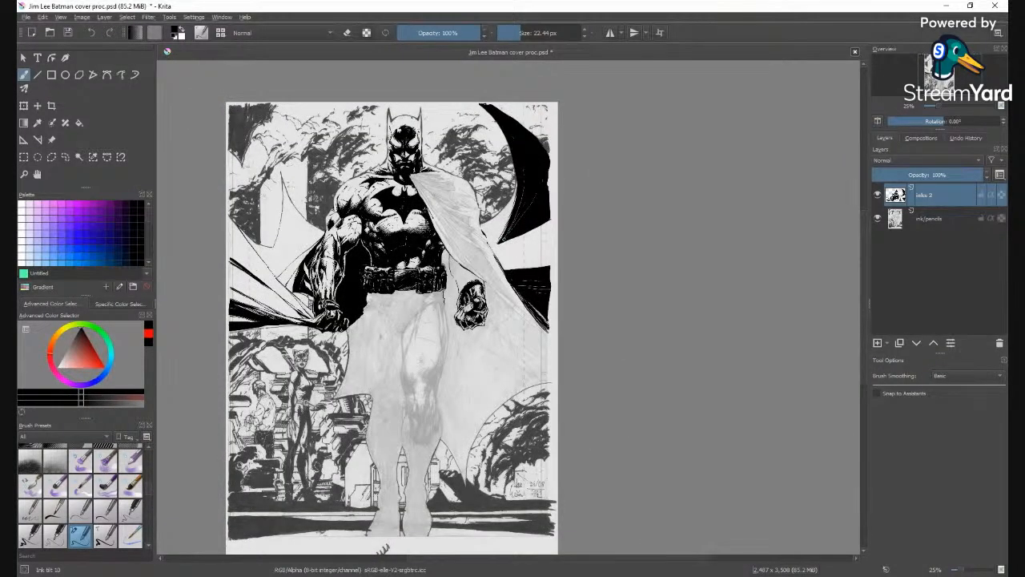
key("plus")
key("plus")
left_click_drag(437, 377, 462, 254)
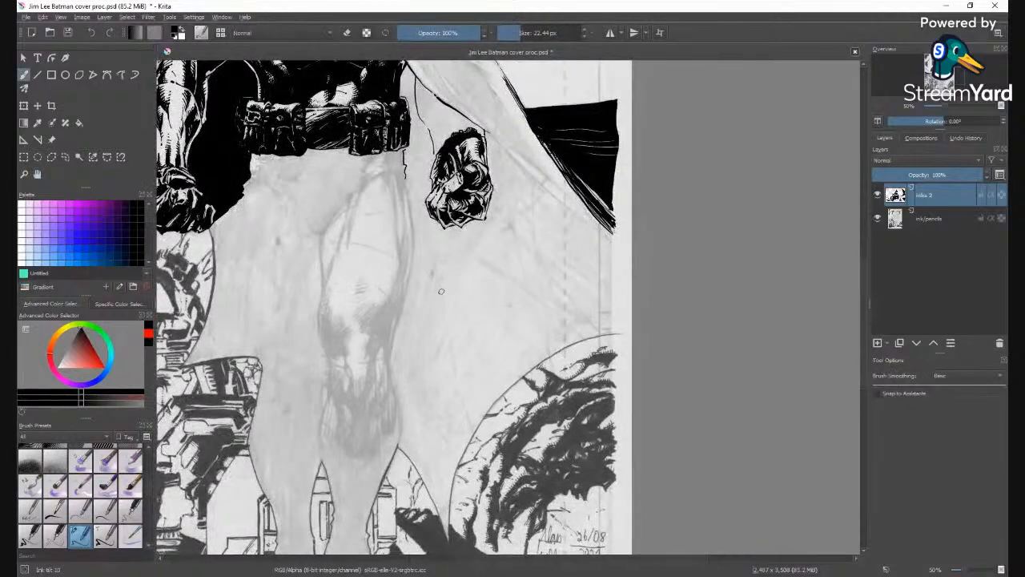
mouse_move(398, 448)
left_mouse_down()
mouse_move(389, 362)
mouse_move(416, 242)
left_mouse_up()
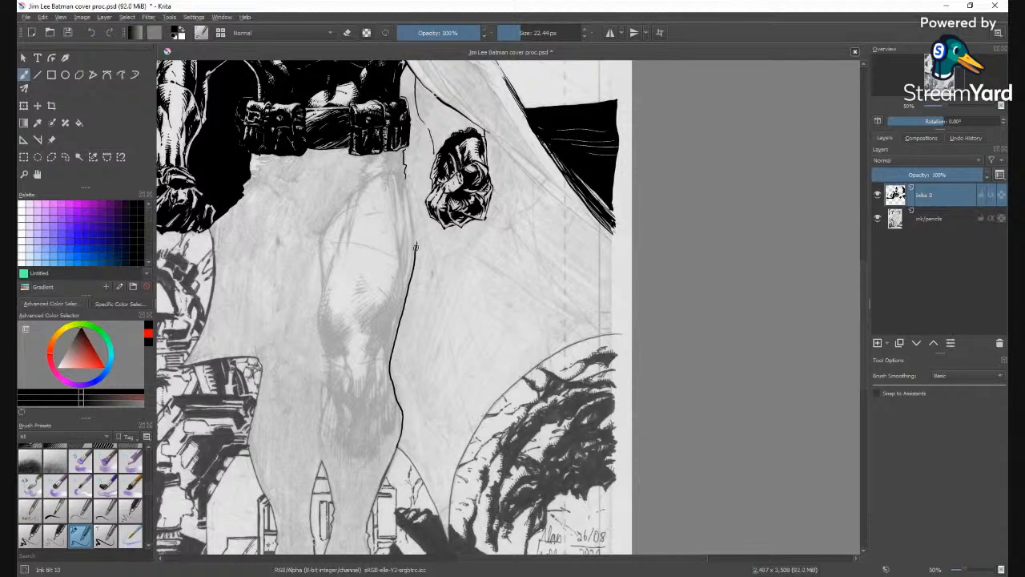
key("ctrl+z")
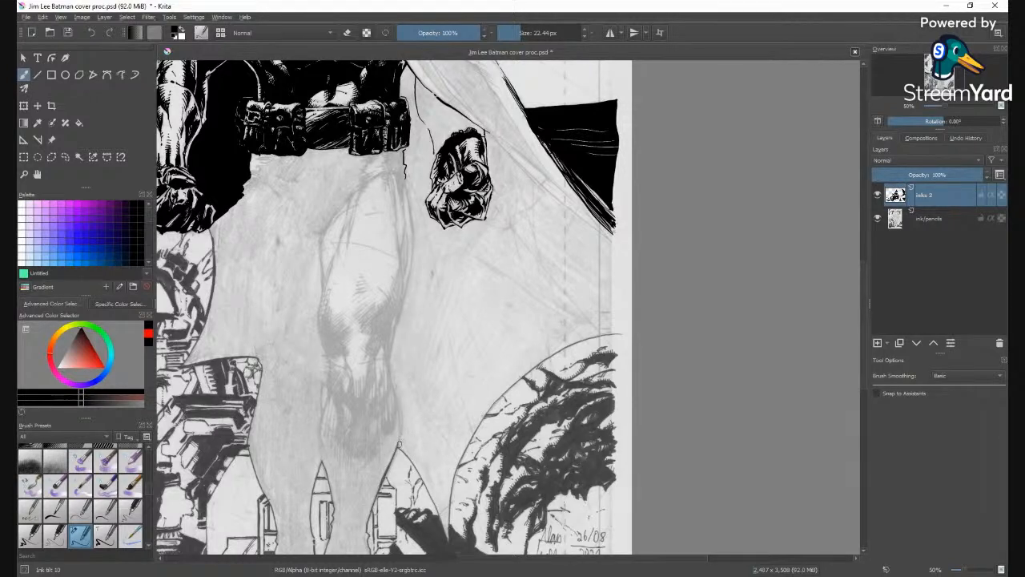
mouse_move(399, 443)
left_mouse_down()
mouse_move(390, 379)
mouse_move(413, 261)
left_mouse_up()
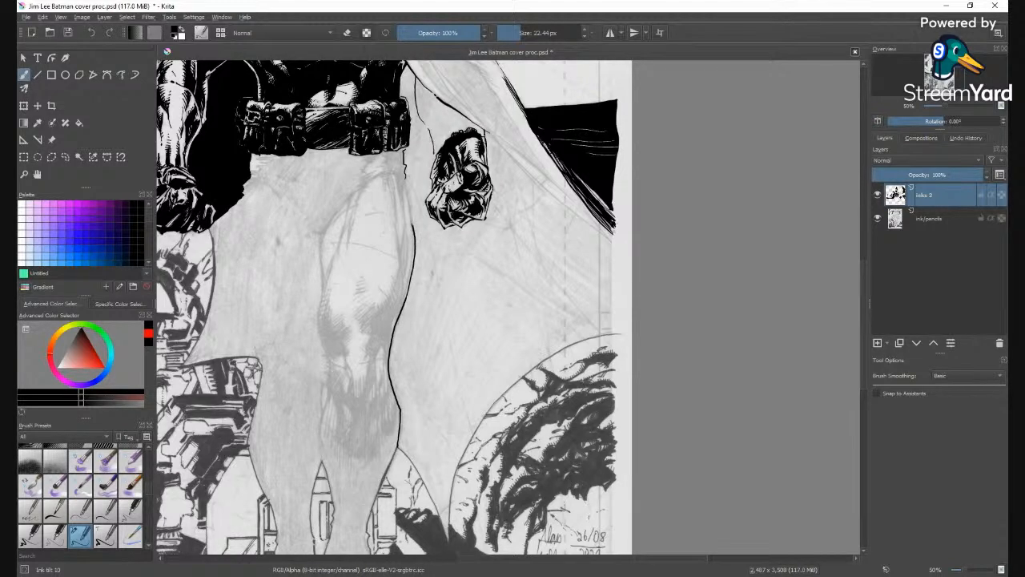
key("ctrl+z")
left_click_drag(406, 294, 412, 214)
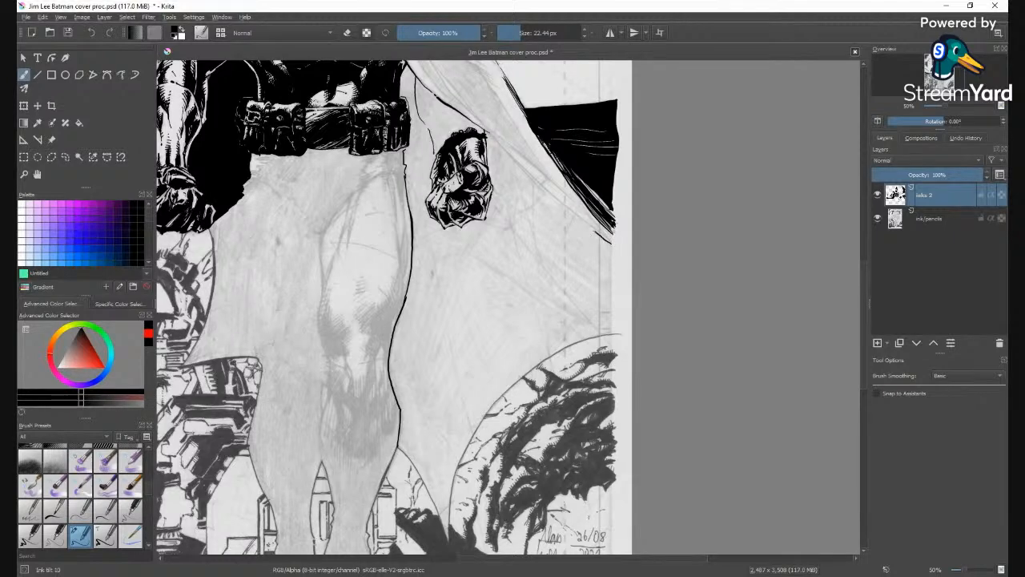
Ink the lower cape's edge from the fist to the page margin, down its outer side, and from the calf to its lowest point.
left_click_drag(613, 242, 490, 134)
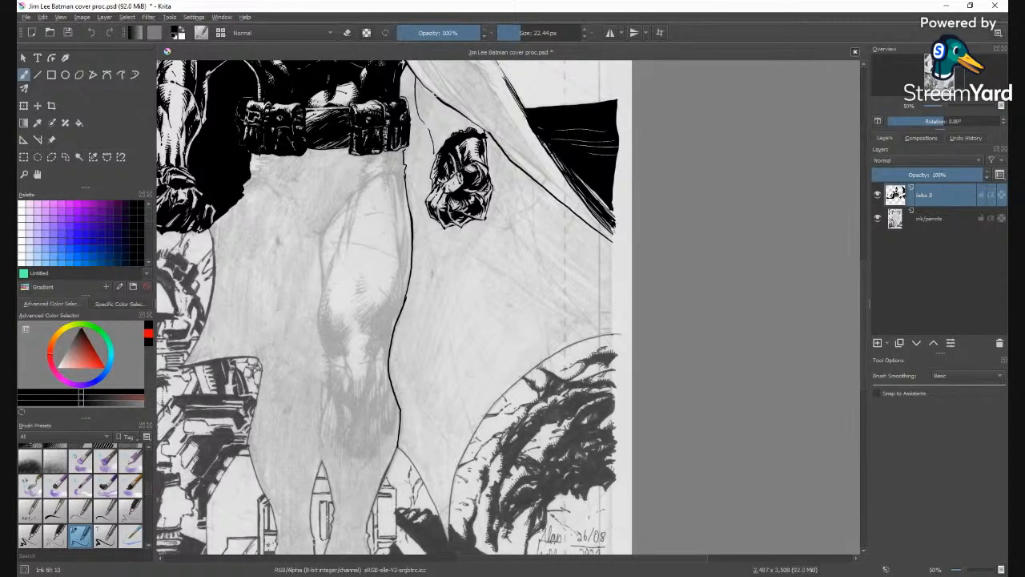
left_click_drag(615, 329, 612, 241)
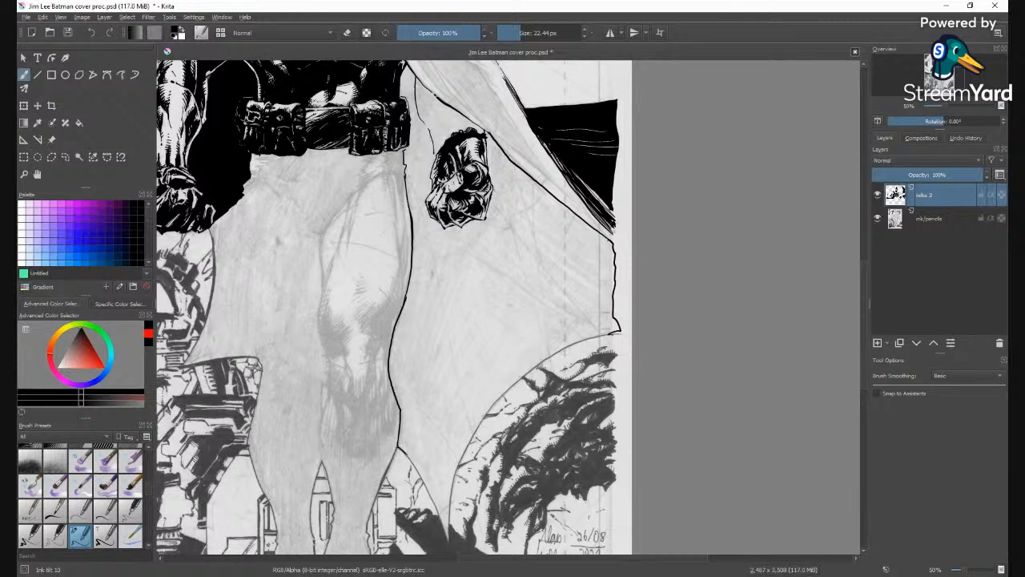
mouse_move(405, 452)
left_mouse_down()
mouse_move(445, 535)
mouse_move(412, 463)
left_mouse_up()
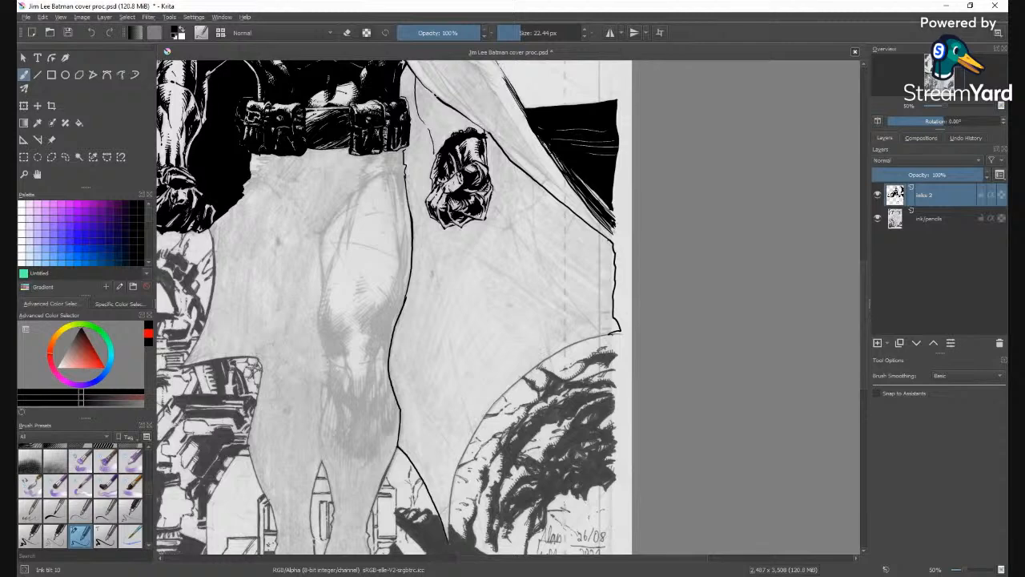
mouse_move(450, 535)
left_mouse_down()
mouse_move(453, 472)
mouse_move(473, 431)
left_mouse_up()
key("ctrl+z")
mouse_move(451, 546)
left_mouse_down()
mouse_move(456, 466)
mouse_move(471, 438)
left_mouse_up()
key("ctrl+z")
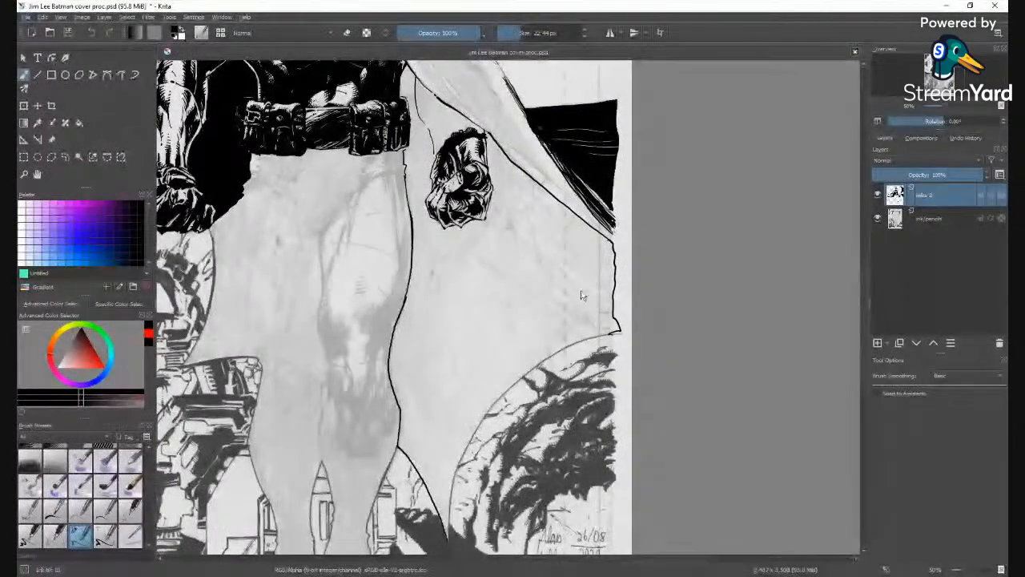
Save the file and ink the curved bottom edge of the cape from its lowest point to its outer corner.
key("ctrl+s")
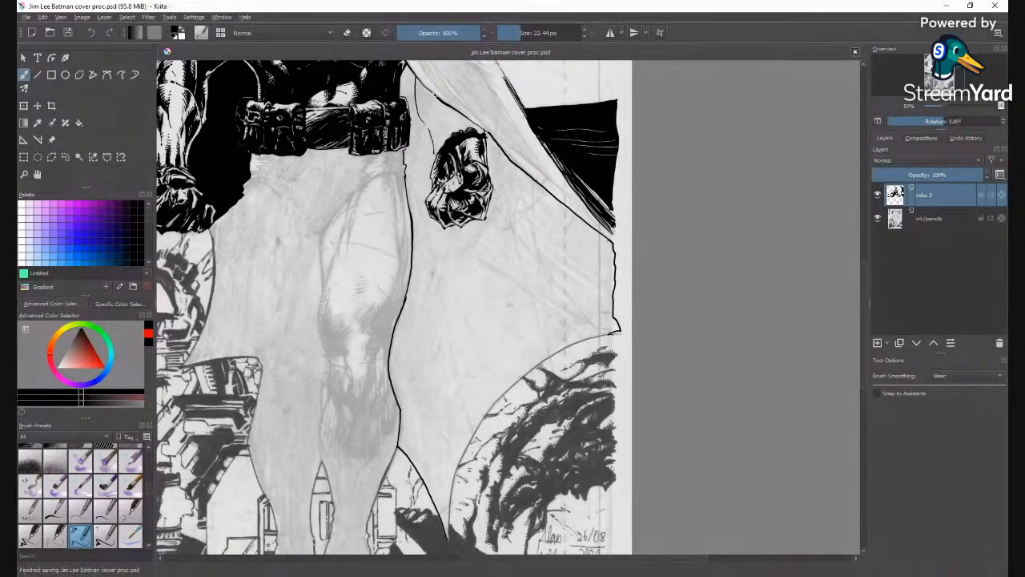
mouse_move(450, 522)
left_mouse_down()
mouse_move(468, 443)
mouse_move(504, 387)
mouse_move(607, 333)
left_mouse_up()
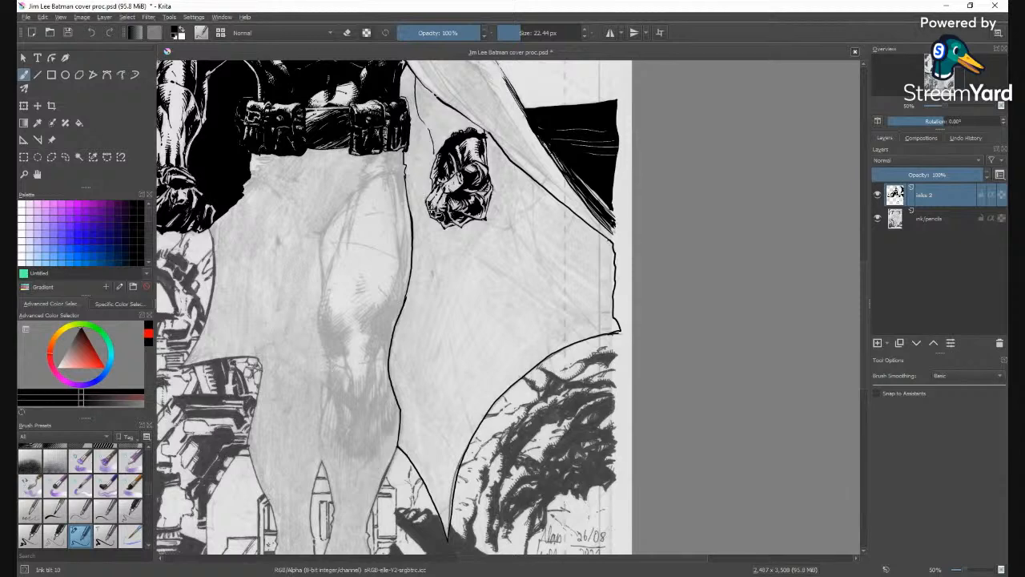
Try to fill the outlined cape area beside the leg with black, then undo the fill.
key("f")
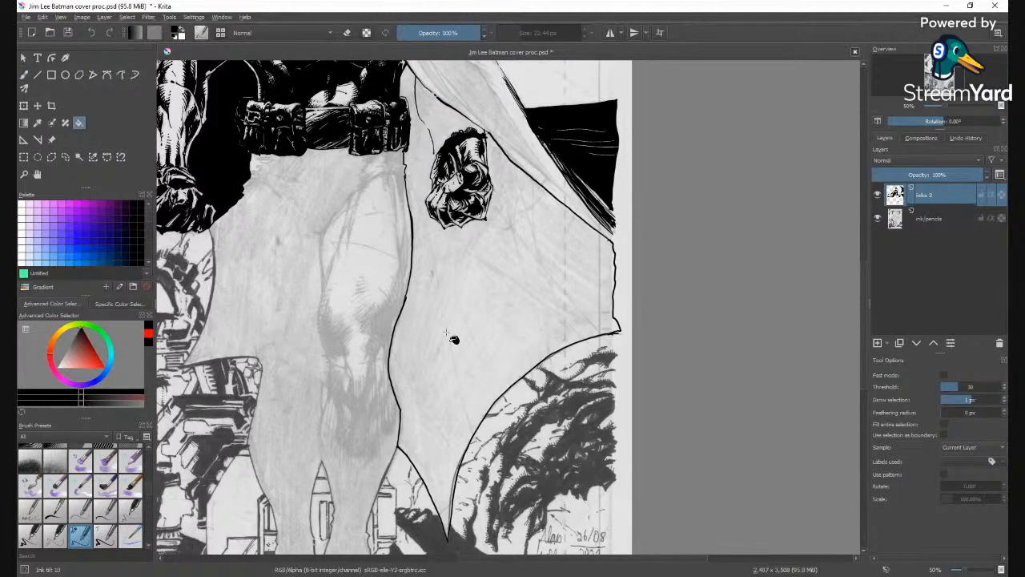
left_click(451, 338)
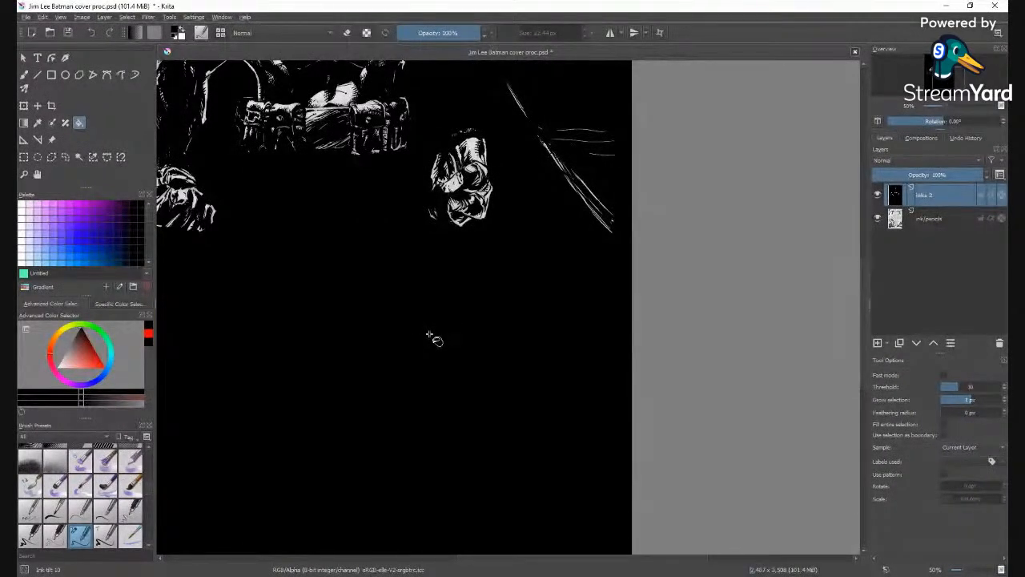
key("ctrl+z")
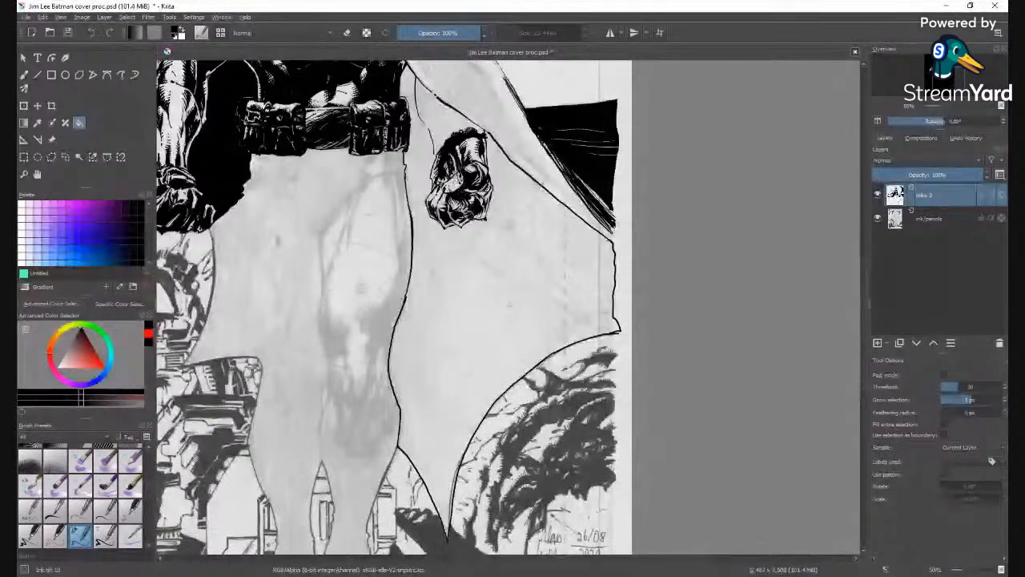
Fill the enclosed cape area between the leg, the fist and the page margin with solid black.
key("b")
scroll(509, 305, "up", 1)
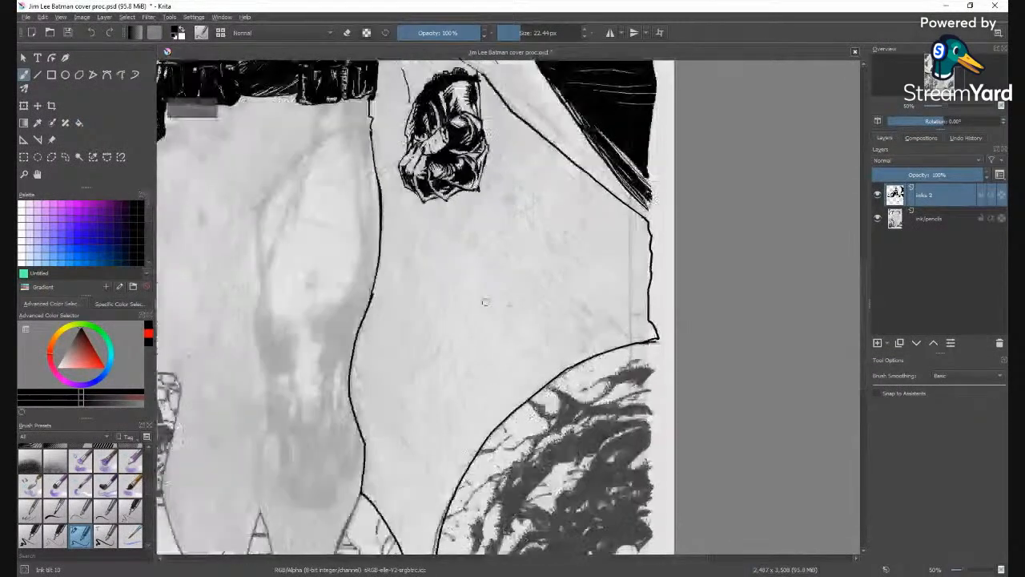
key("space")
left_click_drag(506, 224, 446, 368)
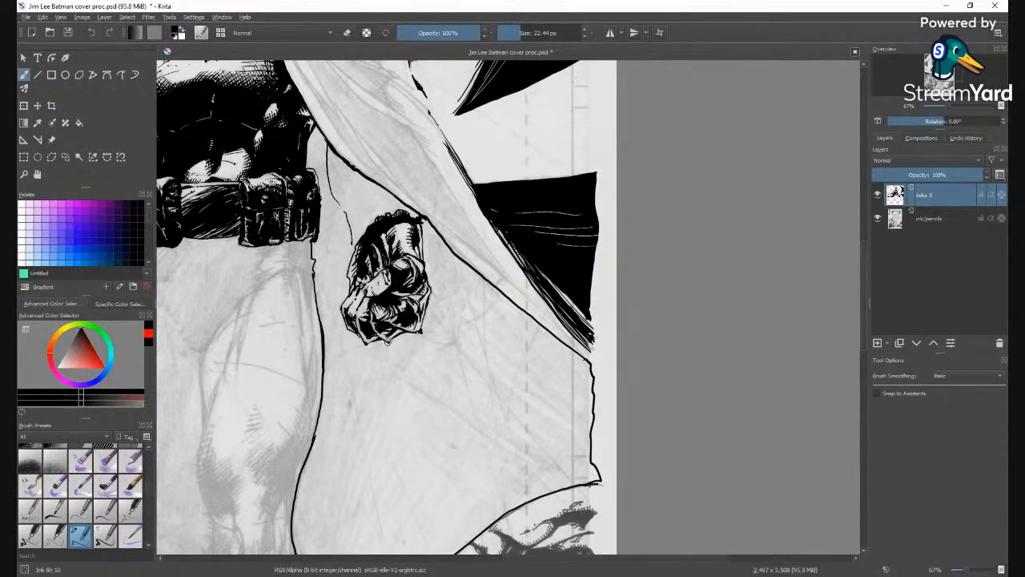
key("f")
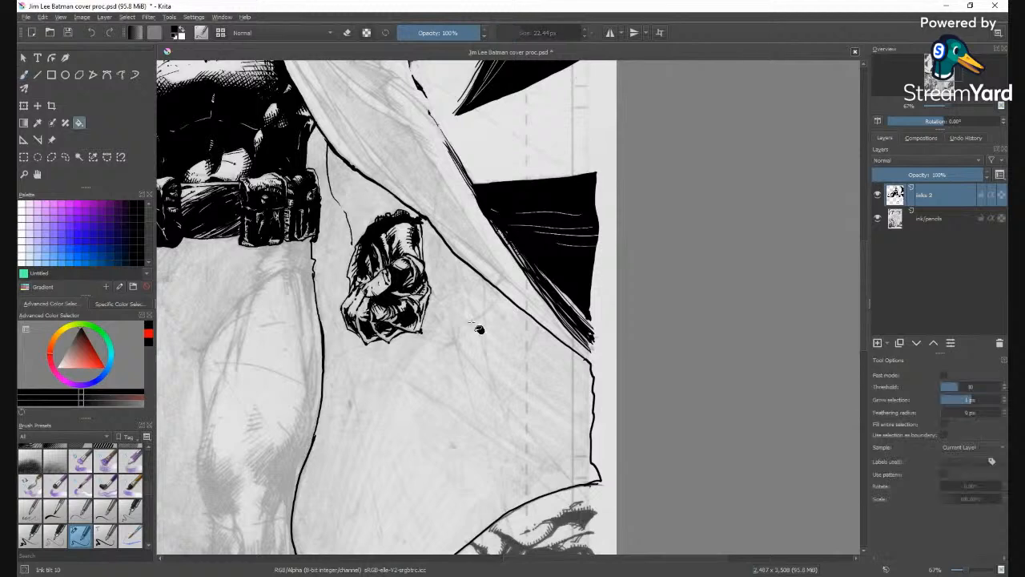
left_click(469, 322)
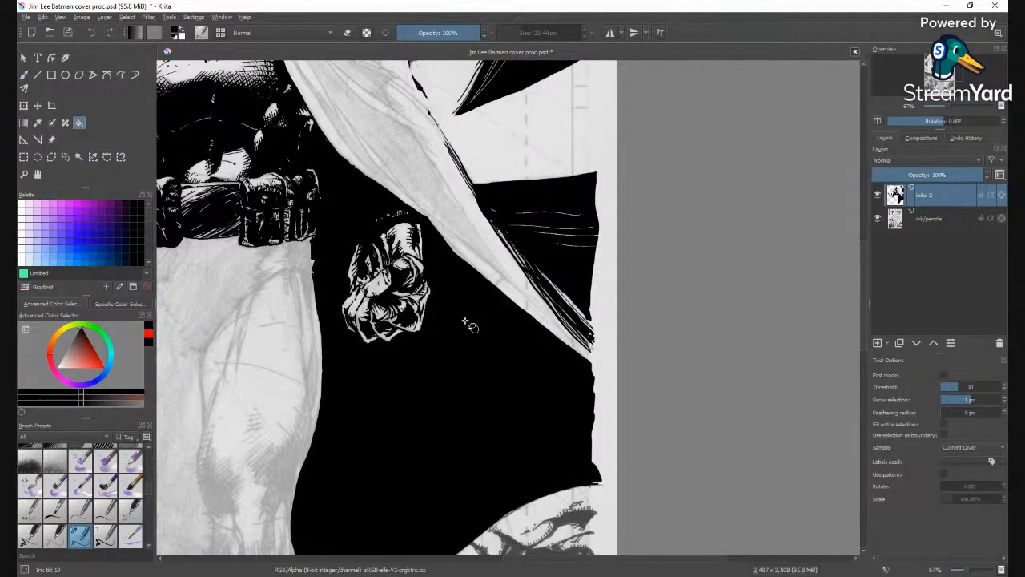
Touch up the ink details on the upper fingers and the top edge of the fist.
key("space")
left_click_drag(472, 325, 450, 259)
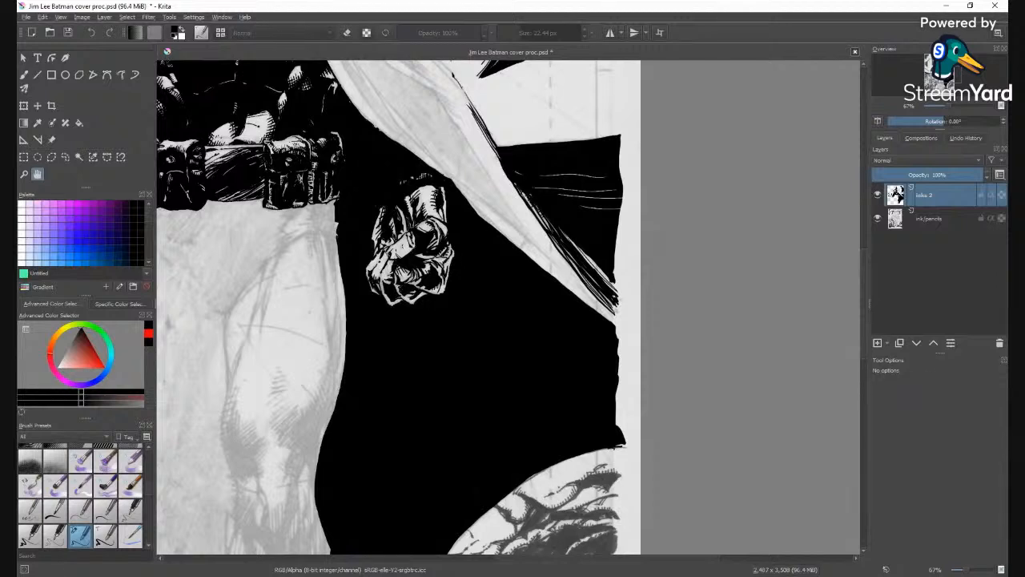
key("b")
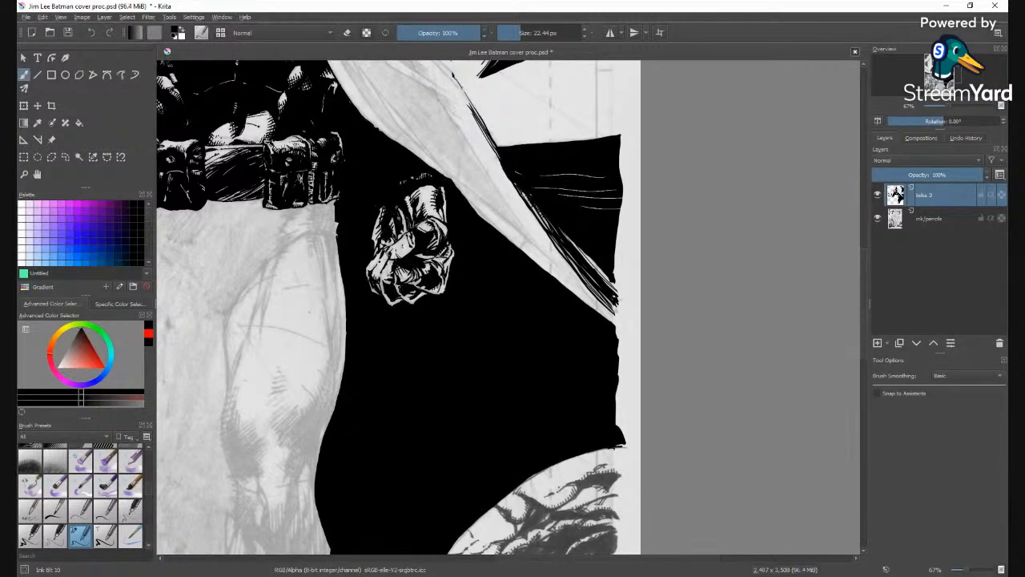
left_click_drag(401, 229, 408, 235)
left_click_drag(411, 193, 435, 185)
Erase thin white contour and fold lines out of the black cape above the fist and beside the leg.
key("minus")
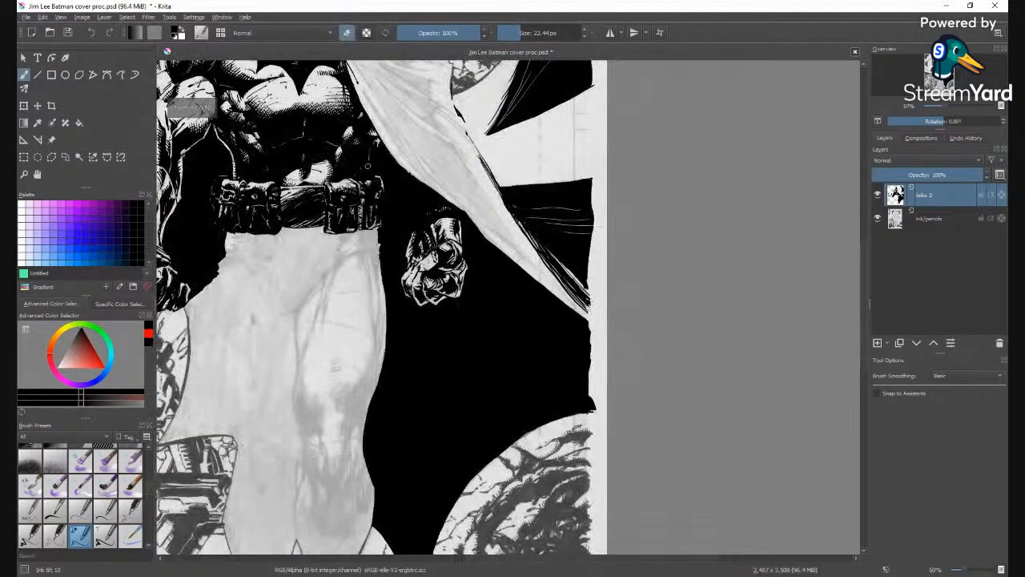
key("e")
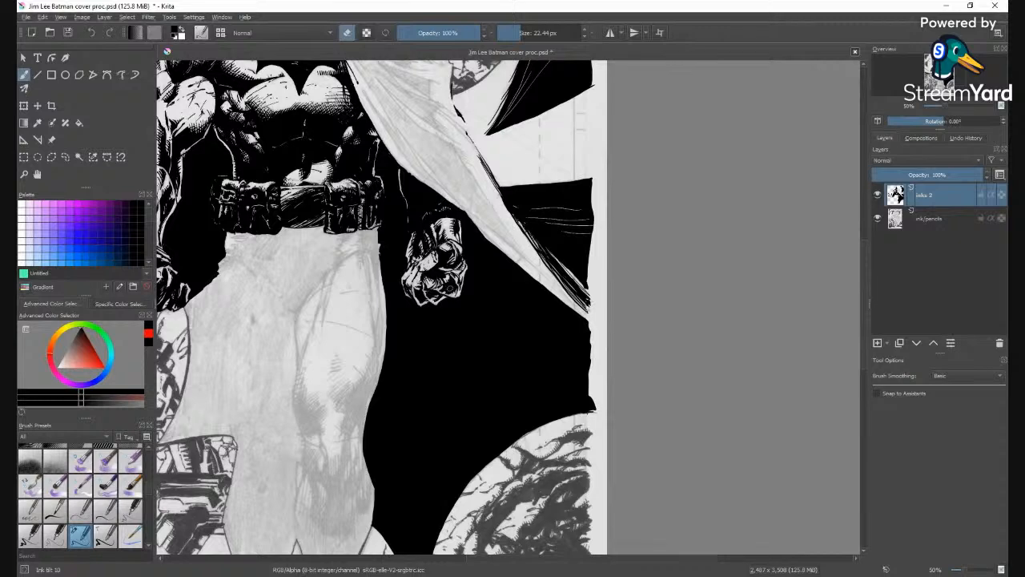
scroll(448, 288, "down", 2)
scroll(464, 317, "down", 1)
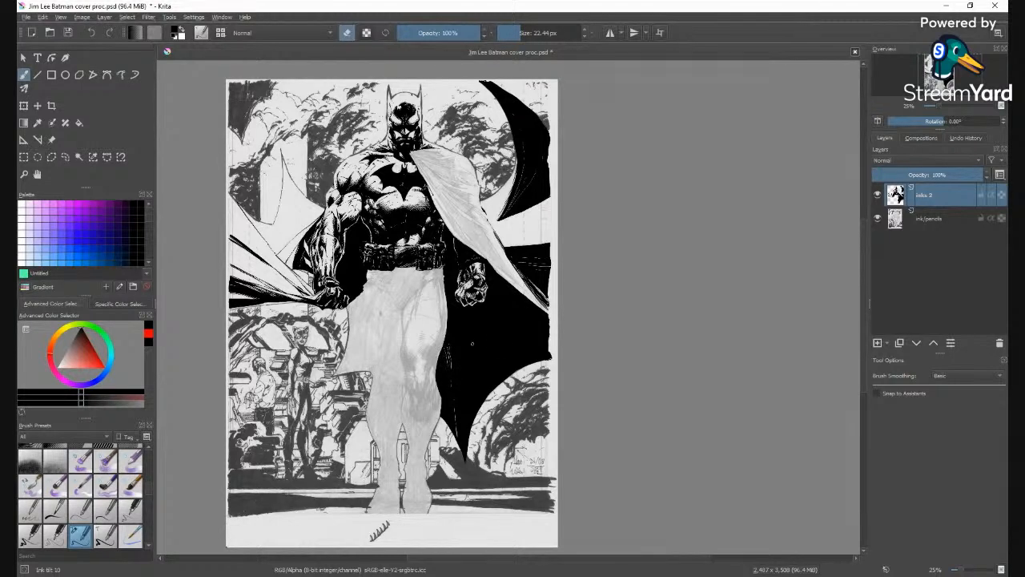
Erase thin white fold lines out of the black lower cape between the fist and its outer tip.
left_click_drag(507, 282, 550, 357)
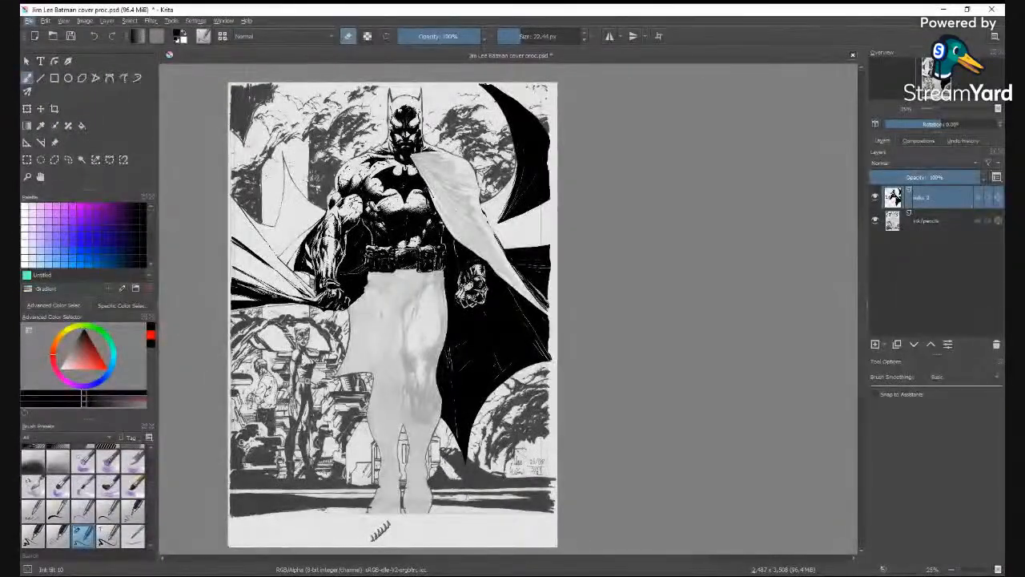
Apply the Inks Cleanup color adjustment three times in a row to the ink/pencils layer, and turn off the brush's eraser mode.
left_click(926, 219)
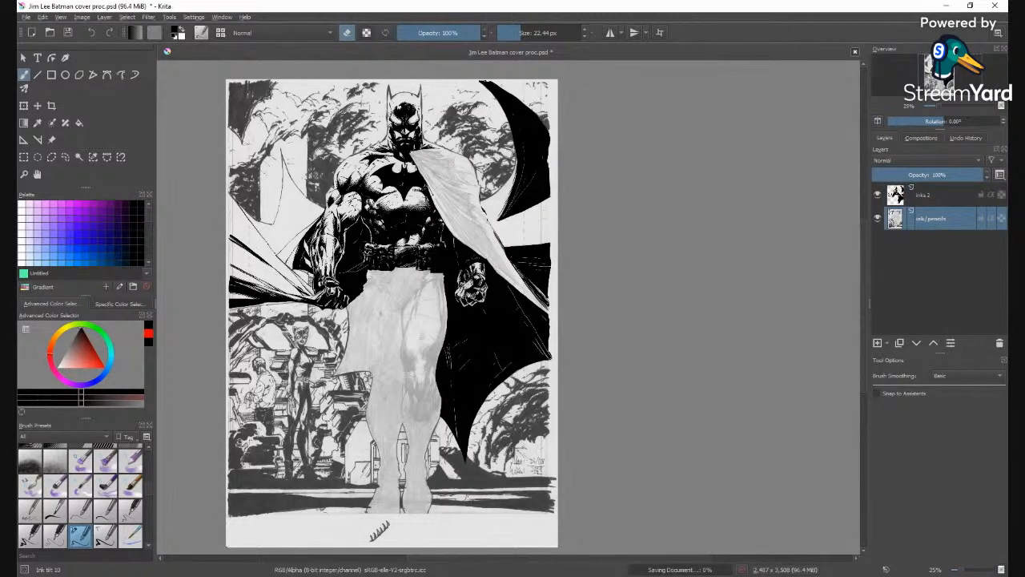
key("ctrl+m")
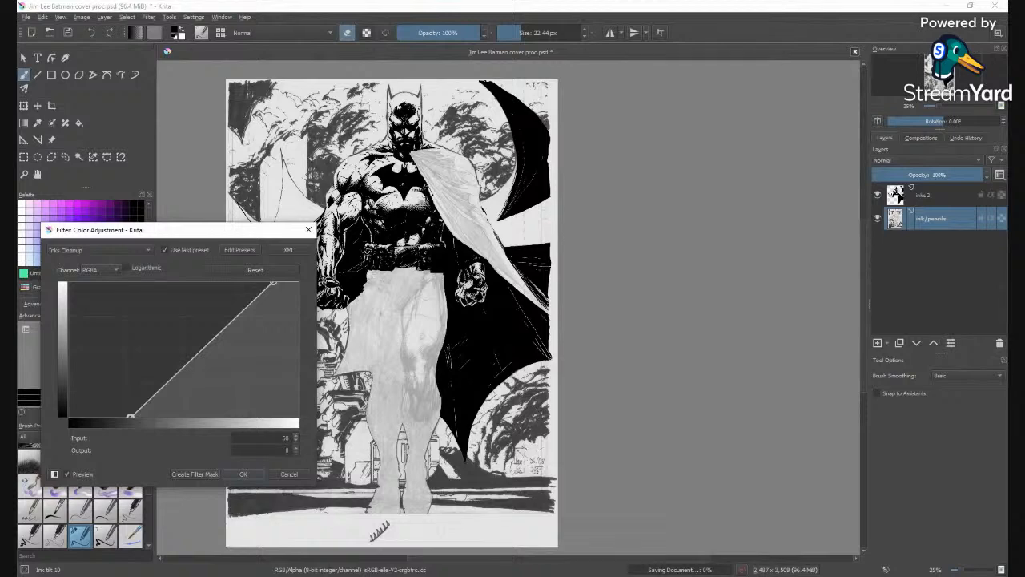
key("Return")
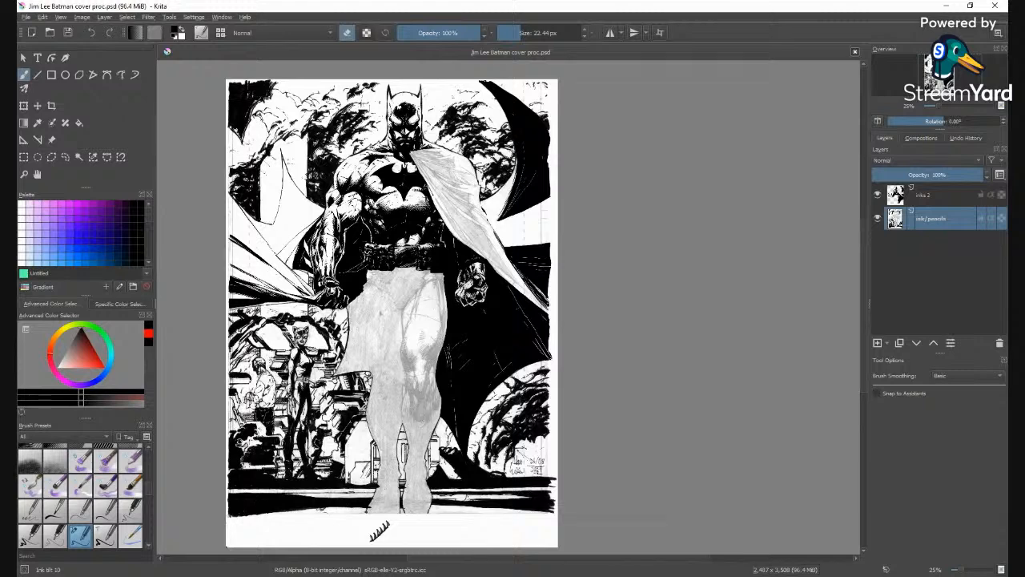
key("ctrl+alt+f")
key("Return")
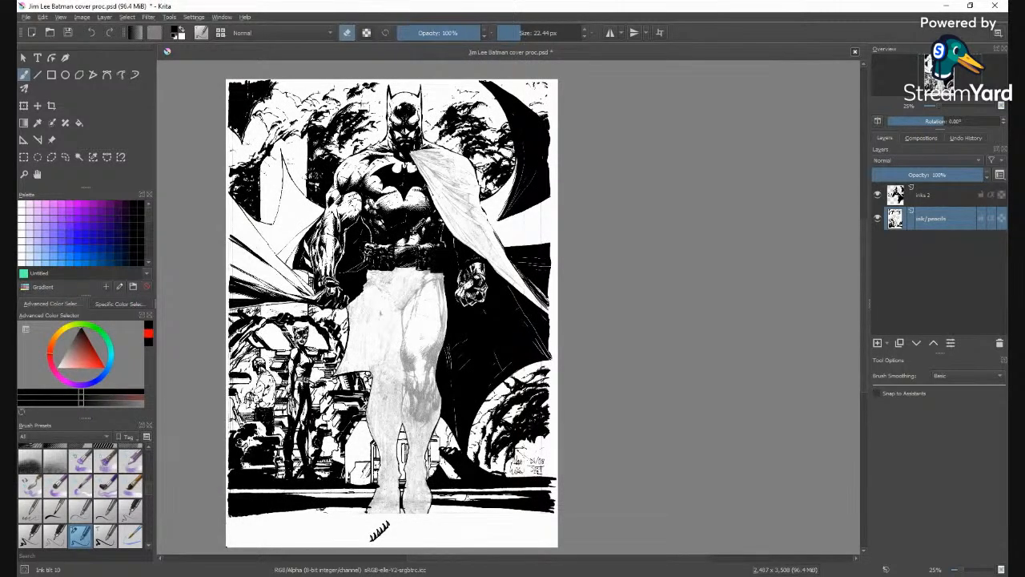
key("ctrl+alt+f")
key("Return")
scroll(383, 238, "up", 1)
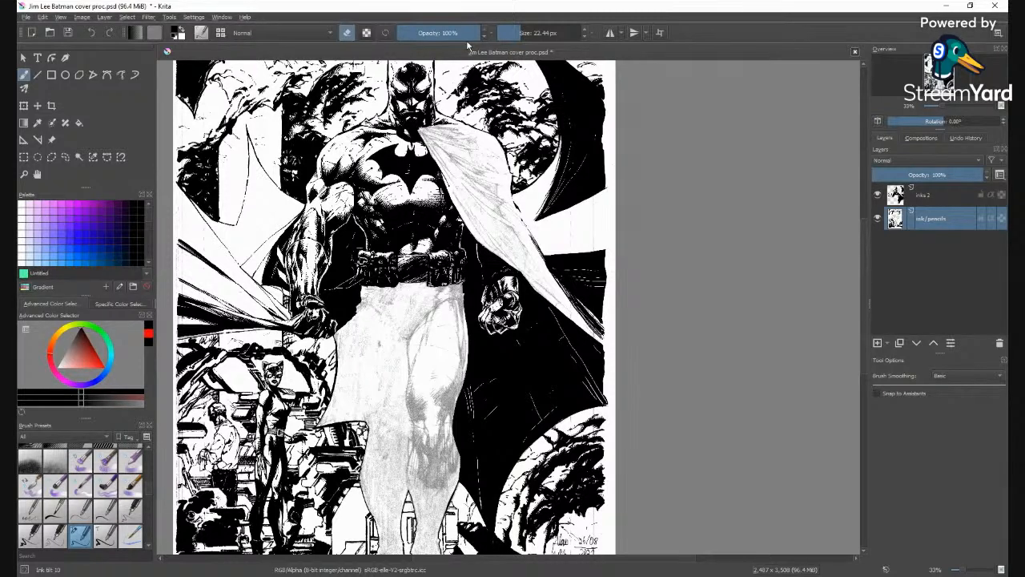
key("e")
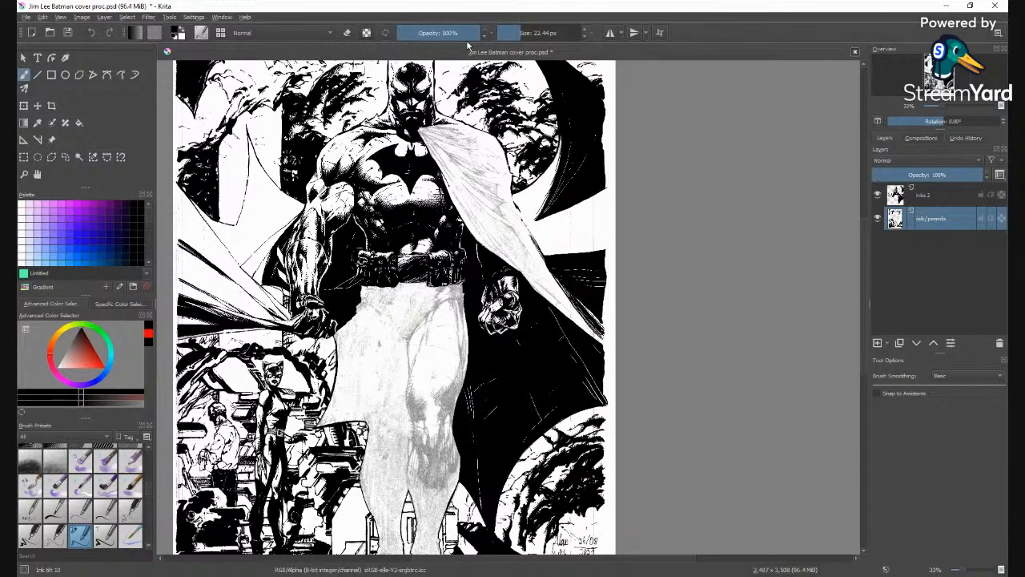